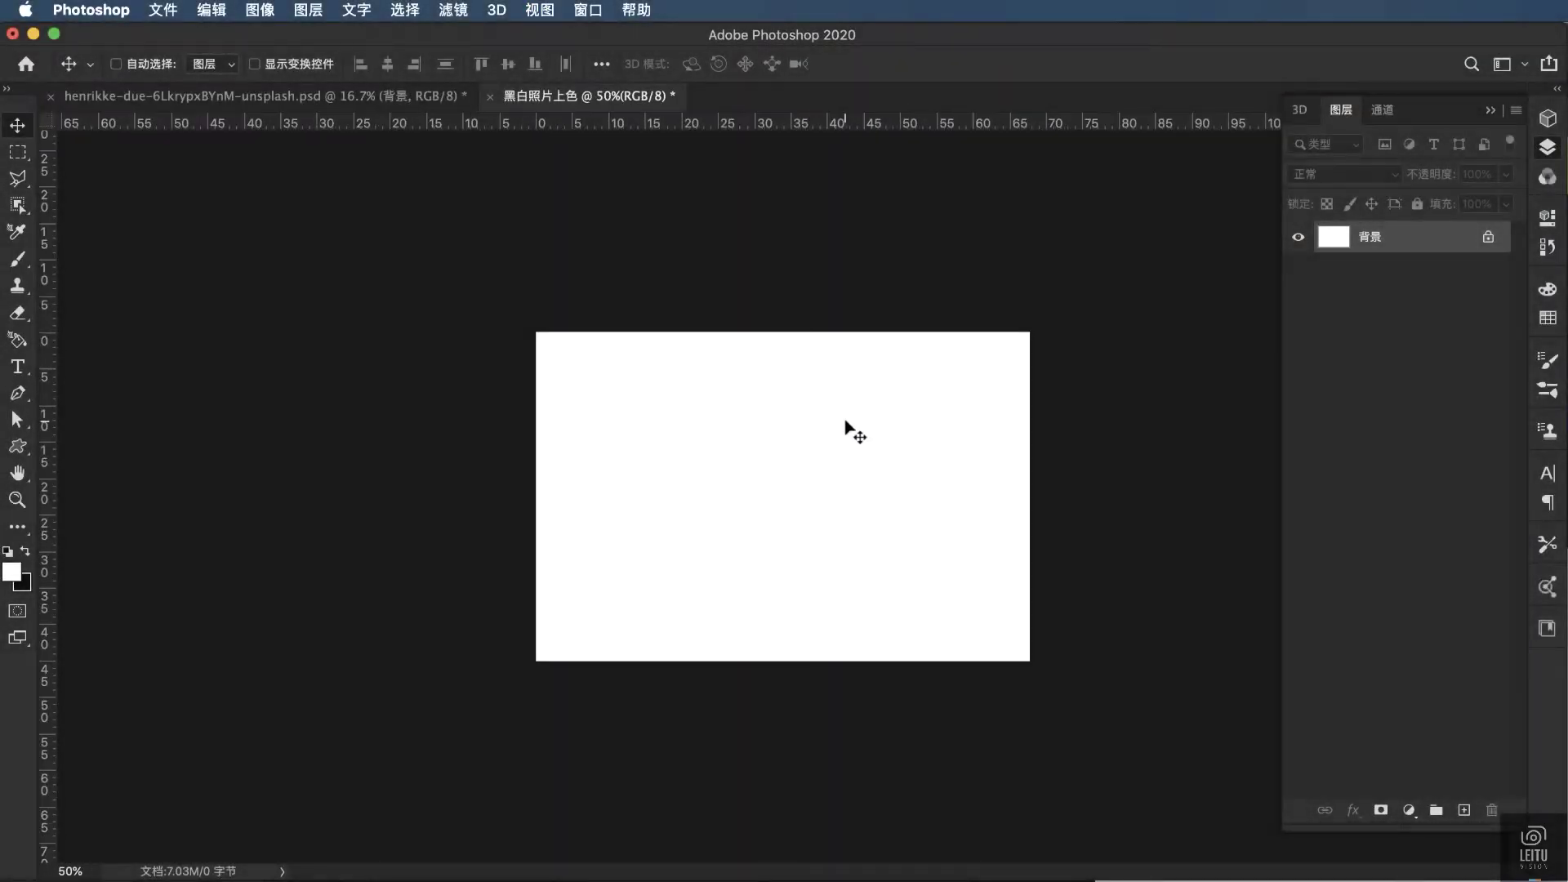
Step: Zoom in on the blank document and check its Image Size, closing it unchanged
key(super+equal)
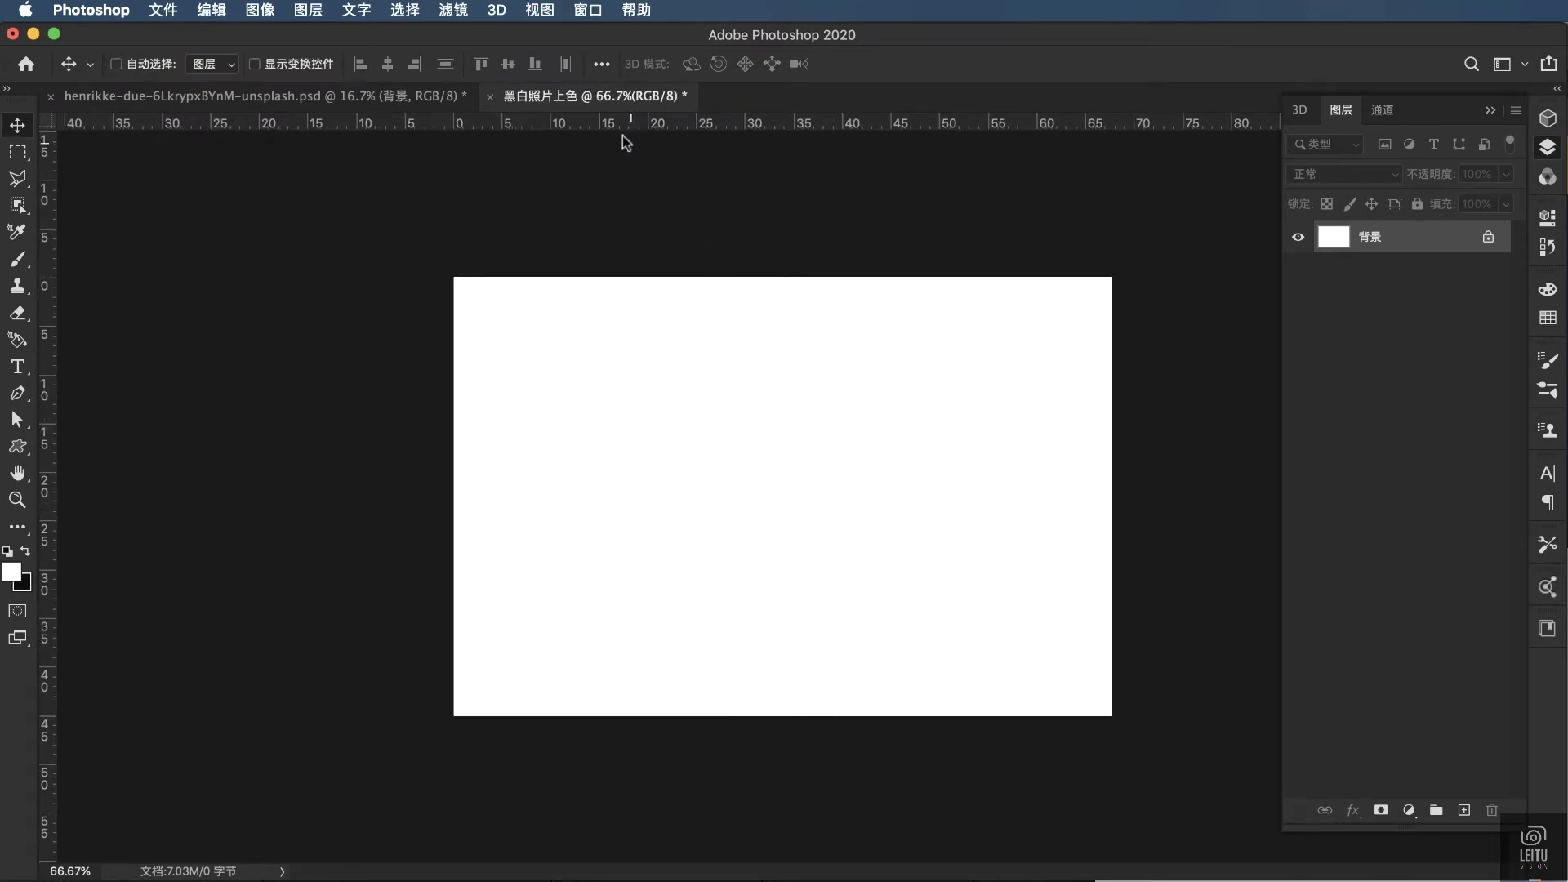
key(super+alt+i)
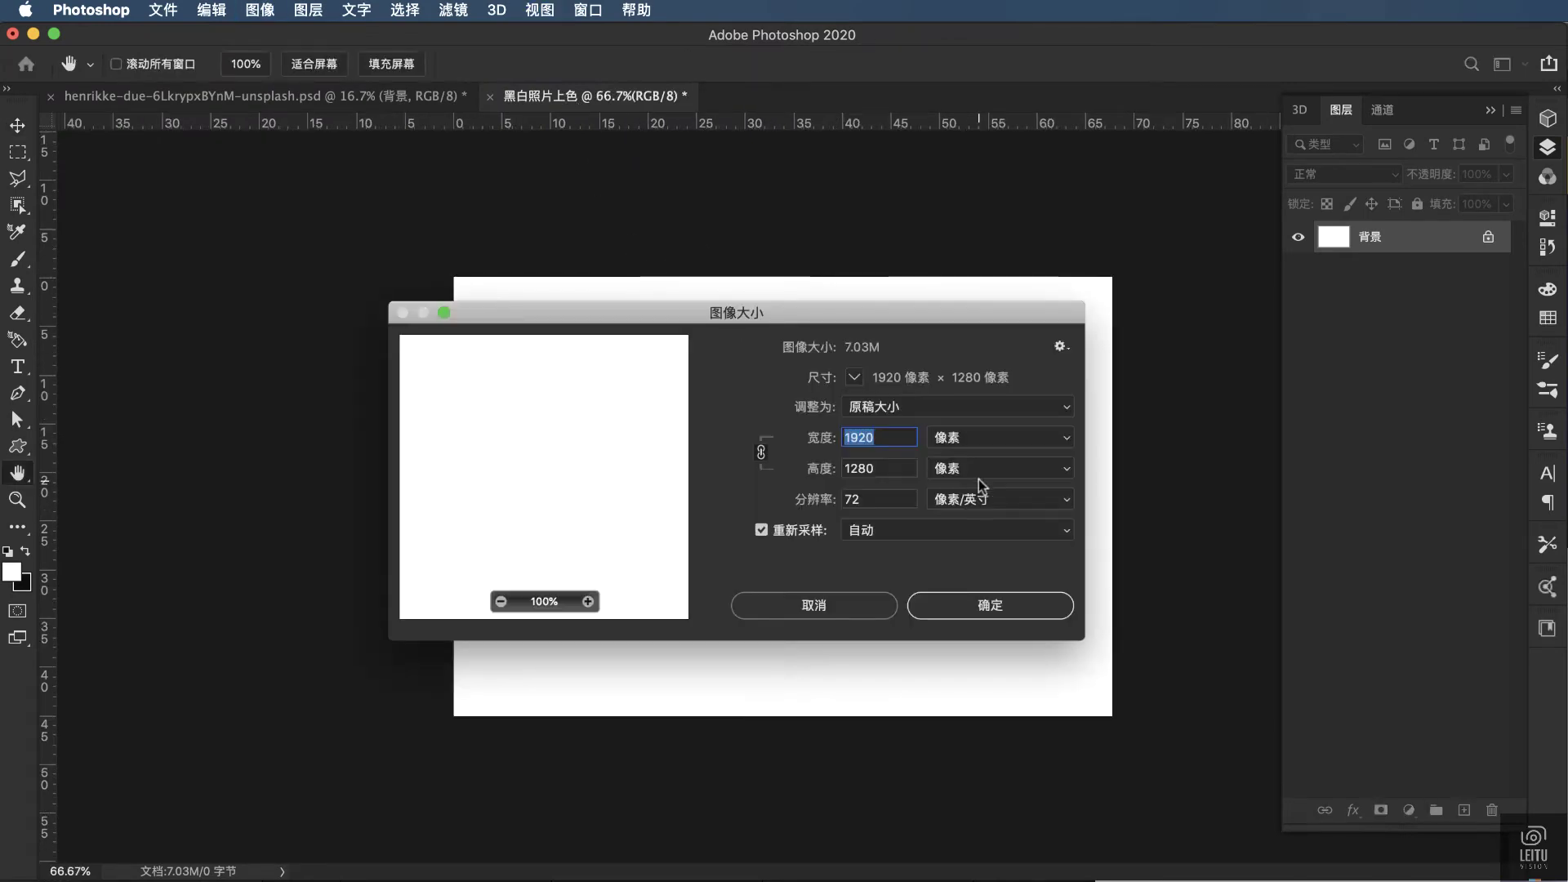
key(Tab)
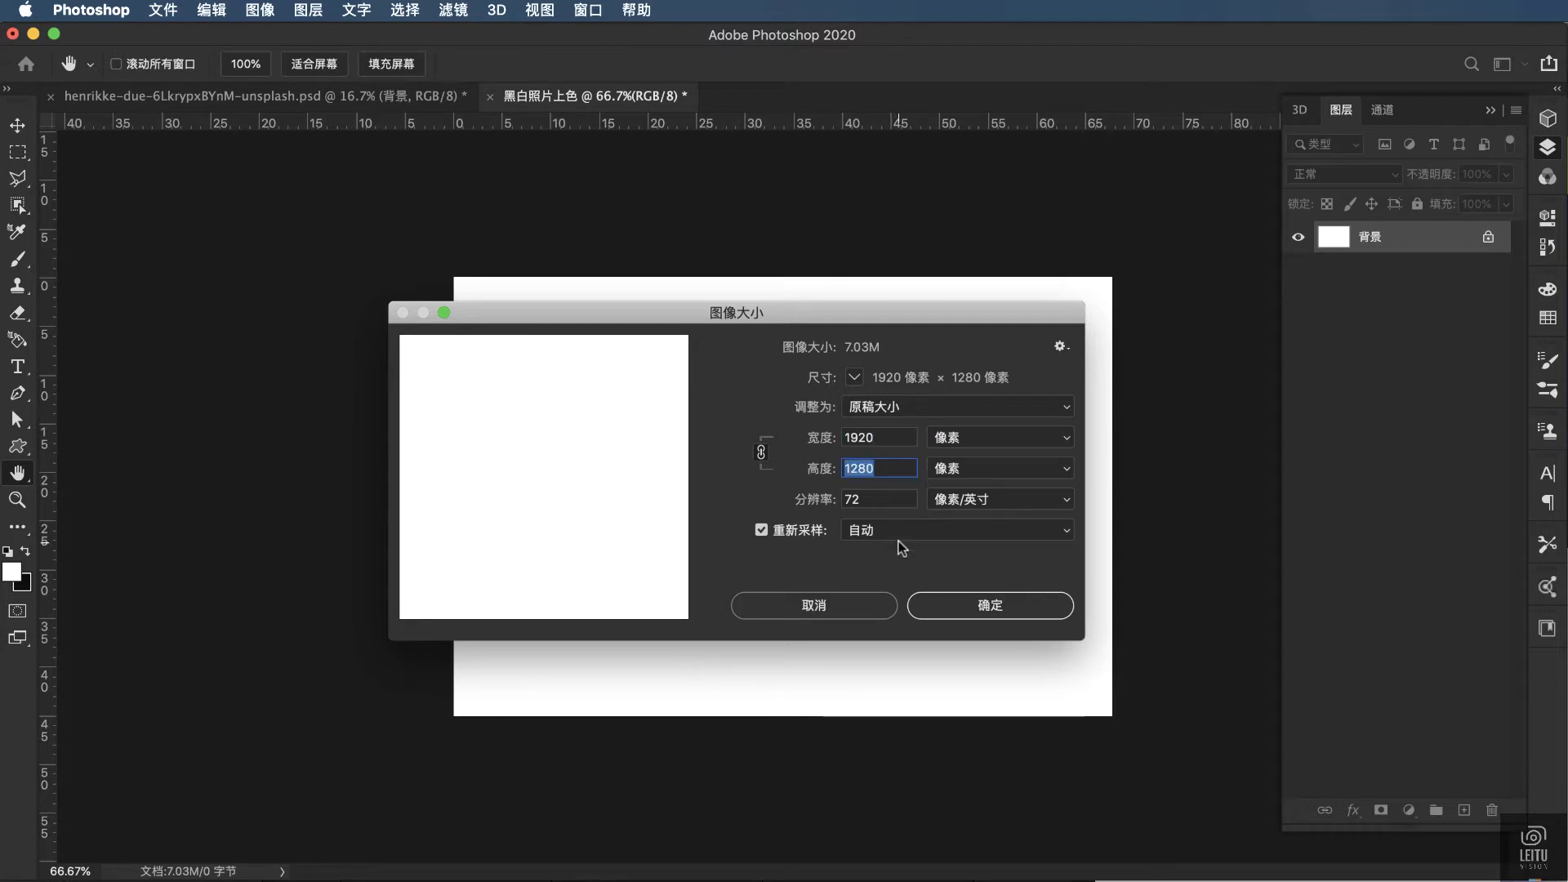
key(Tab)
key(Return)
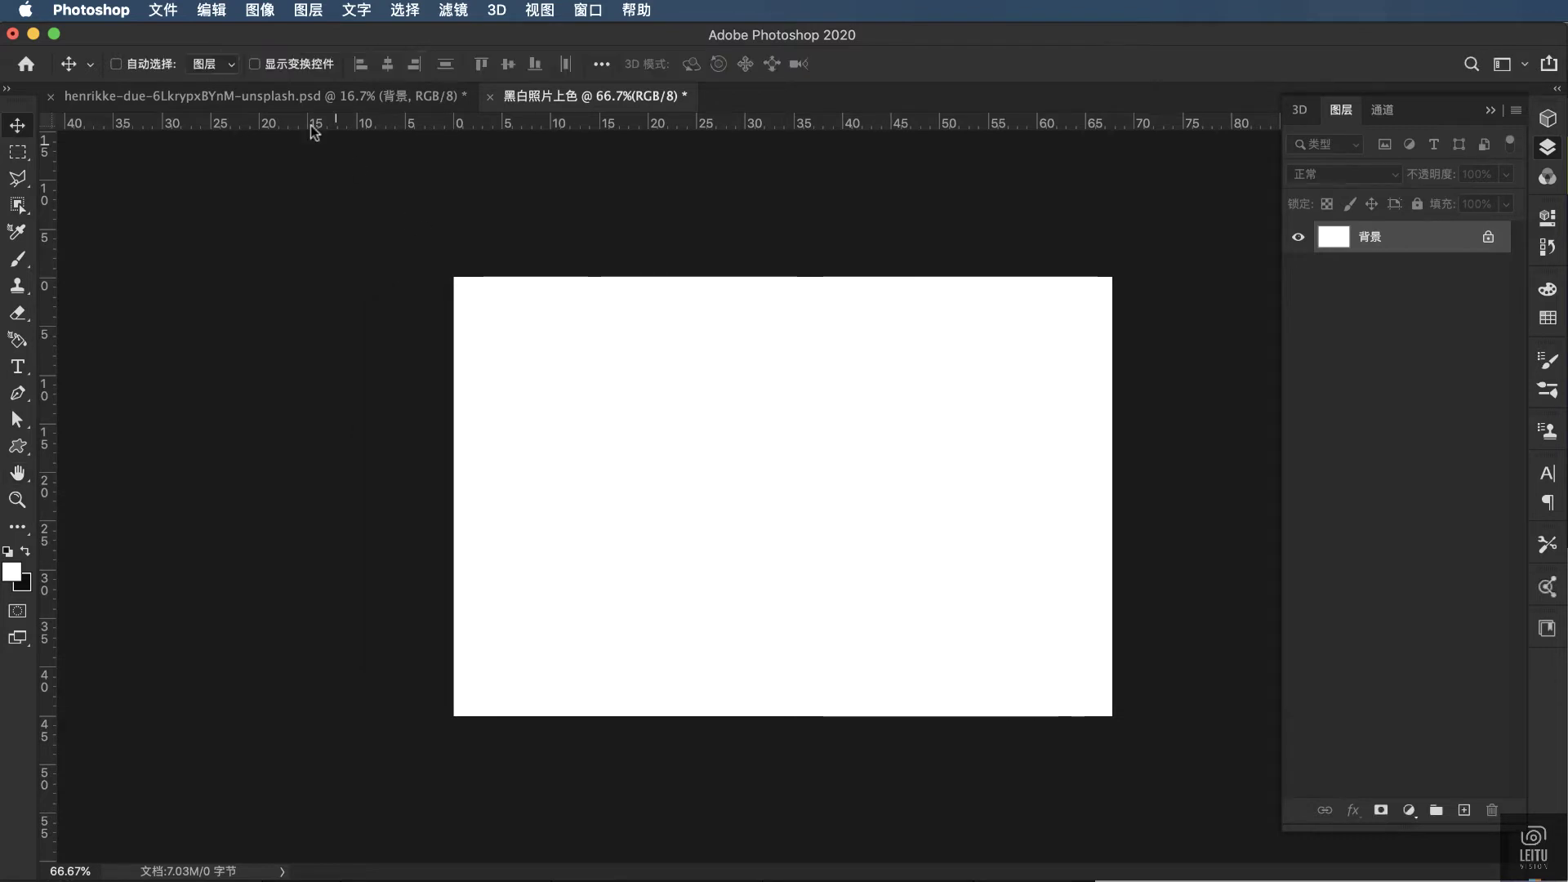
Step: Copy the girl's photo into the 黑白照片上色 document as 图层 1
click(314, 97)
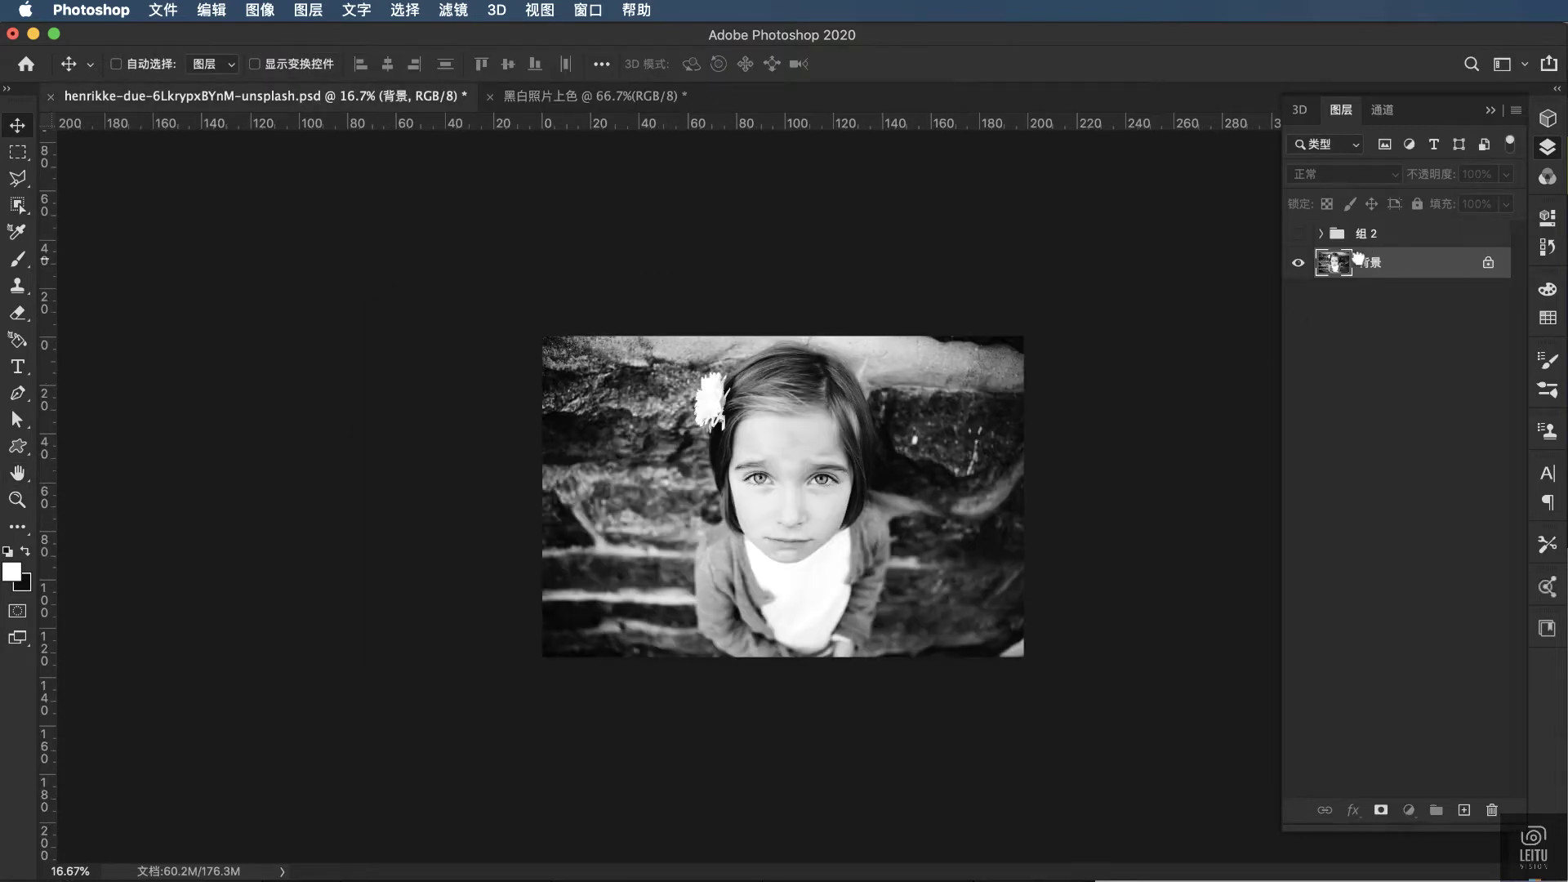
drag(1357, 258, 718, 350)
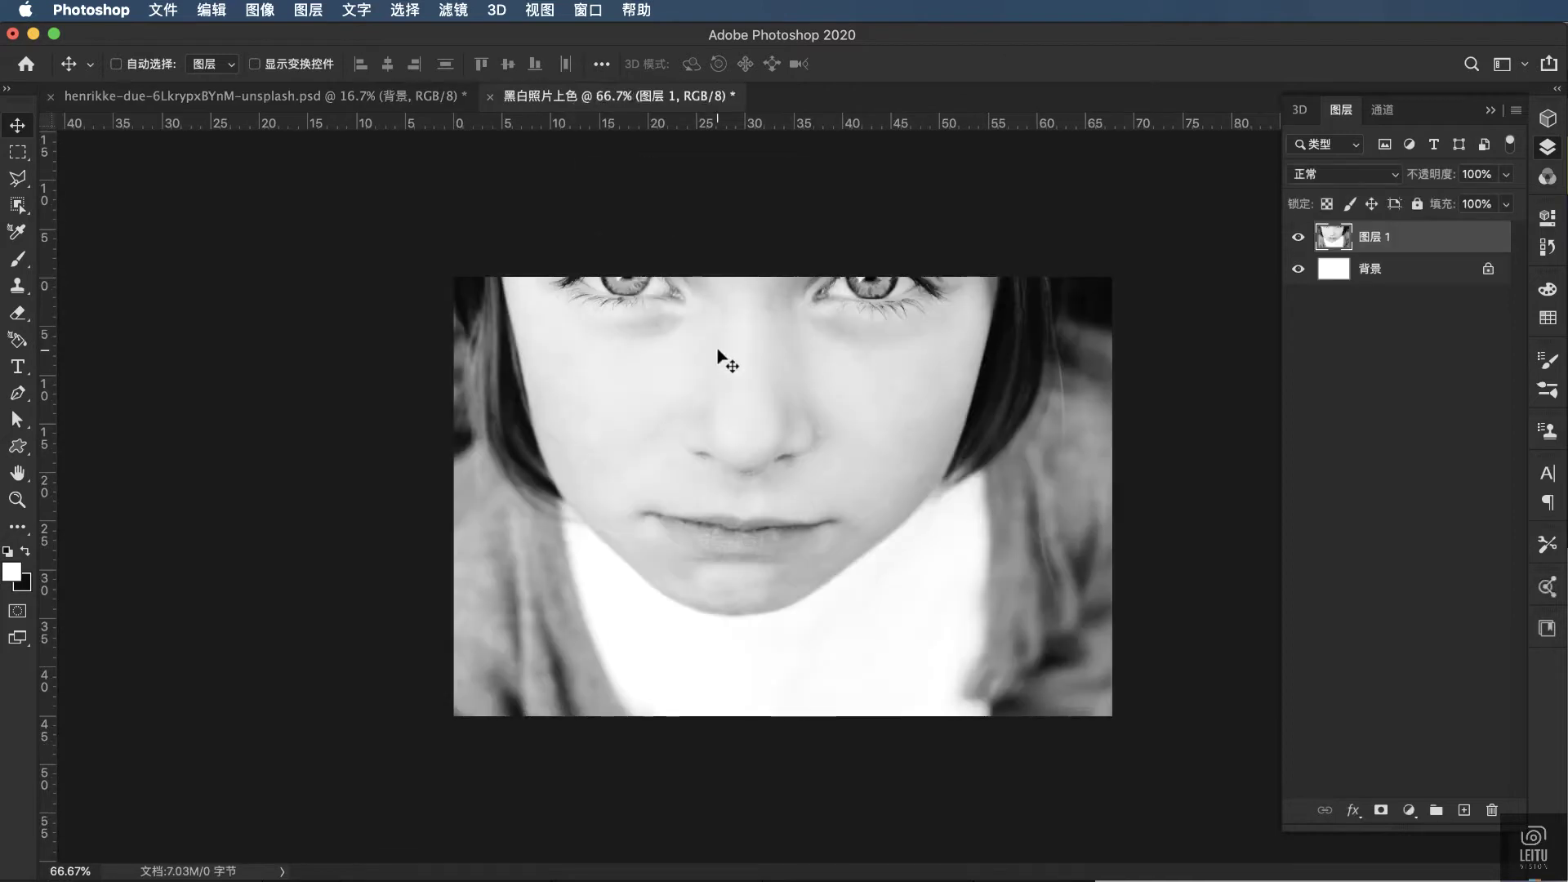
key(super+minus)
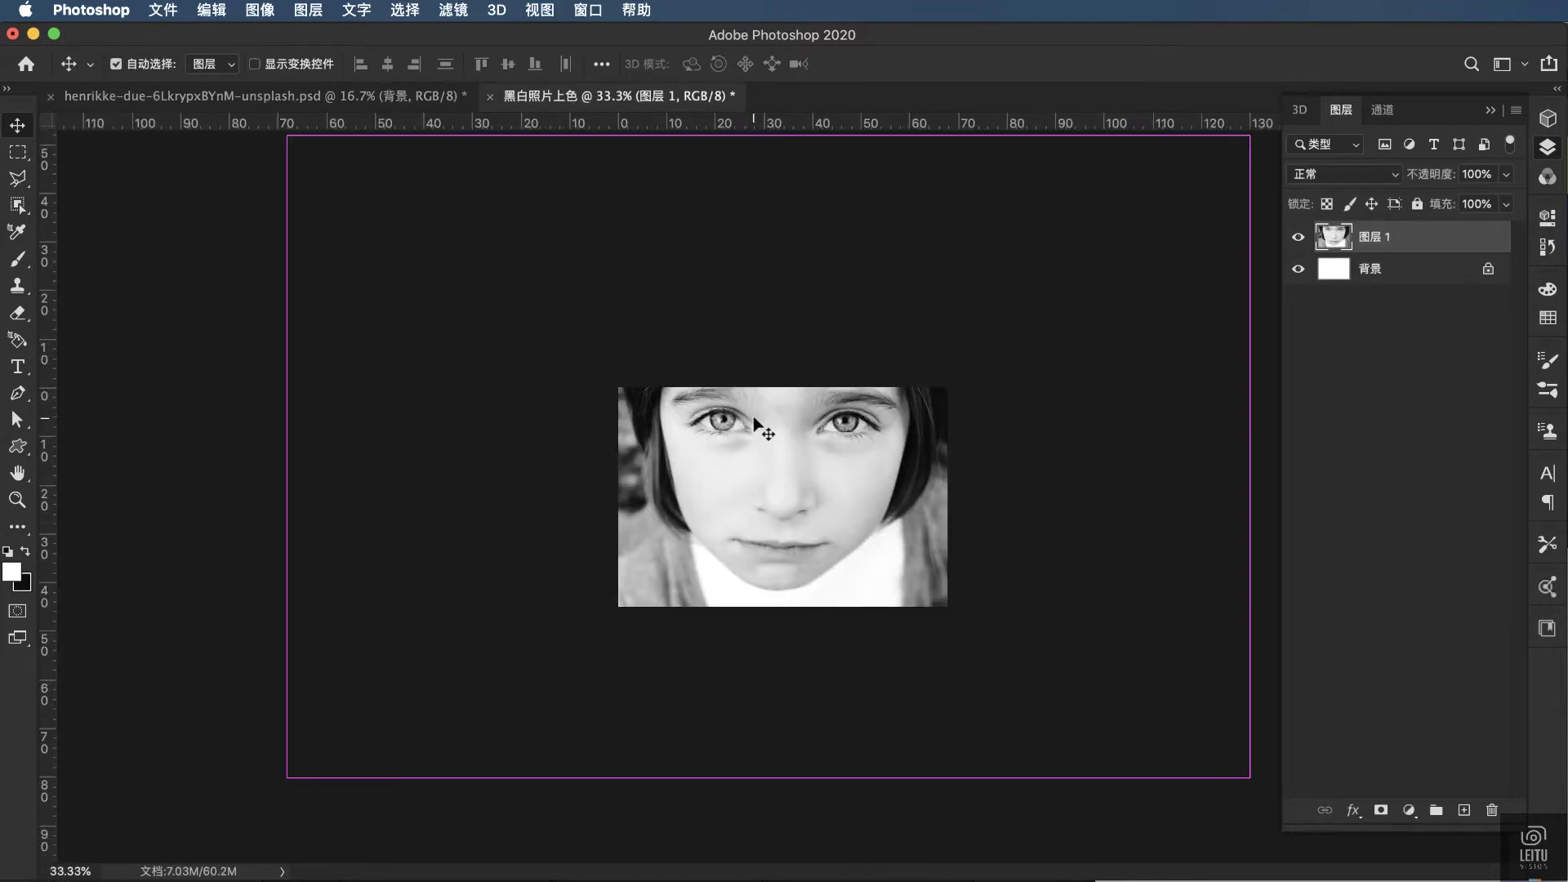
Step: Scale the photo to about 34.5%, shift it to fill the canvas, and view at 100%
key(super+t)
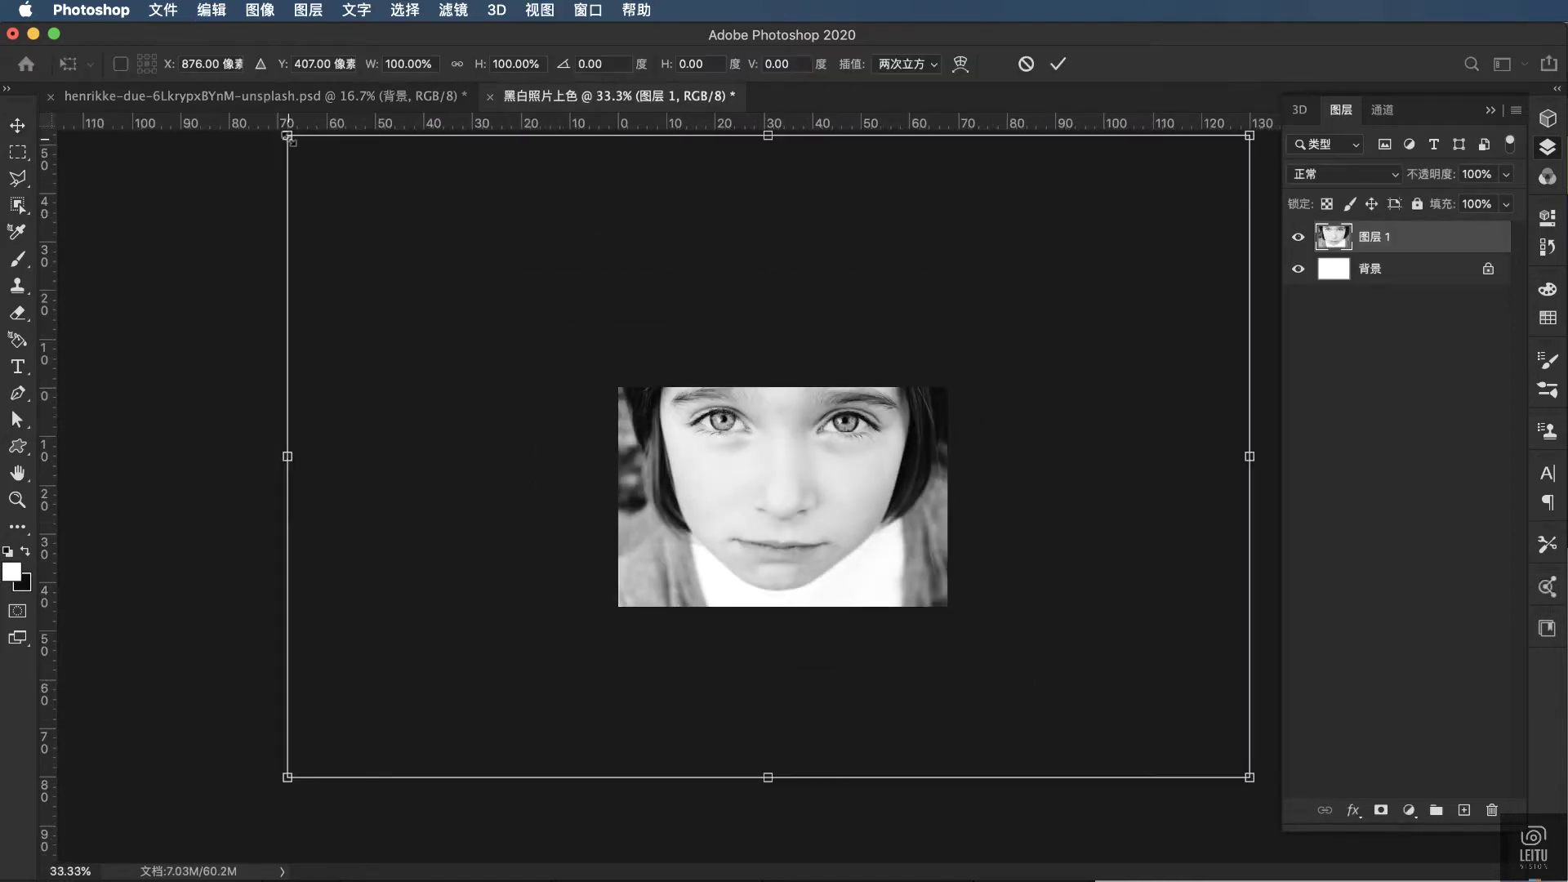
drag(288, 136, 615, 355)
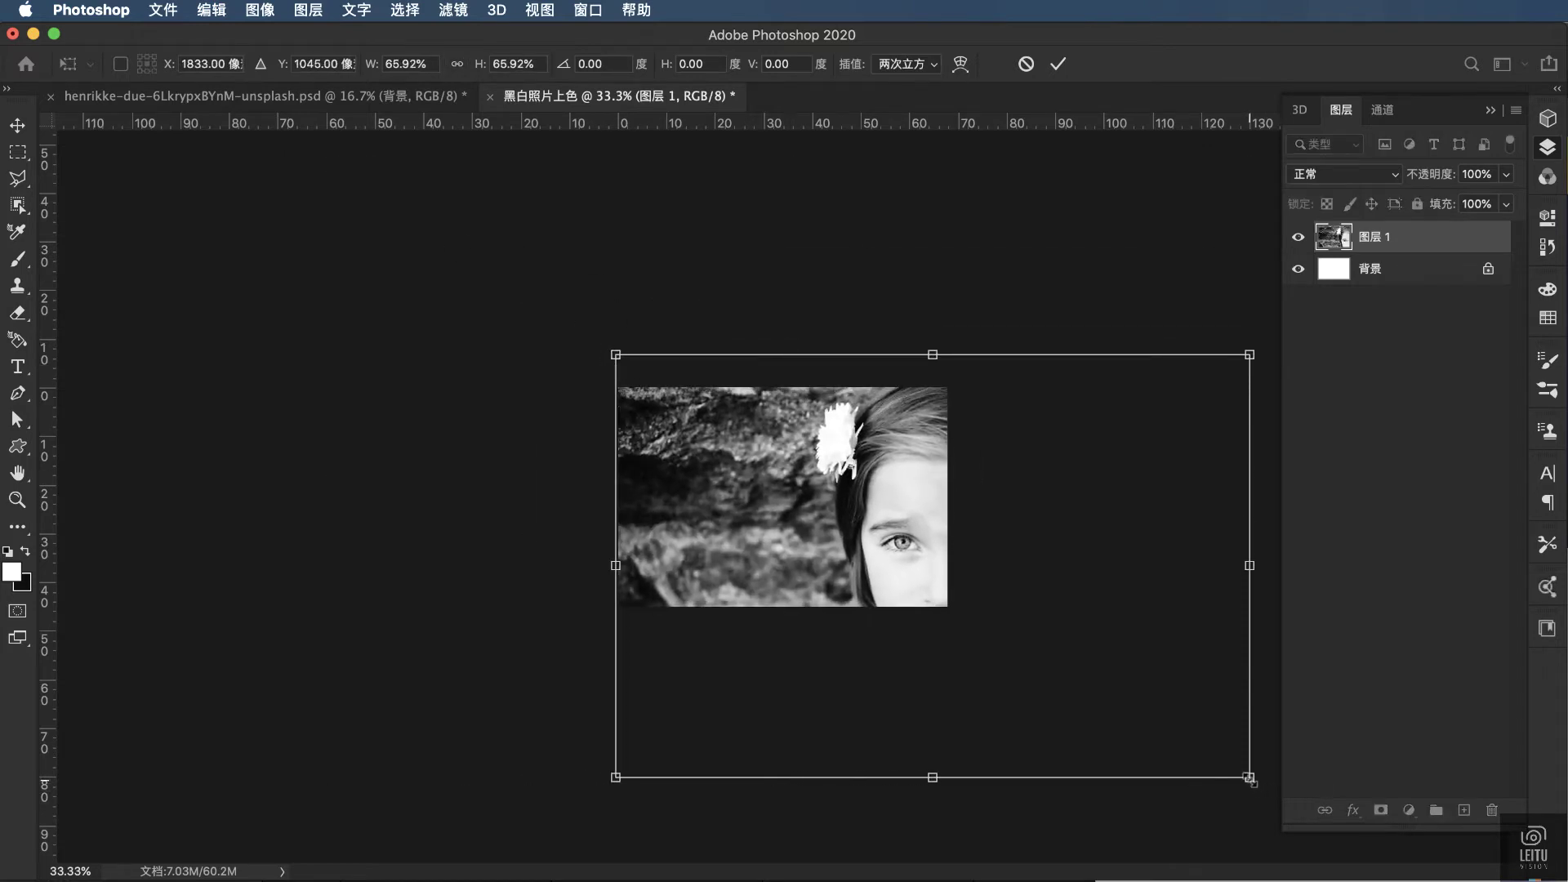
drag(1251, 780, 942, 585)
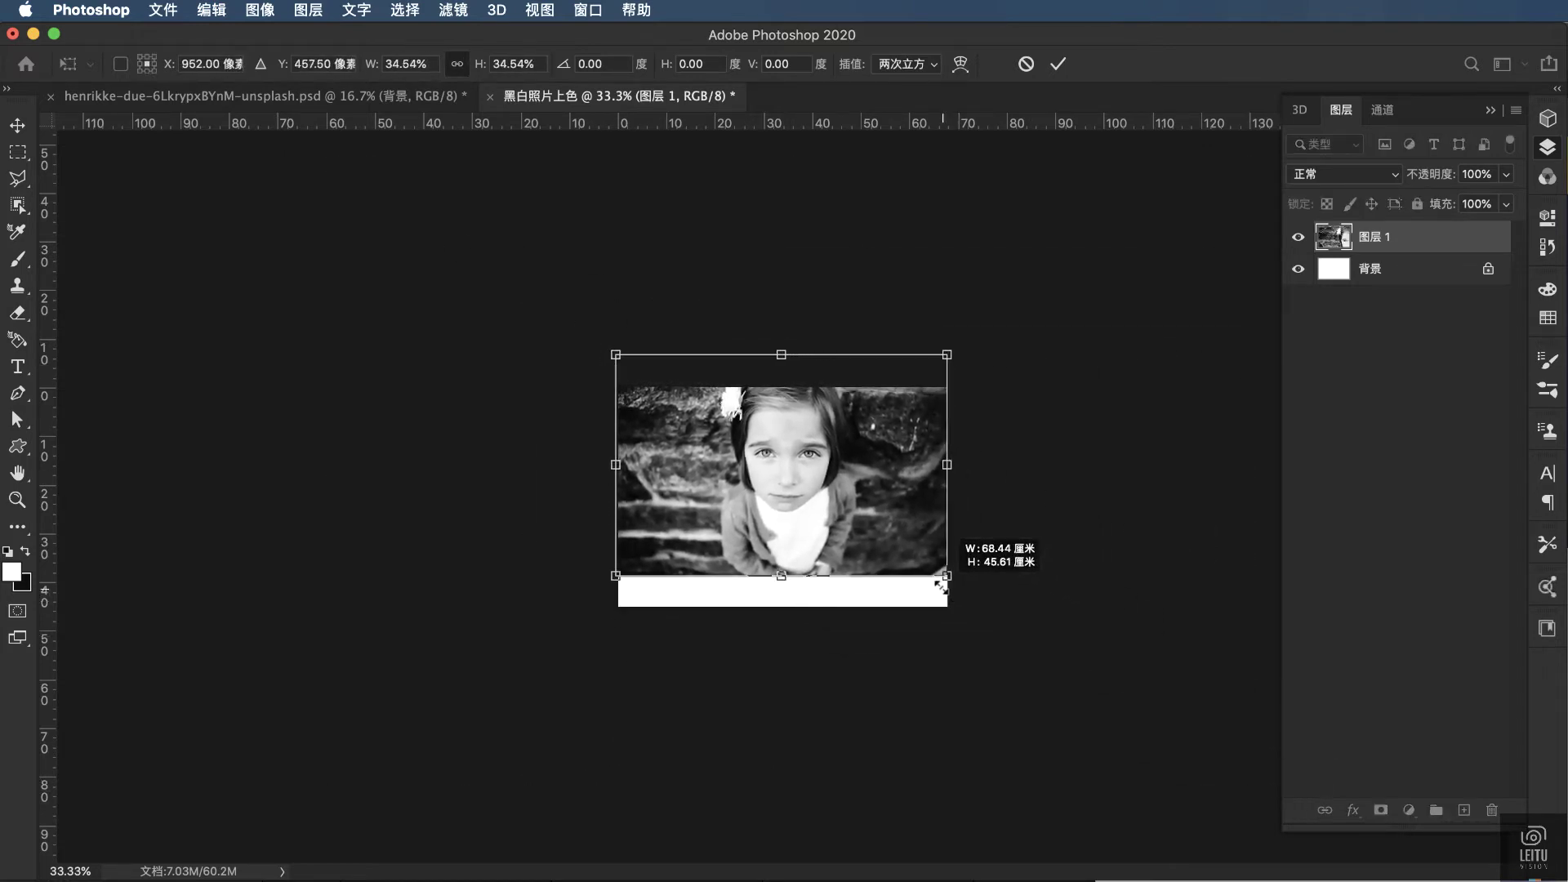
drag(829, 478, 829, 511)
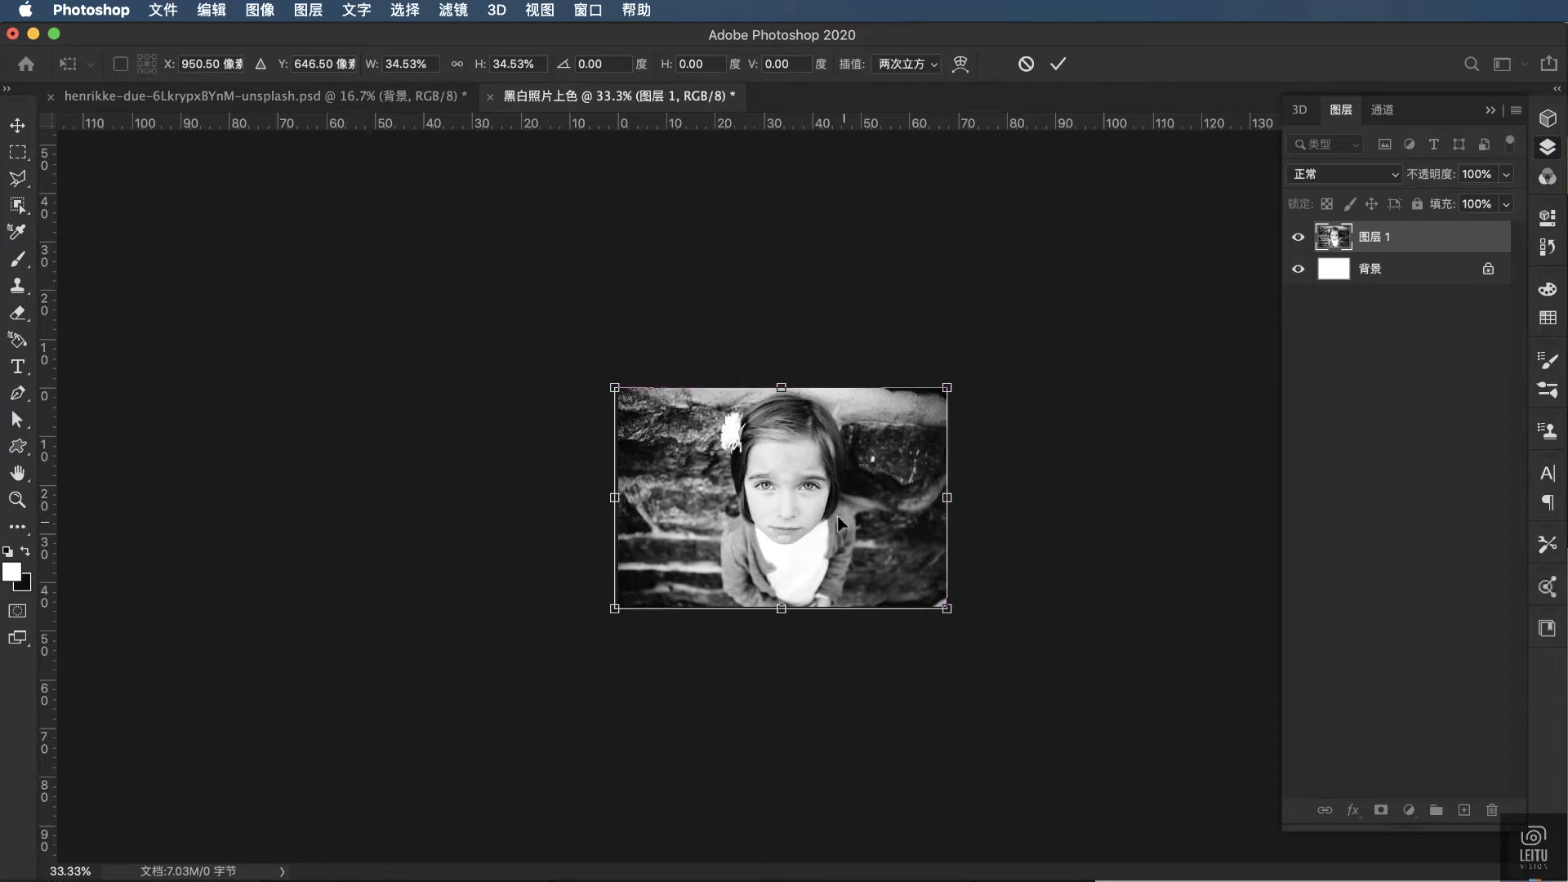
key(Return)
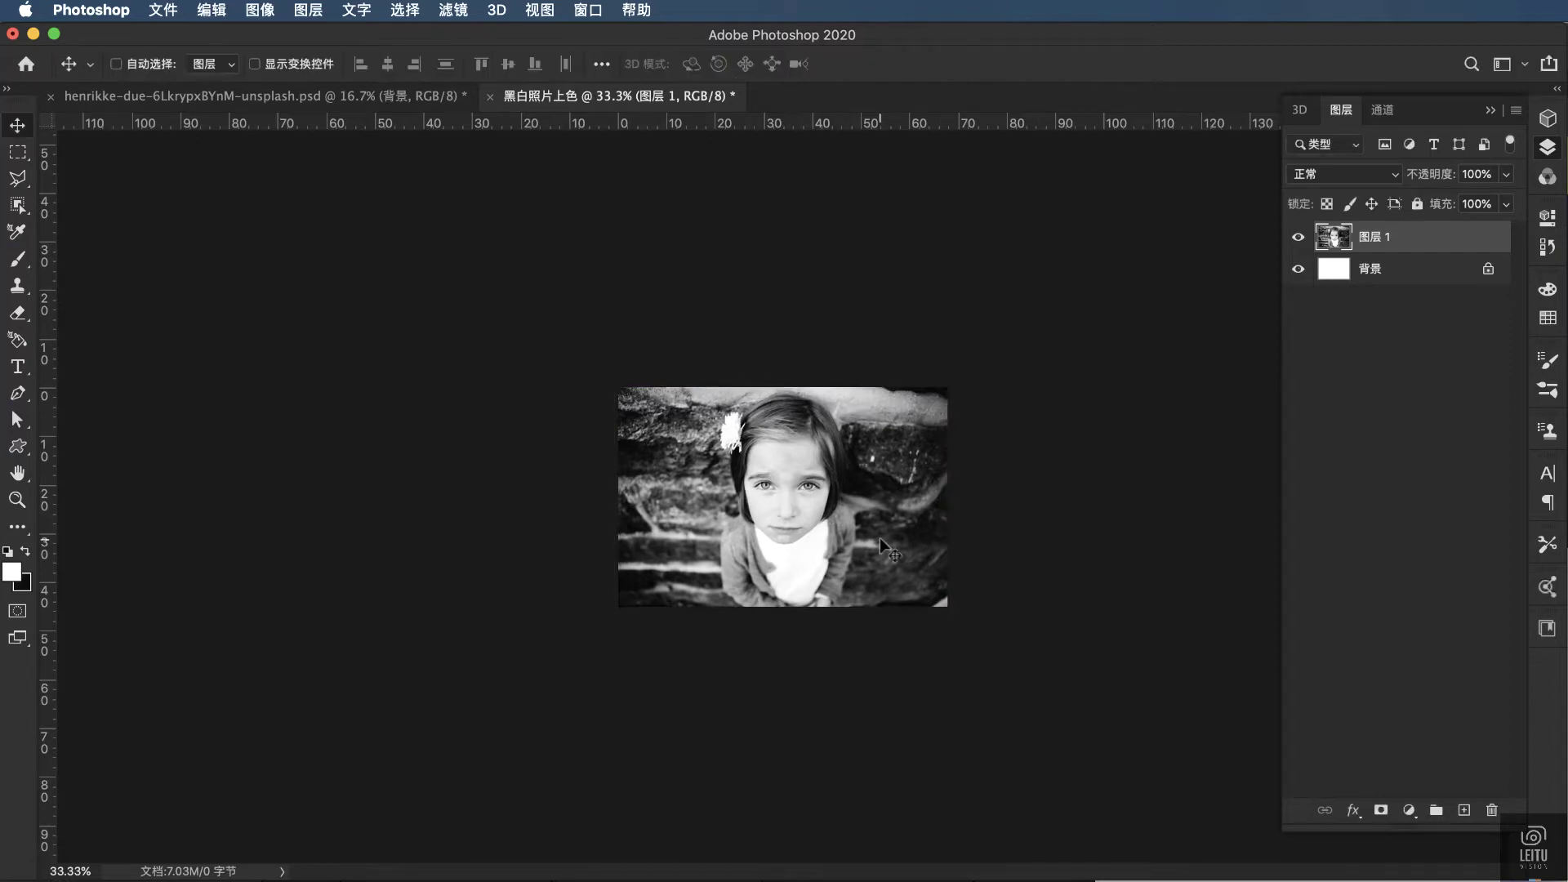
key(ctrl+1)
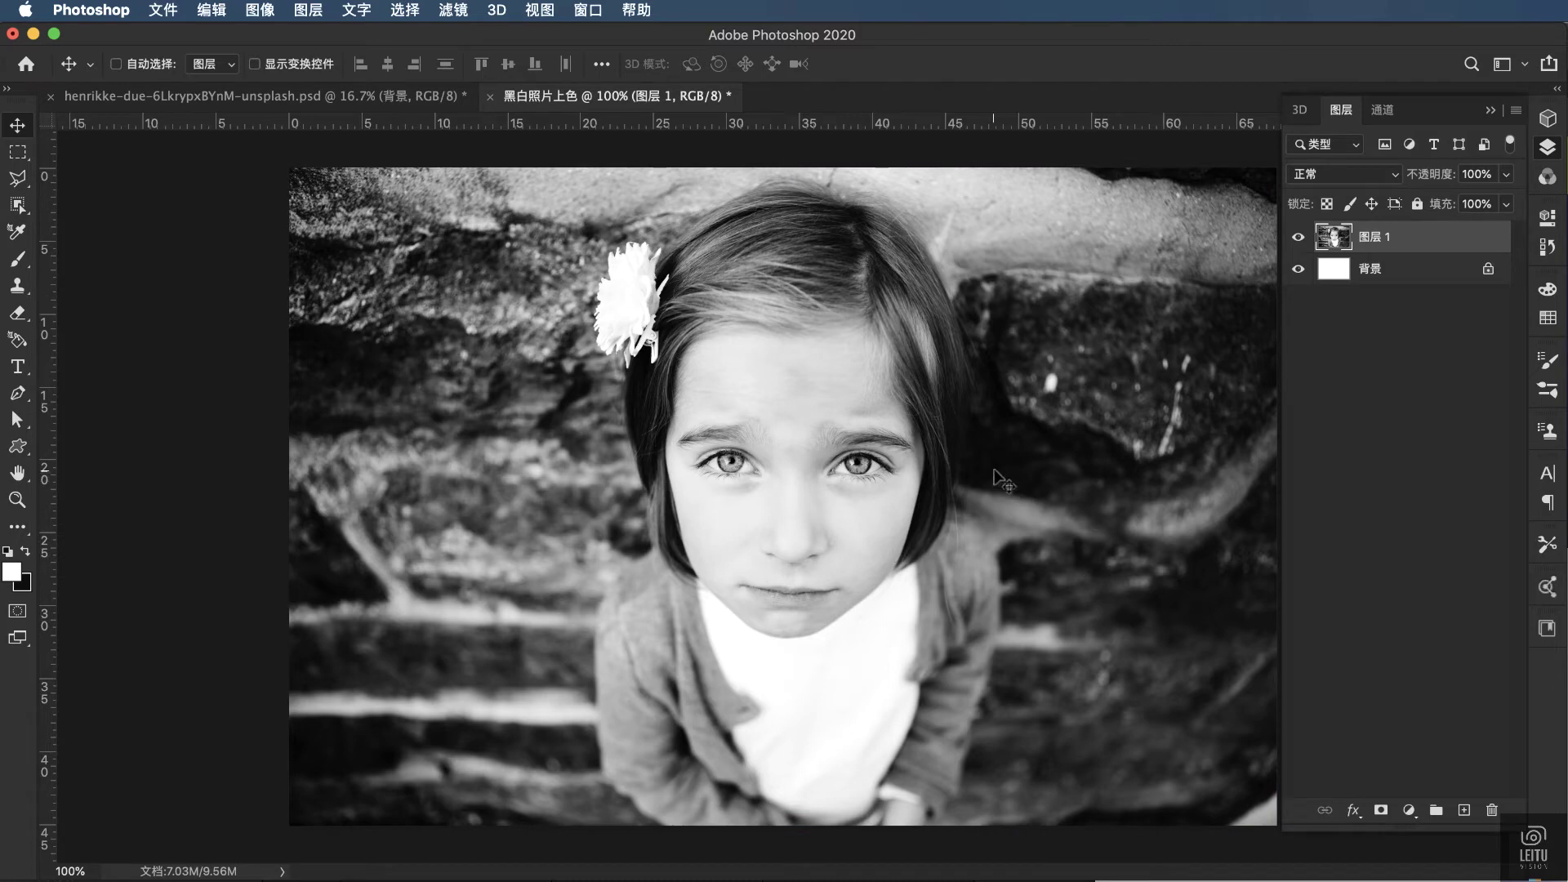
Step: Add a pale beige #f1e4d6 Solid Color fill layer above the photo
click(1461, 811)
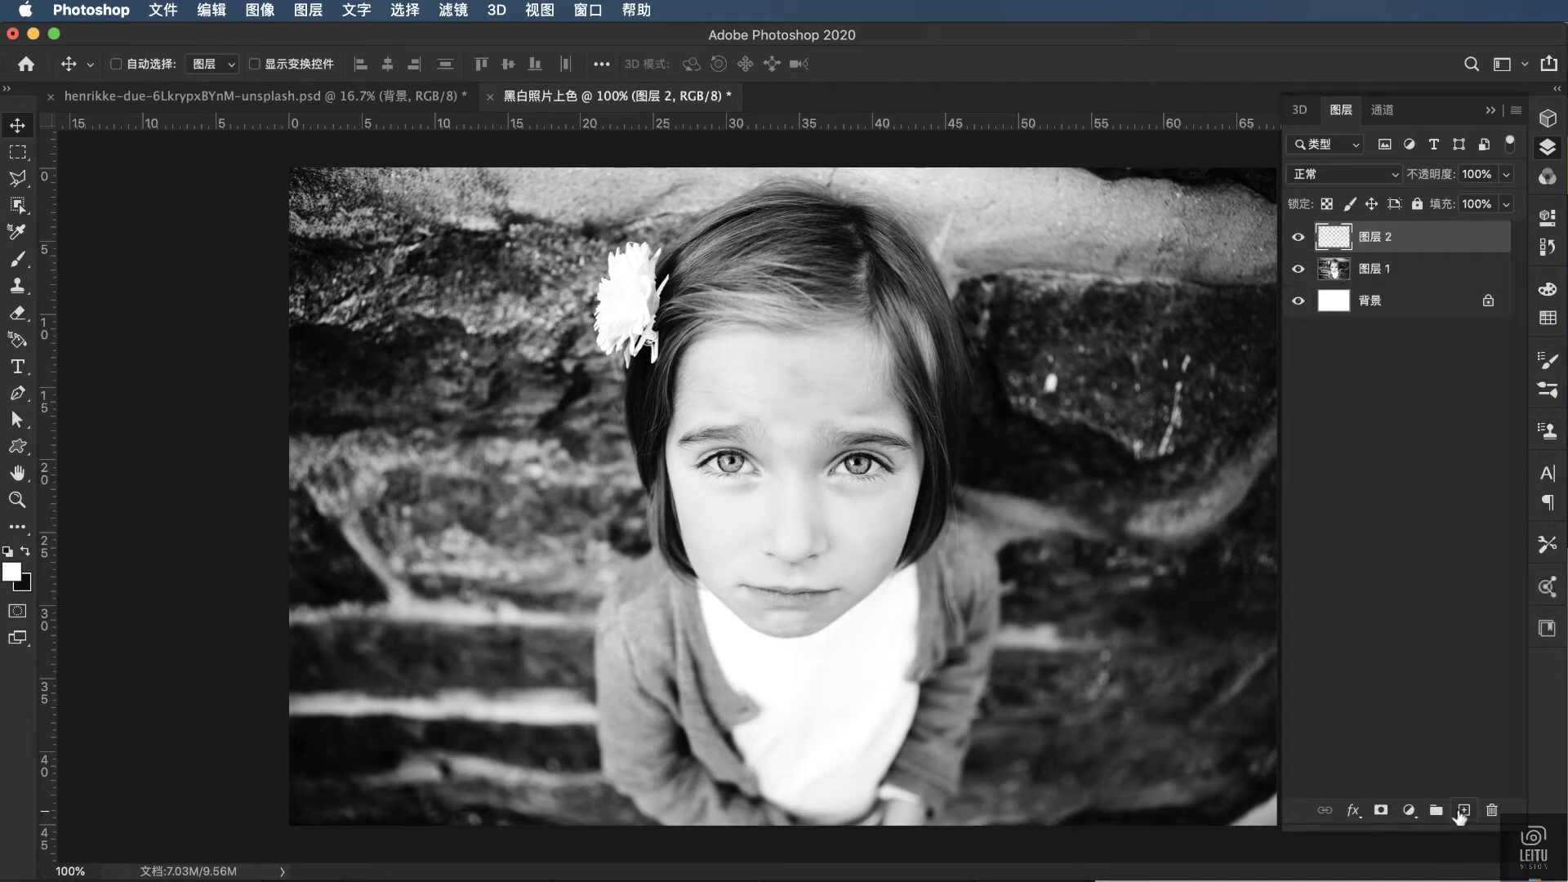
click(1411, 811)
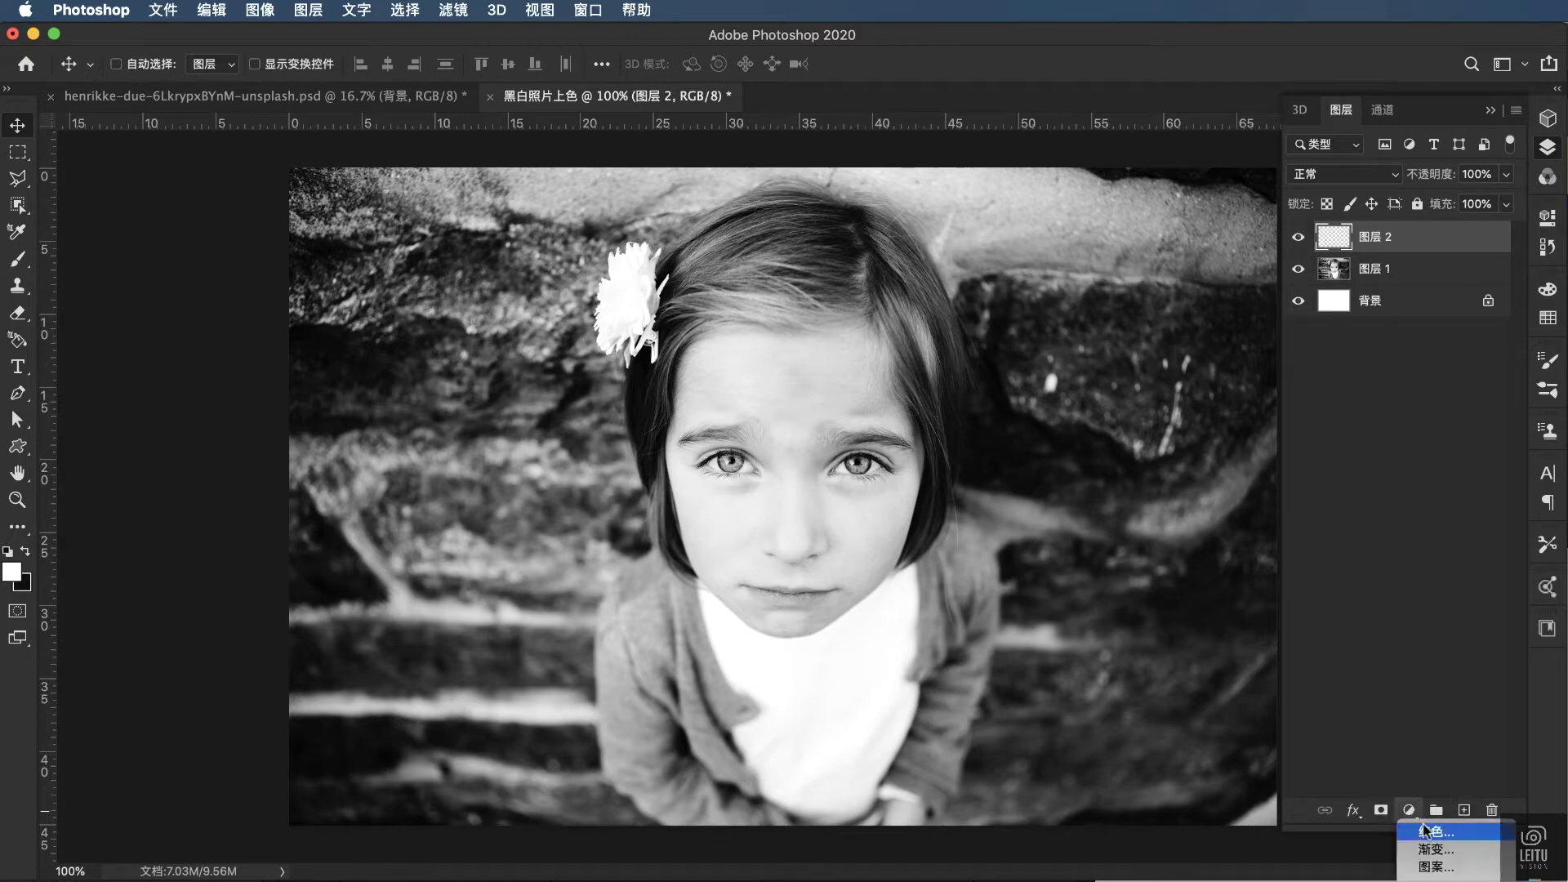
click(1425, 831)
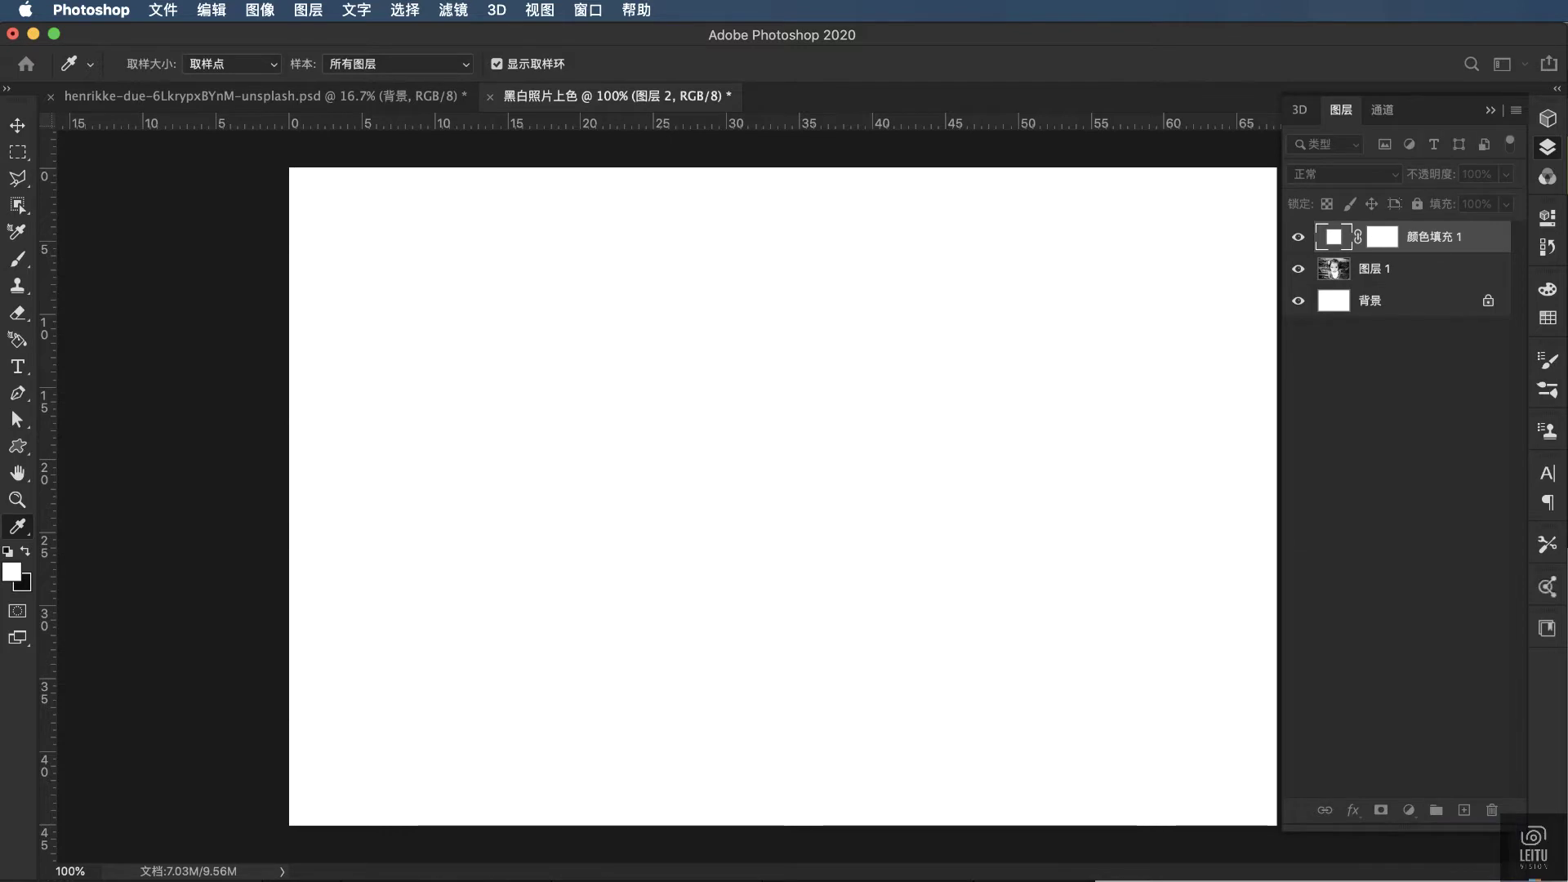
drag(1053, 655, 1054, 642)
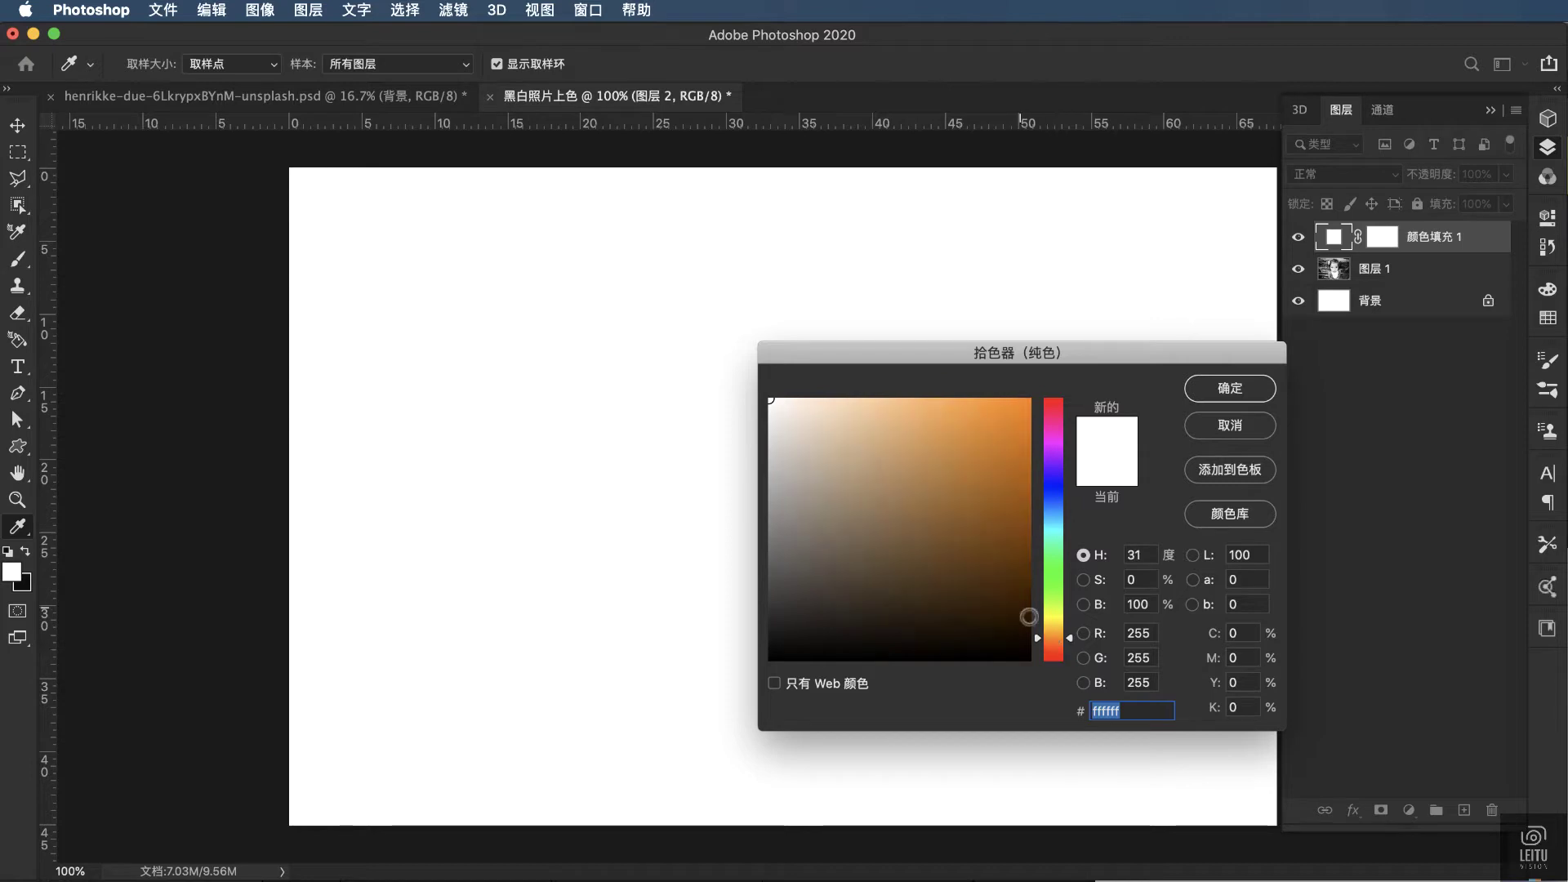
drag(808, 423, 799, 413)
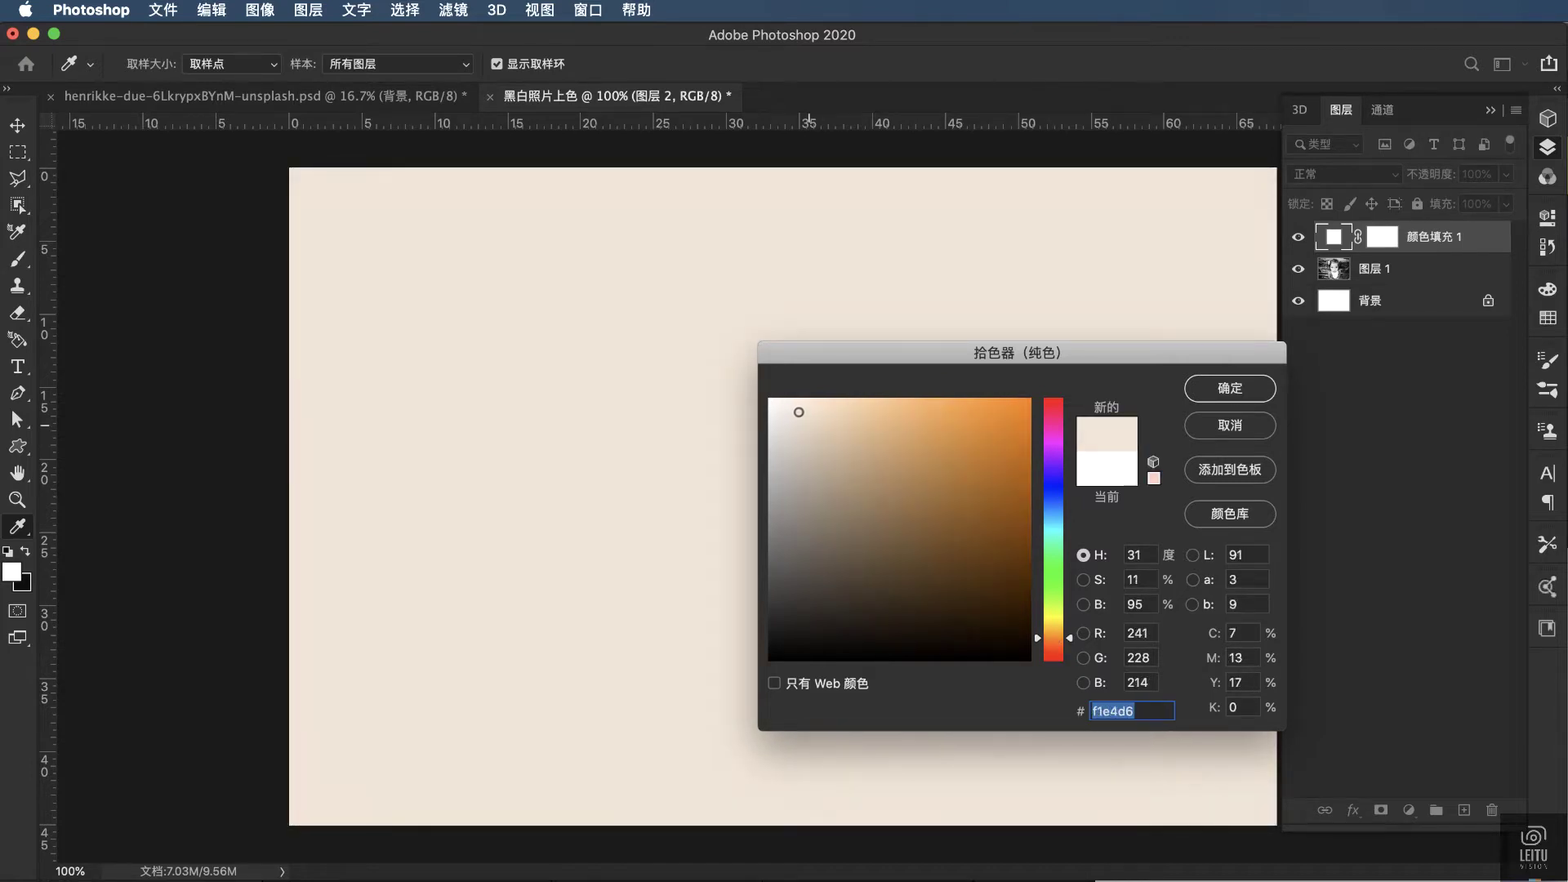
click(1230, 389)
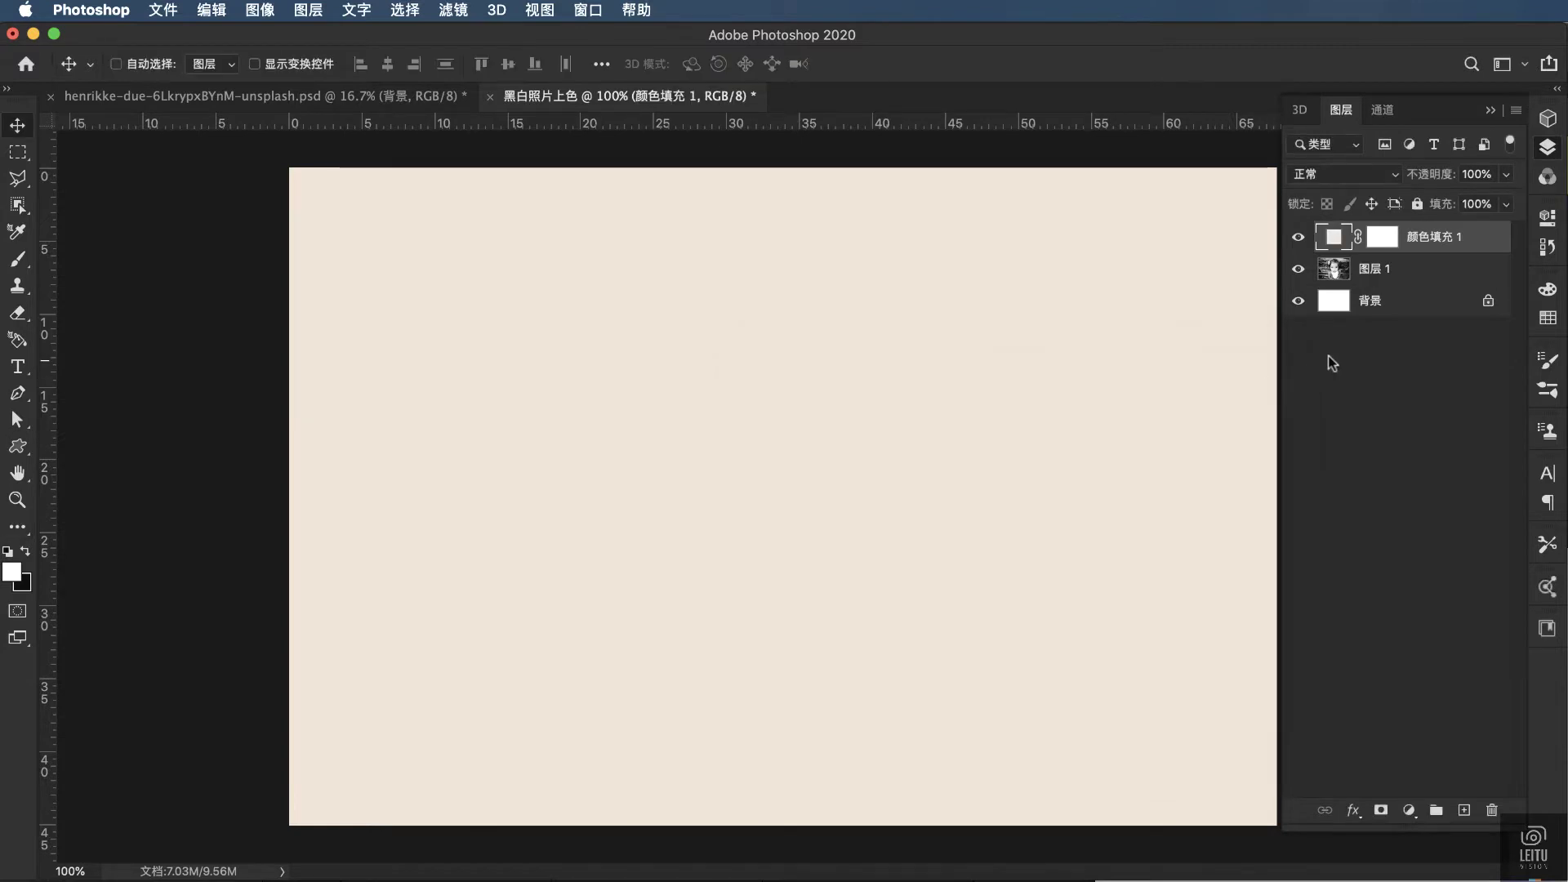
Step: Rename the fill layer 面部 and select its mask
double_click(1429, 238)
text(mian bu)
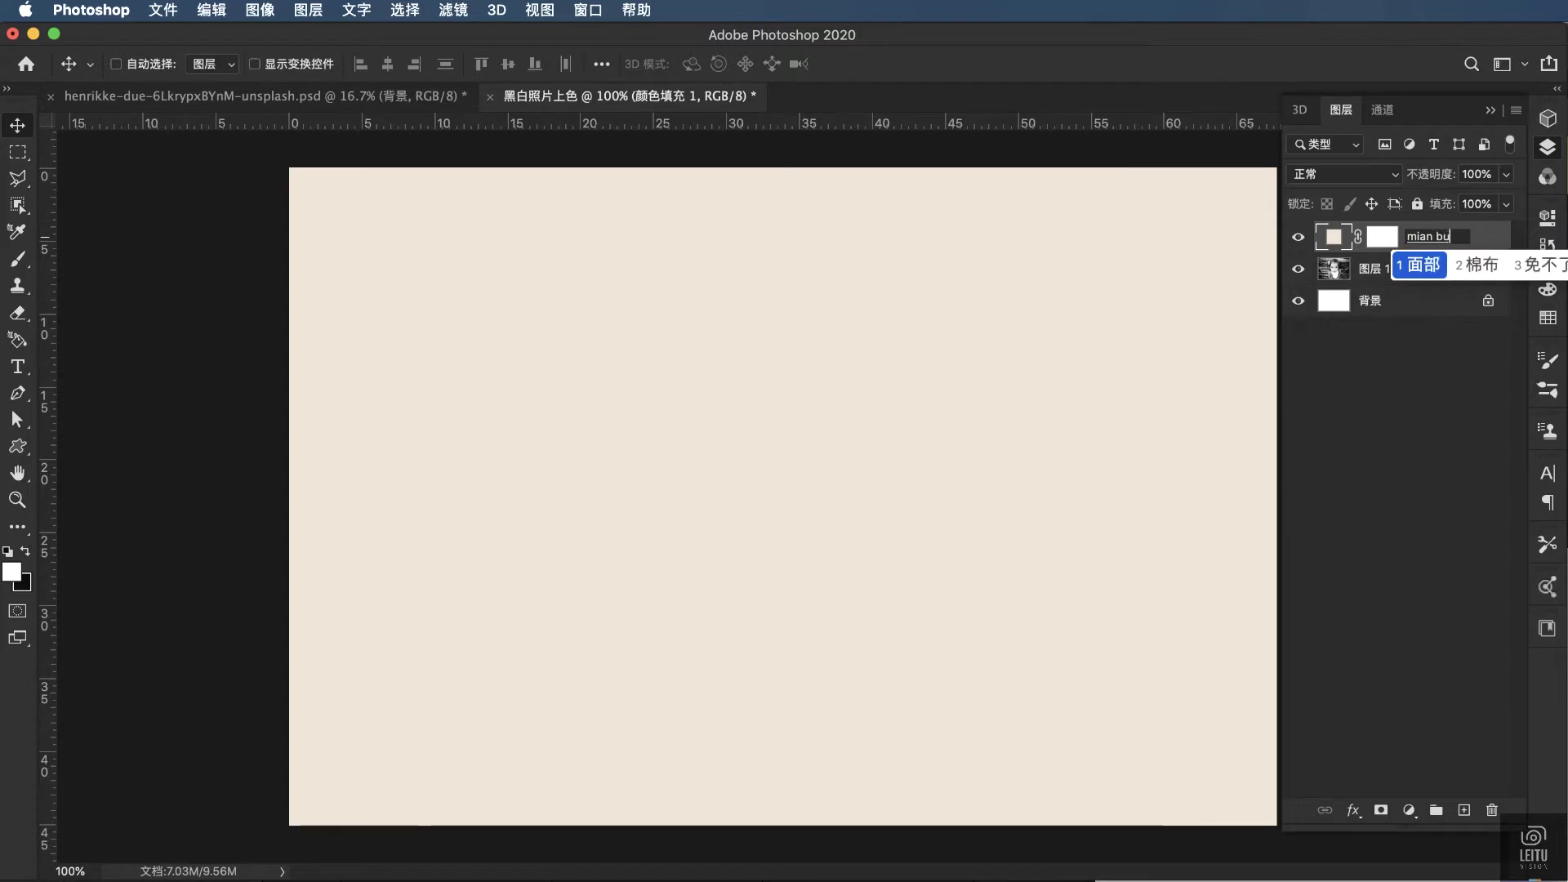
key(space)
key(Return)
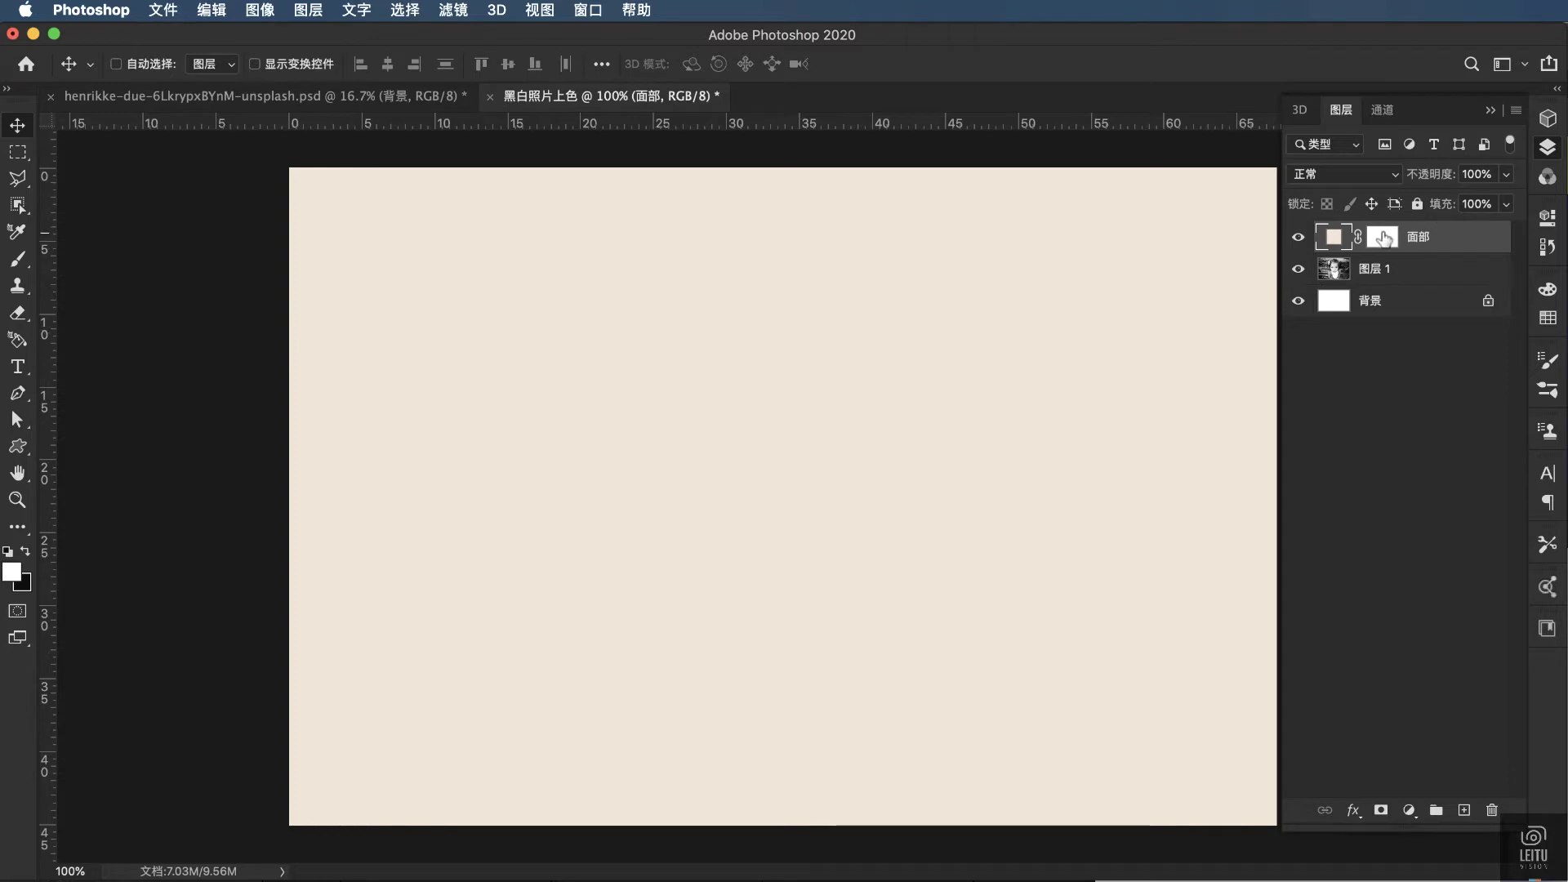
click(1382, 238)
Step: Invert the 面部 mask and brush skin tone across the forehead and left hairline
key(super+i)
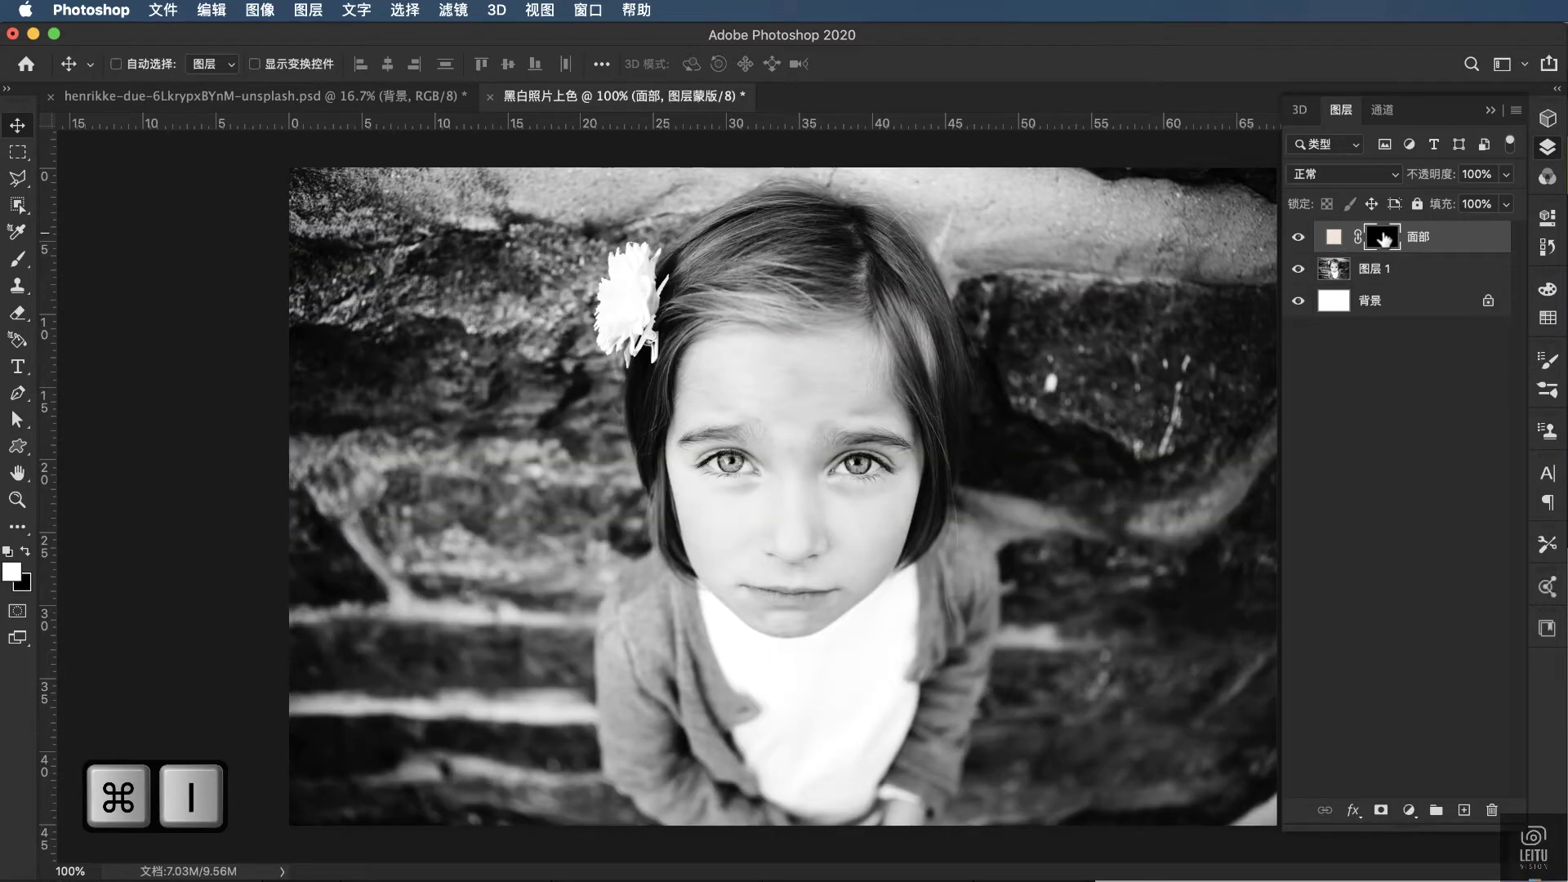
key(b)
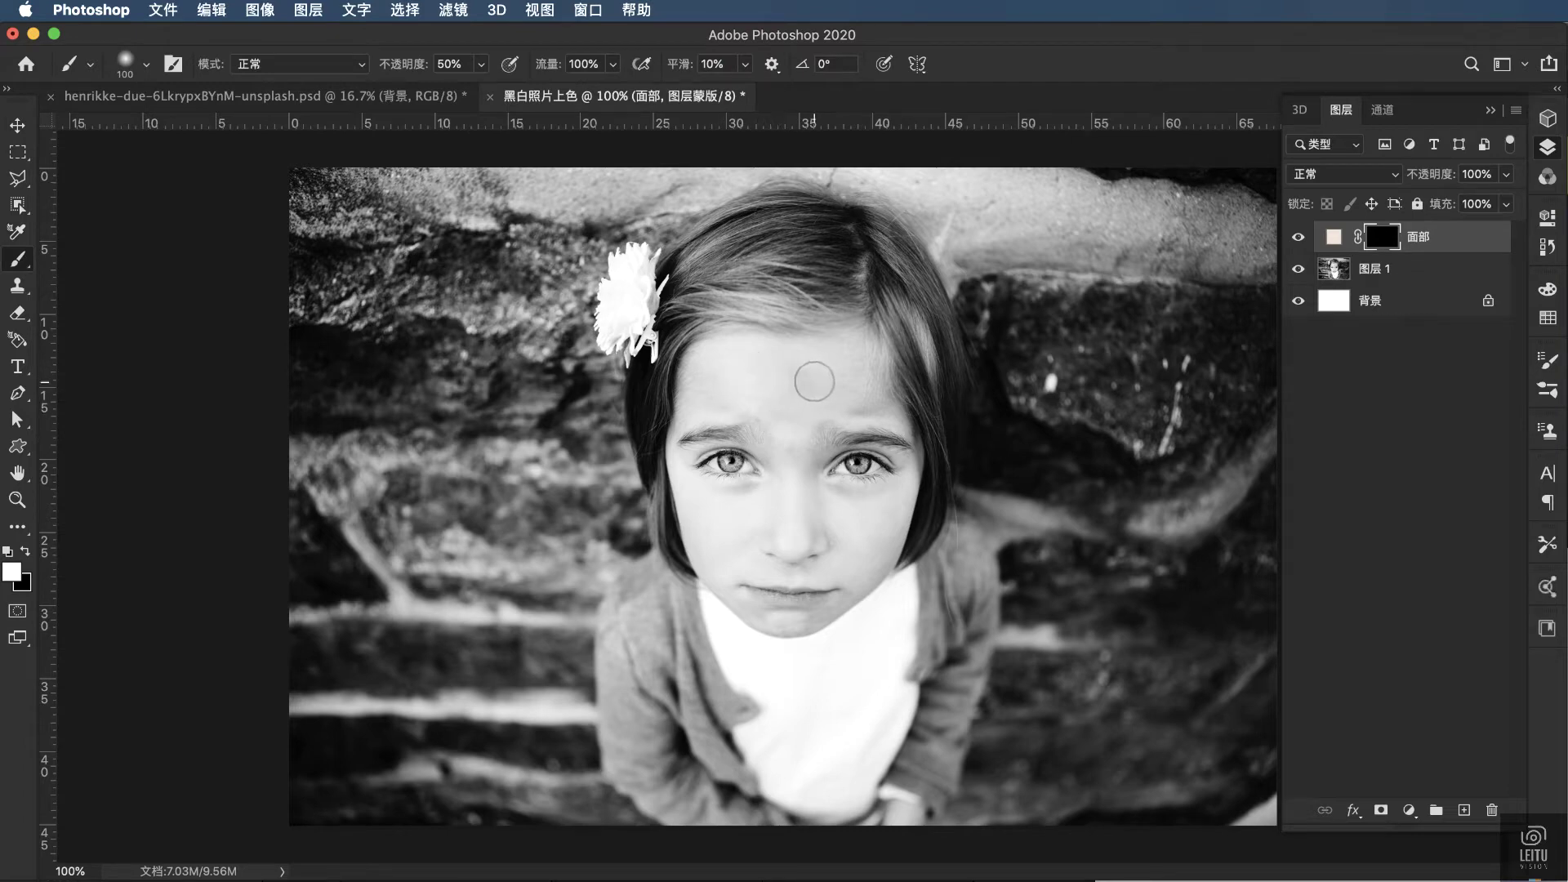
drag(801, 374, 728, 369)
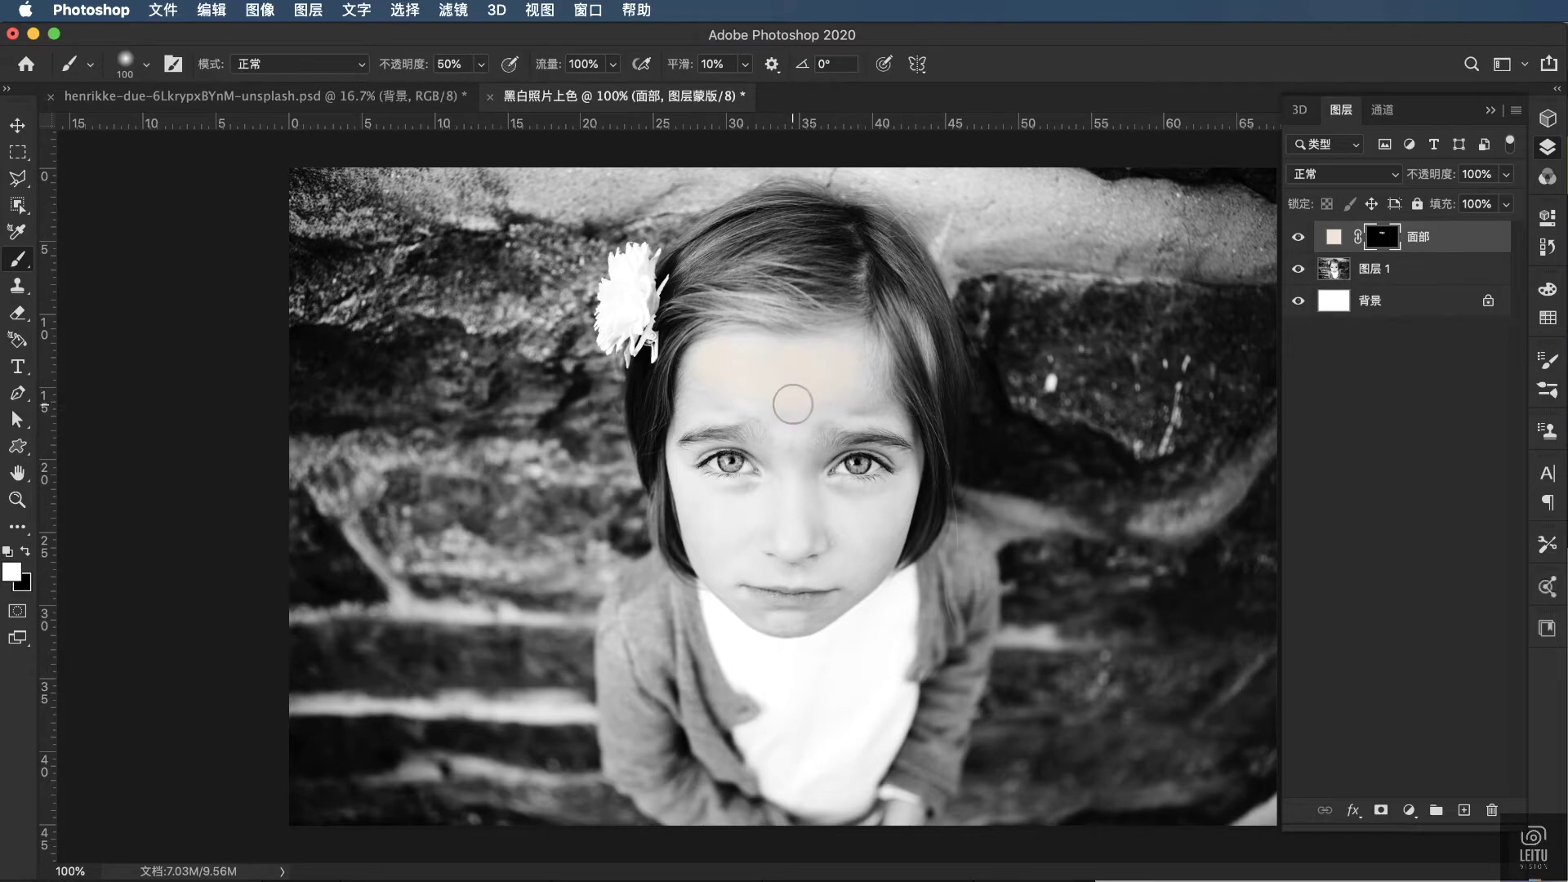
scroll(790, 490, up, 2)
scroll(803, 384, up, 5)
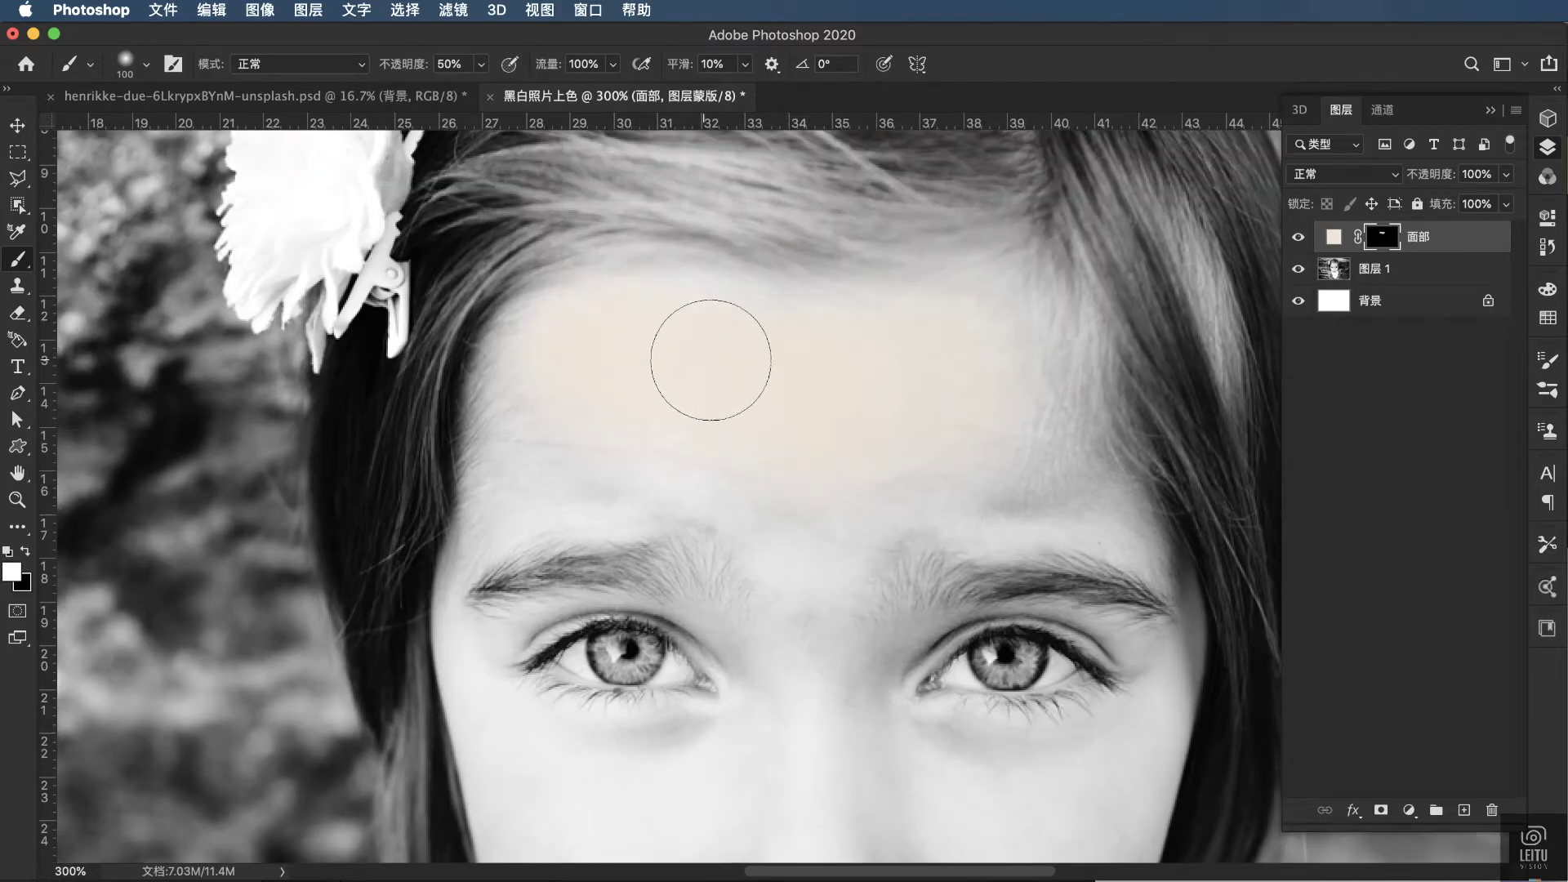
key(bracketleft)
key(bracketleft)
key(bracketleft)
key(bracketleft)
key(bracketleft)
drag(522, 327, 490, 421)
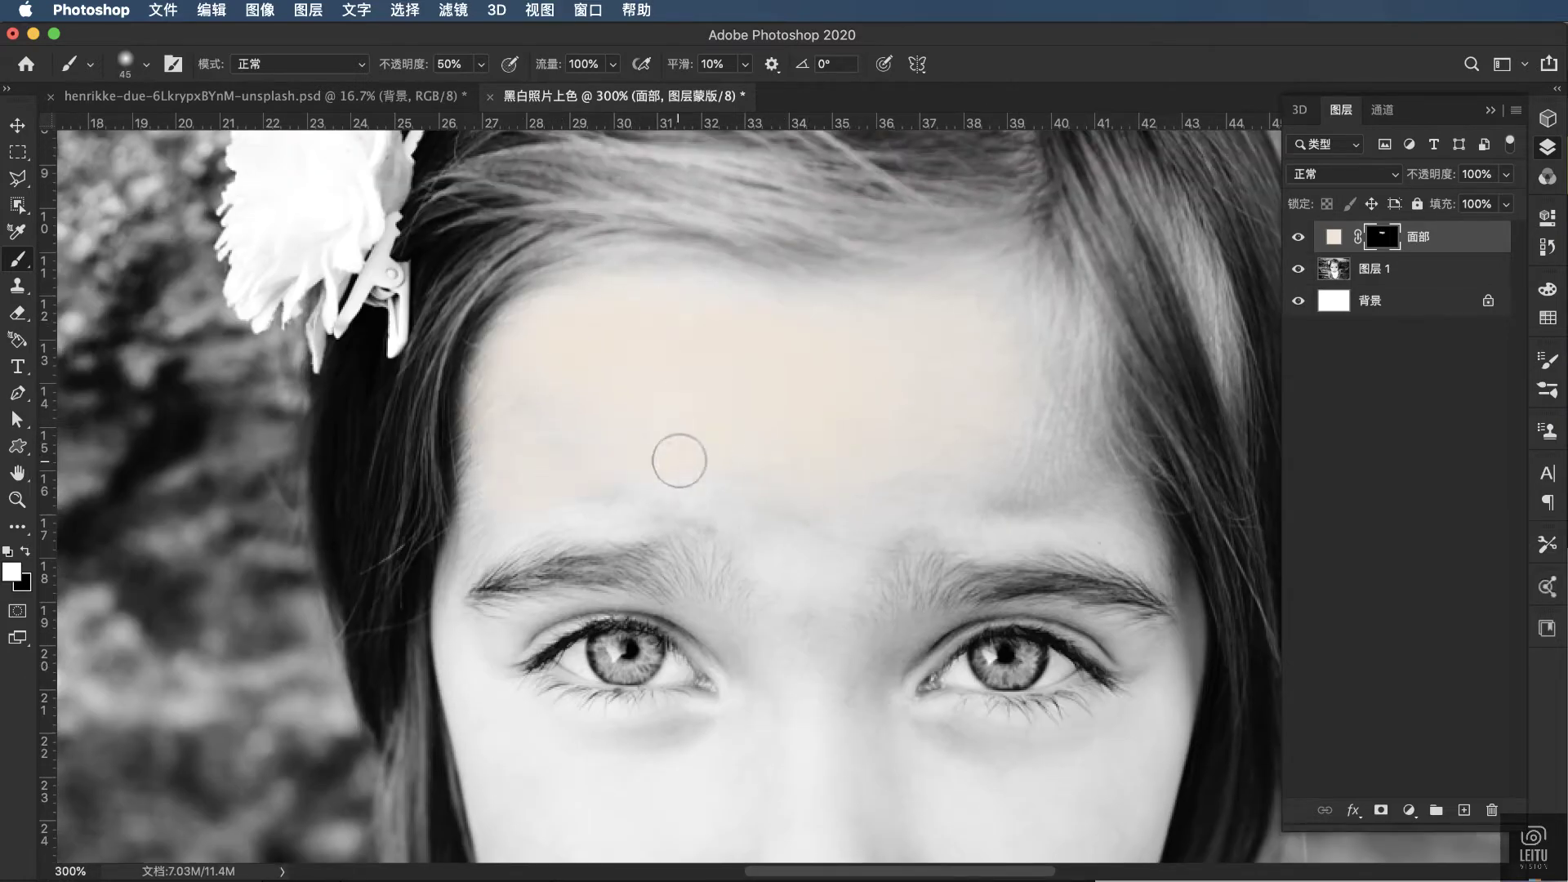
Step: Paint skin tone on the right forehead, above the right brow, the nose and left cheek
mouse_move(955, 483)
mouse_down()
mouse_move(1036, 378)
mouse_move(978, 306)
mouse_up()
mouse_move(1054, 457)
mouse_down()
mouse_move(1099, 479)
mouse_move(1113, 525)
mouse_move(1159, 543)
mouse_up()
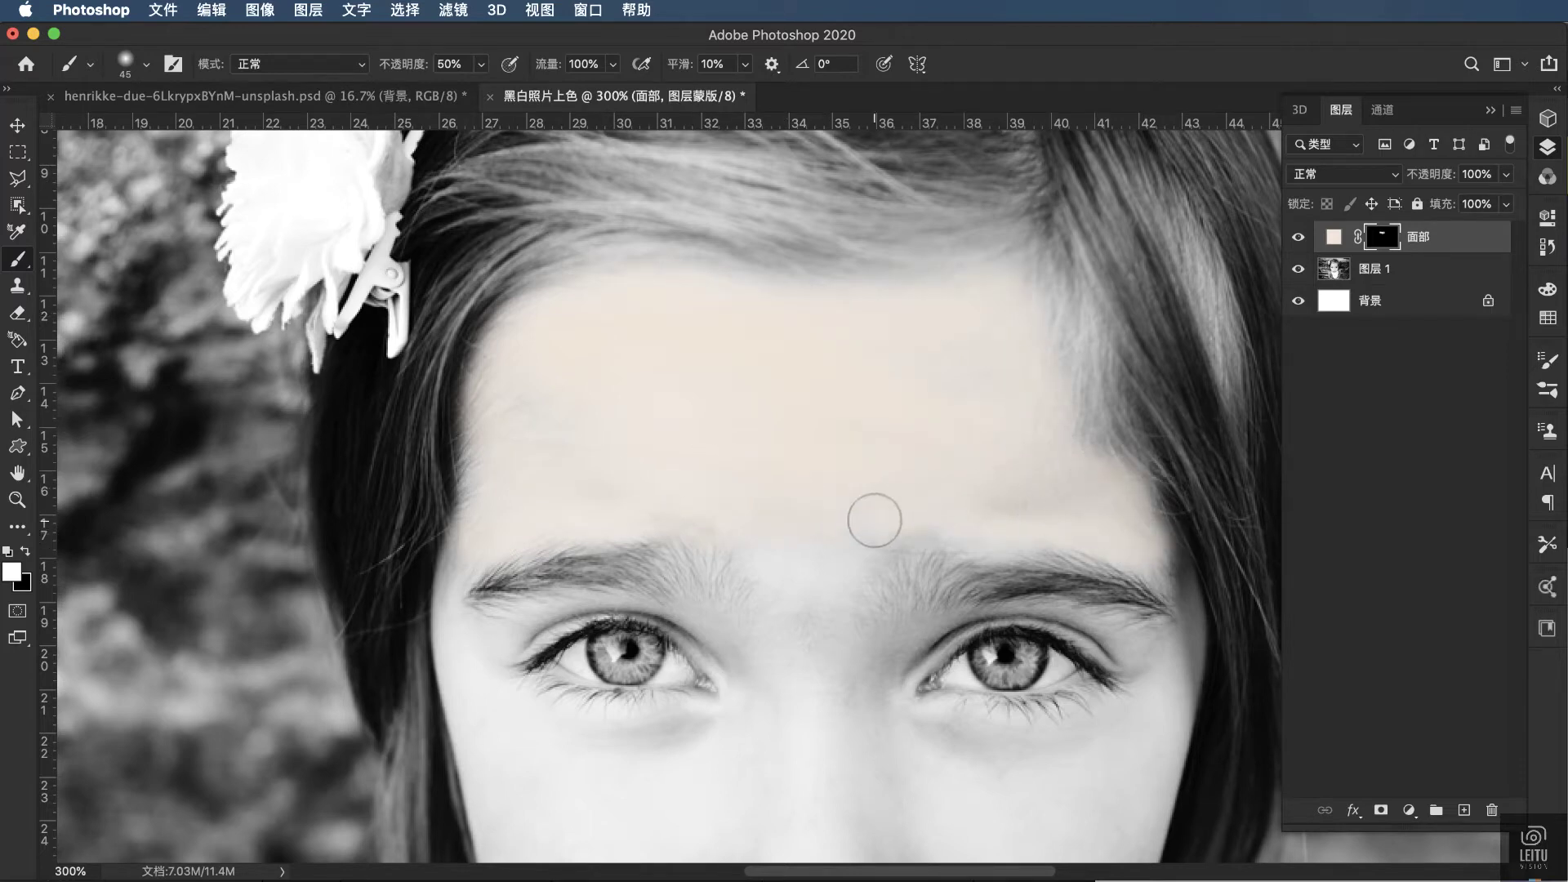
scroll(847, 568, down, 3)
mouse_move(773, 402)
mouse_down()
mouse_move(797, 655)
mouse_move(810, 653)
mouse_up()
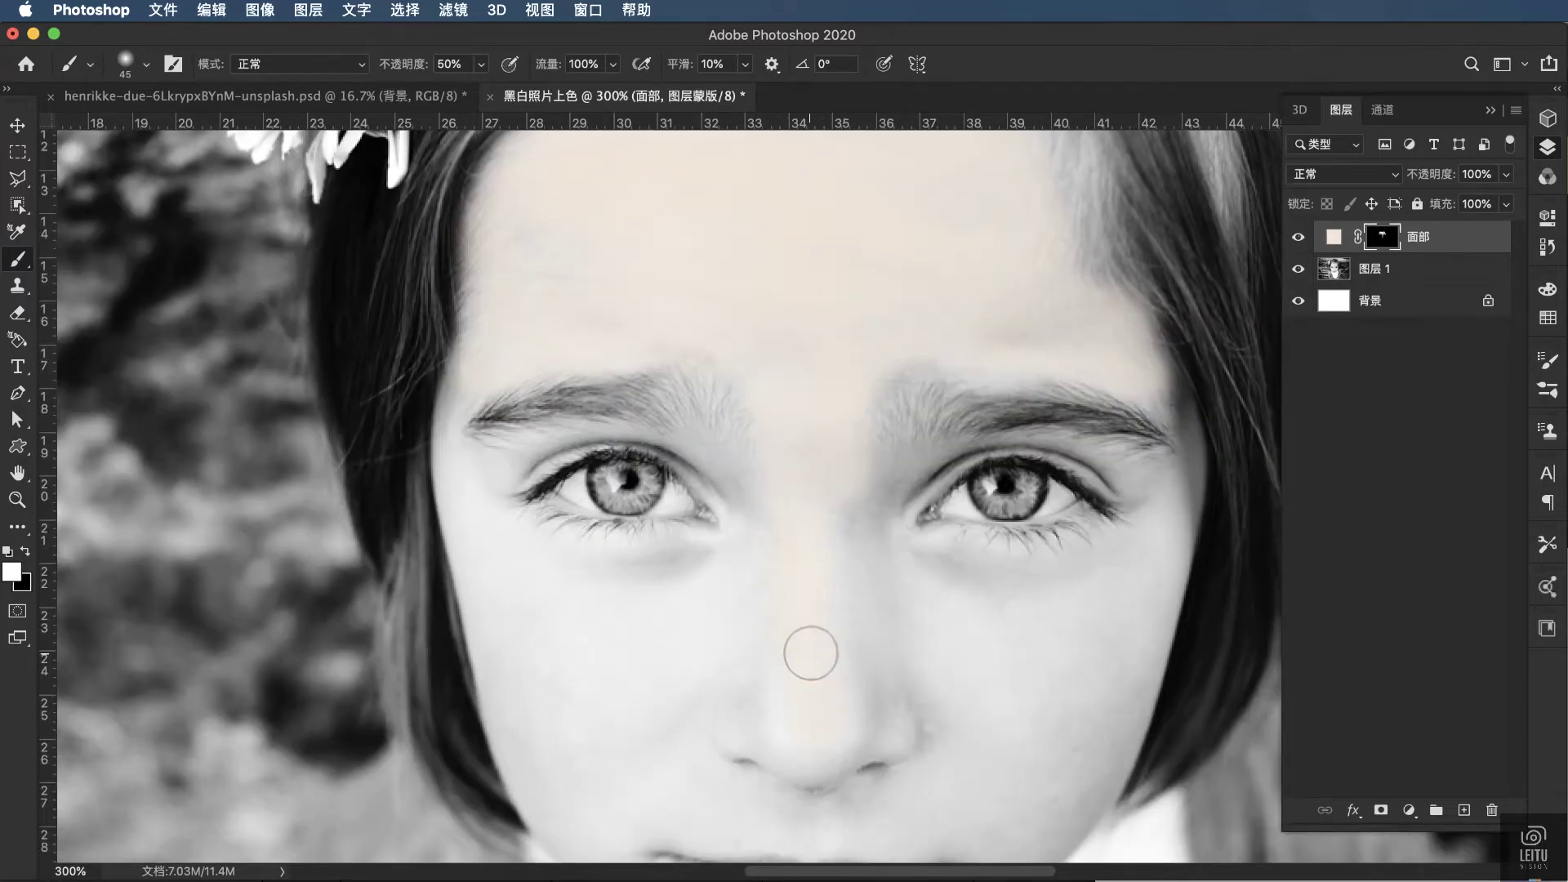
scroll(813, 572, down, 5)
drag(890, 498, 854, 326)
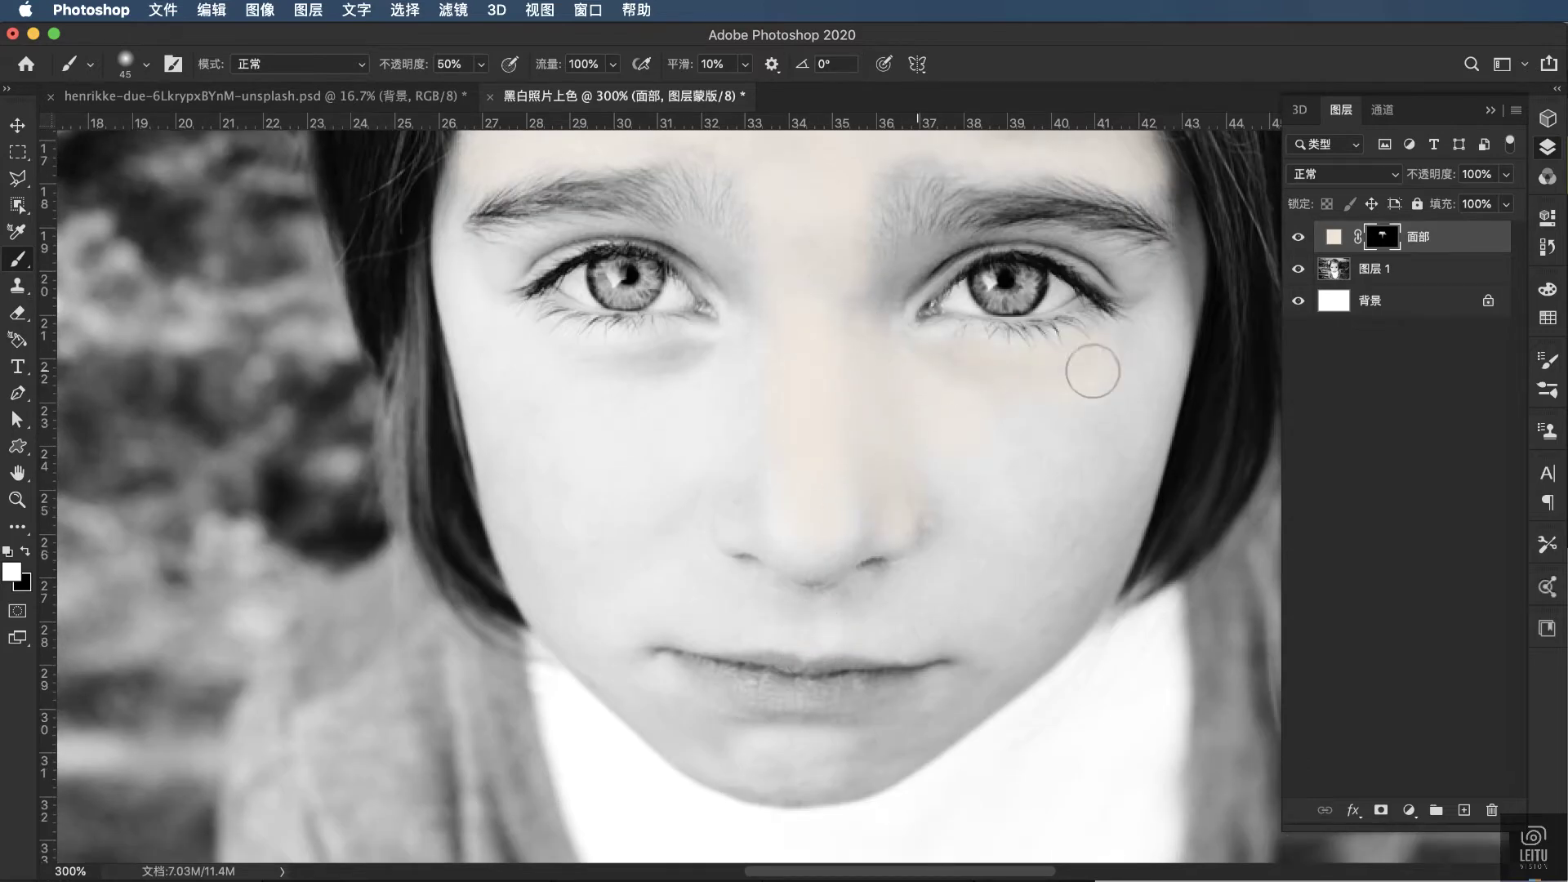
key(0)
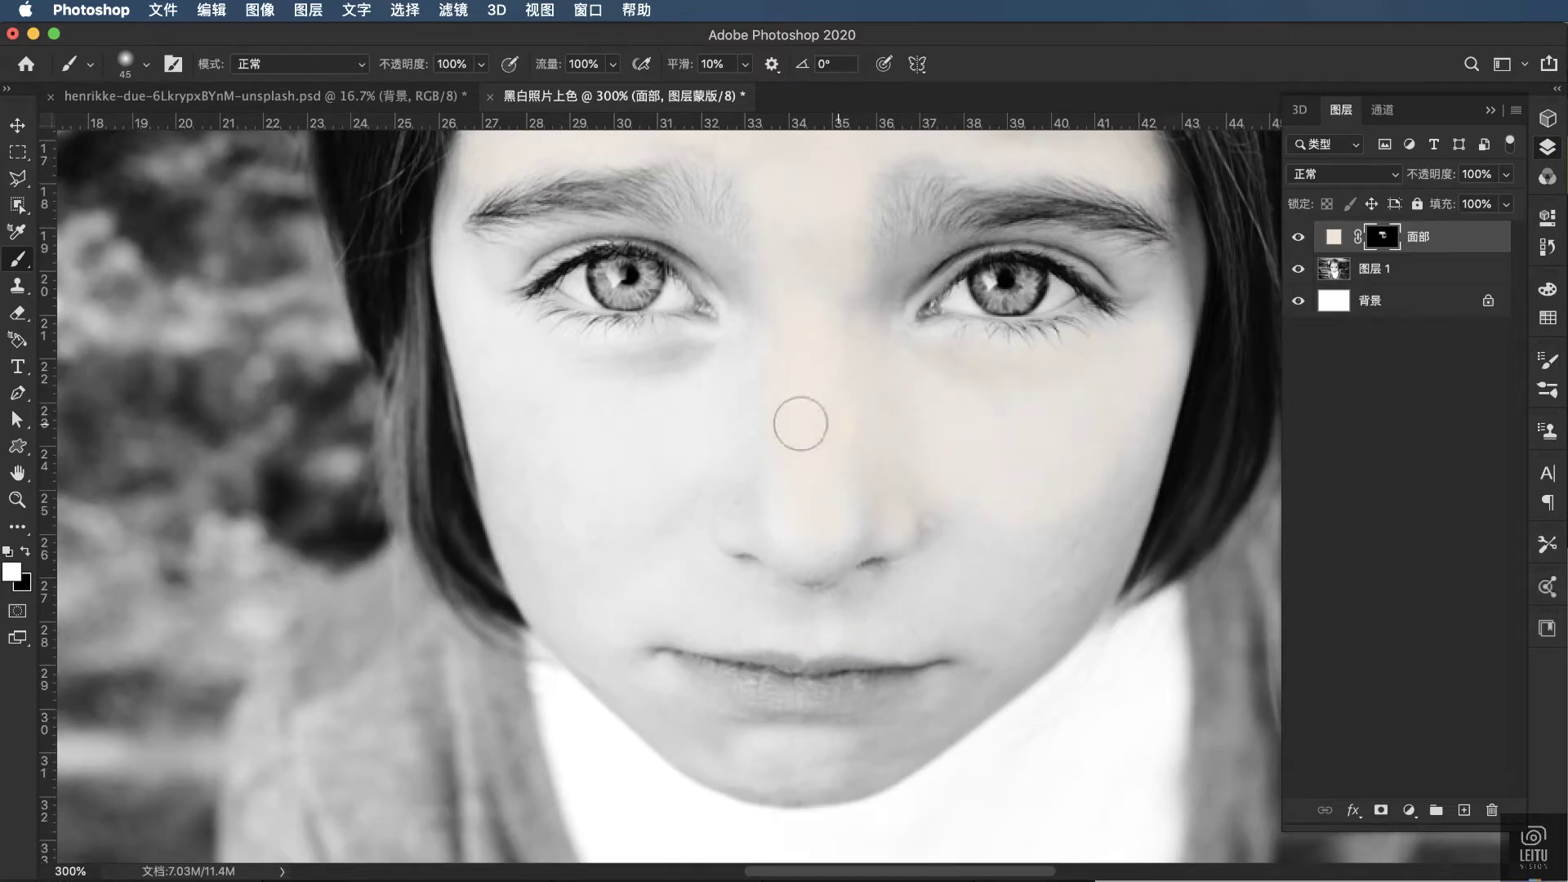
mouse_move(798, 420)
mouse_down()
mouse_move(744, 349)
mouse_move(539, 333)
mouse_move(819, 466)
mouse_move(854, 518)
mouse_move(814, 516)
mouse_up()
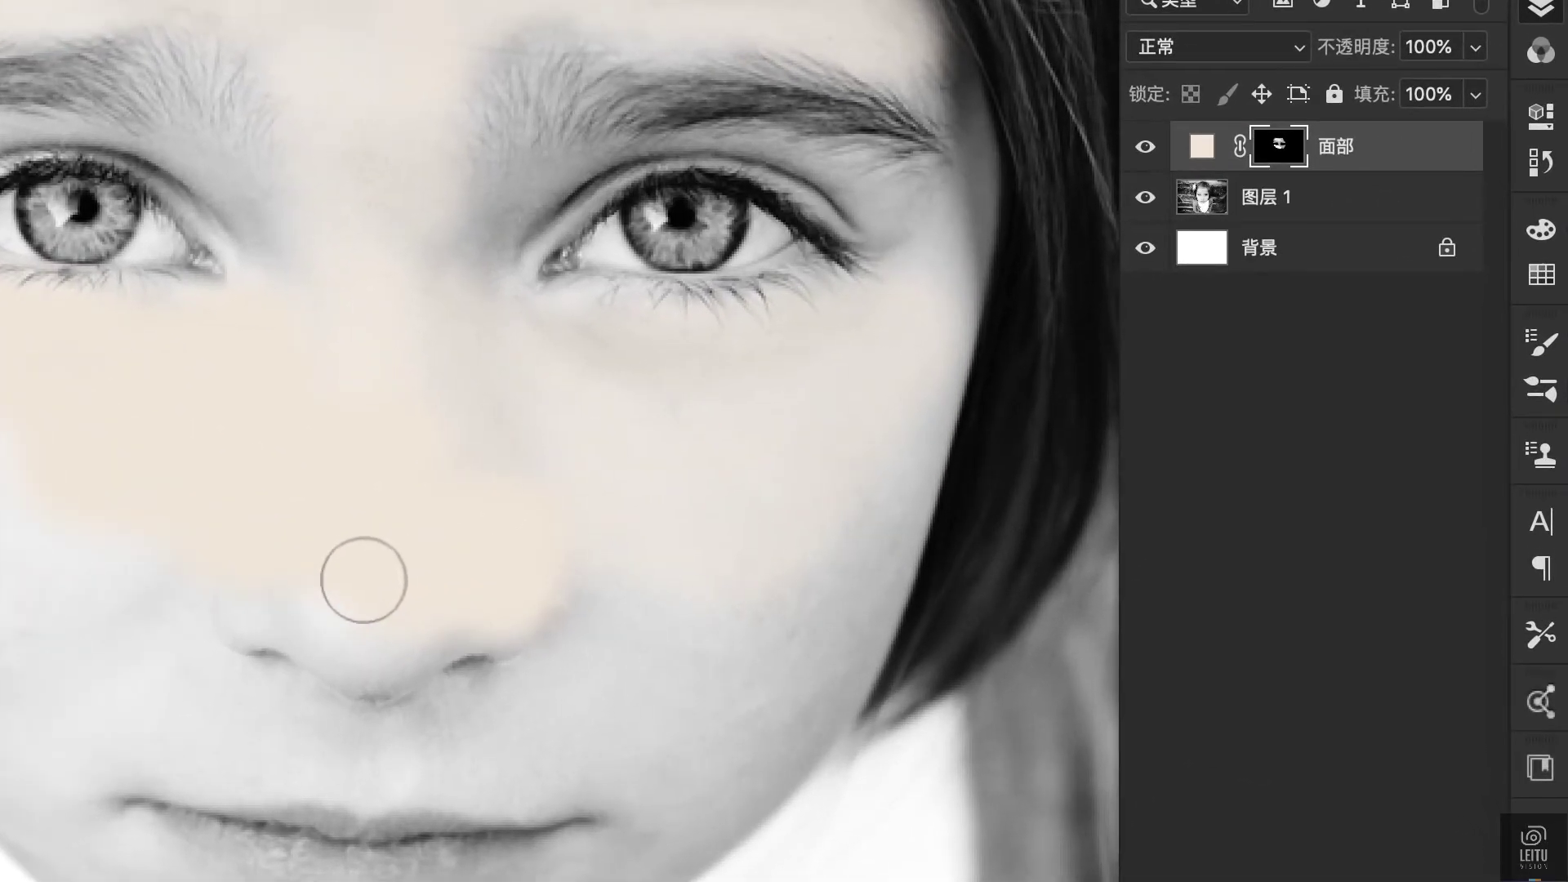
Step: Set 面部 to Color blend mode and paint skin tone over both cheeks and the nose
click(1225, 48)
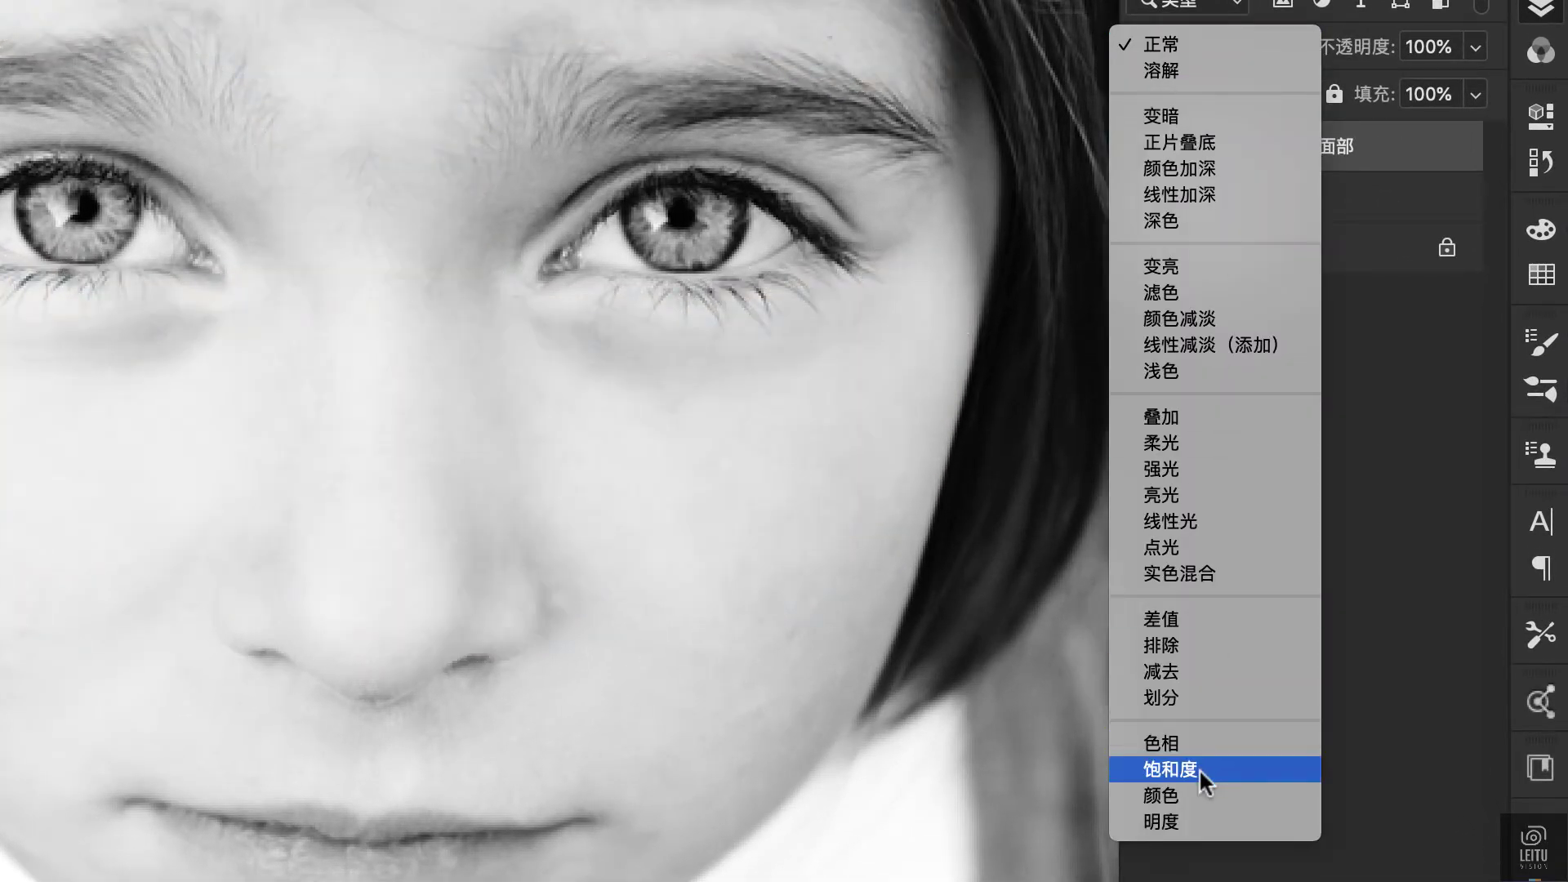
click(1189, 789)
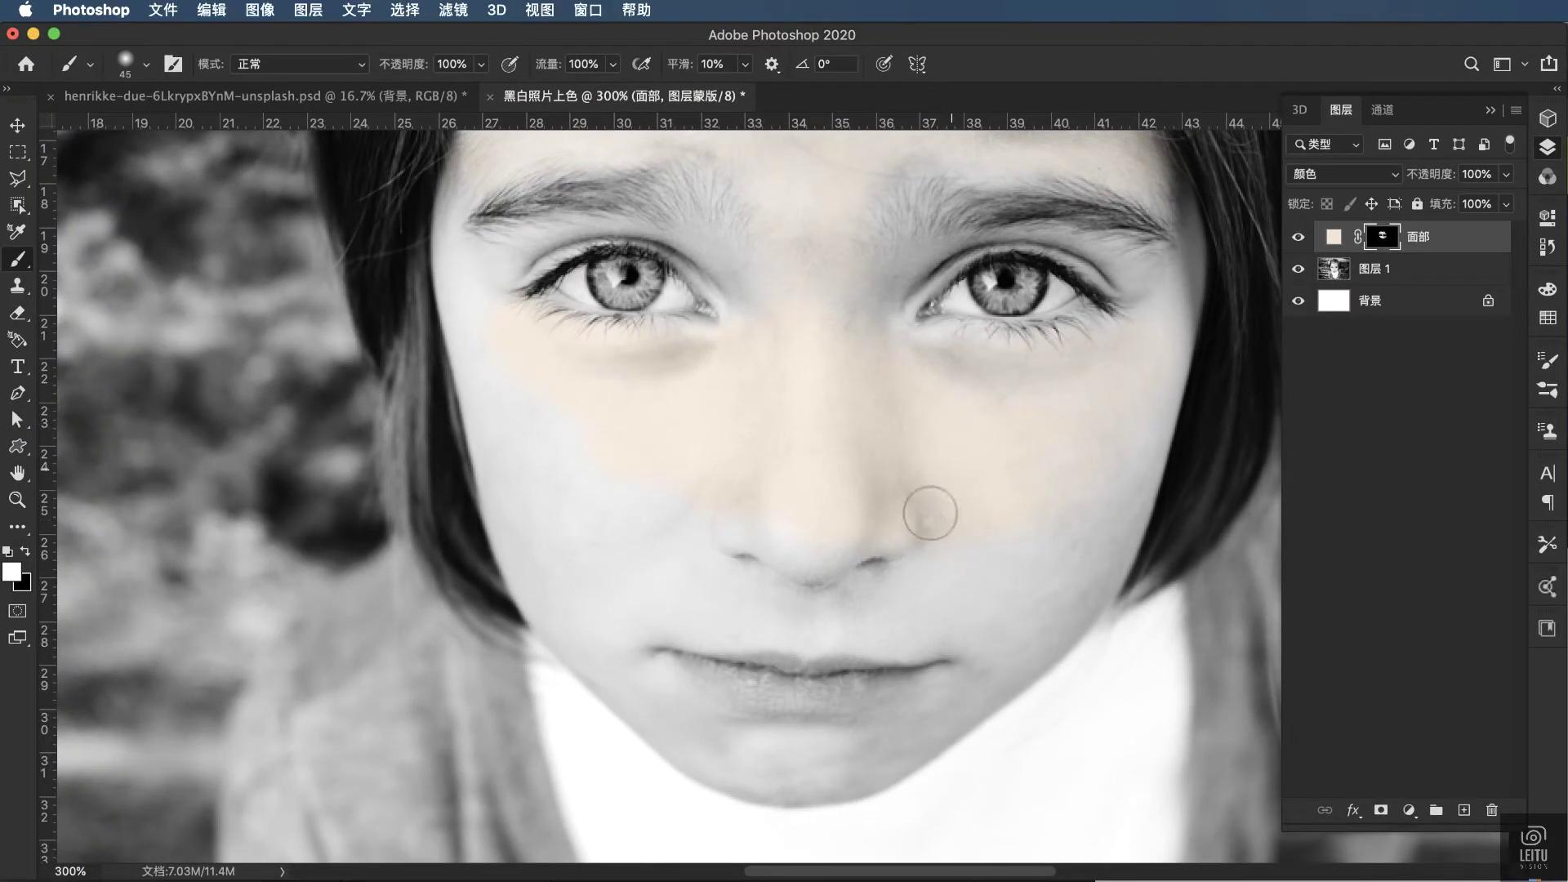
mouse_move(910, 593)
mouse_down()
mouse_move(1036, 566)
mouse_move(1134, 420)
mouse_move(1098, 523)
mouse_move(976, 658)
mouse_move(1015, 595)
mouse_up()
mouse_move(814, 605)
mouse_down()
mouse_move(679, 534)
mouse_move(674, 499)
mouse_move(630, 486)
mouse_move(515, 374)
mouse_move(521, 473)
mouse_move(491, 382)
mouse_move(514, 507)
mouse_move(721, 552)
mouse_move(683, 571)
mouse_move(890, 623)
mouse_move(692, 606)
mouse_move(535, 528)
mouse_move(605, 623)
mouse_move(546, 588)
mouse_move(600, 558)
mouse_up()
Step: Extend the skin tone over the upper forehead and under the right eye
scroll(600, 558, up, 8)
scroll(589, 543, down, 1)
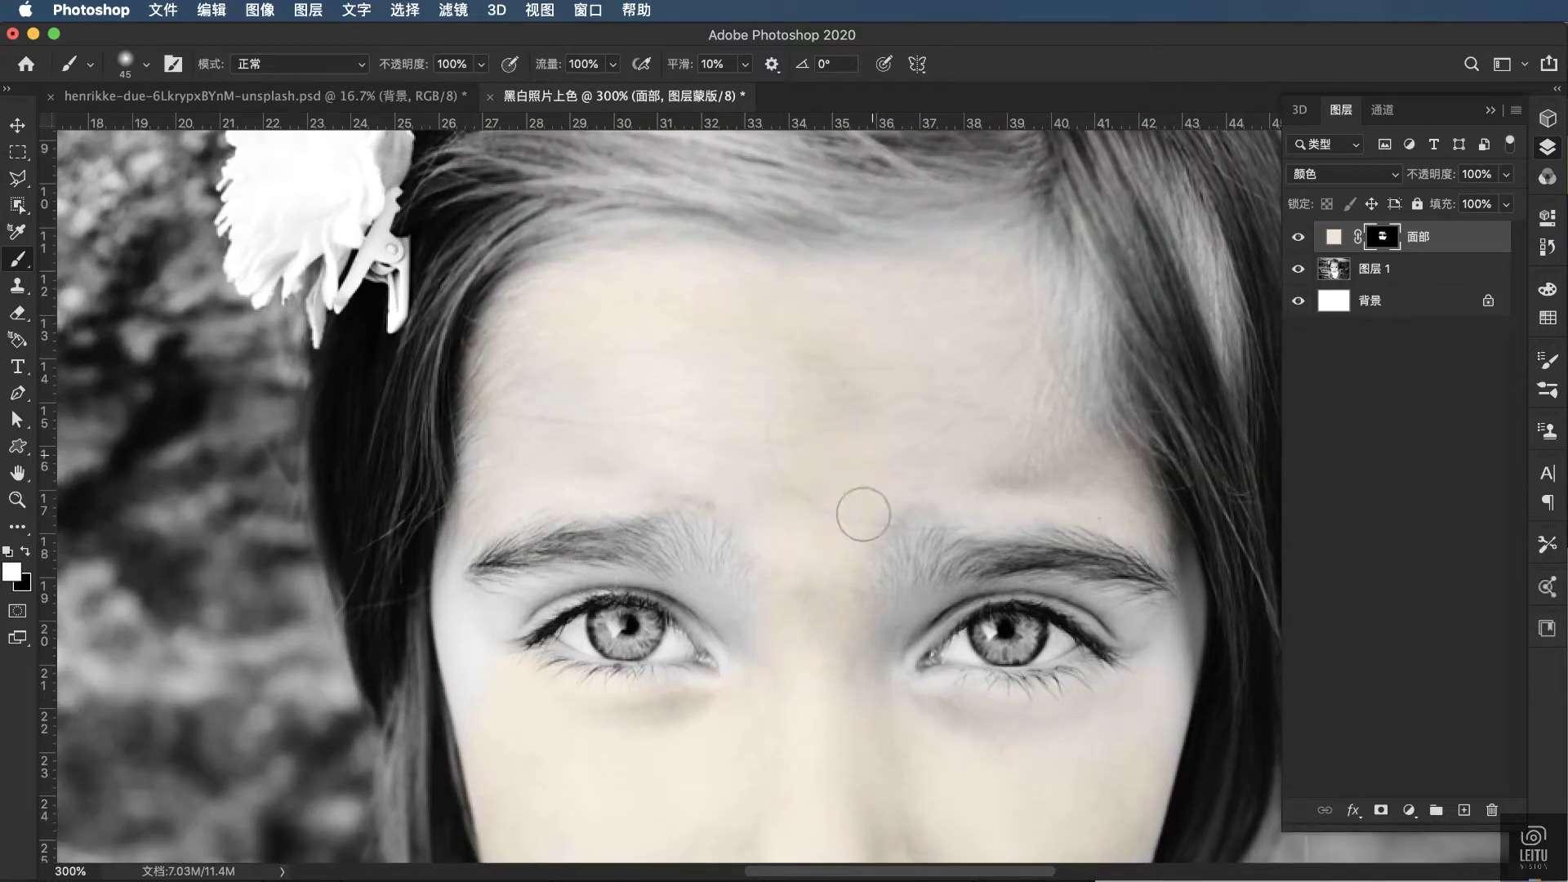
mouse_move(880, 497)
mouse_down()
mouse_move(1100, 491)
mouse_move(630, 294)
mouse_move(947, 380)
mouse_move(653, 307)
mouse_move(507, 409)
mouse_move(776, 465)
mouse_move(511, 434)
mouse_move(616, 486)
mouse_up()
scroll(794, 528, down, 5)
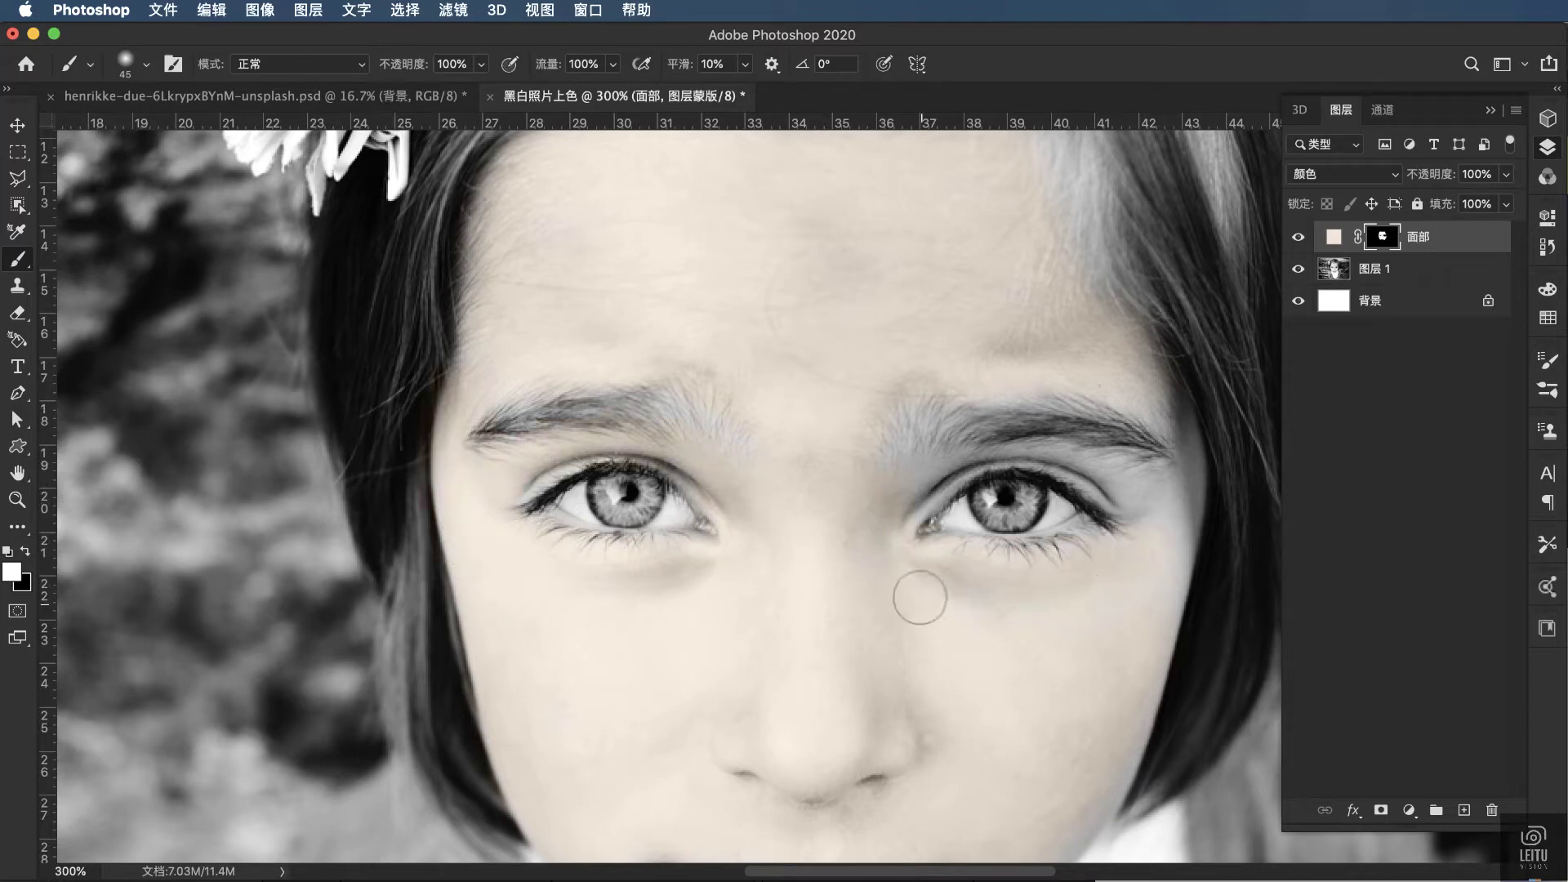
mouse_move(803, 502)
mouse_down()
mouse_move(1156, 585)
mouse_move(1159, 470)
mouse_up()
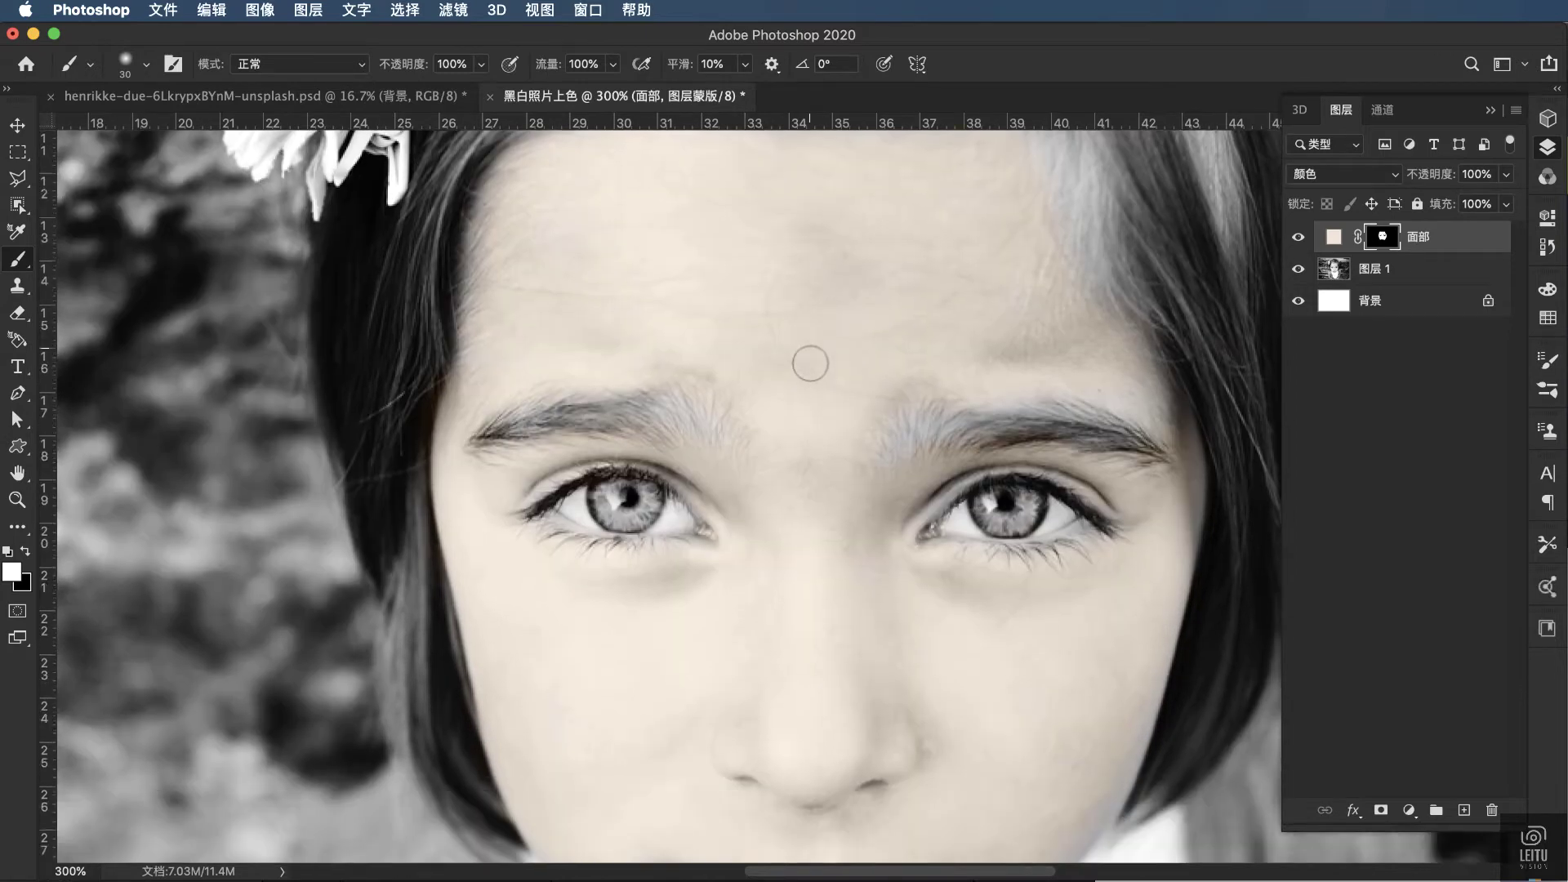
scroll(811, 363, down, 3)
Step: Brush skin tone onto the chin on the 面部 mask, setting opacity 10% then back to 100%
text(10)
key(Return)
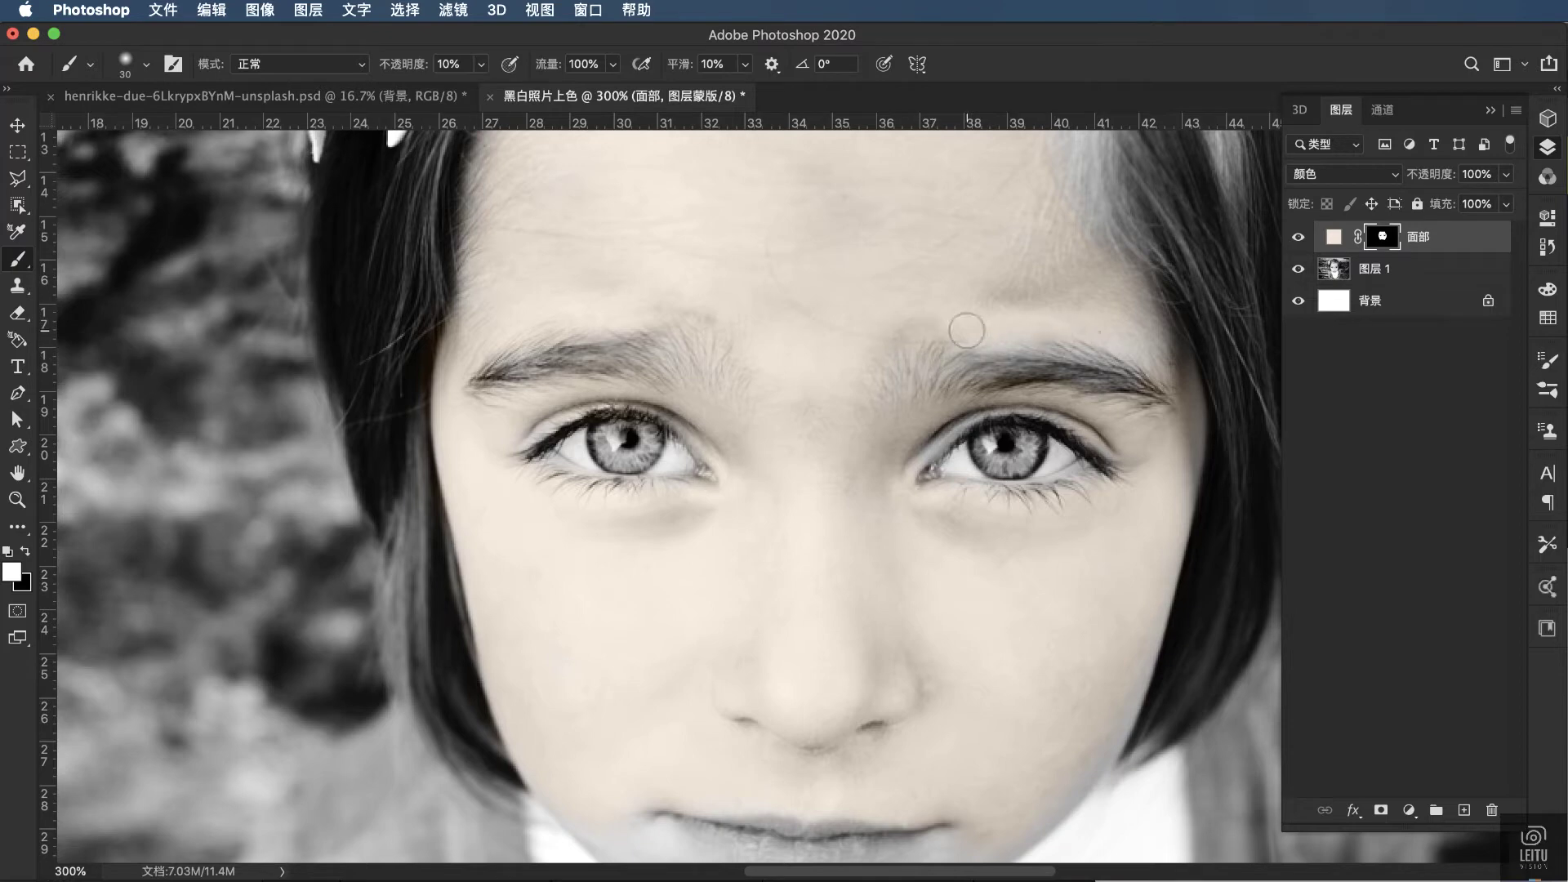
key(0)
scroll(858, 400, down, 5)
scroll(879, 389, down, 1)
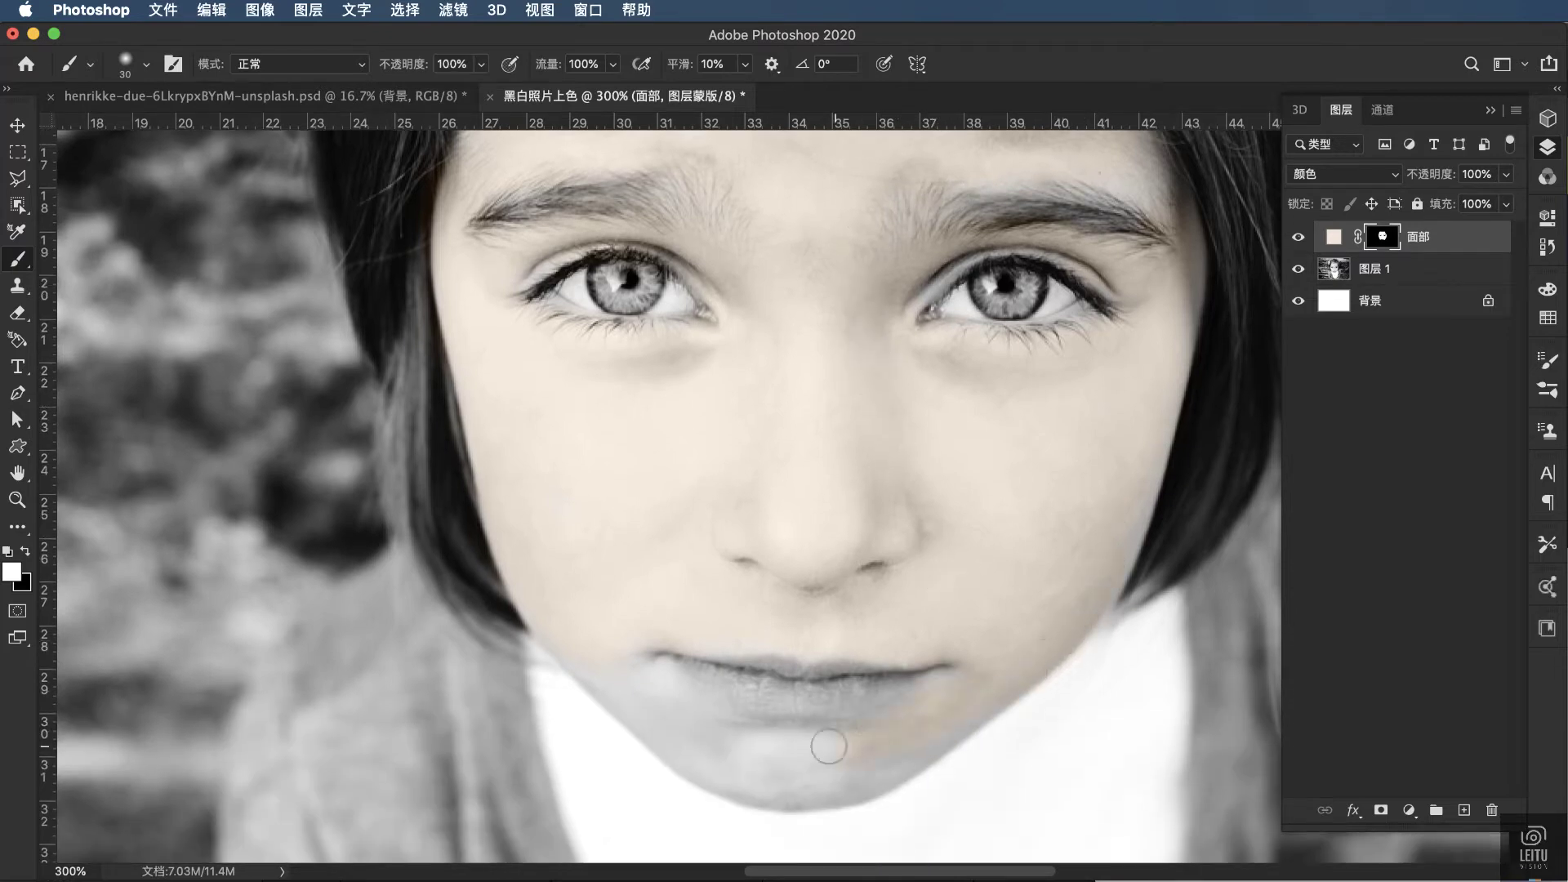
drag(828, 745, 570, 646)
scroll(1171, 327, up, 5)
scroll(883, 380, down, 5)
scroll(882, 379, left, 3)
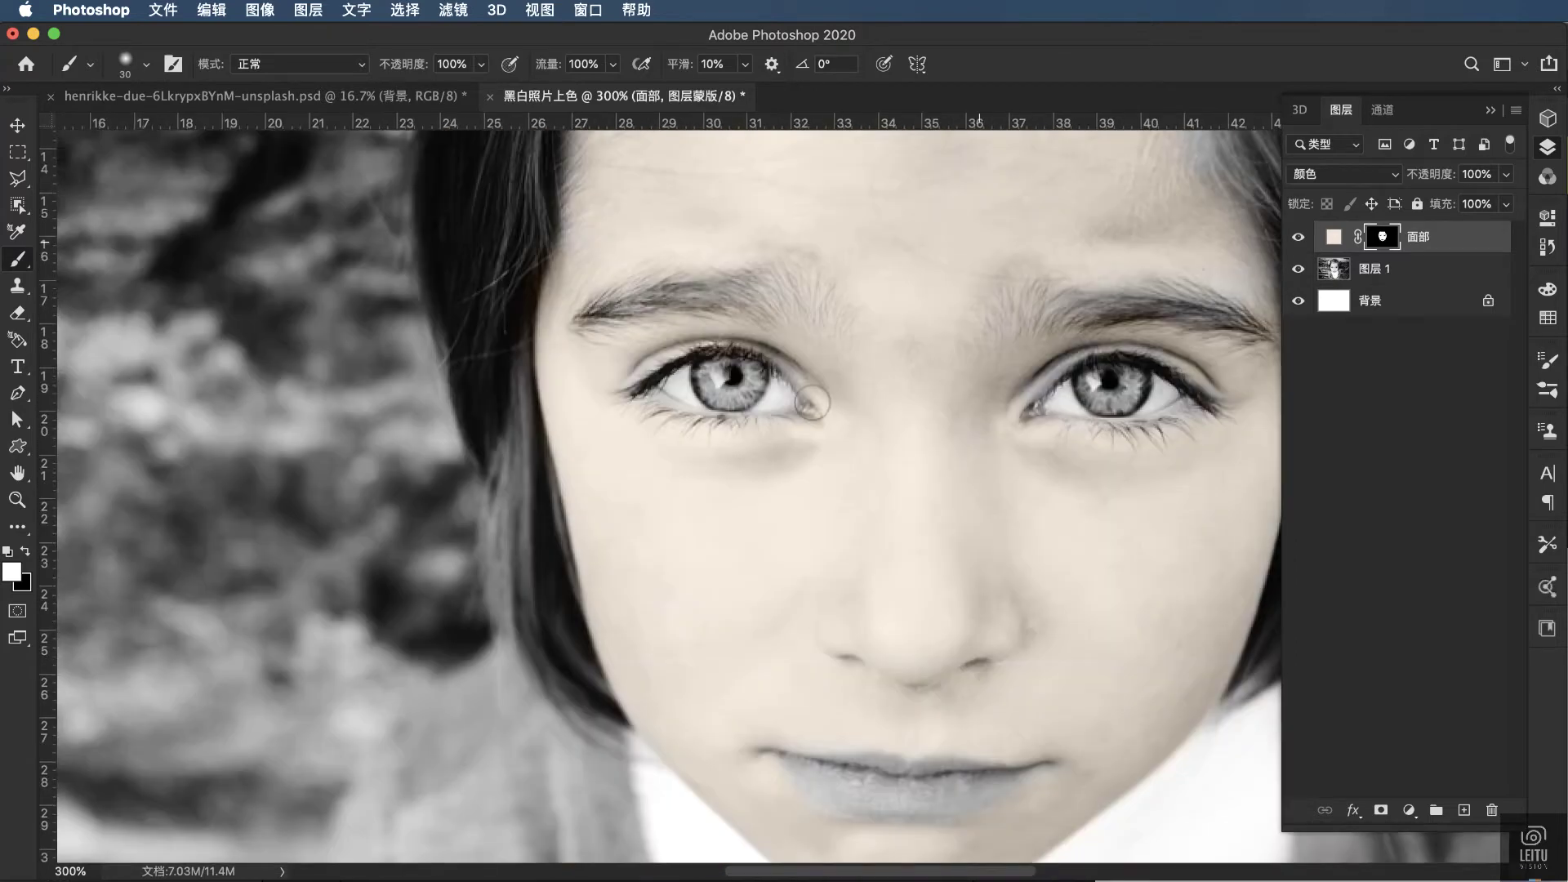
Step: Paint out stray tint spots on the forehead, left cheek and between the eyes using the red mask overlay
scroll(1003, 379, up, 4)
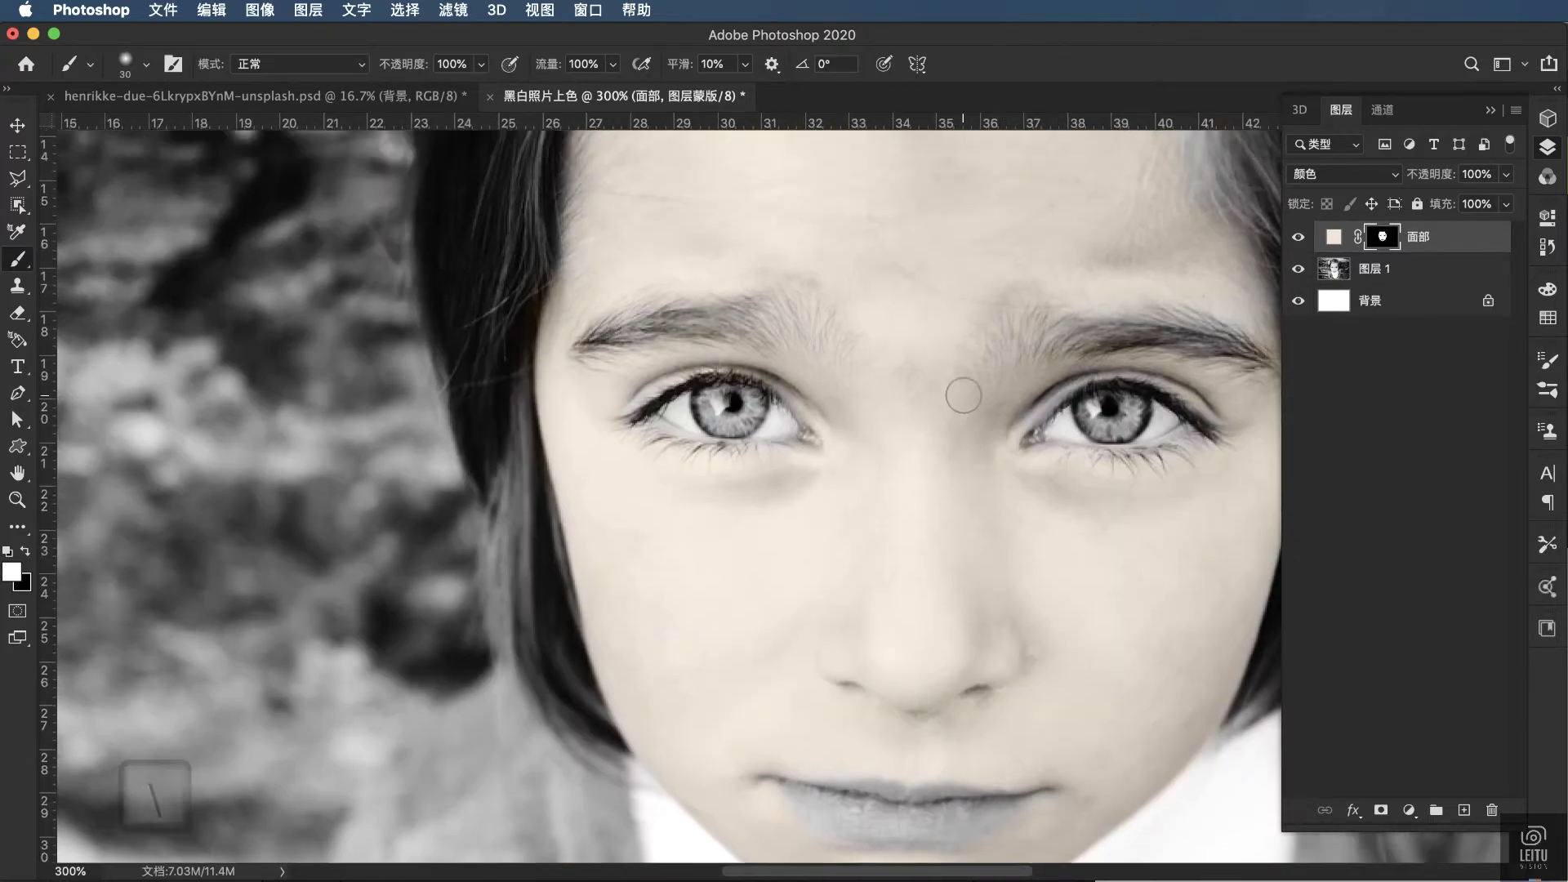
key(backslash)
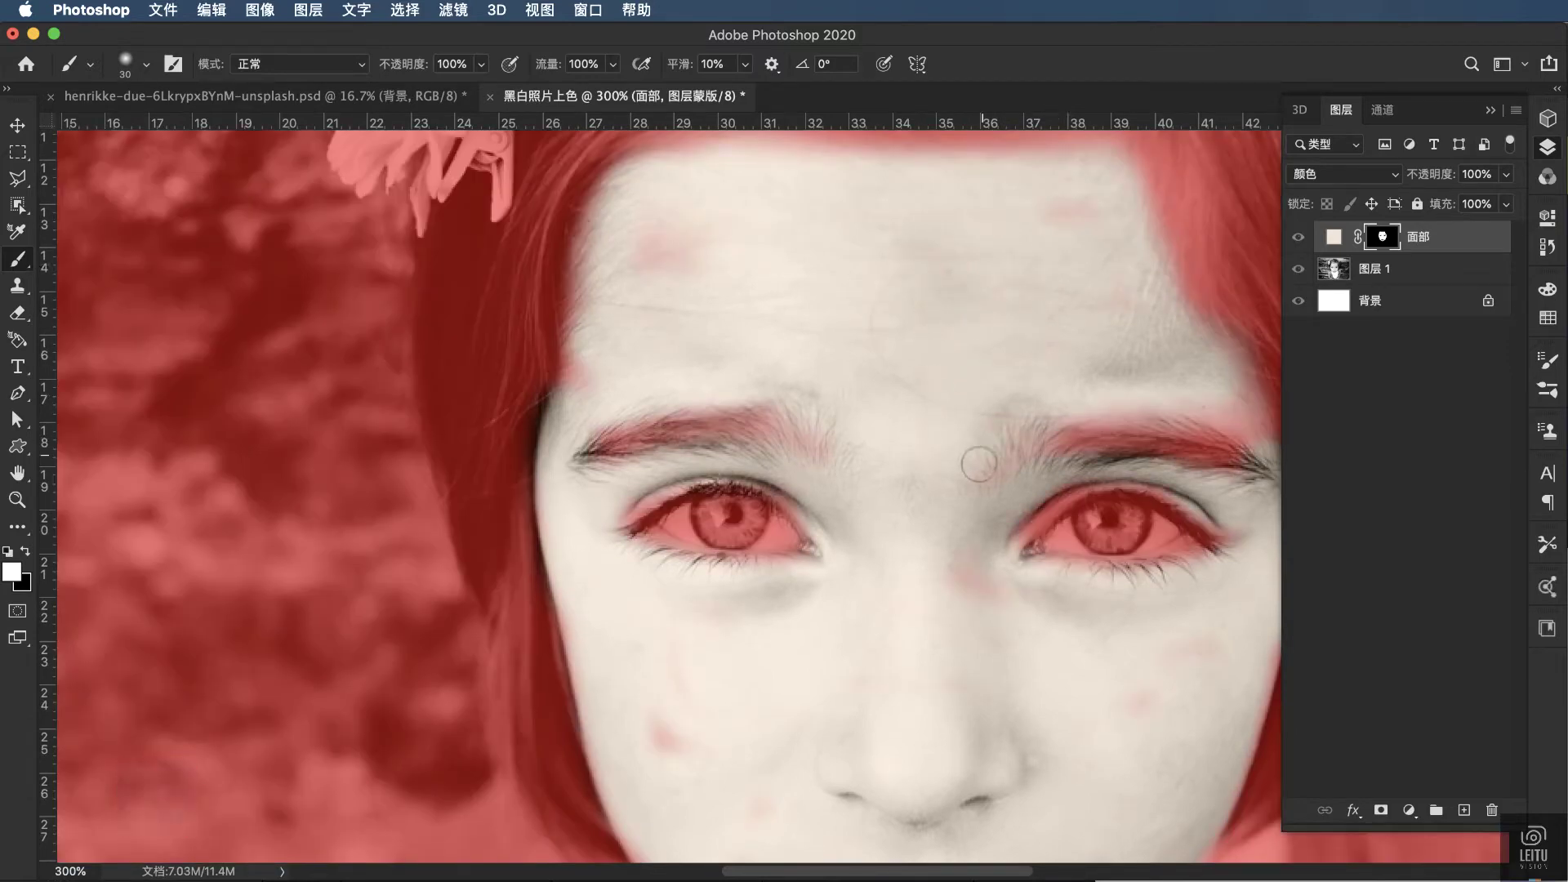
drag(1084, 222, 1054, 217)
mouse_move(700, 262)
mouse_down()
mouse_move(683, 235)
mouse_move(640, 234)
mouse_up()
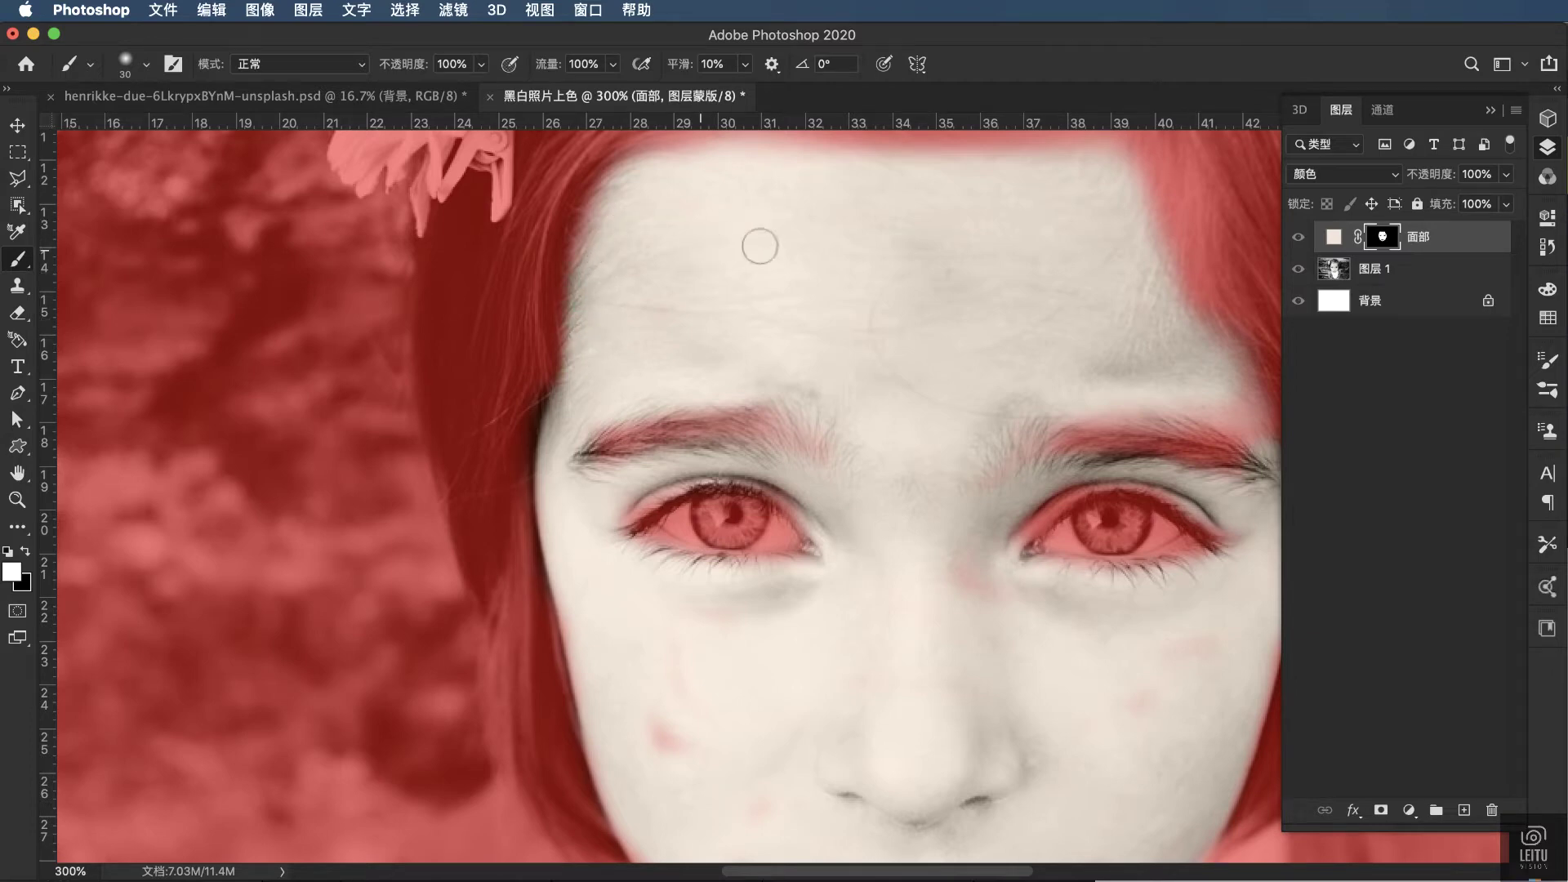
scroll(841, 276, down, 3)
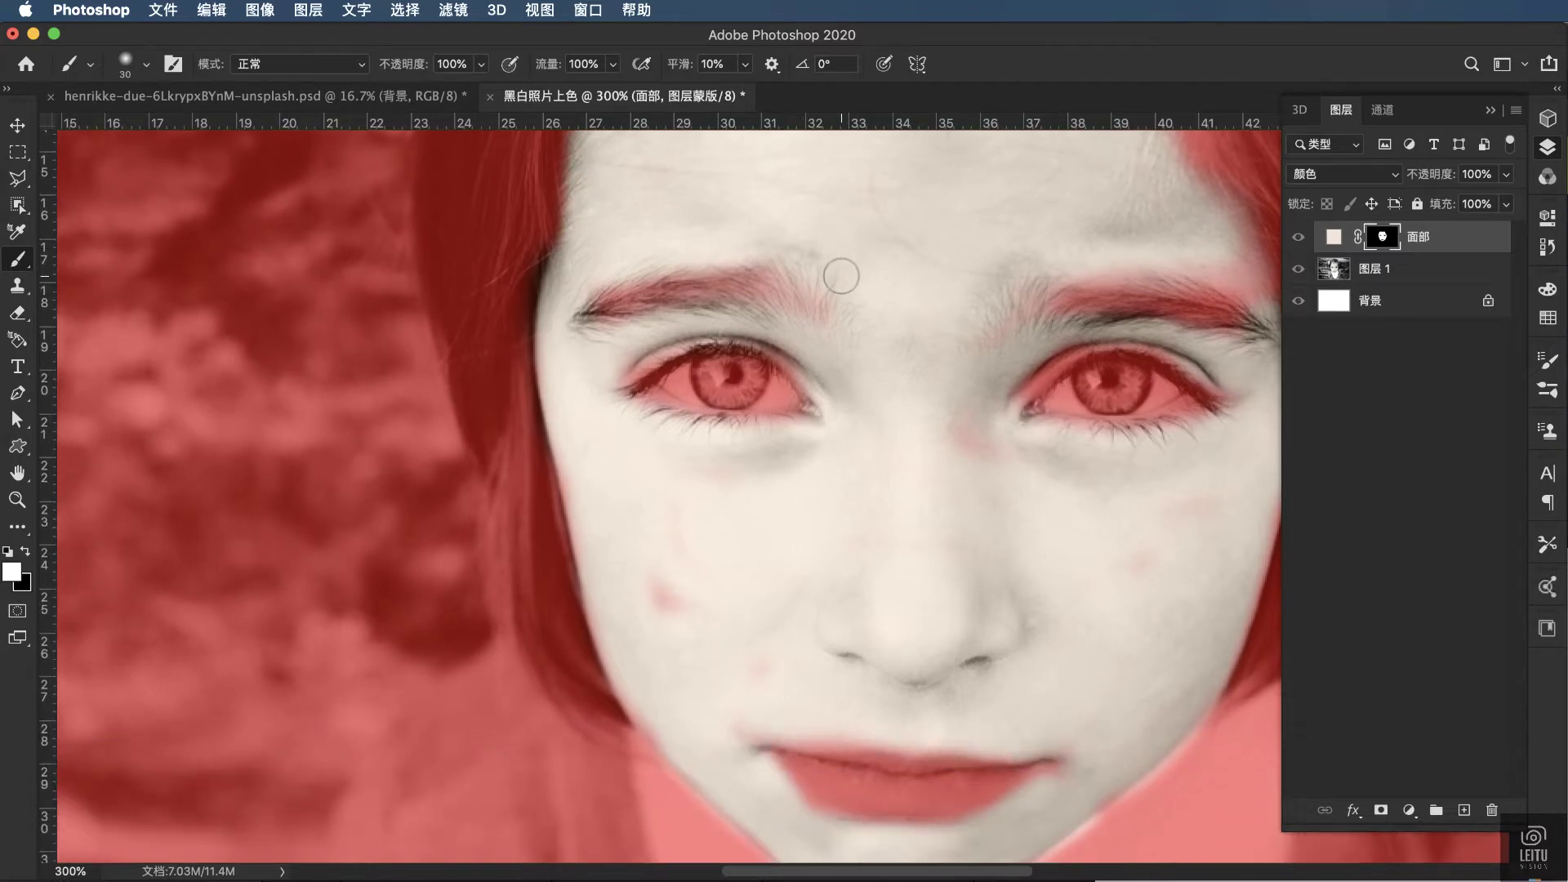
click(668, 598)
click(761, 665)
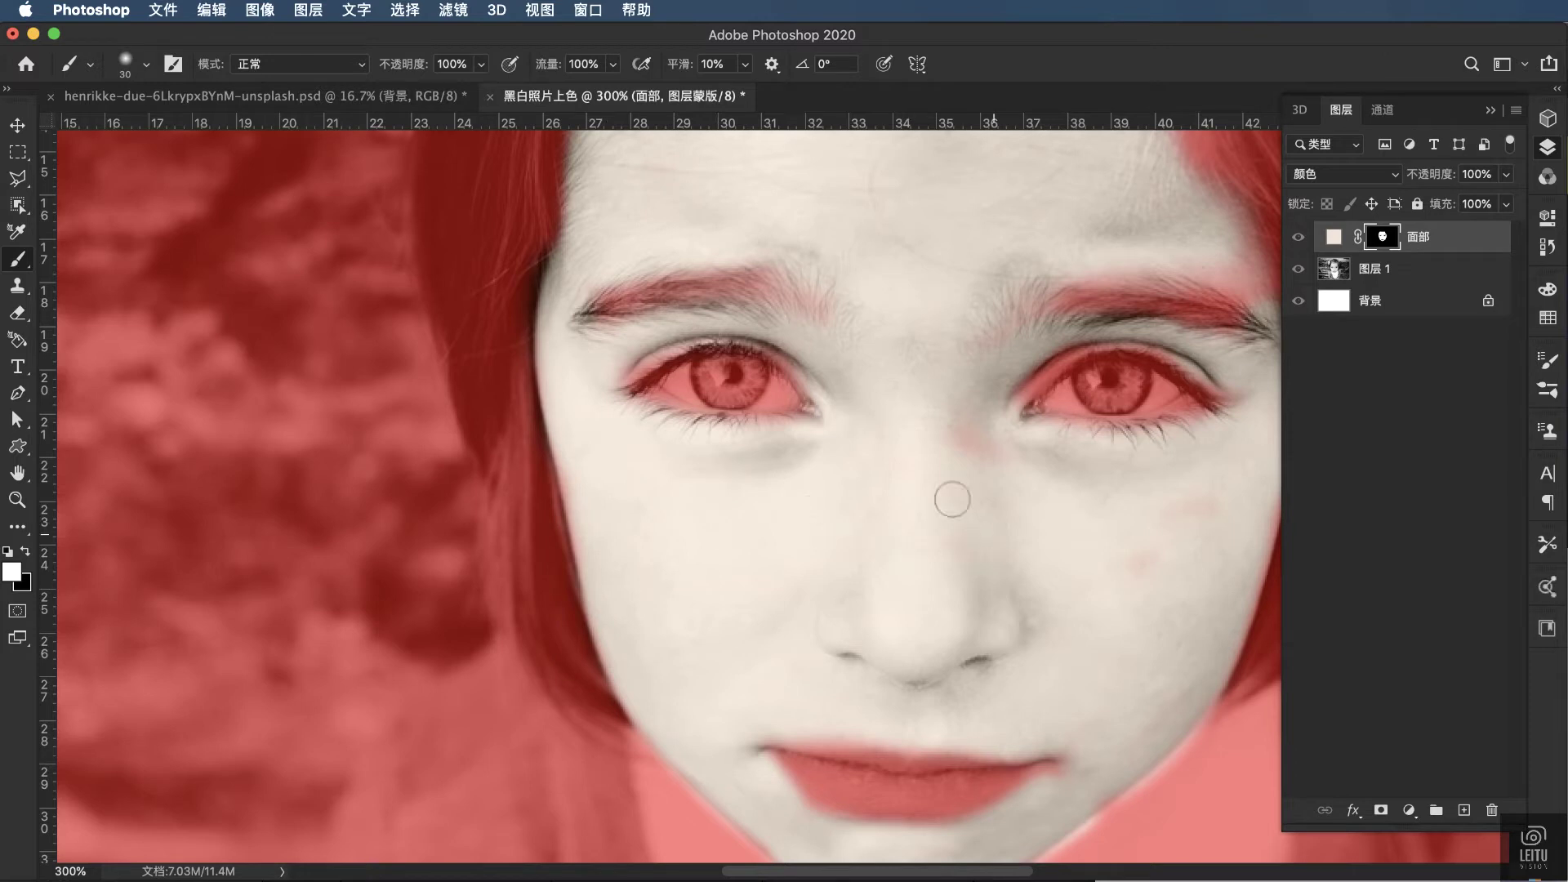
click(961, 436)
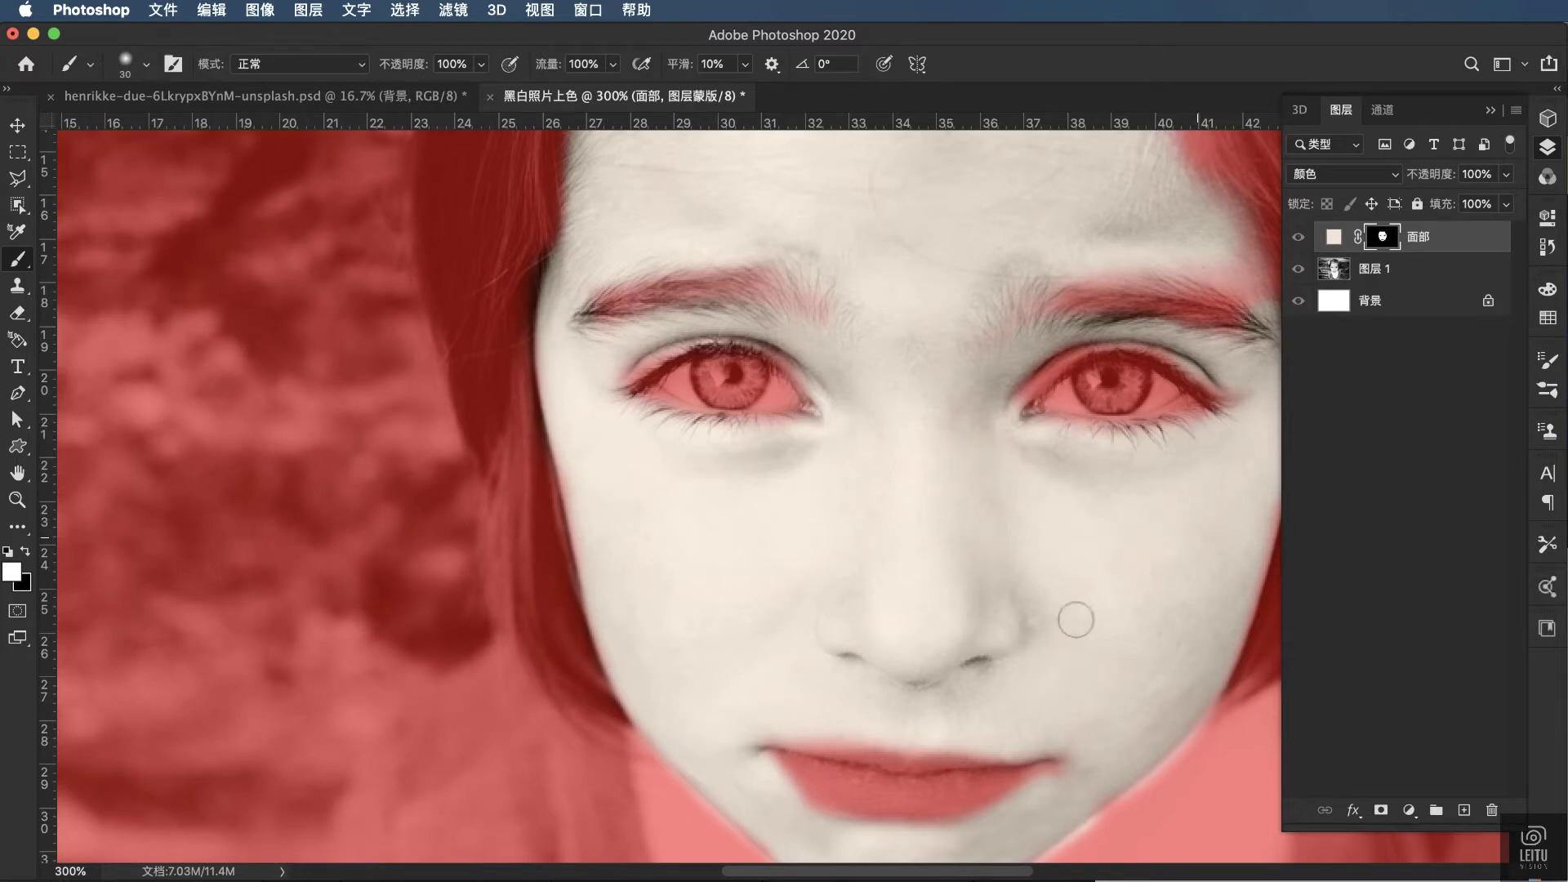
Step: Hide the mask overlay and fit the whole photo on screen
scroll(1091, 668, right, 3)
scroll(1109, 450, down, 2)
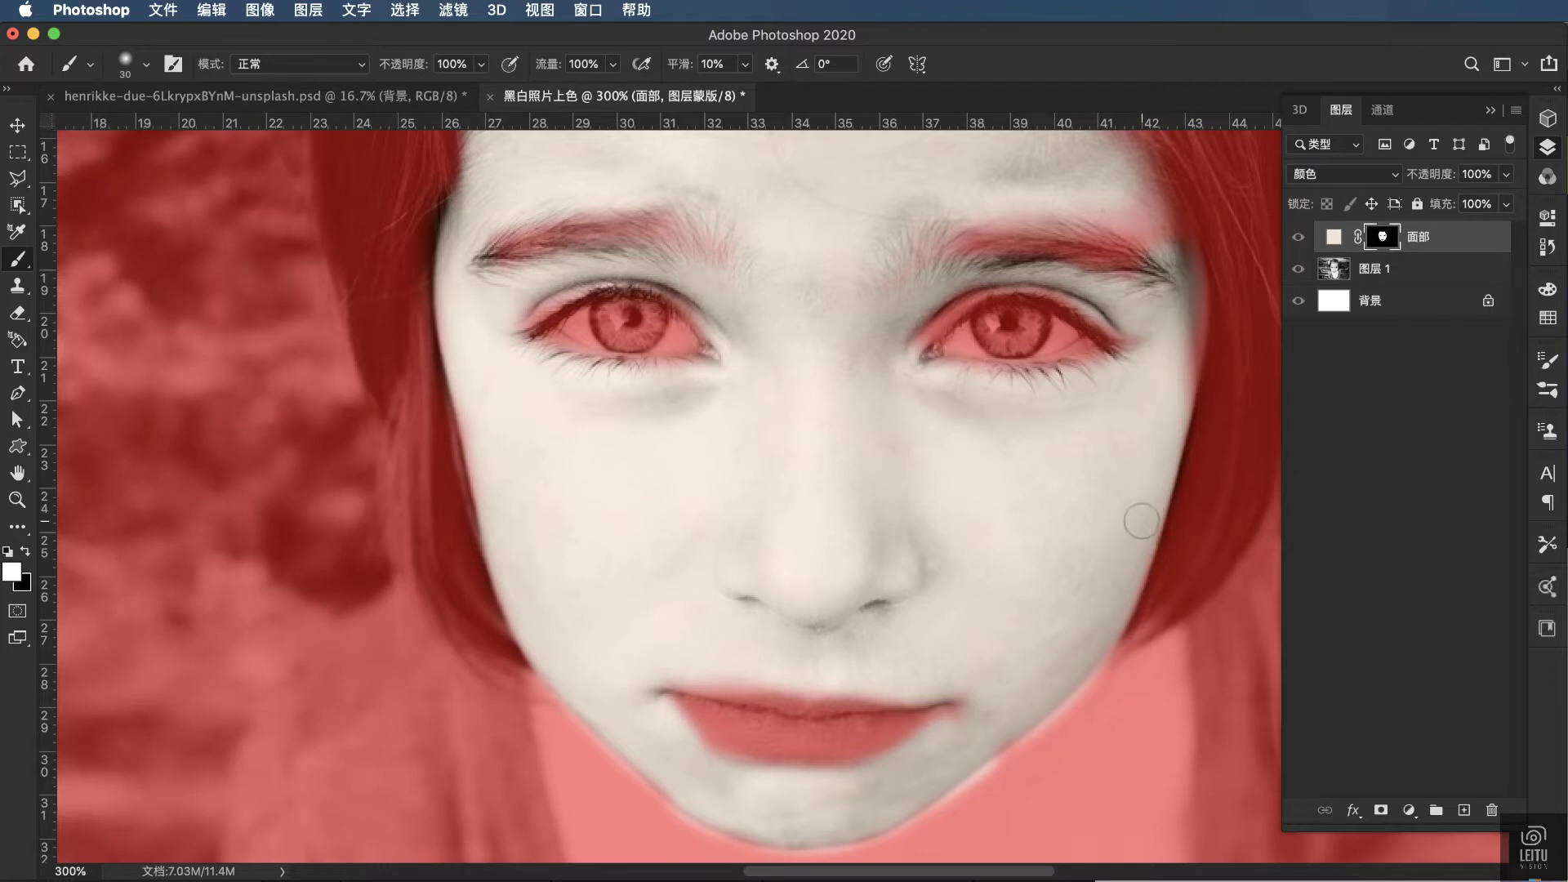
scroll(1072, 614, down, 2)
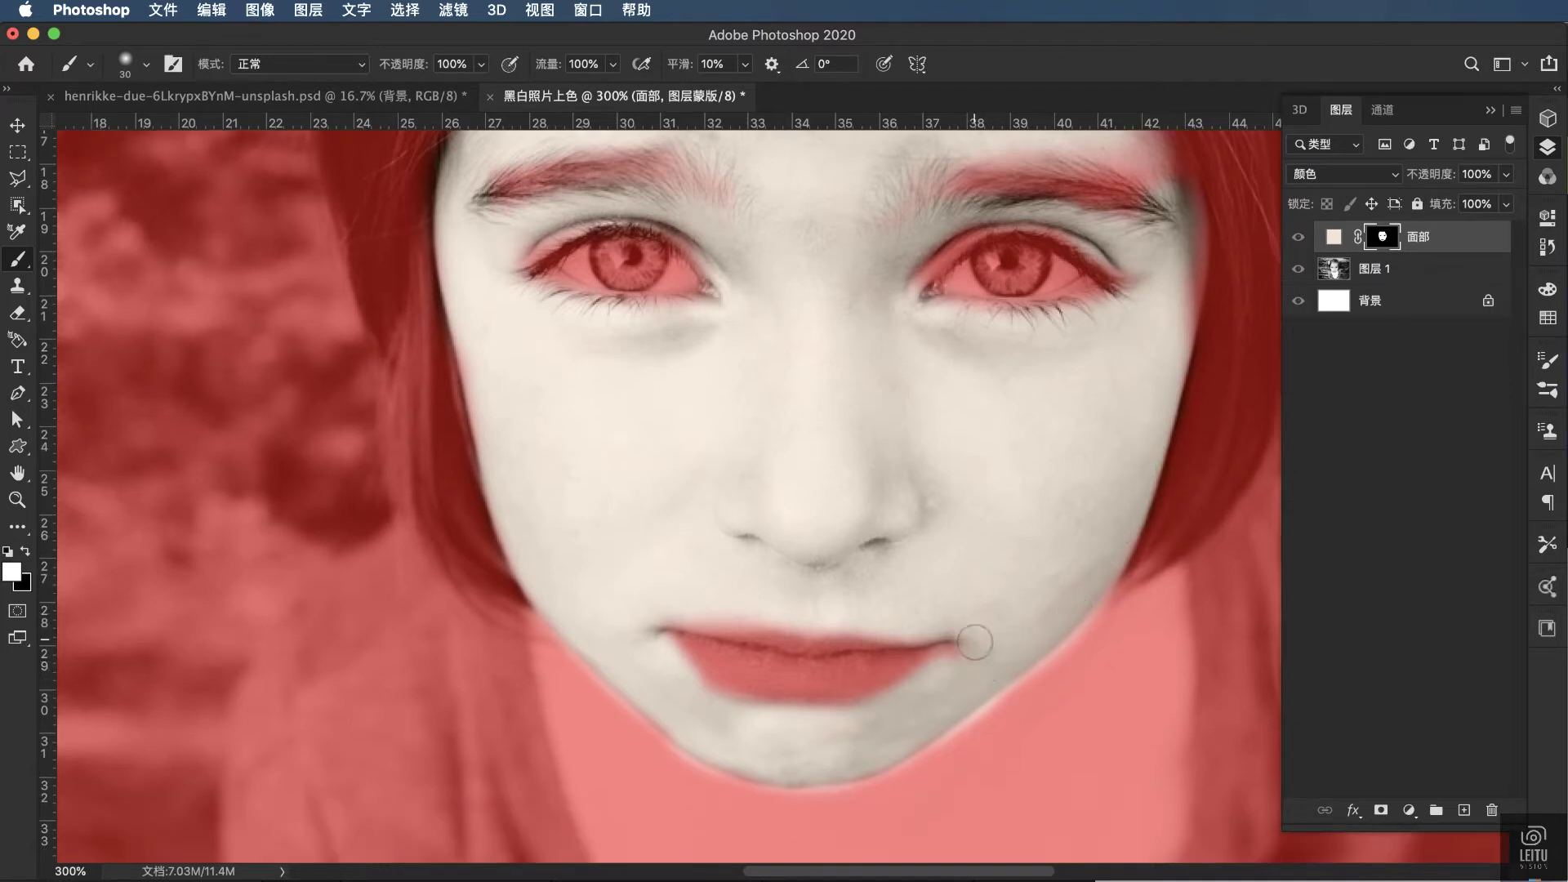
scroll(899, 704, up, 5)
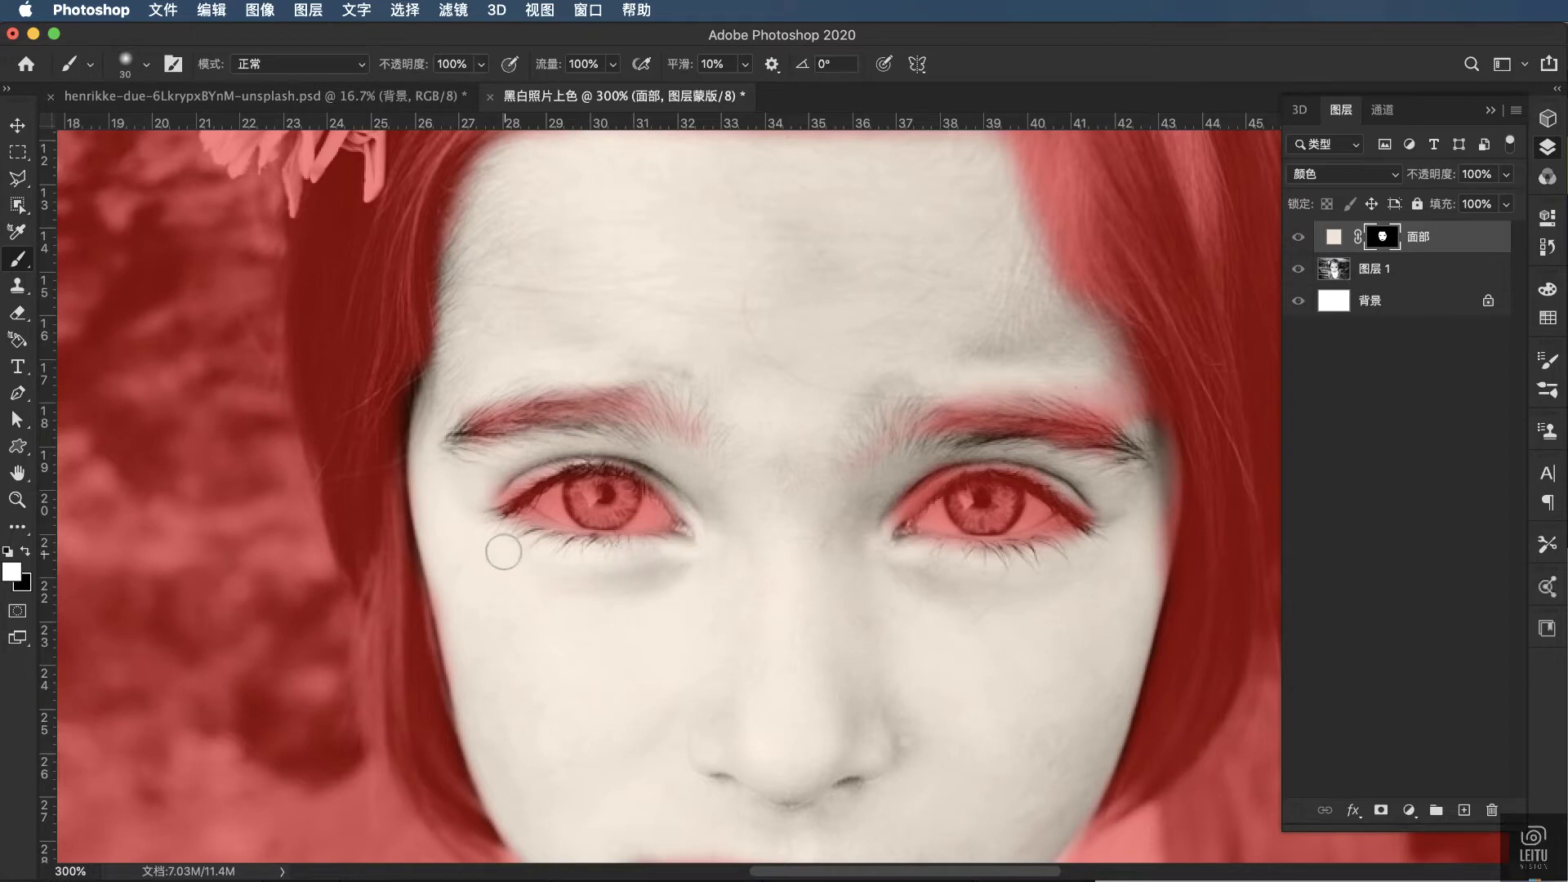
scroll(795, 463, up, 1)
scroll(794, 463, up, 4)
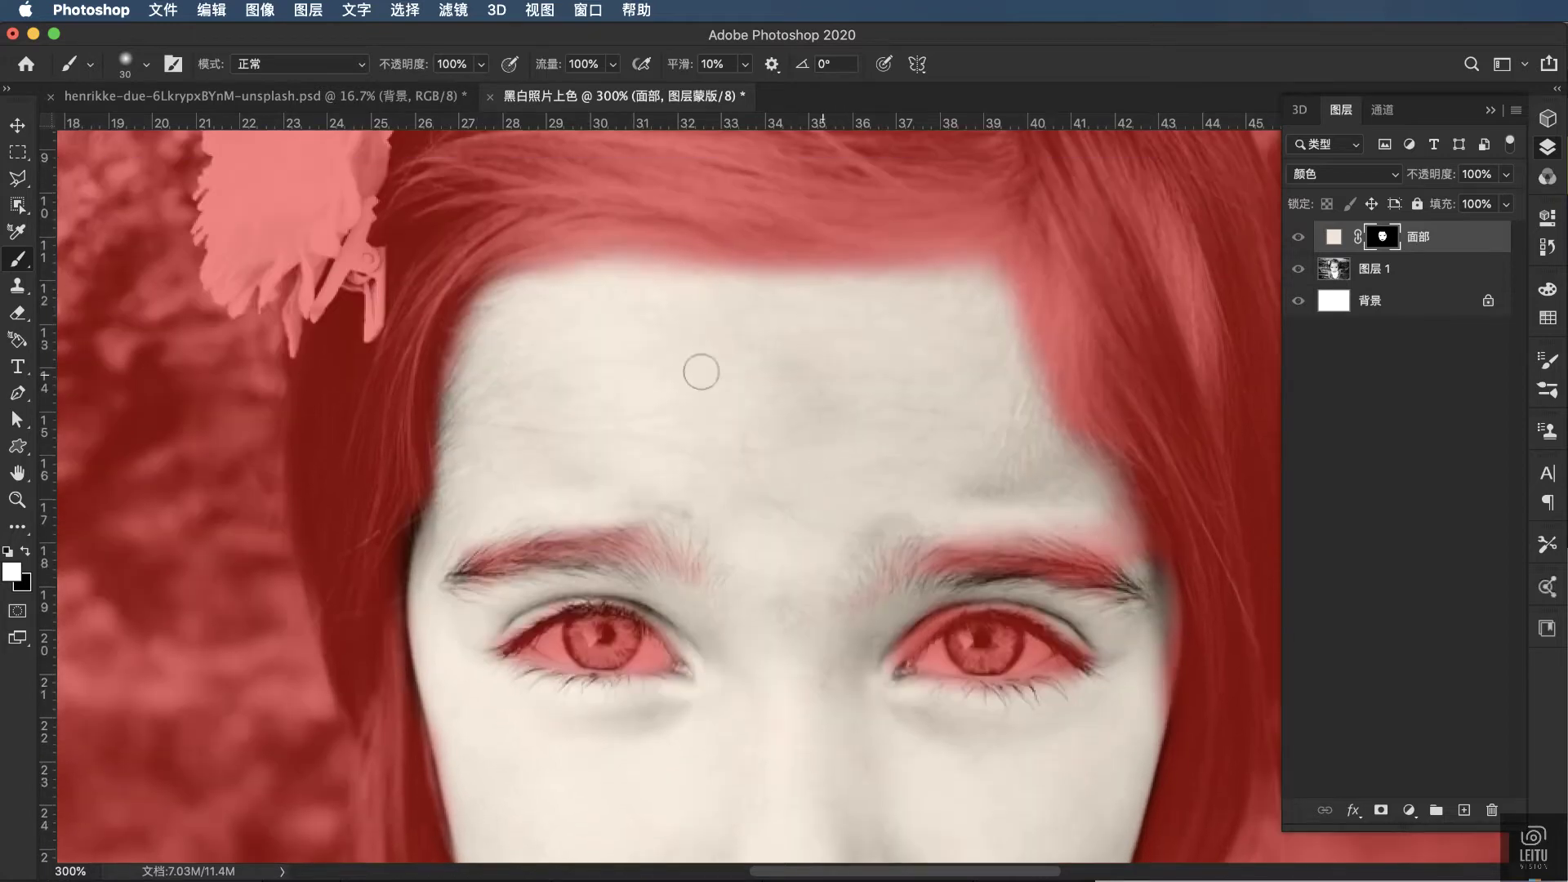
key(backslash)
scroll(857, 445, down, 3)
key(ctrl+0)
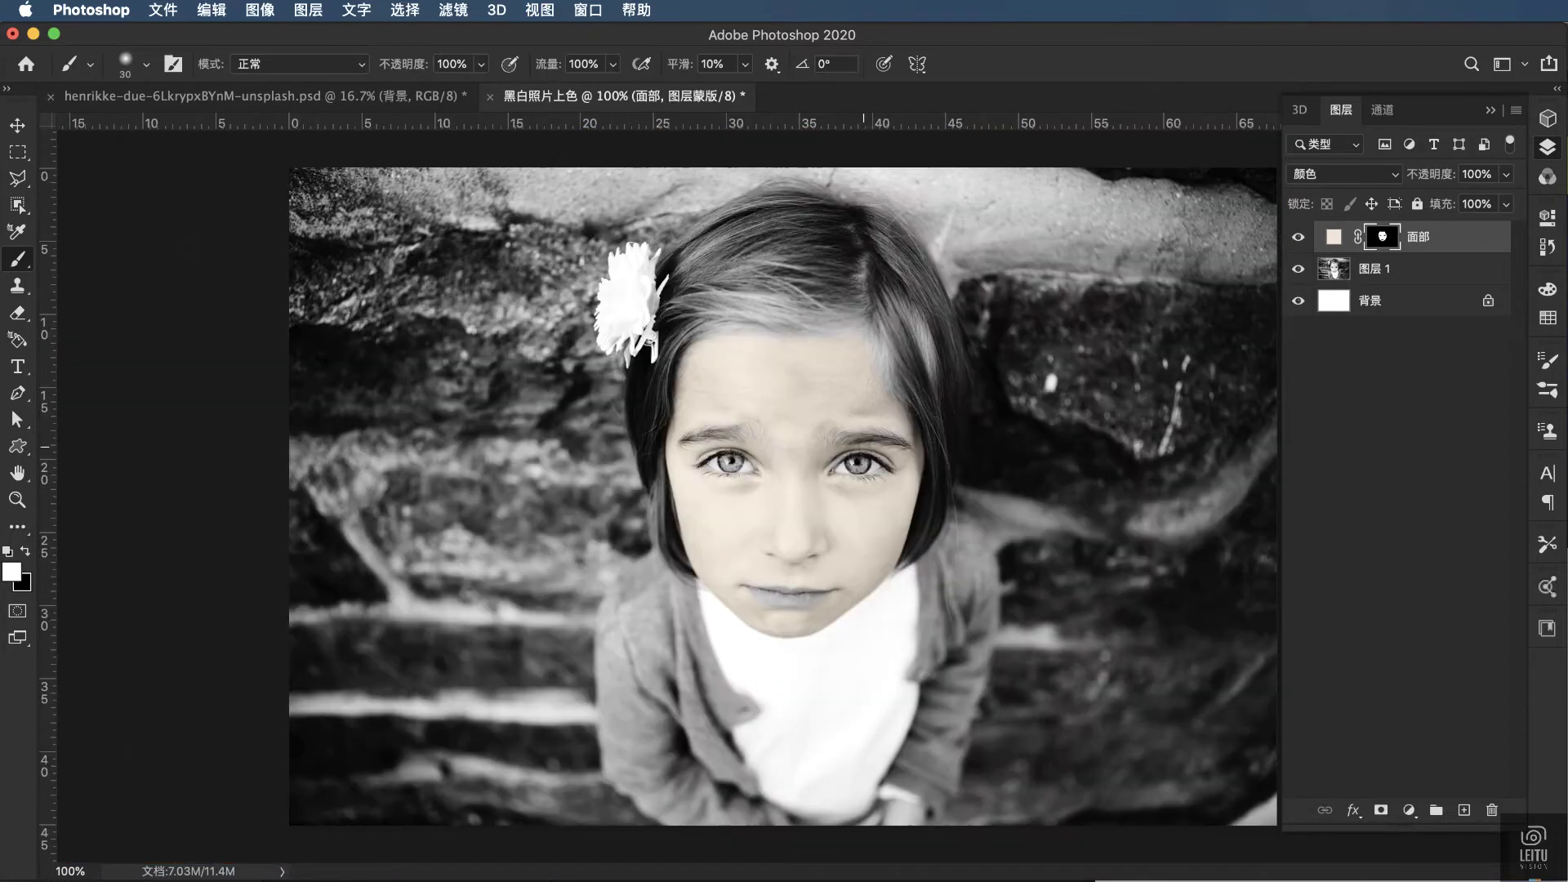
scroll(866, 453, up, 5)
scroll(866, 453, down, 3)
Step: Add a light pink ffbbbb Solid Color fill layer above 面部
click(1410, 811)
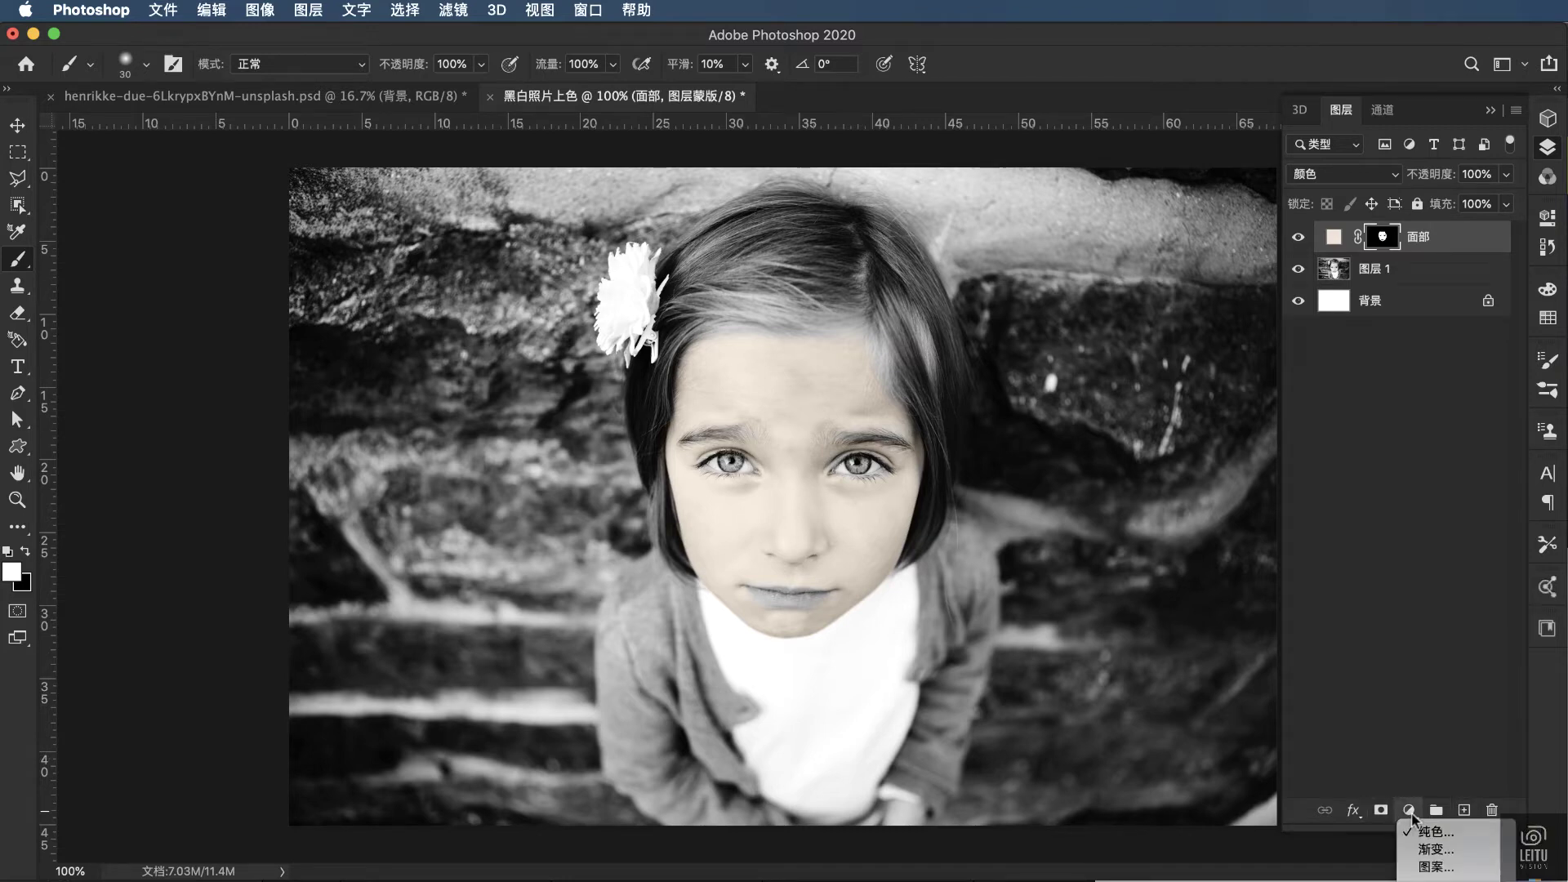
click(1462, 774)
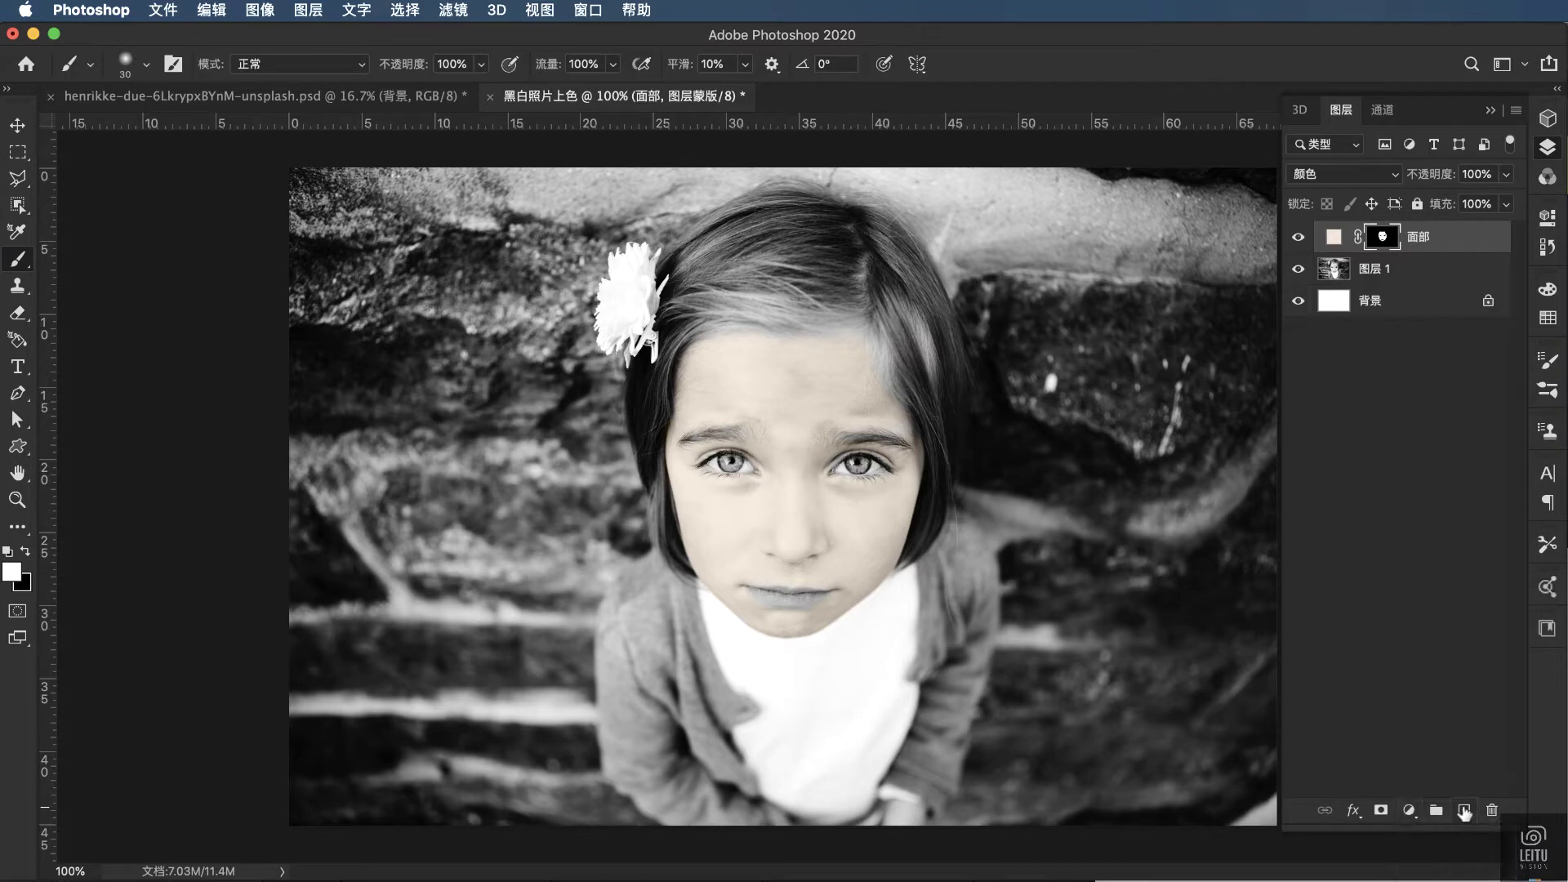
click(1463, 809)
click(1410, 812)
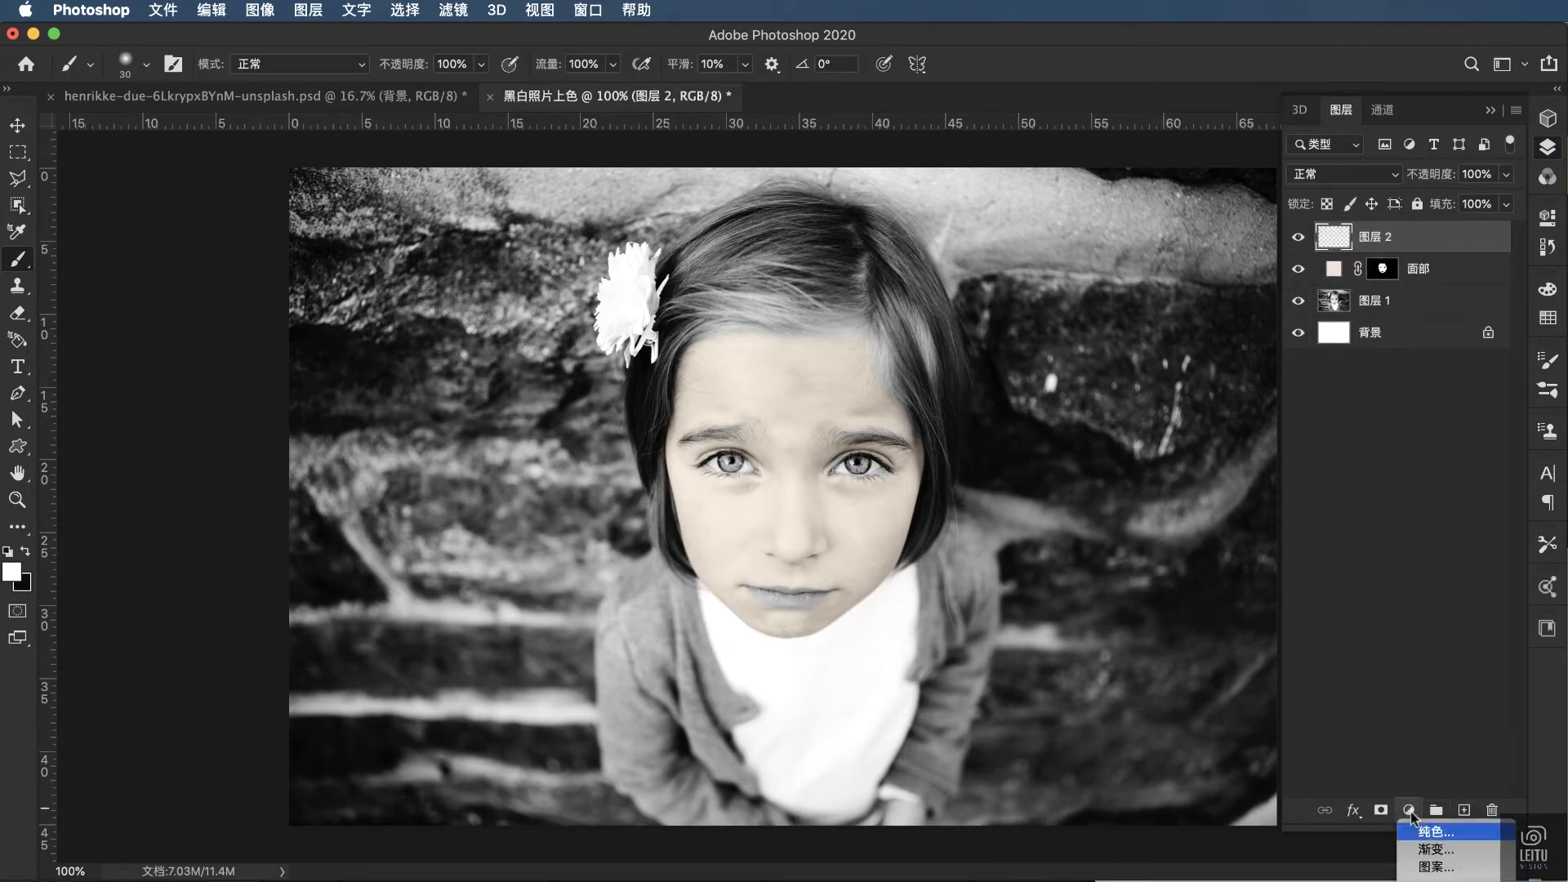
click(1425, 816)
click(836, 400)
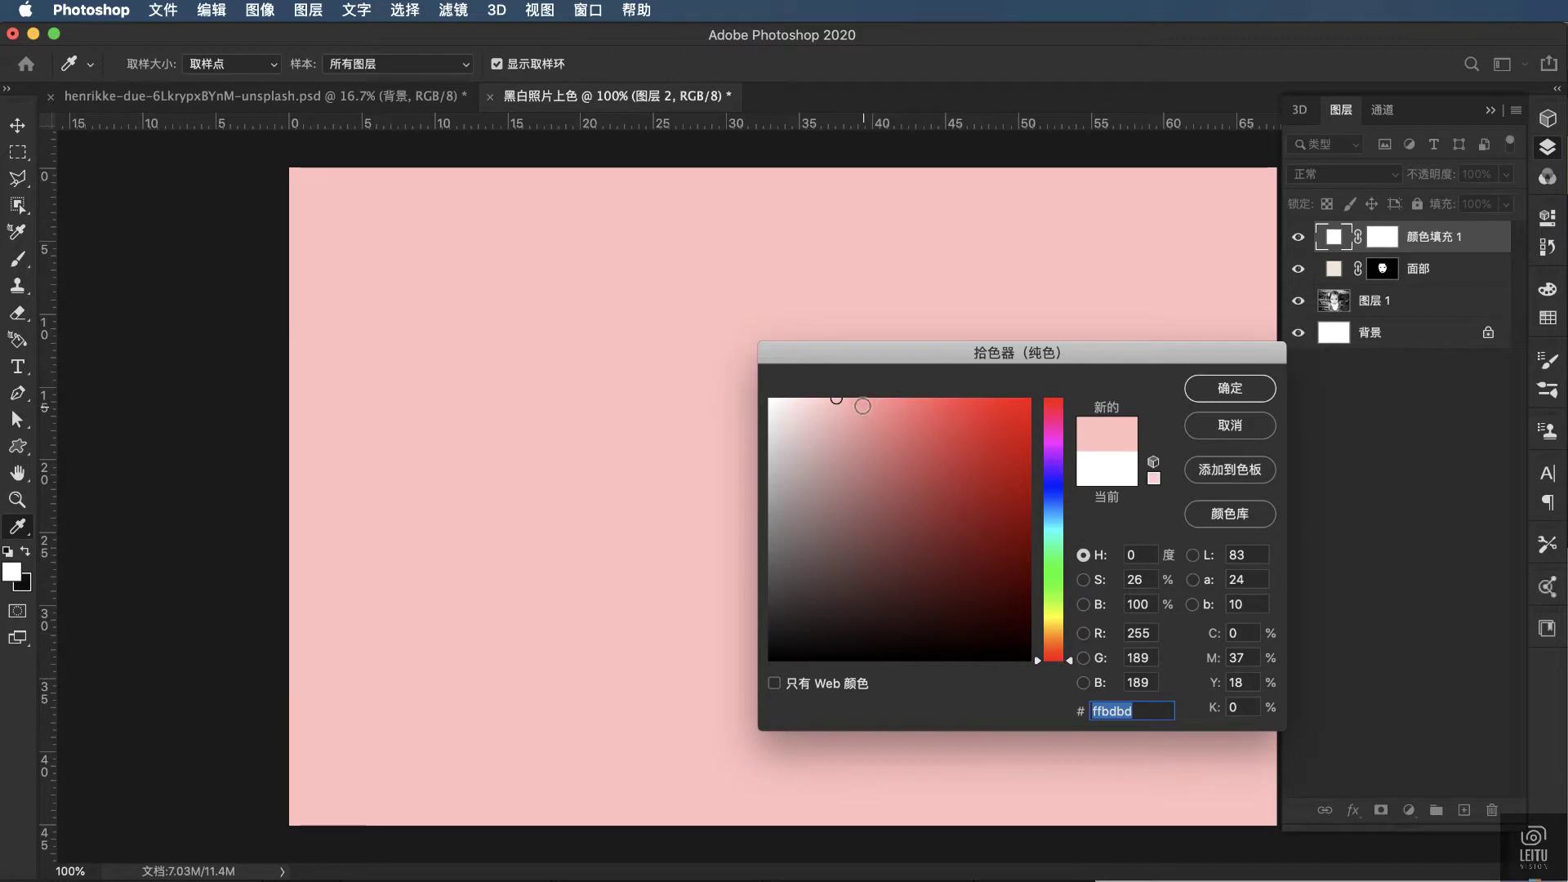
drag(863, 406, 846, 394)
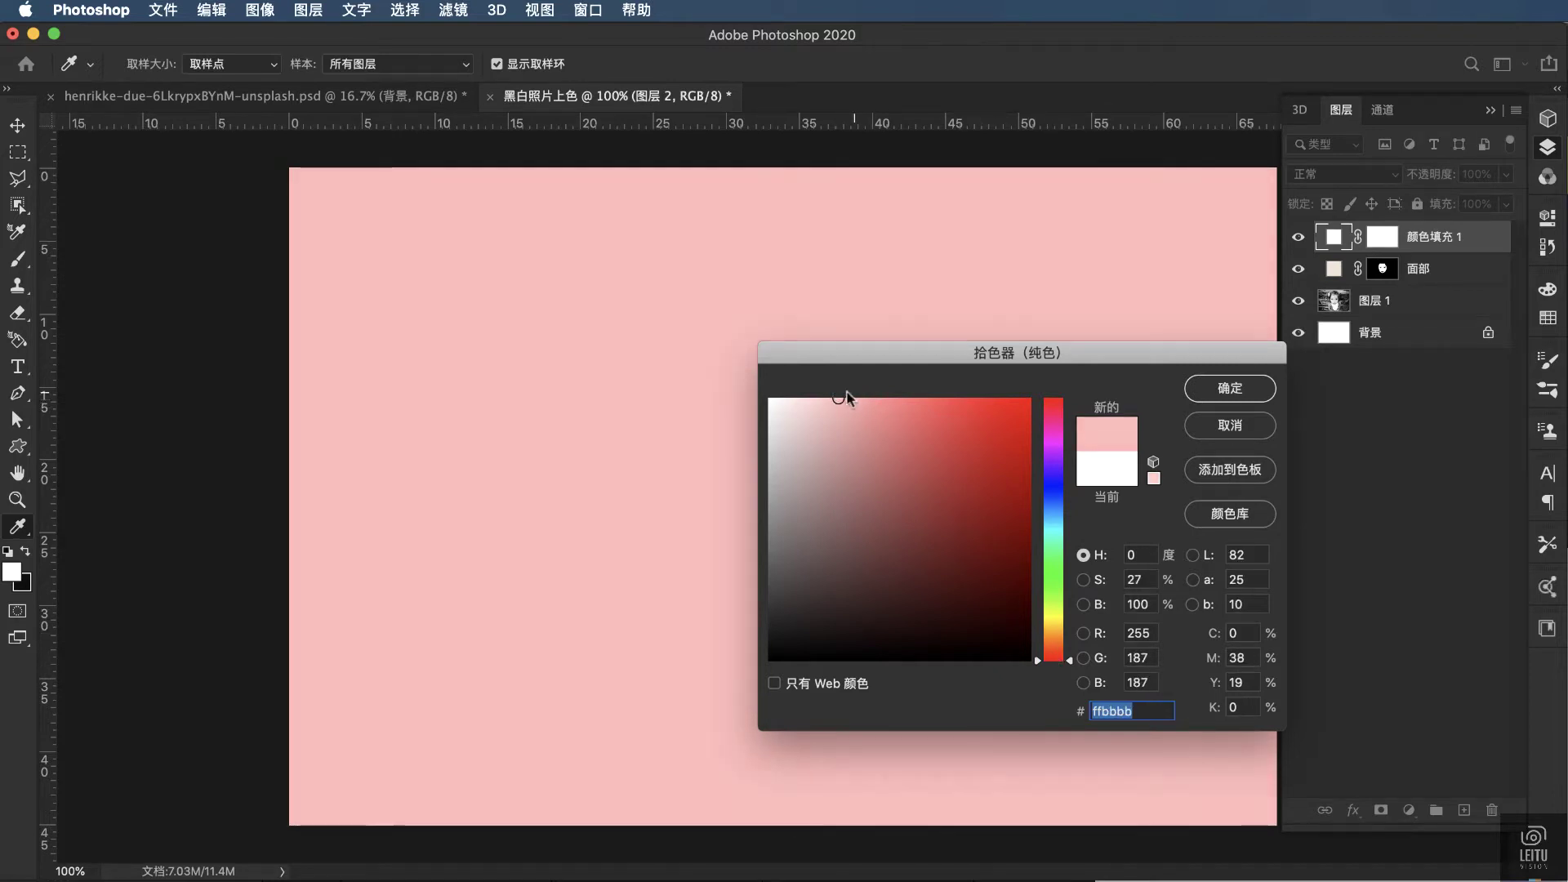
click(1230, 388)
Step: Rename the pink layer 嘴唇, set it to Color blend mode, and invert its mask
double_click(1431, 236)
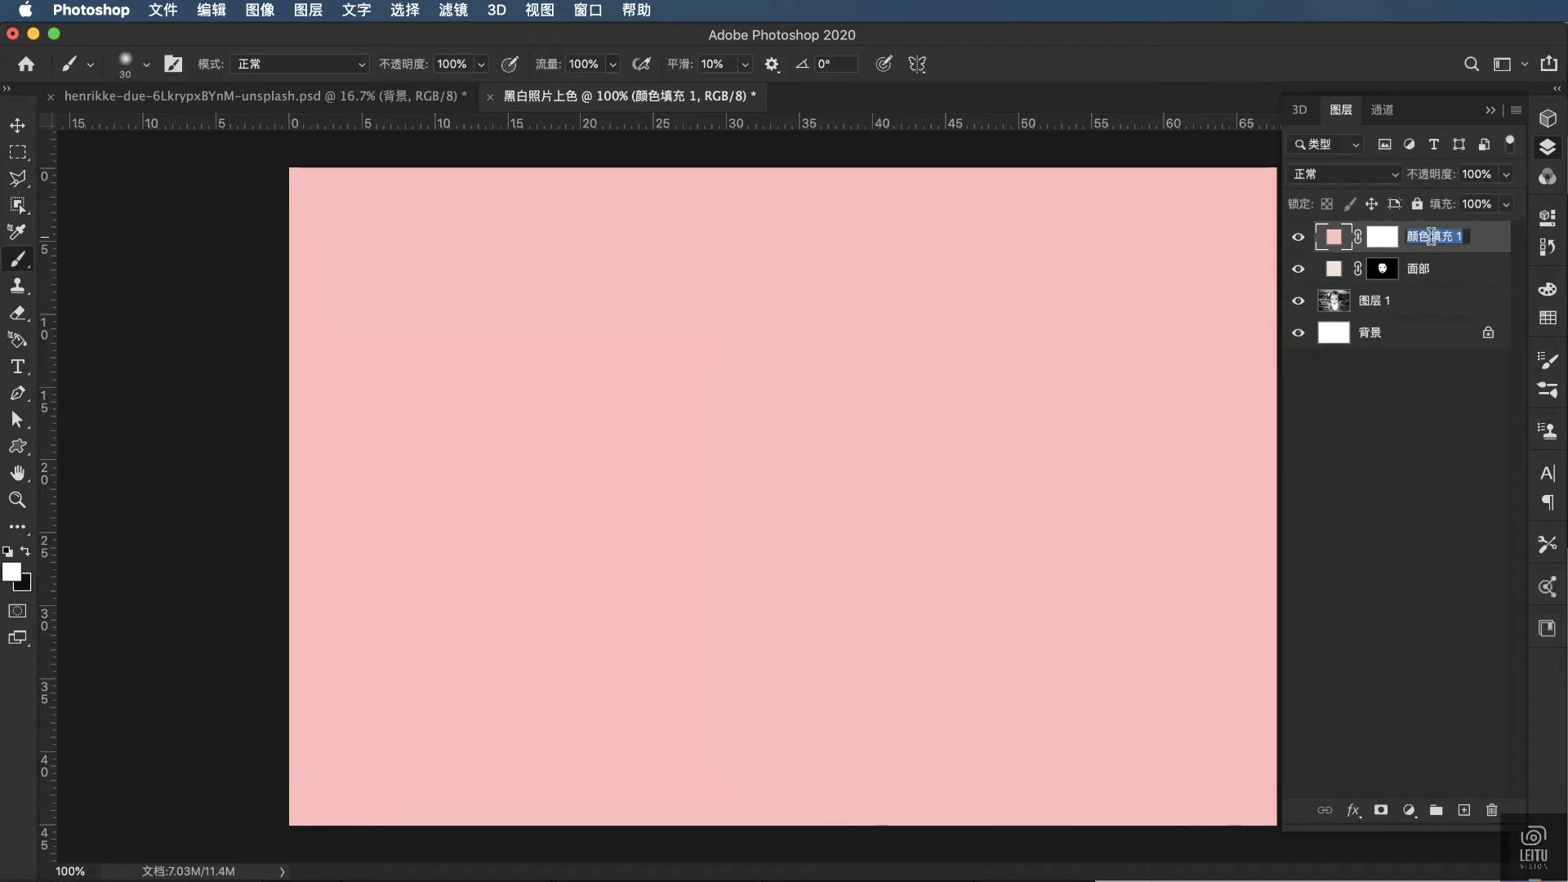
text(zui chun)
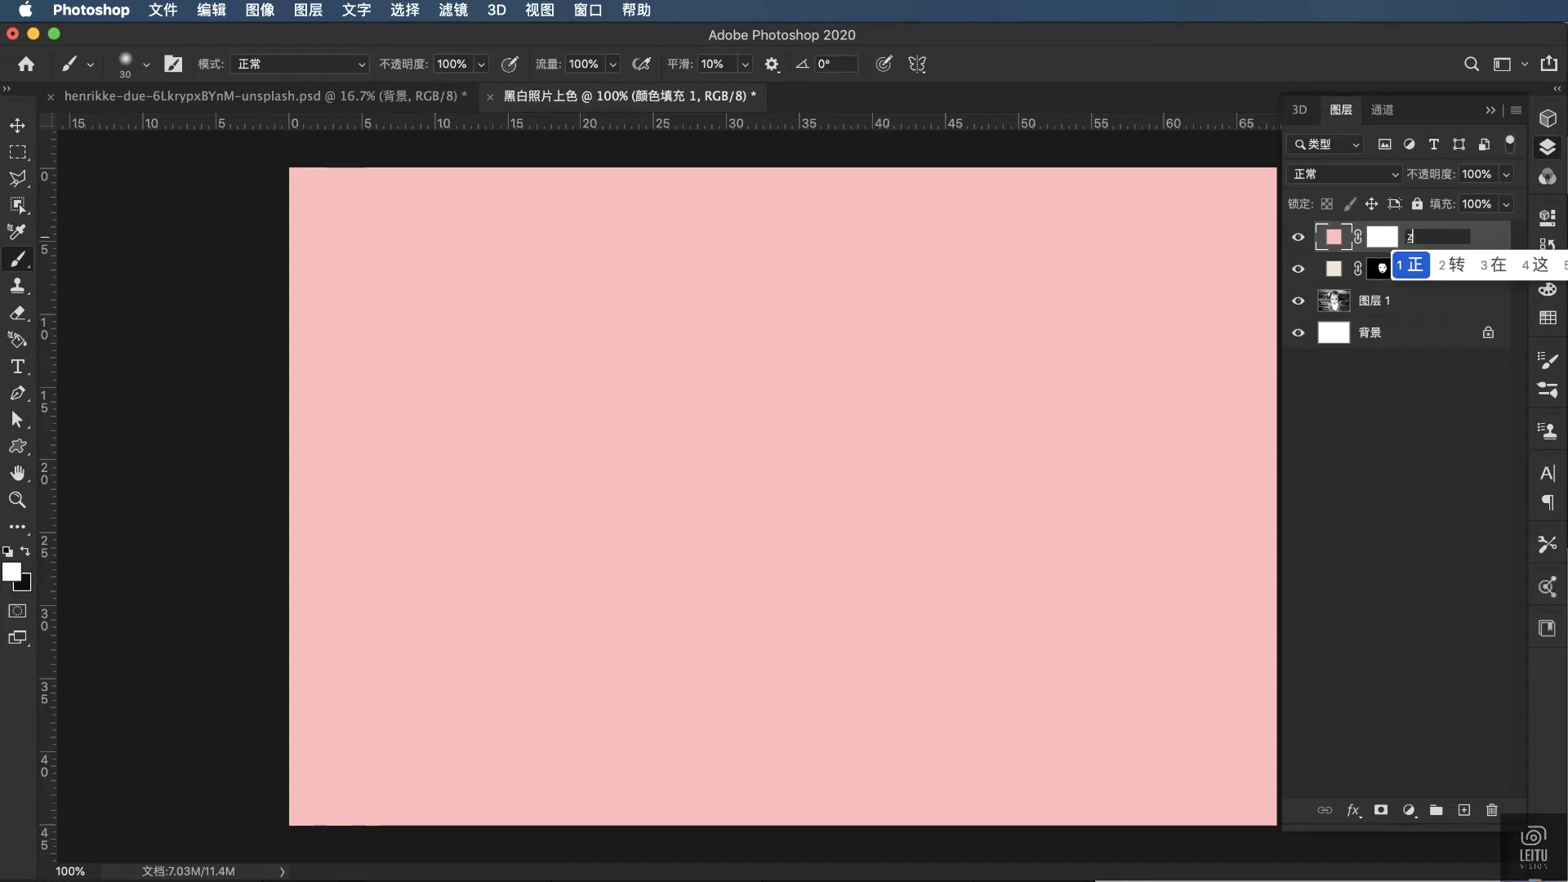
key(space)
key(Return)
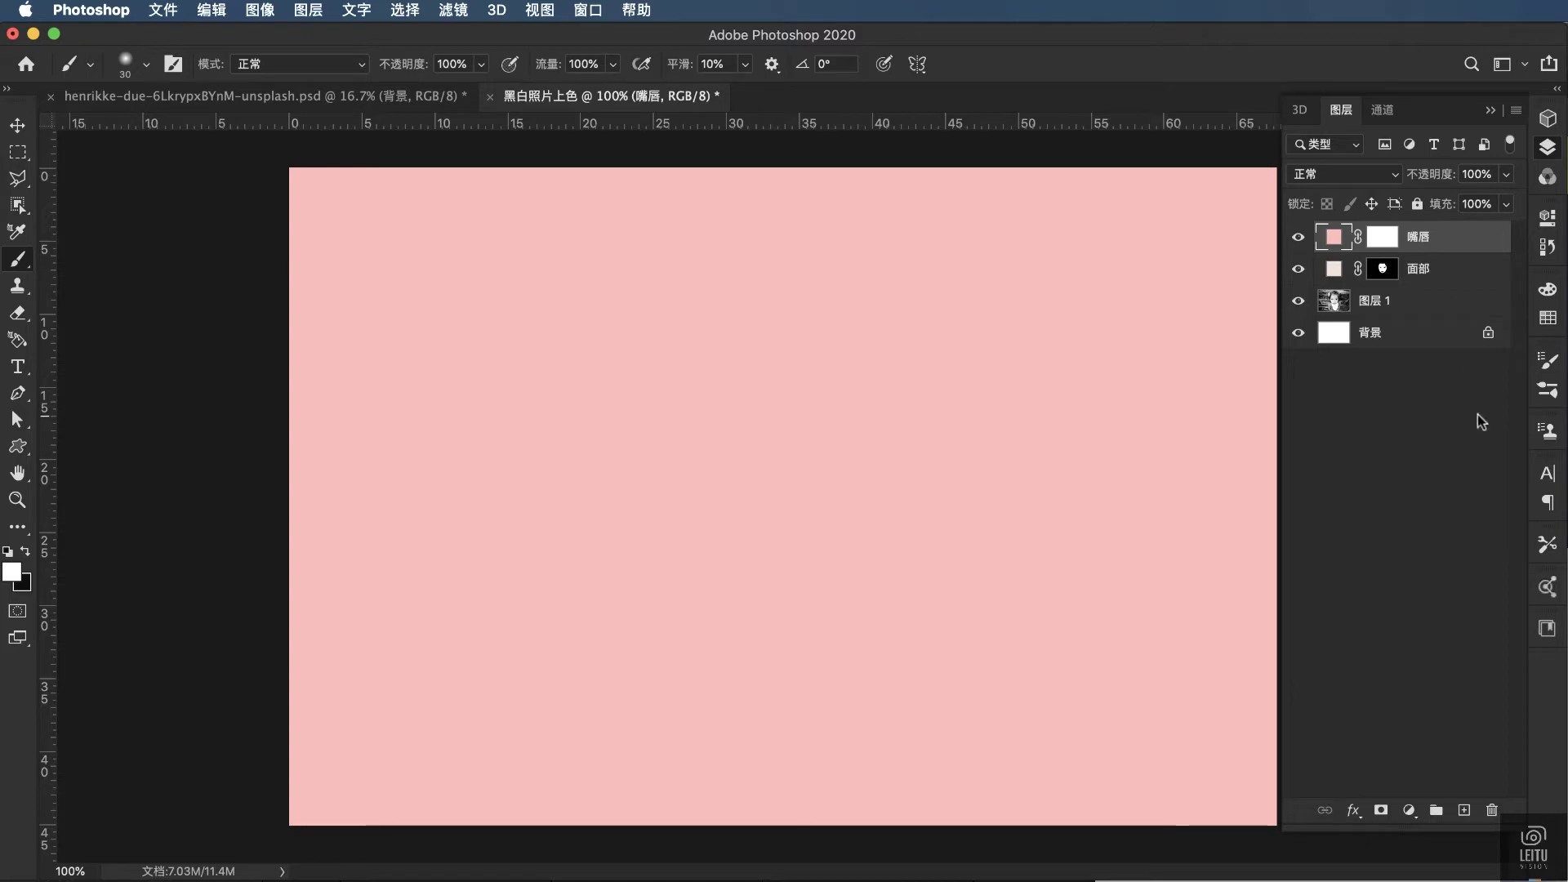
click(1389, 176)
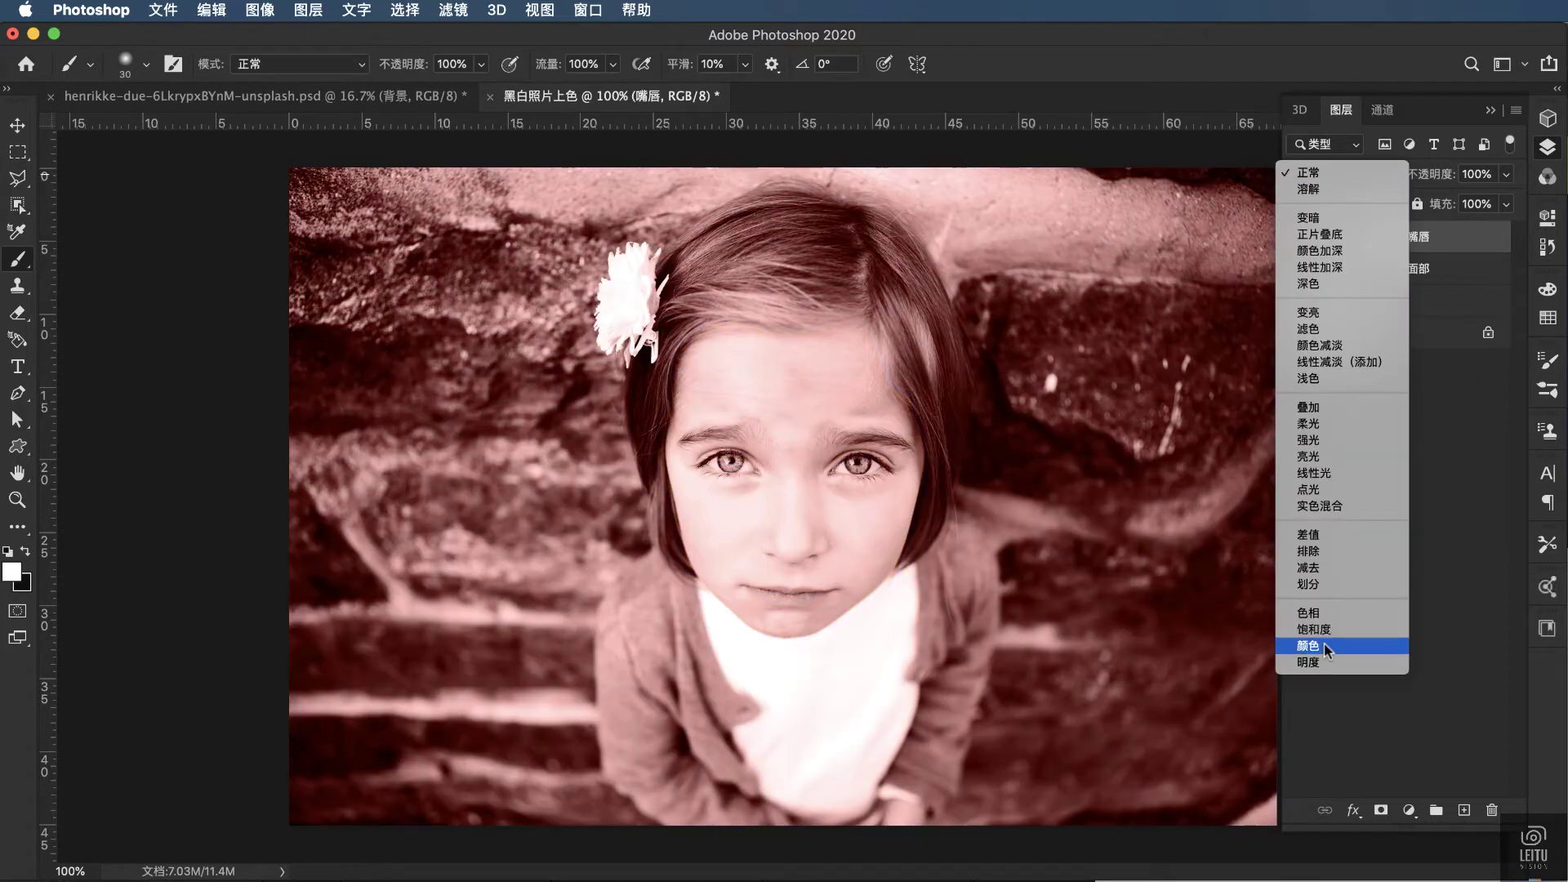
click(1325, 645)
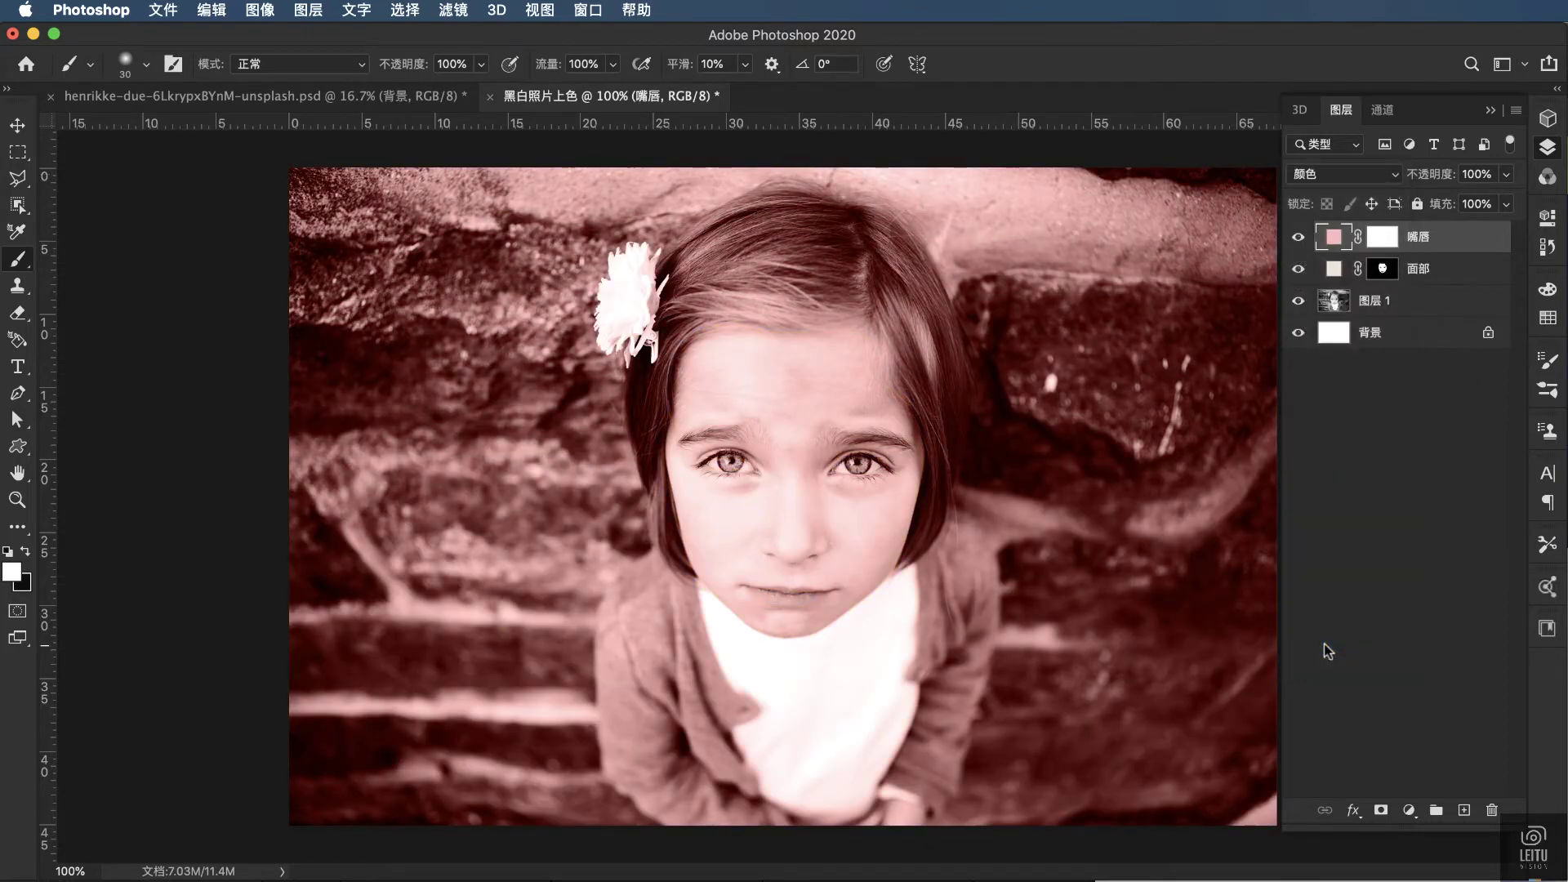
click(1390, 239)
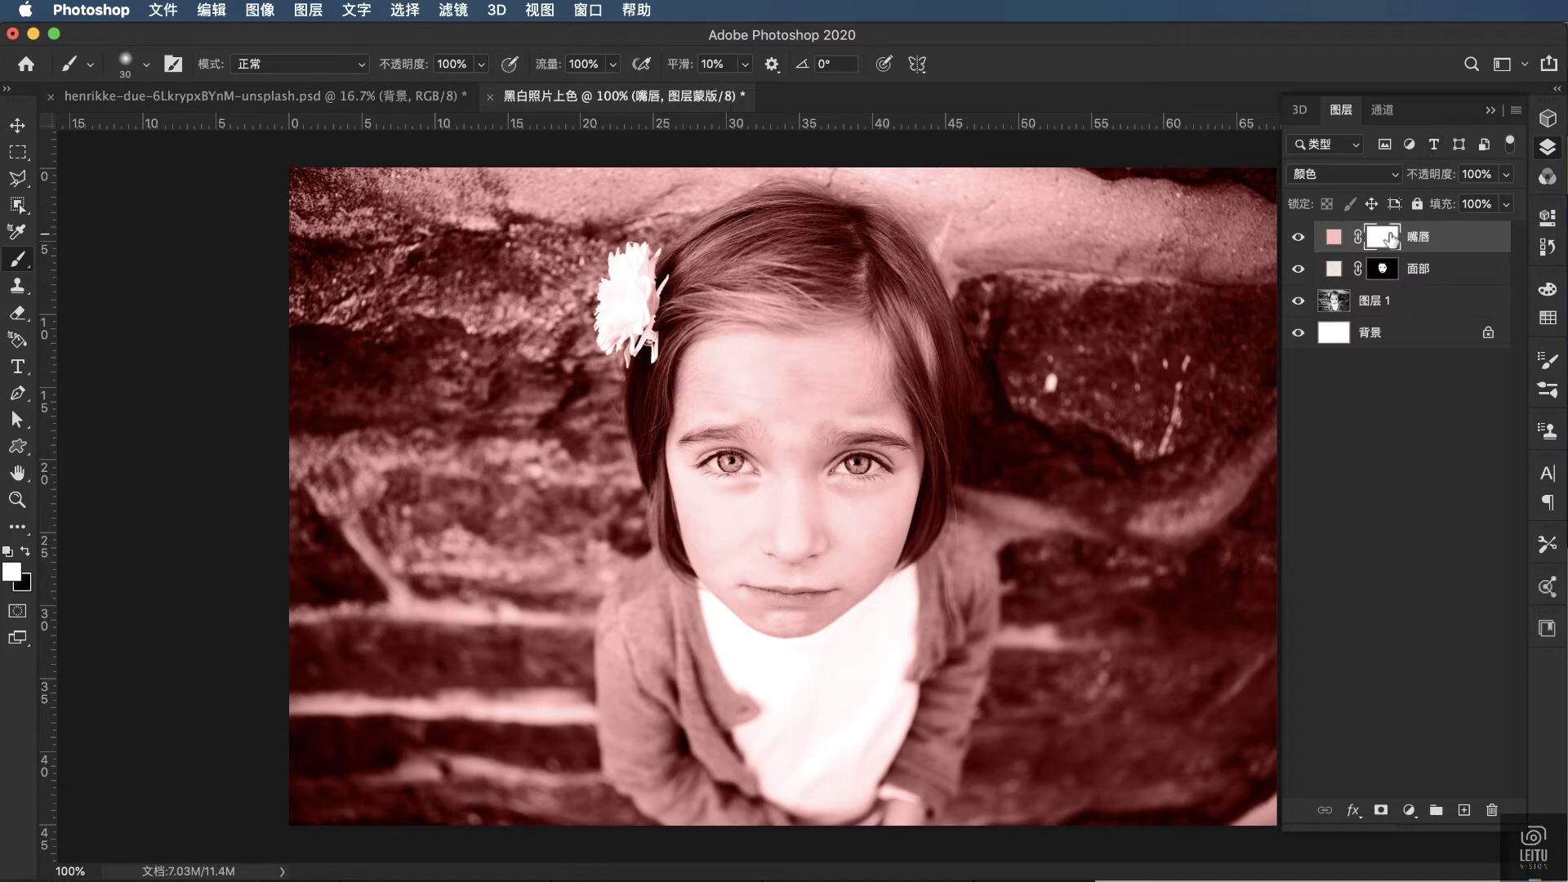
key(ctrl+i)
Step: Paint the pink tint onto the lips on the 嘴唇 mask, then set brush opacity to 10%
scroll(974, 471, up, 3)
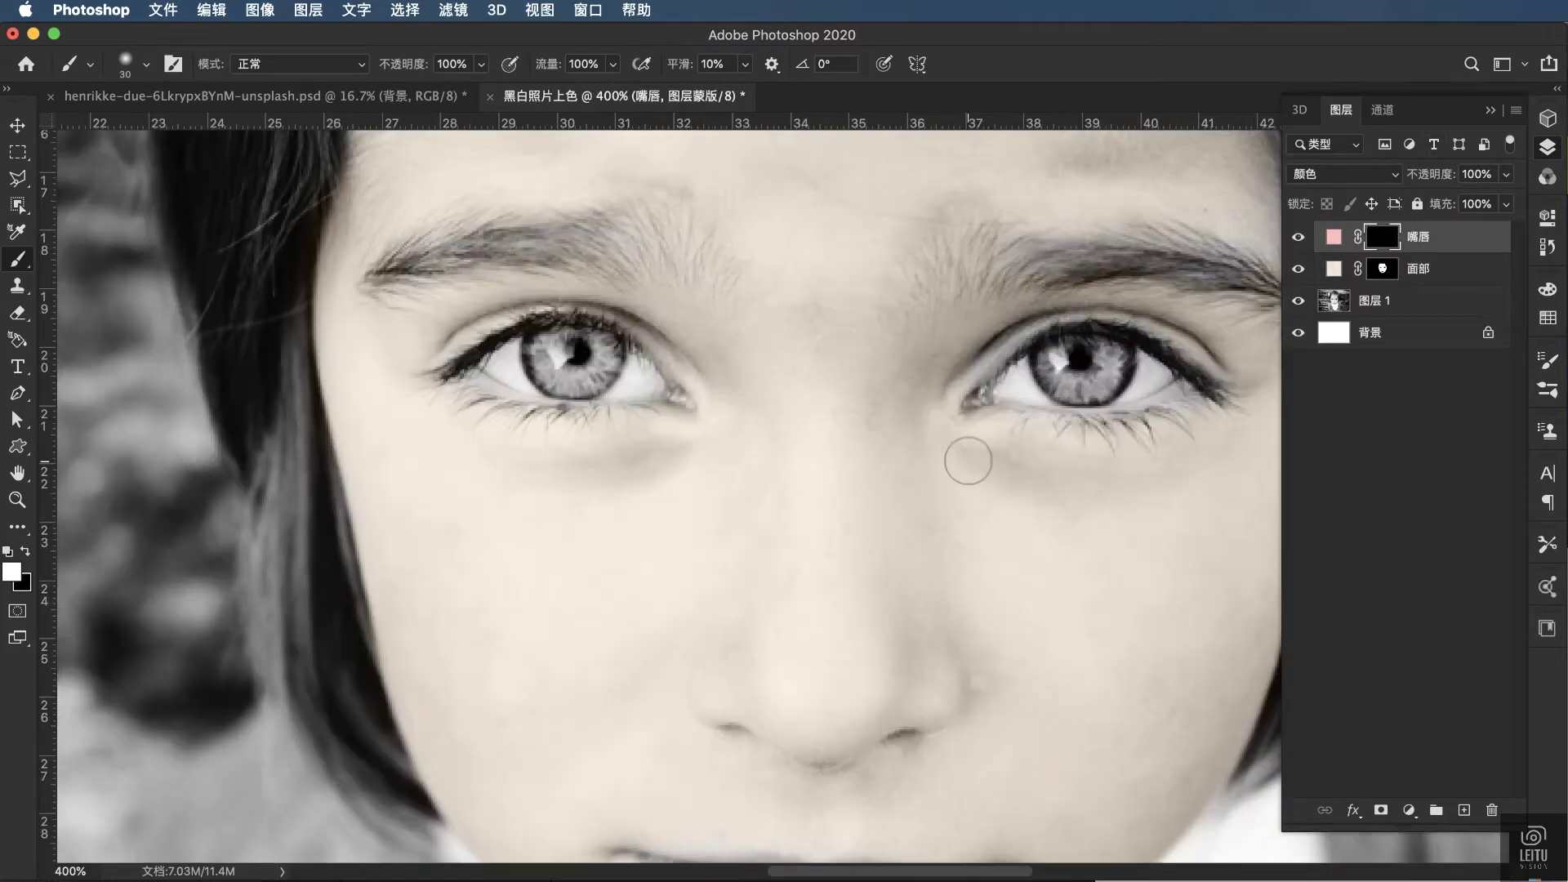
scroll(967, 462, down, 5)
scroll(967, 461, down, 2)
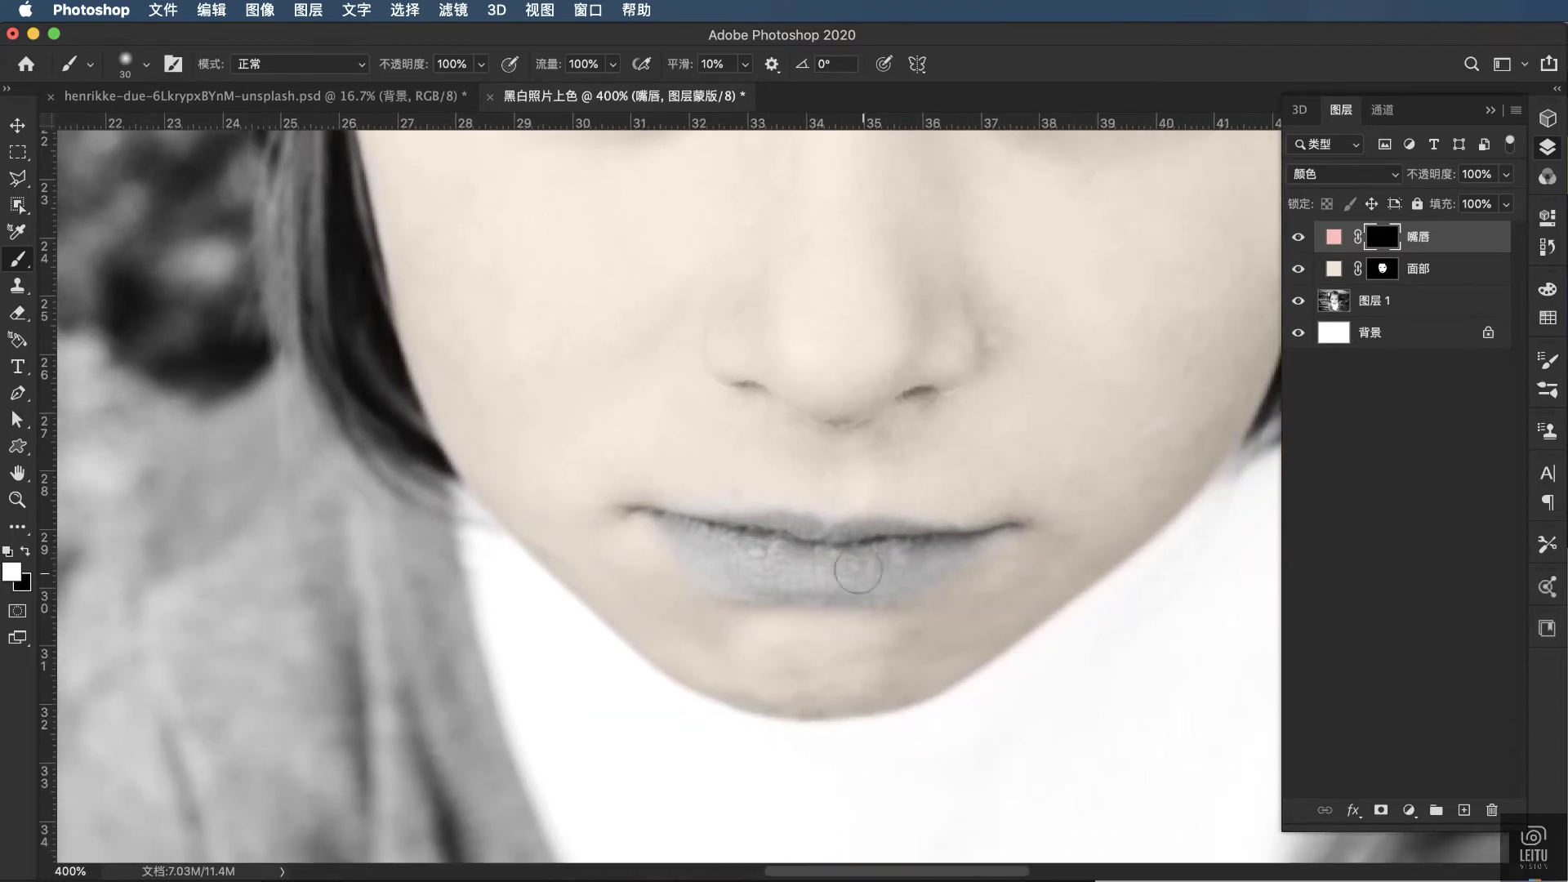
drag(858, 571, 752, 554)
scroll(796, 485, up, 2)
key(bracketleft)
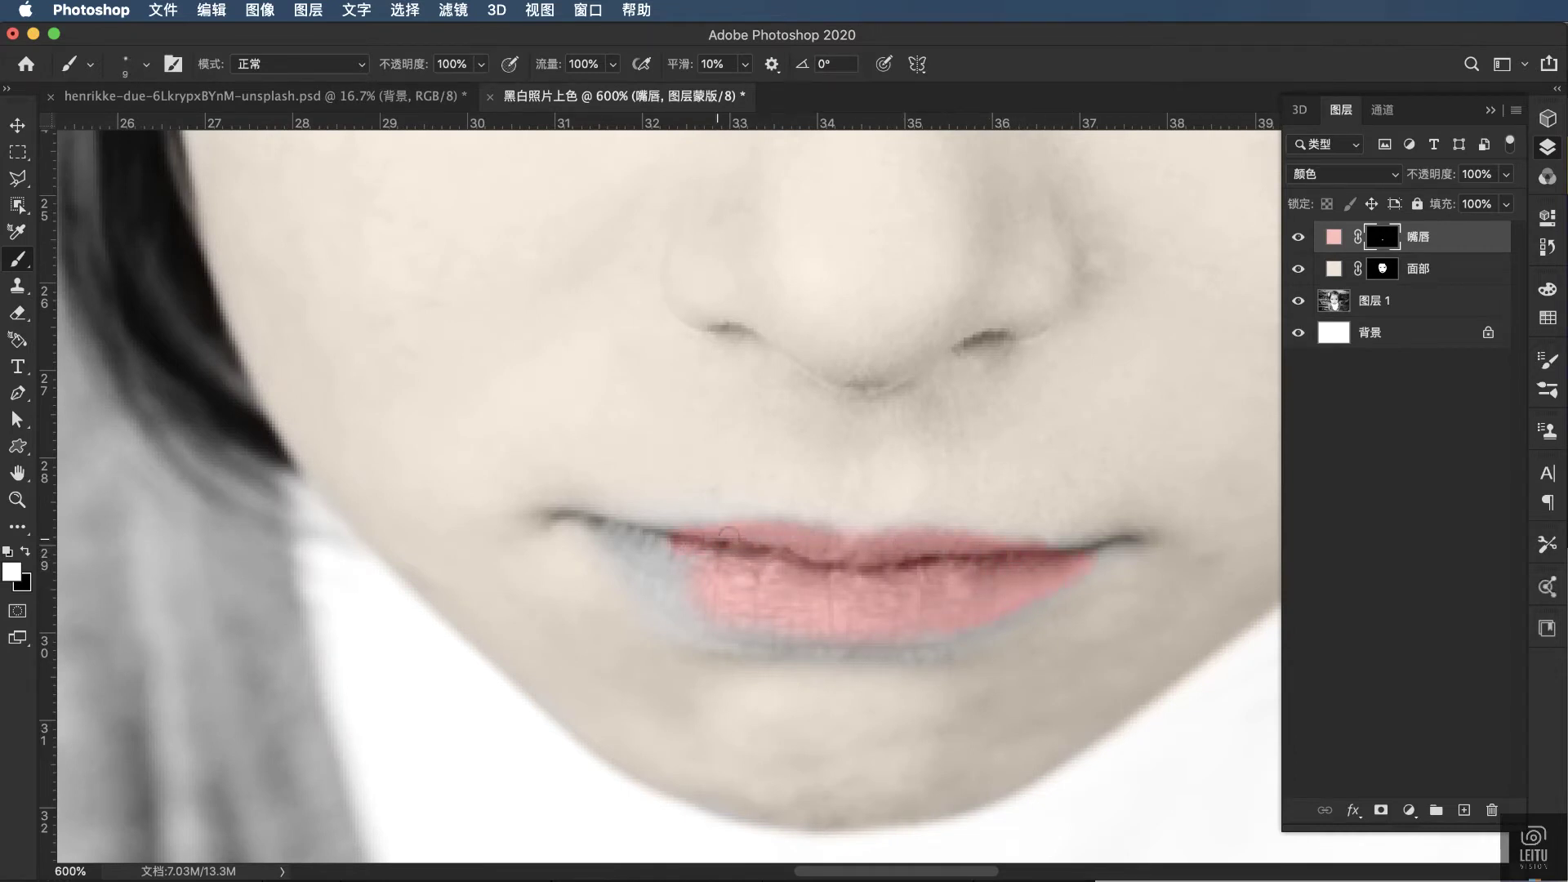
drag(598, 525, 916, 634)
click(452, 64)
text(10)
Step: Refine the lip edges with a smaller brush while viewing the red mask overlay
key(backslash)
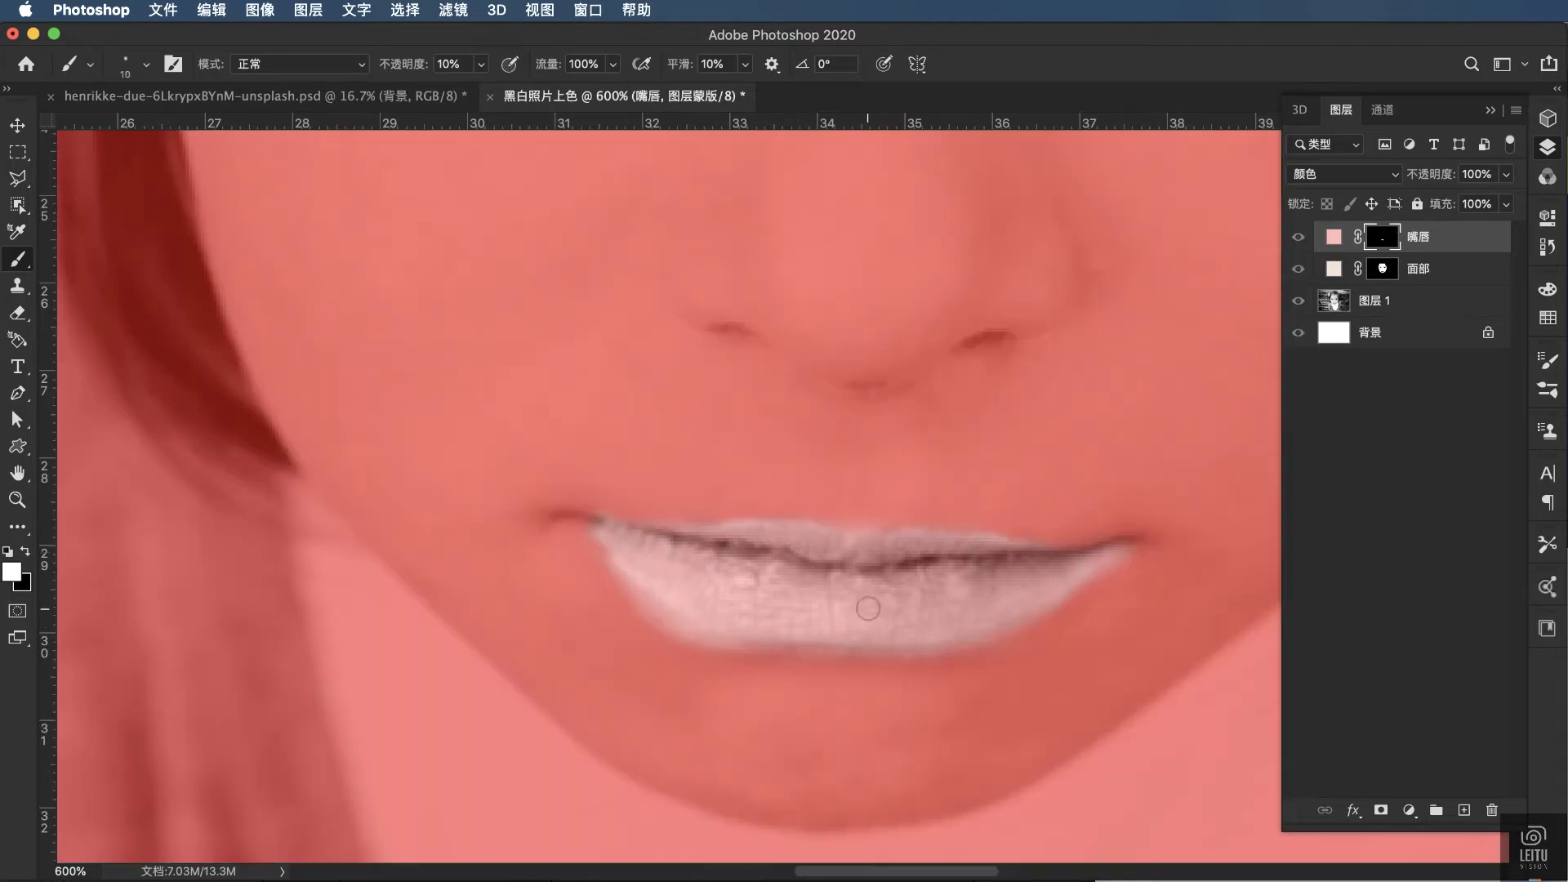
key(bracketleft)
key(bracketleft)
key(bracketleft)
key(bracketleft)
key(bracketleft)
key(backslash)
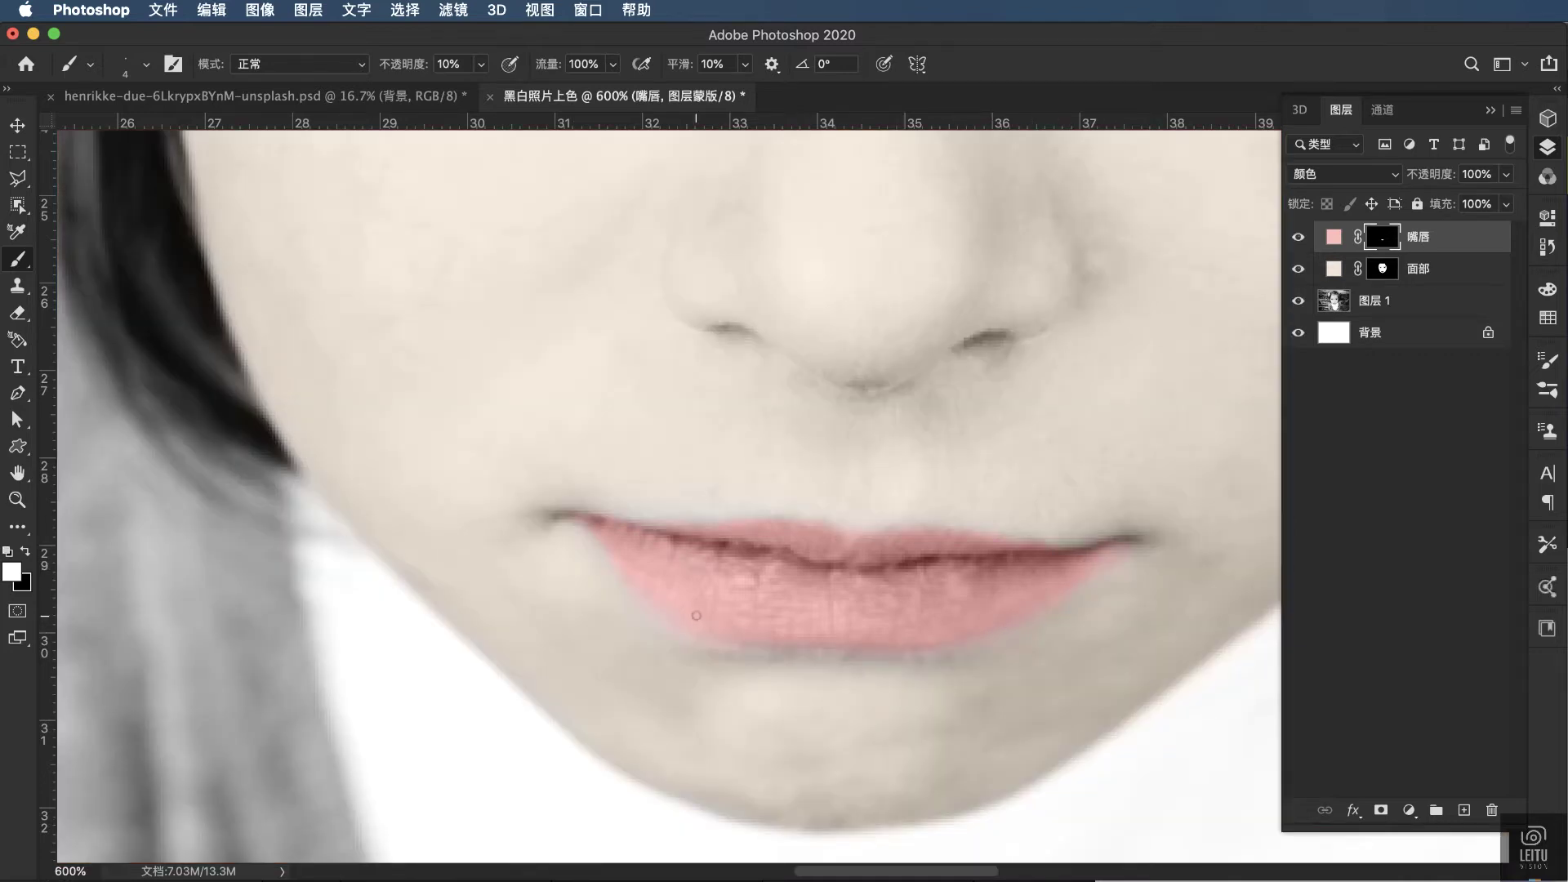
key(super+0)
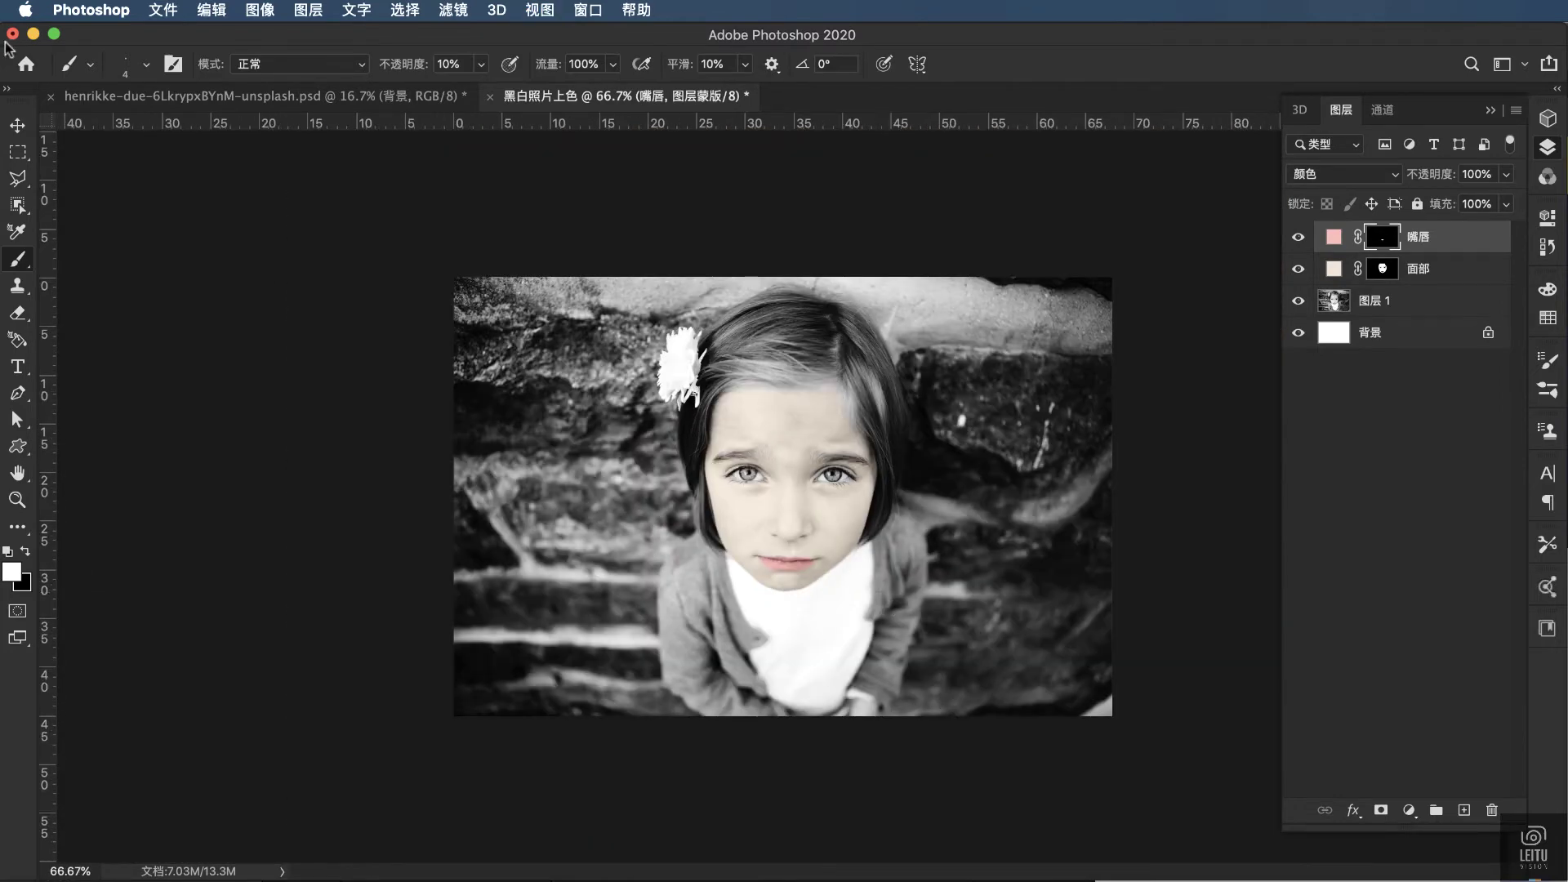
Step: Lower the 嘴唇 layer opacity to 67%
click(17, 125)
click(1504, 174)
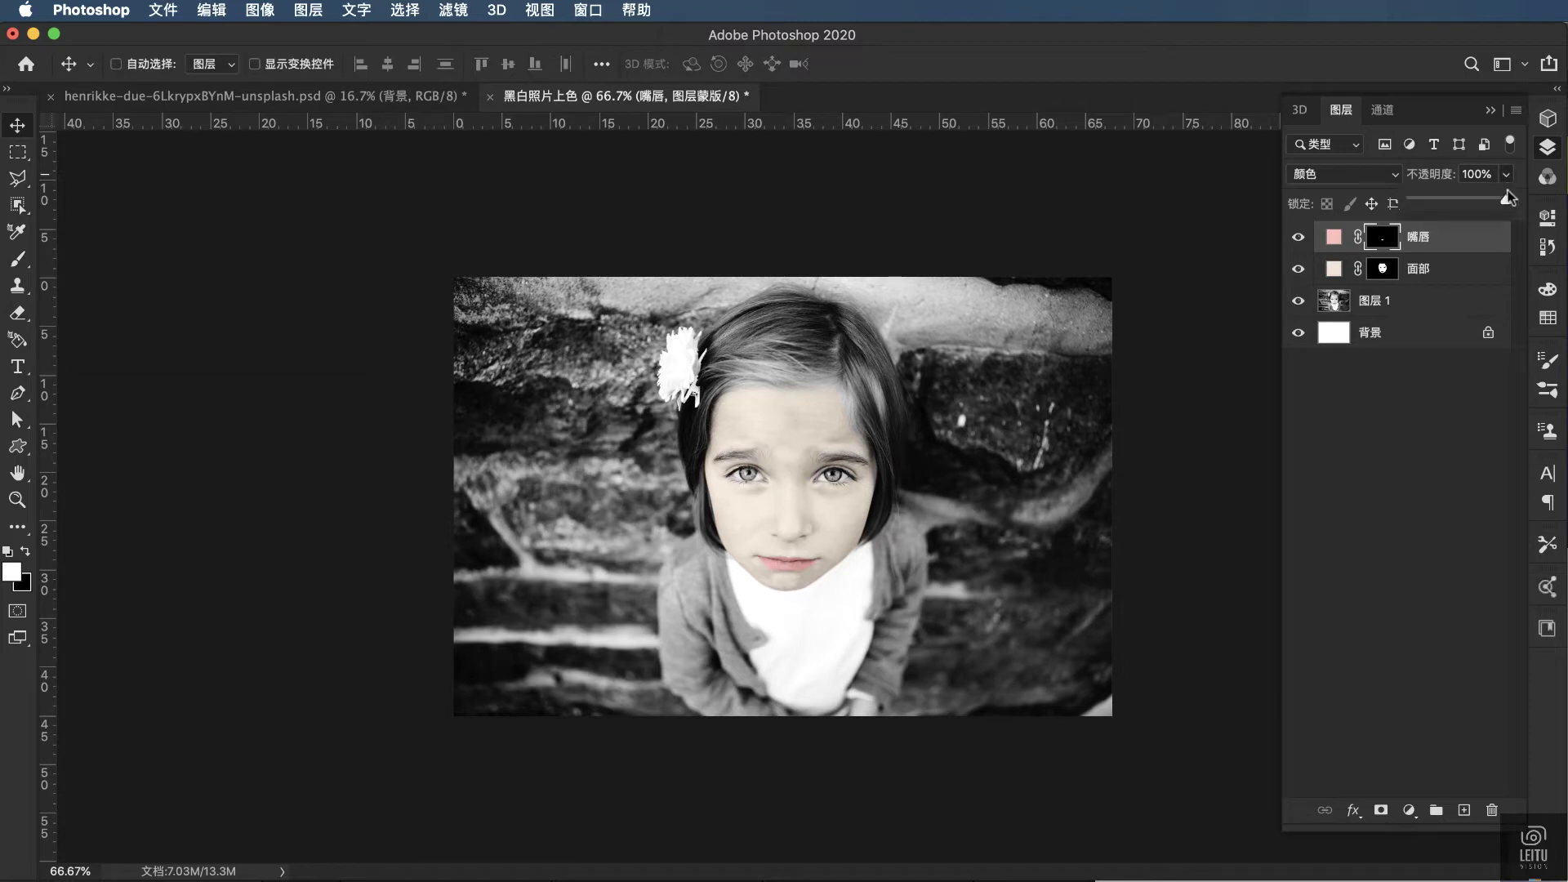
drag(1507, 198, 1478, 204)
click(1421, 238)
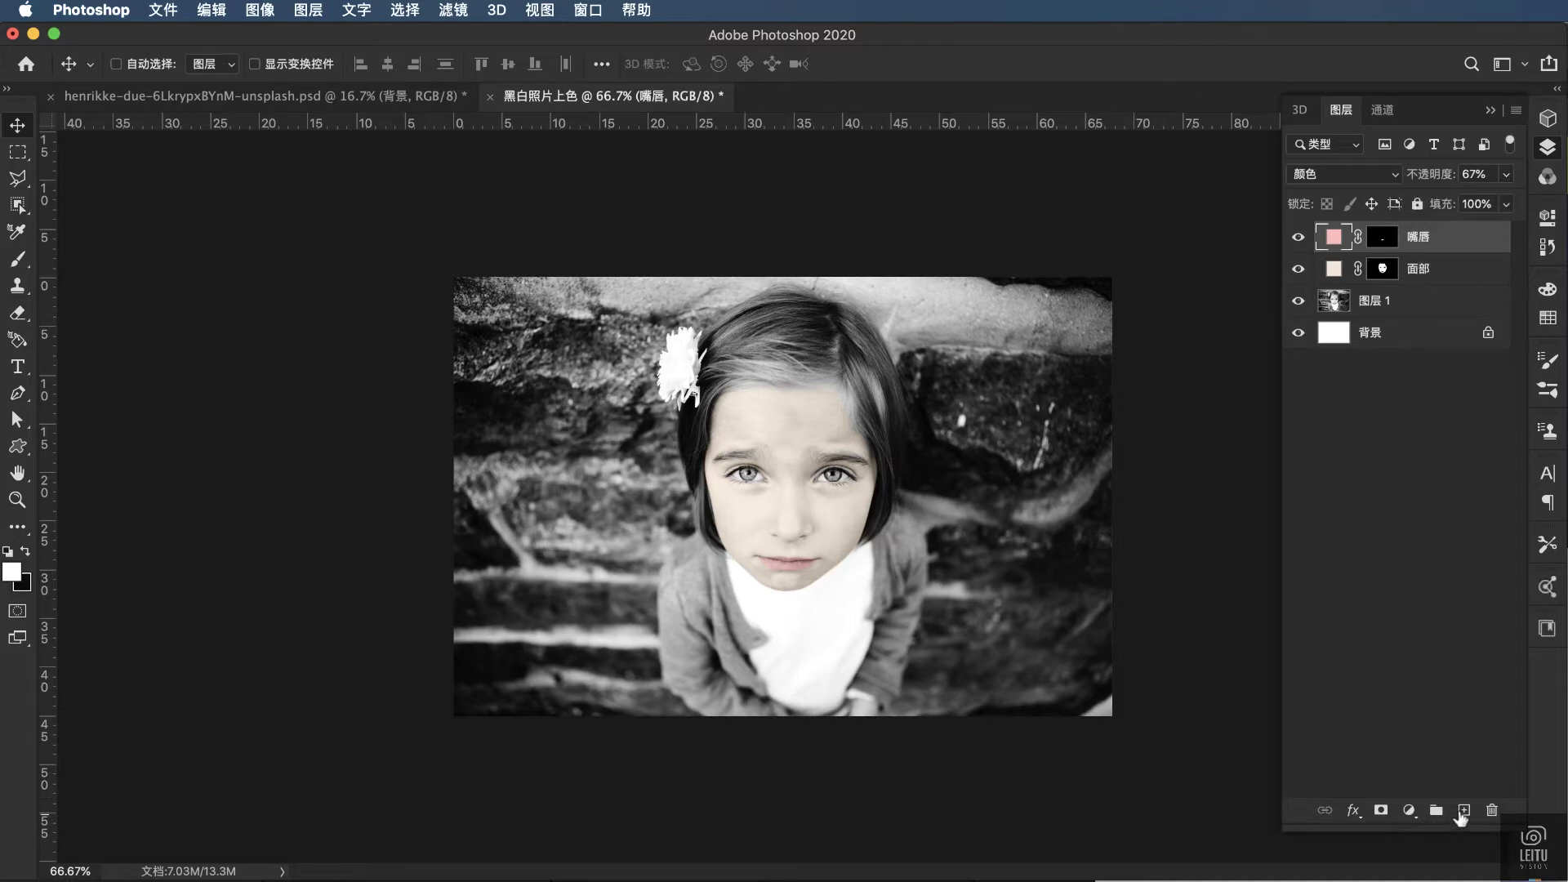
Step: Add a new empty layer at the top named 头发
click(1461, 811)
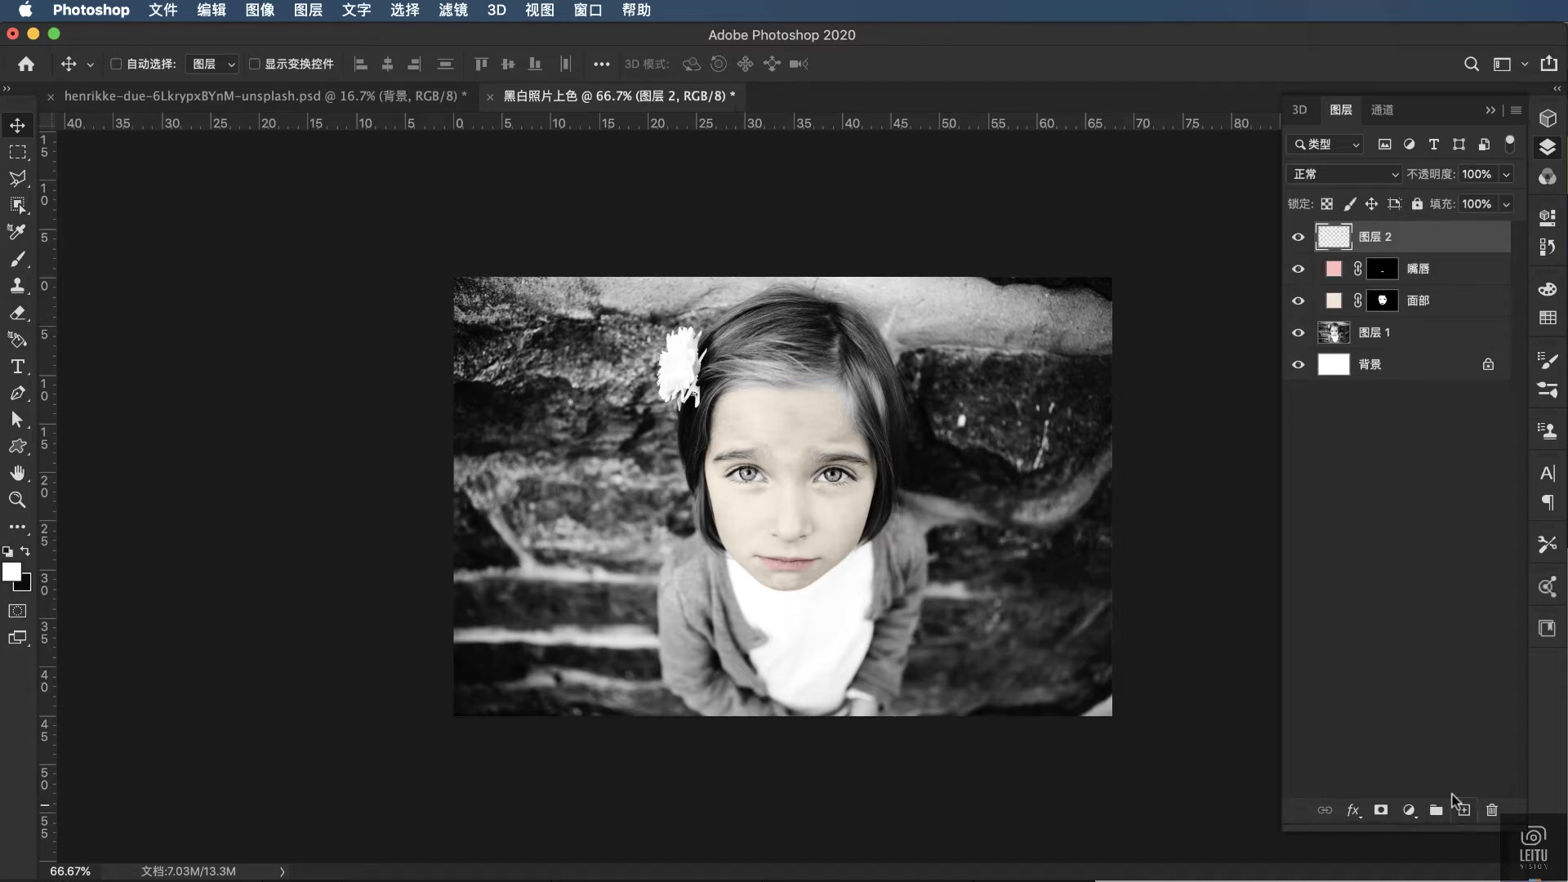
double_click(1374, 236)
text(头发)
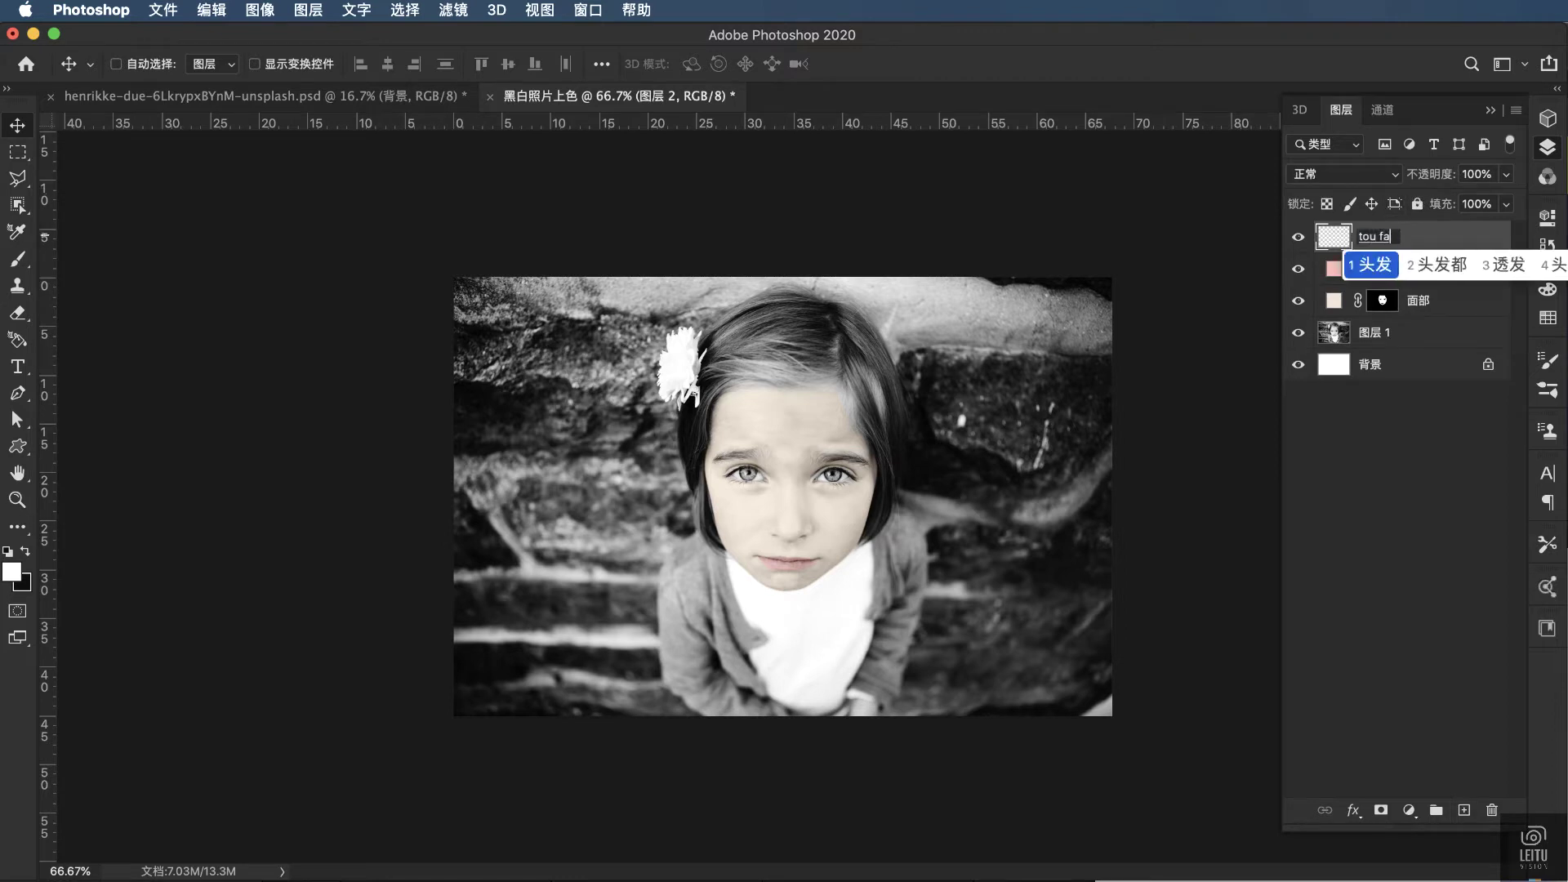
key(Return)
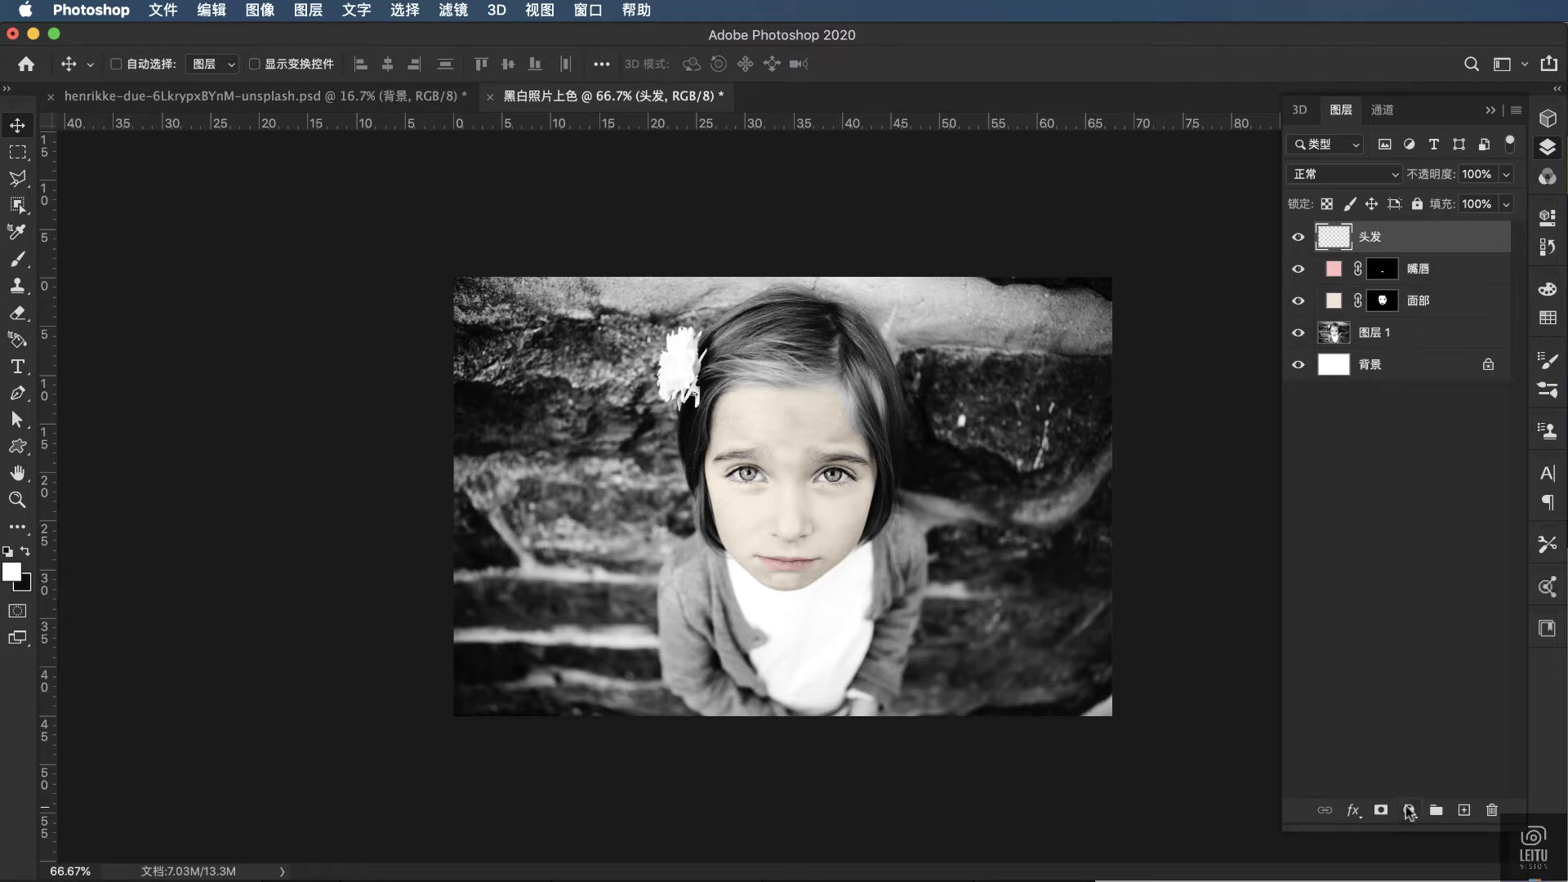
Step: Add a pale yellow-orange #ffce89 Solid Color fill layer for the hair
click(1409, 811)
click(1434, 833)
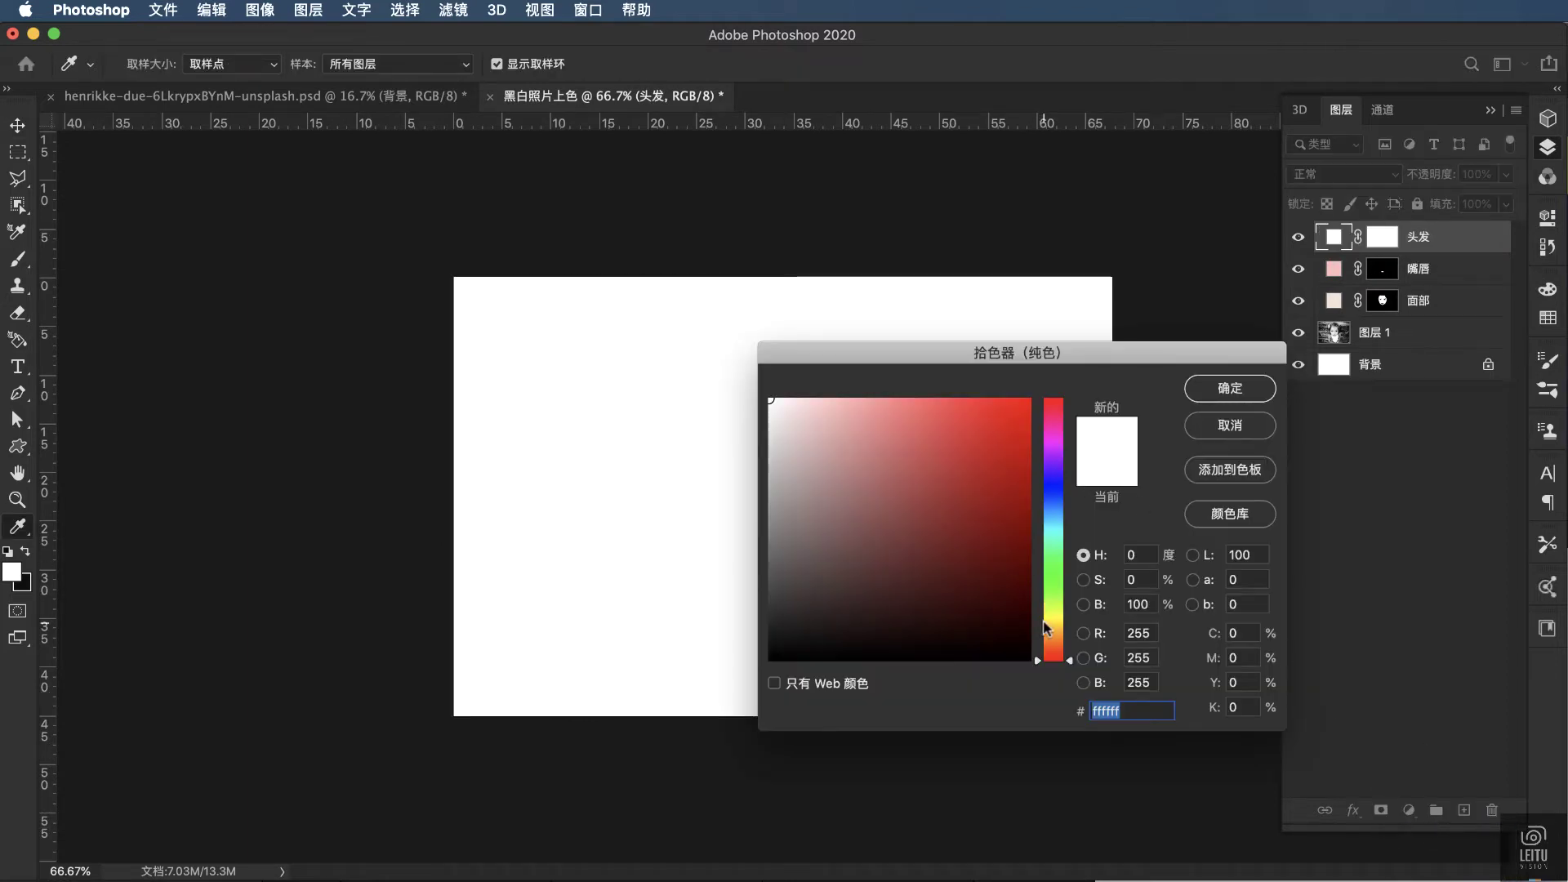
drag(1051, 637, 1055, 641)
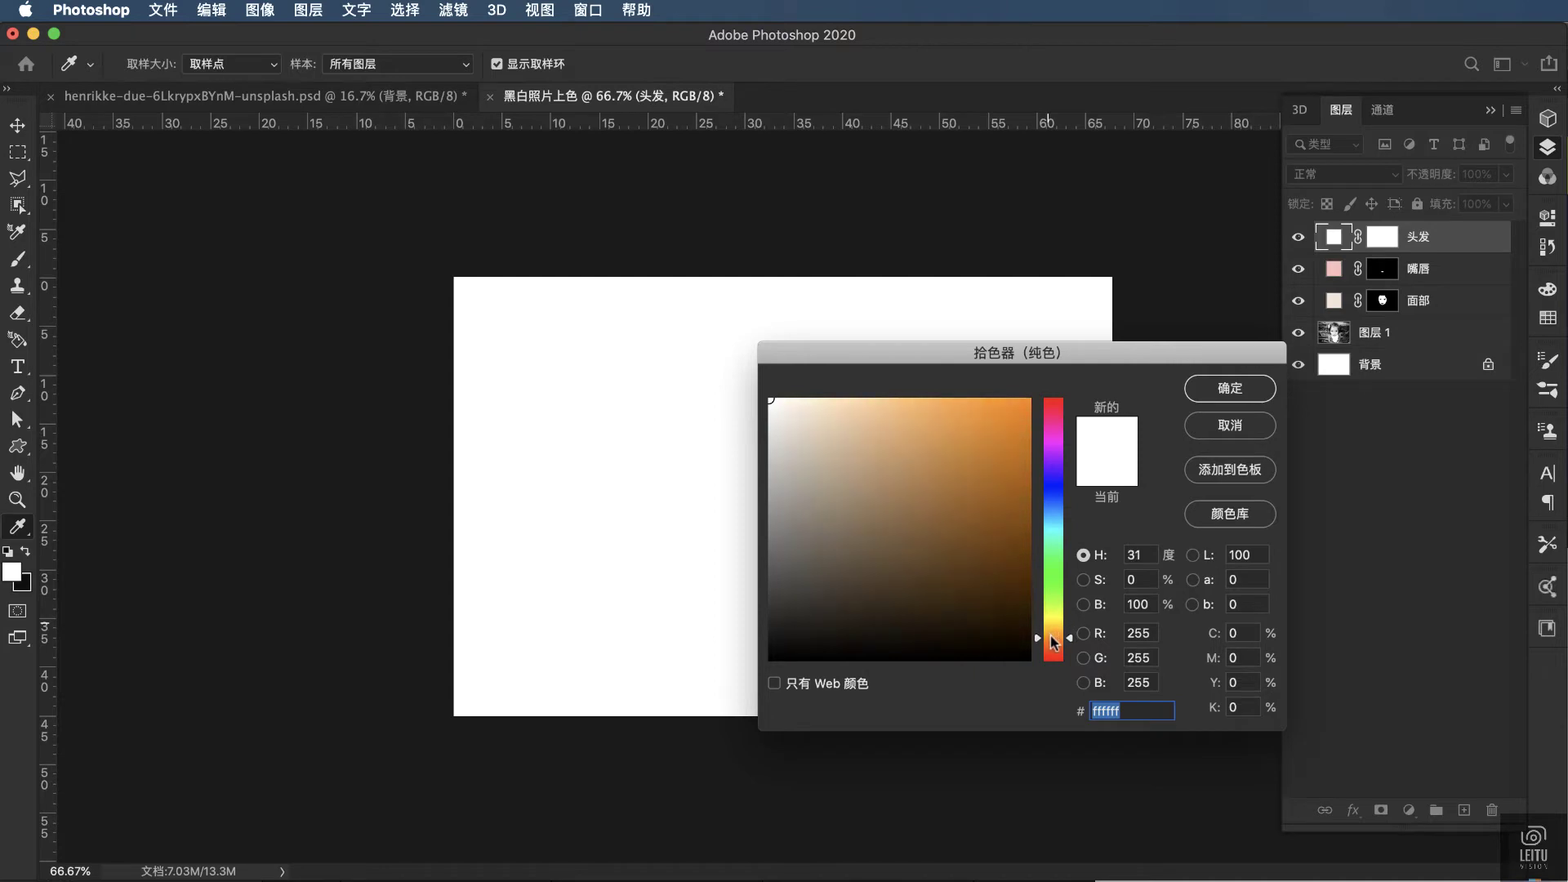
drag(881, 428, 876, 399)
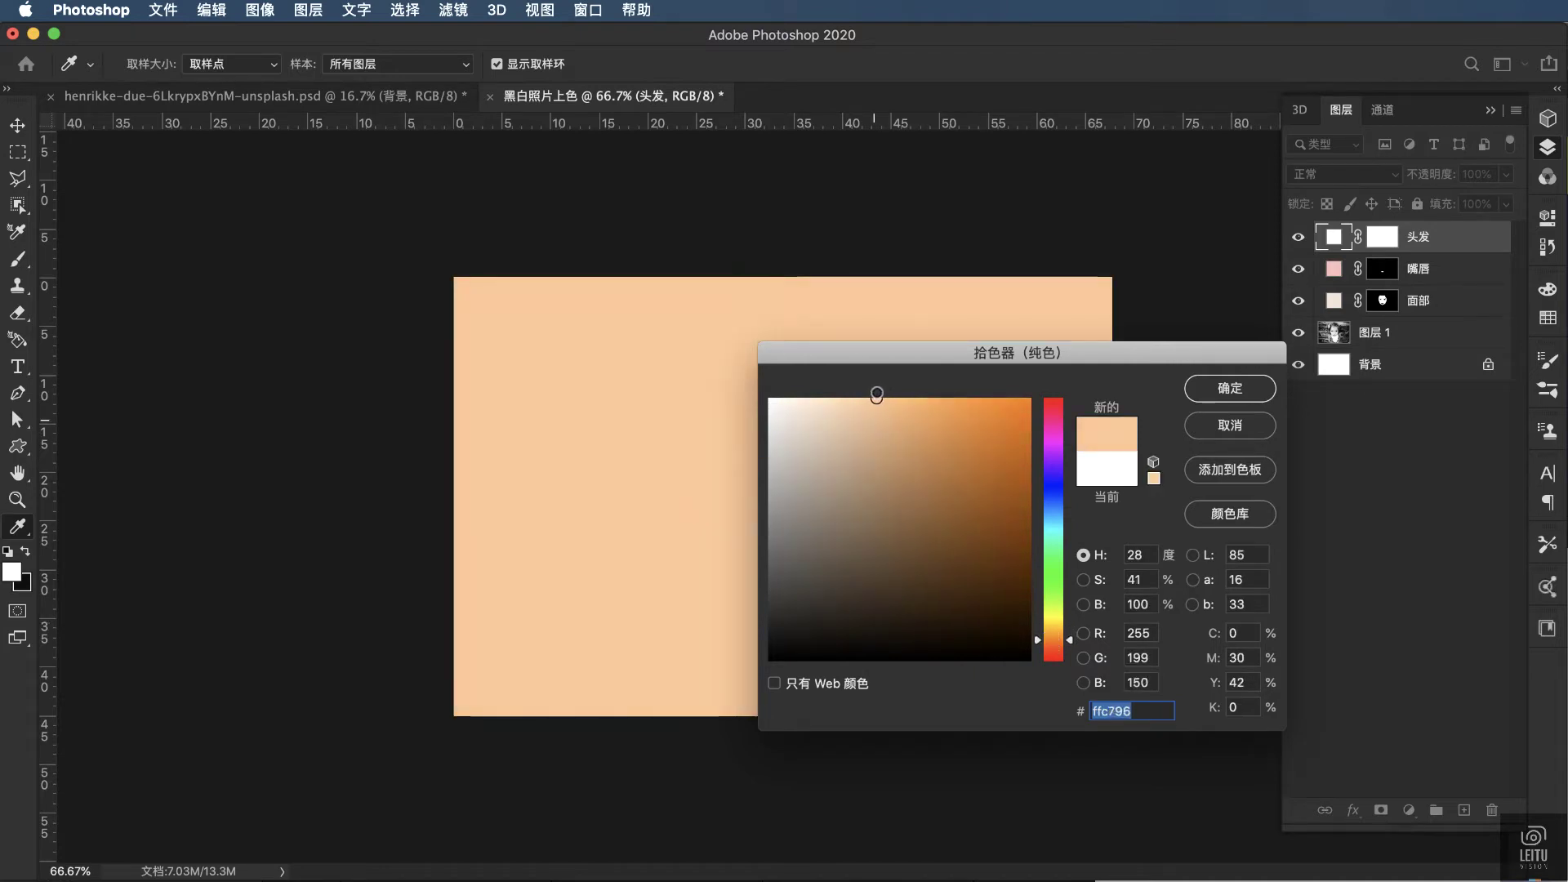
click(1053, 636)
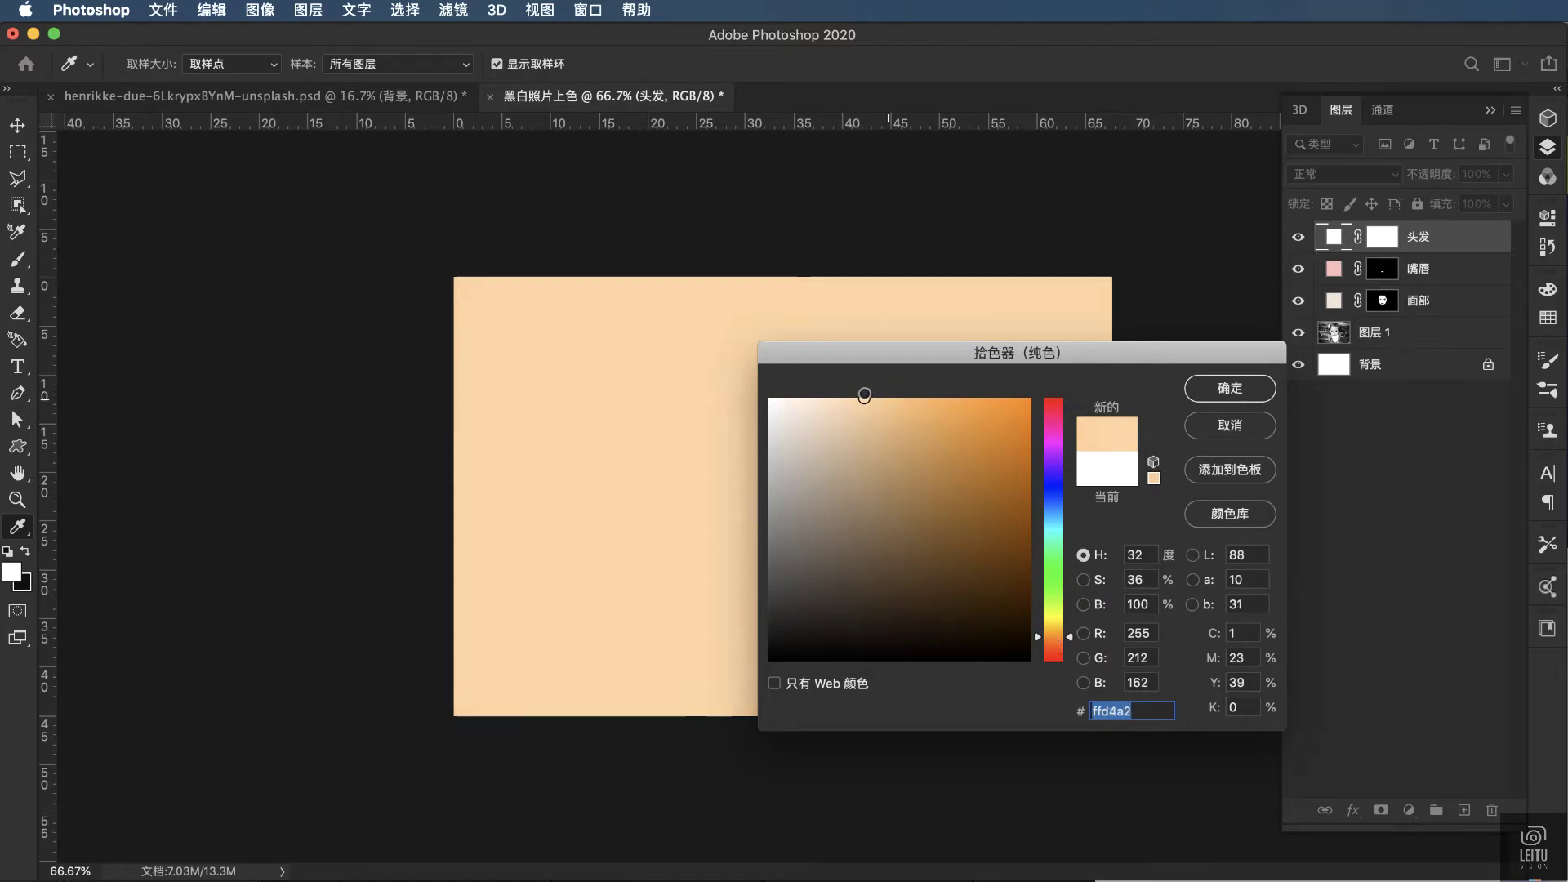
drag(876, 399, 890, 396)
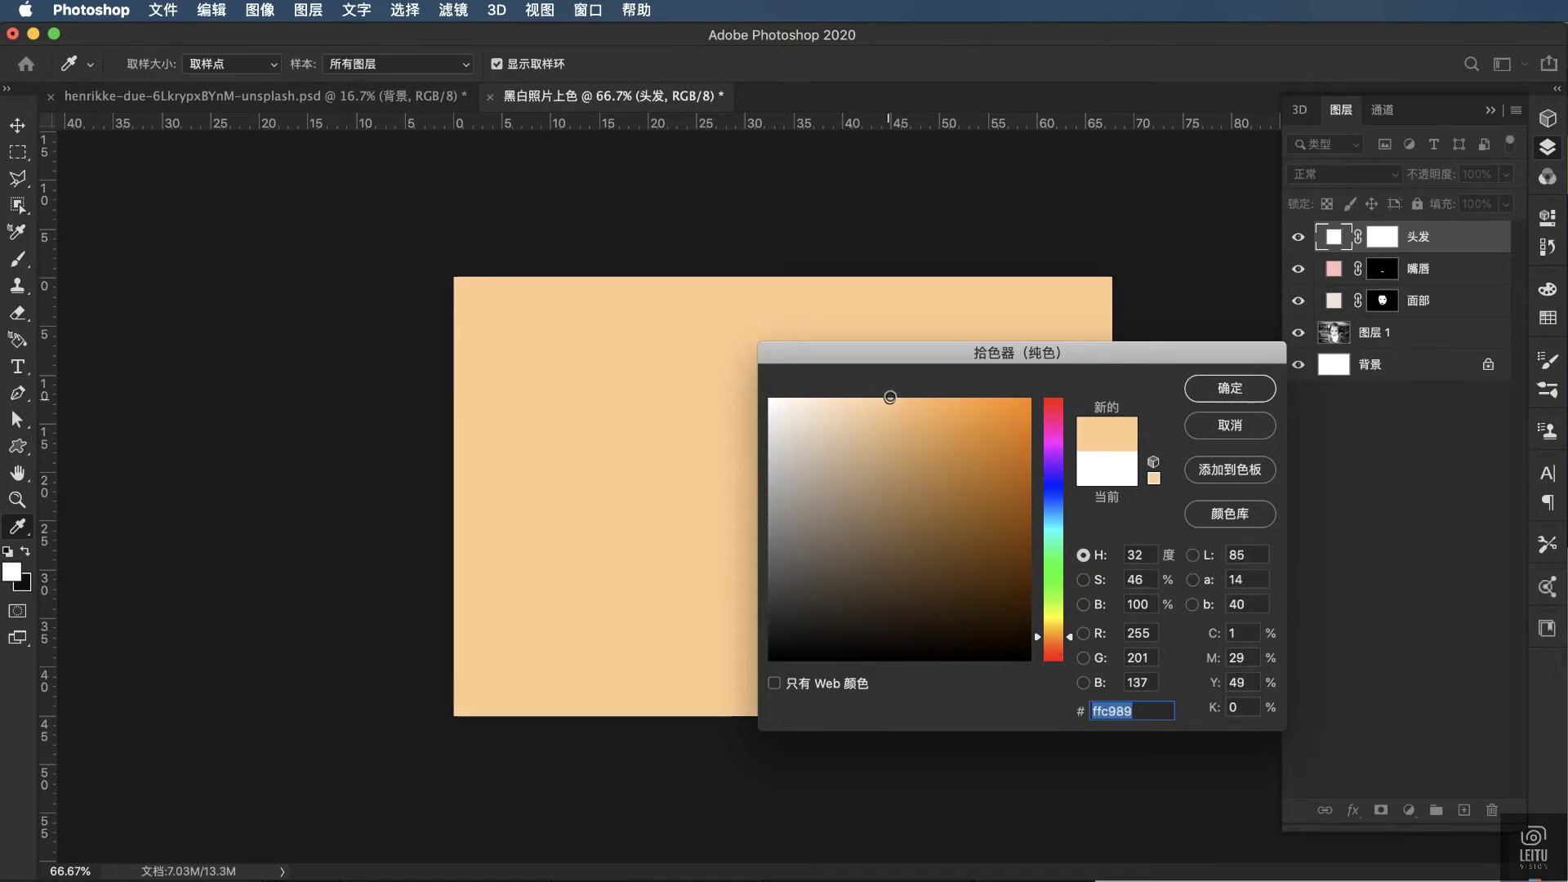
click(1053, 631)
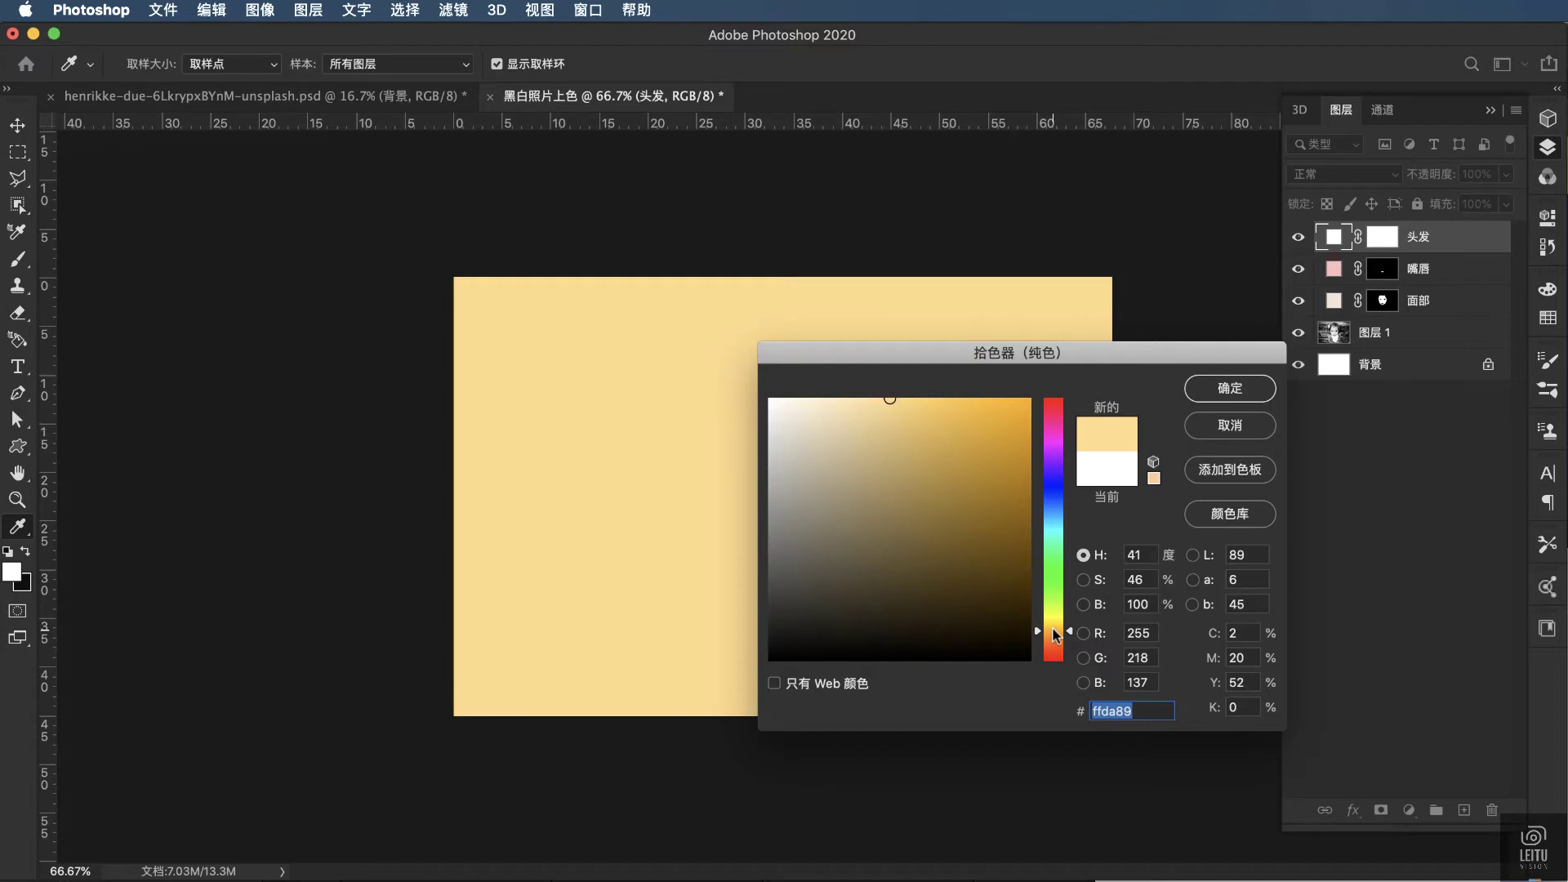
click(1208, 396)
Step: Set the hair fill layer to Color blend mode and select its mask
click(1347, 174)
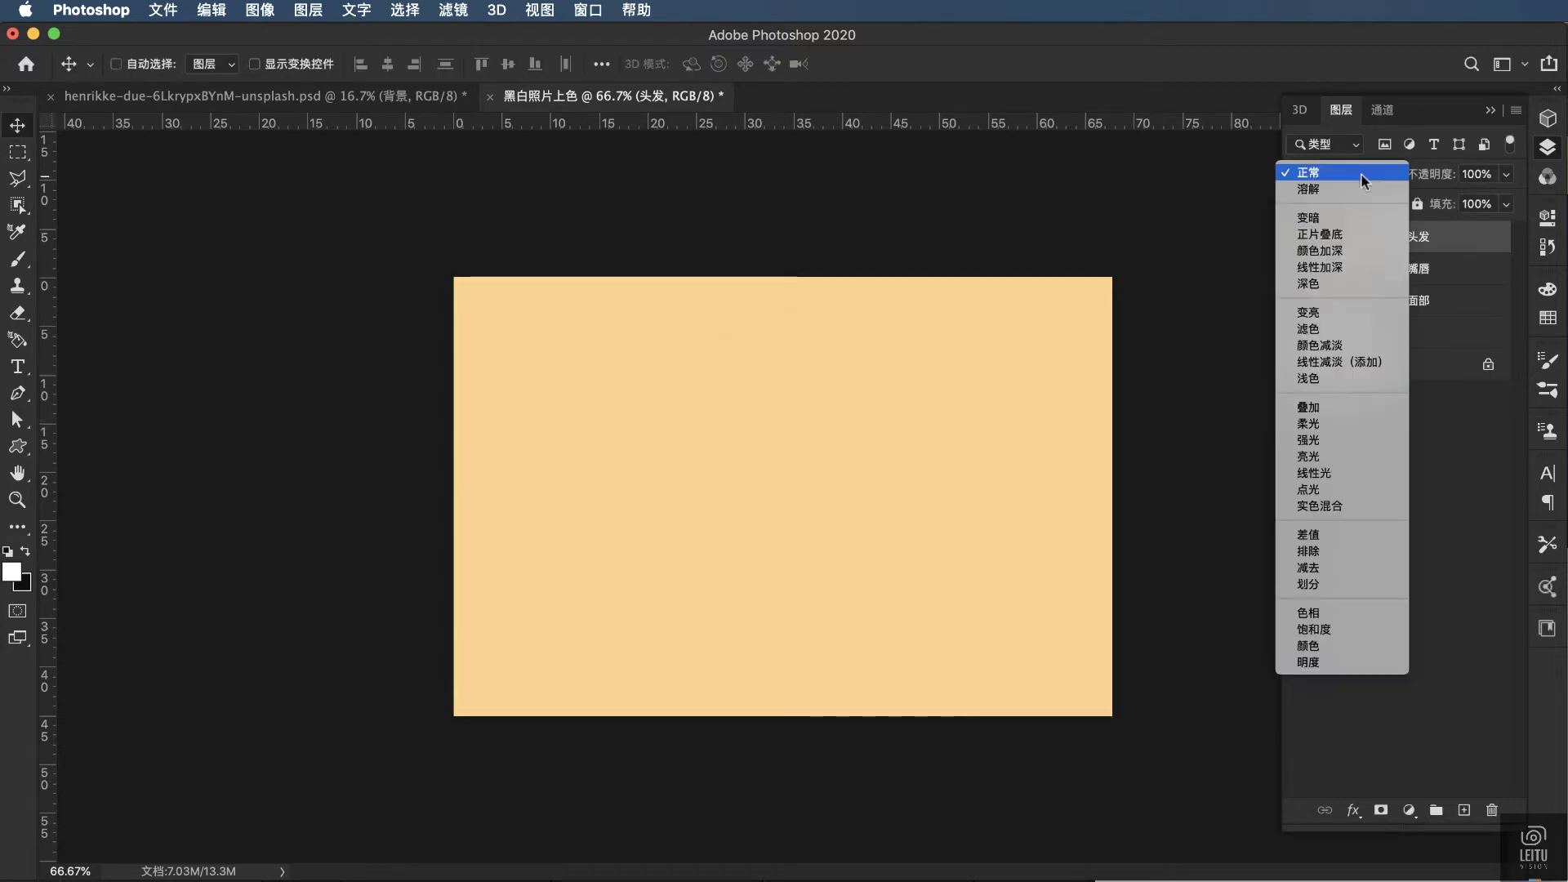
click(1331, 647)
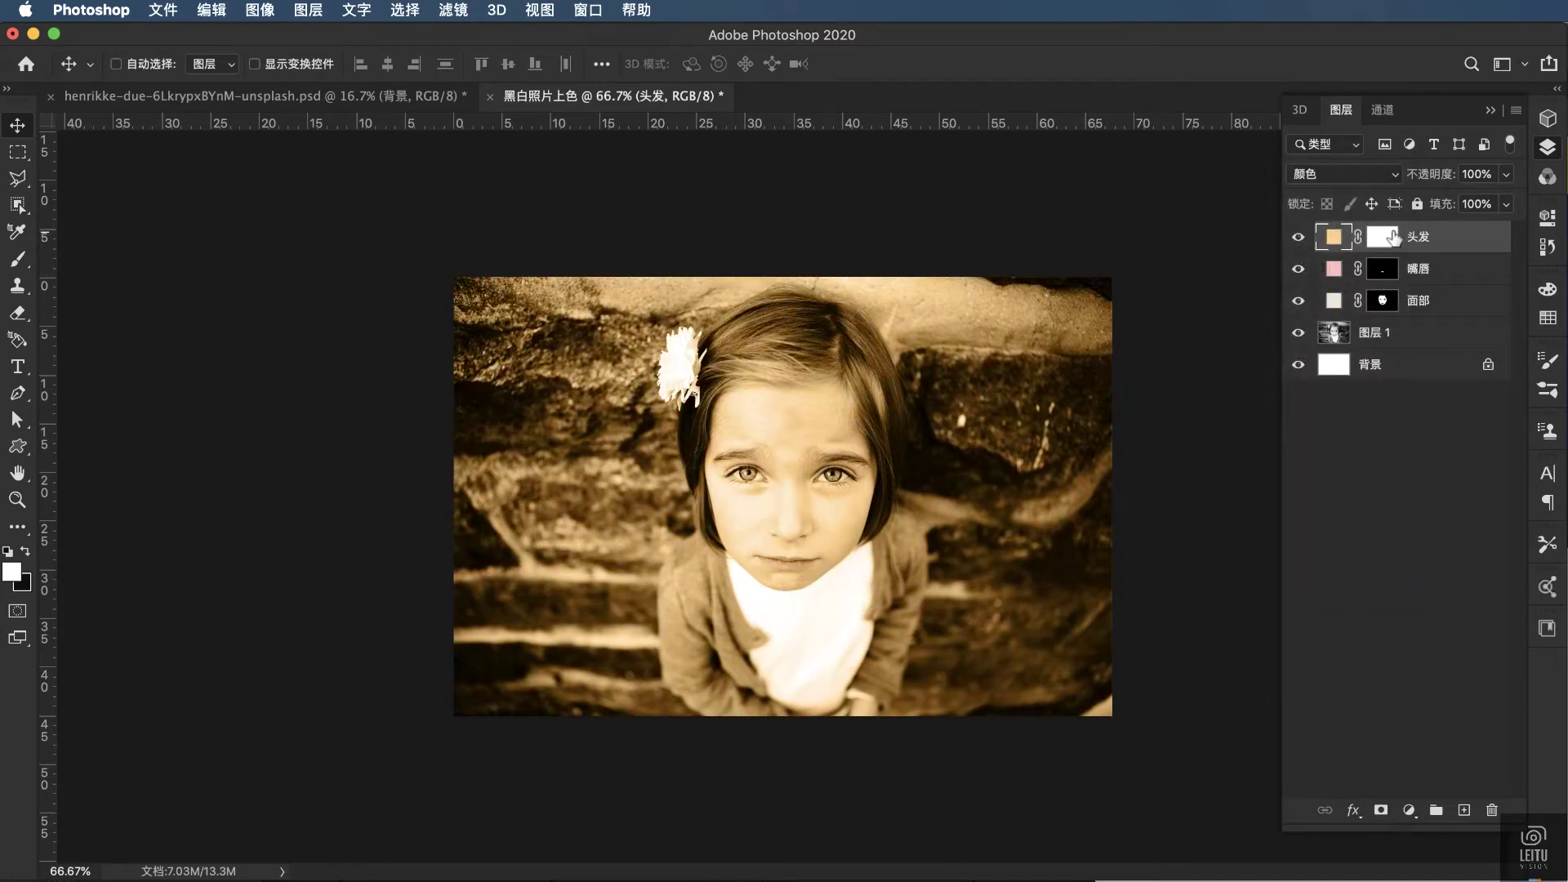
click(1384, 237)
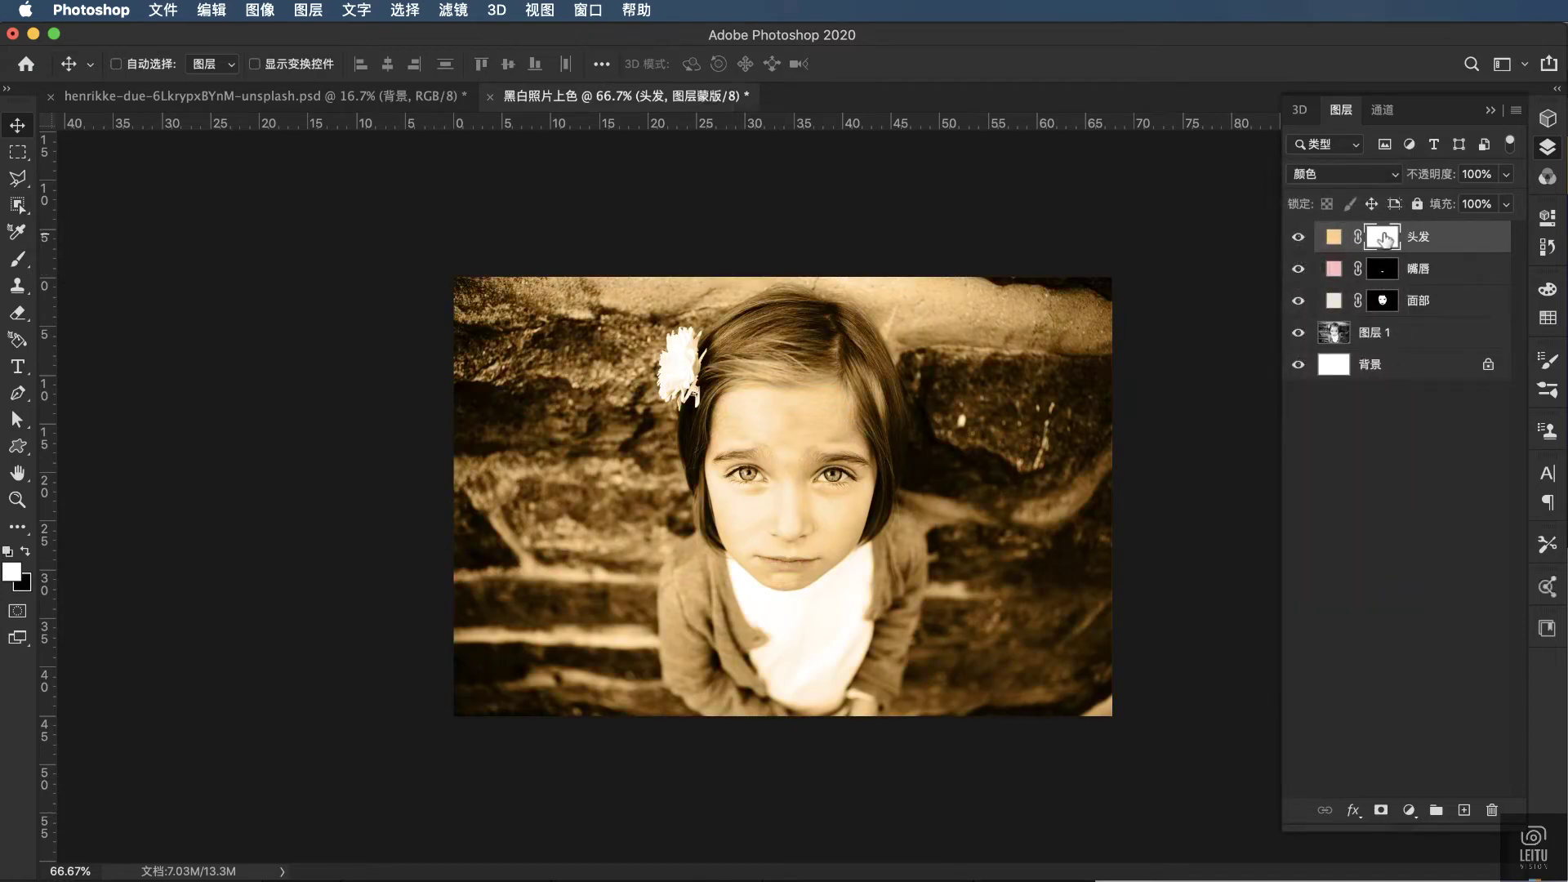
Step: Invert the 头发 mask, then paint hair colour over the top of the head and both strands
key(ctrl+i)
click(22, 263)
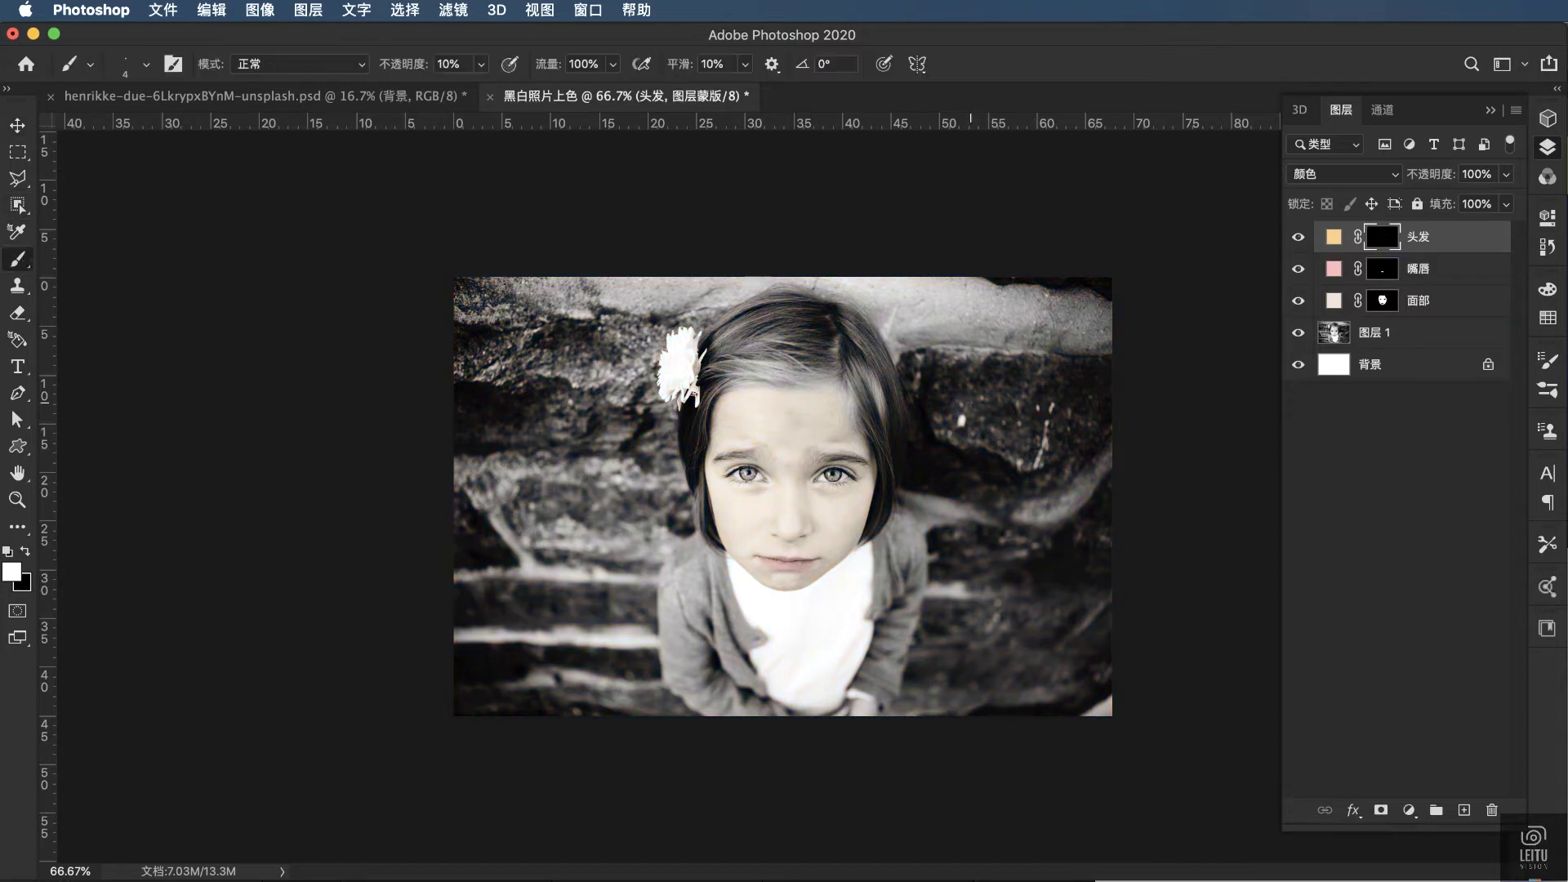
key(ctrl+plus)
key(ctrl+plus)
key(ctrl+plus)
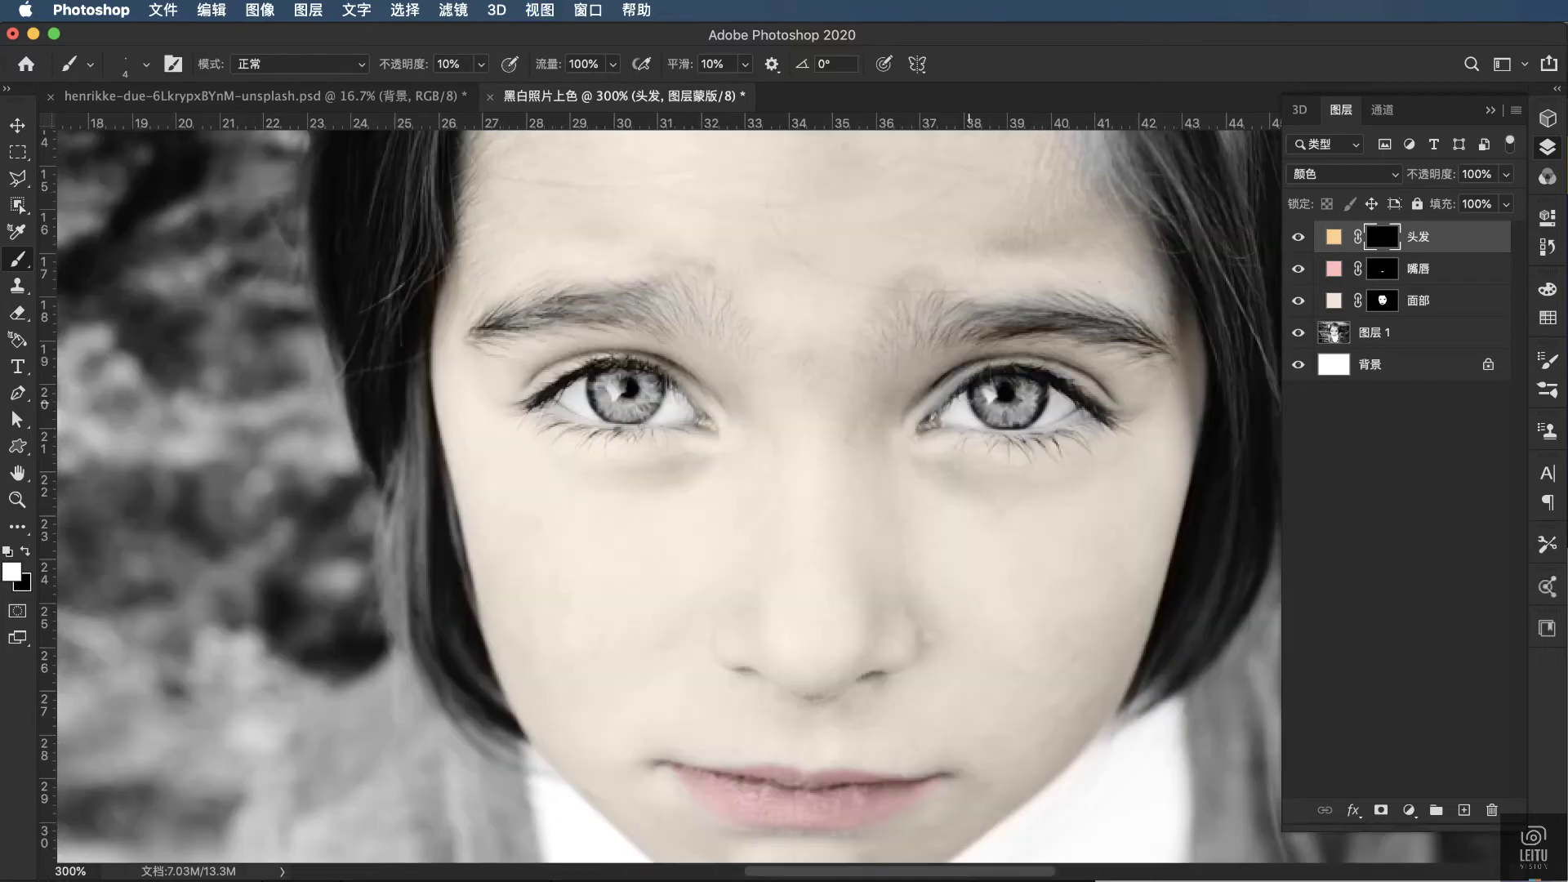
scroll(660, 496, up, 5)
scroll(660, 496, up, 5)
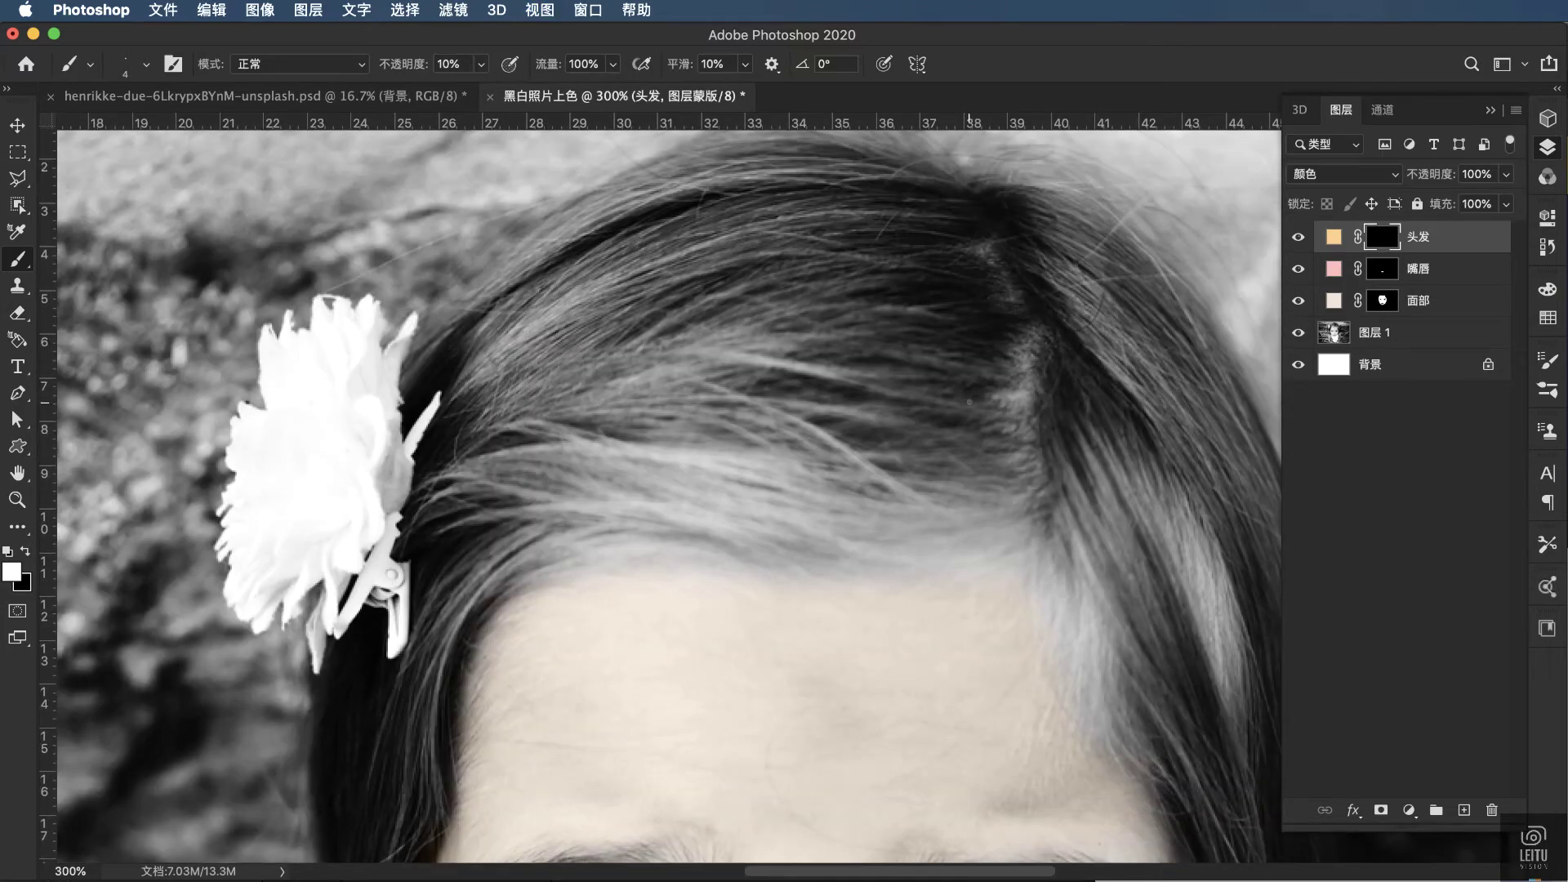
scroll(660, 496, right, 2)
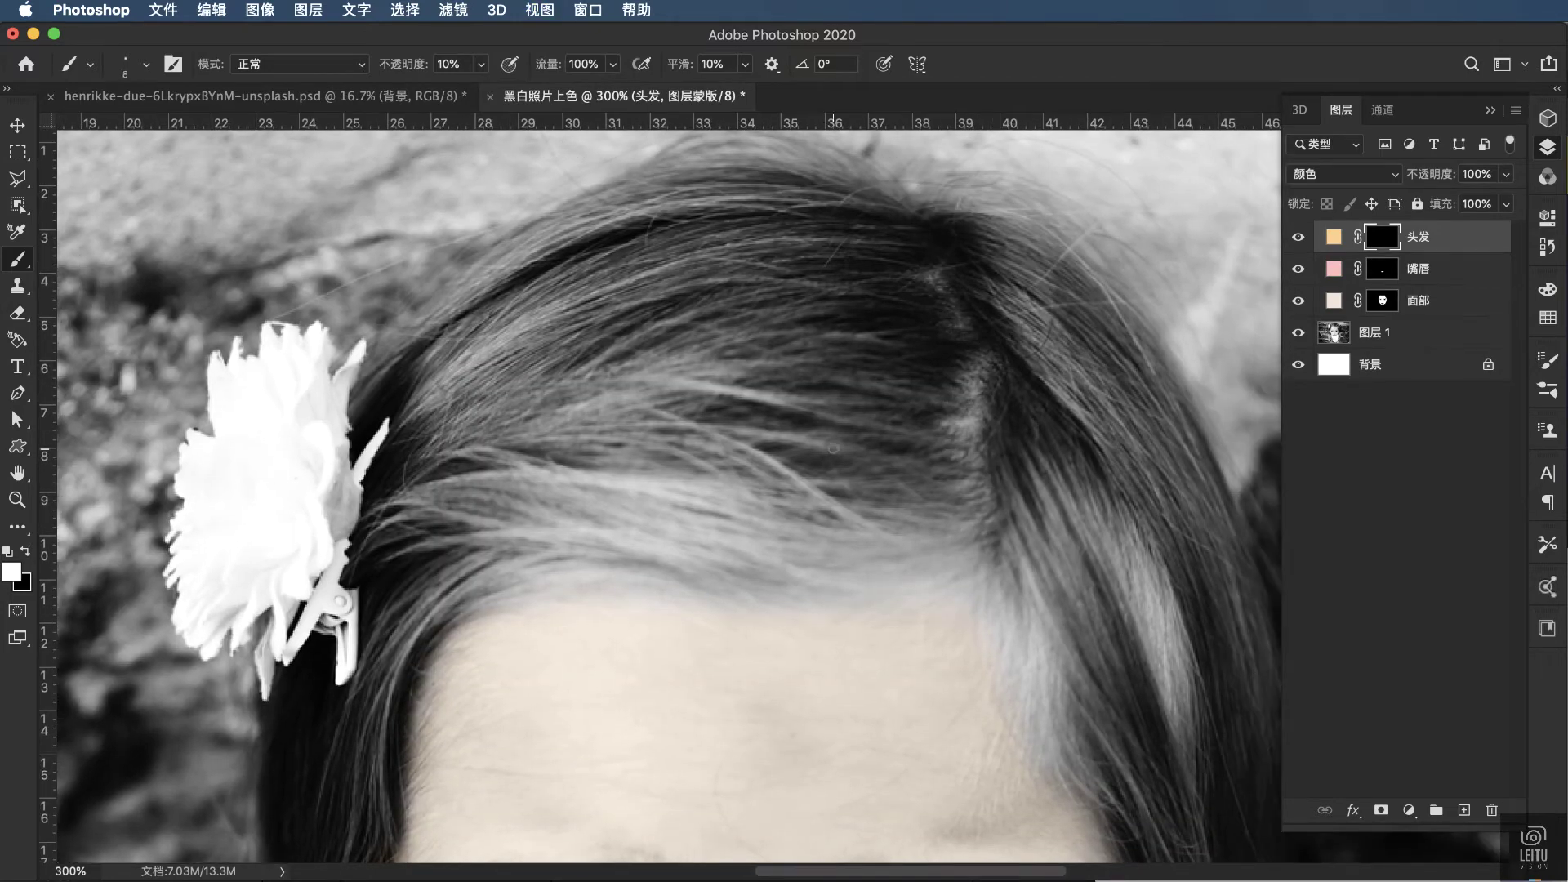
key(bracketright)
key(bracketright)
key(bracketright)
key(bracketright)
key(bracketright)
key(bracketright)
key(bracketright)
key(bracketright)
key(bracketright)
mouse_move(888, 404)
mouse_down()
mouse_move(719, 413)
mouse_move(837, 523)
mouse_up()
key(0)
mouse_move(567, 410)
mouse_down()
mouse_move(1127, 653)
mouse_move(1077, 457)
mouse_move(710, 245)
mouse_move(562, 273)
mouse_up()
scroll(416, 490, down, 8)
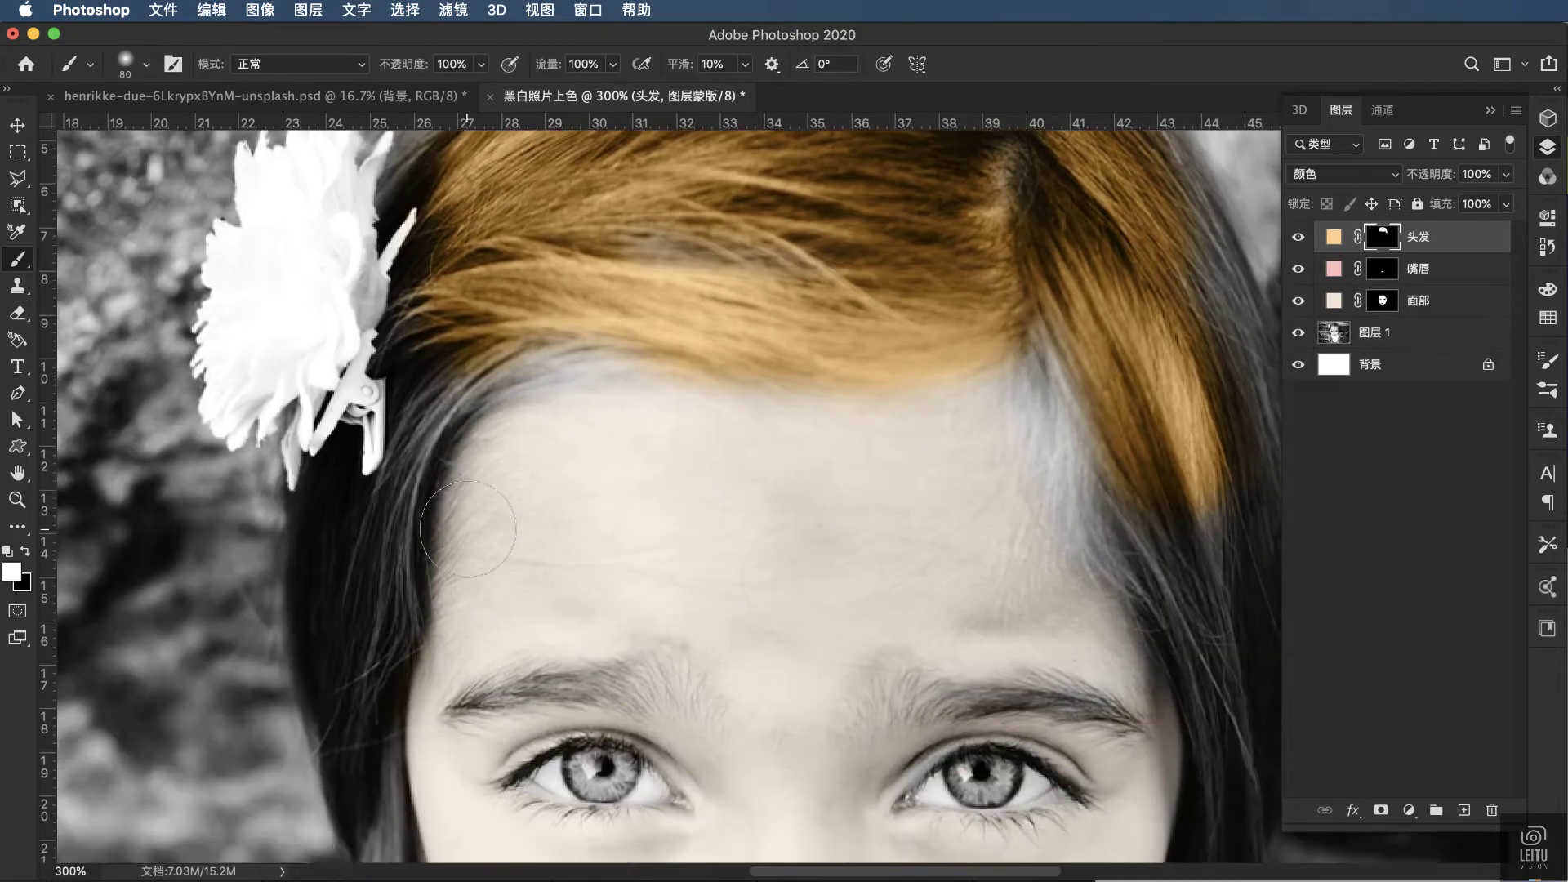
scroll(398, 318, down, 2)
drag(399, 318, 349, 427)
Step: Extend the hair colour along the upper-left hairline and down both hair strands
key(bracketleft)
key(bracketleft)
key(bracketleft)
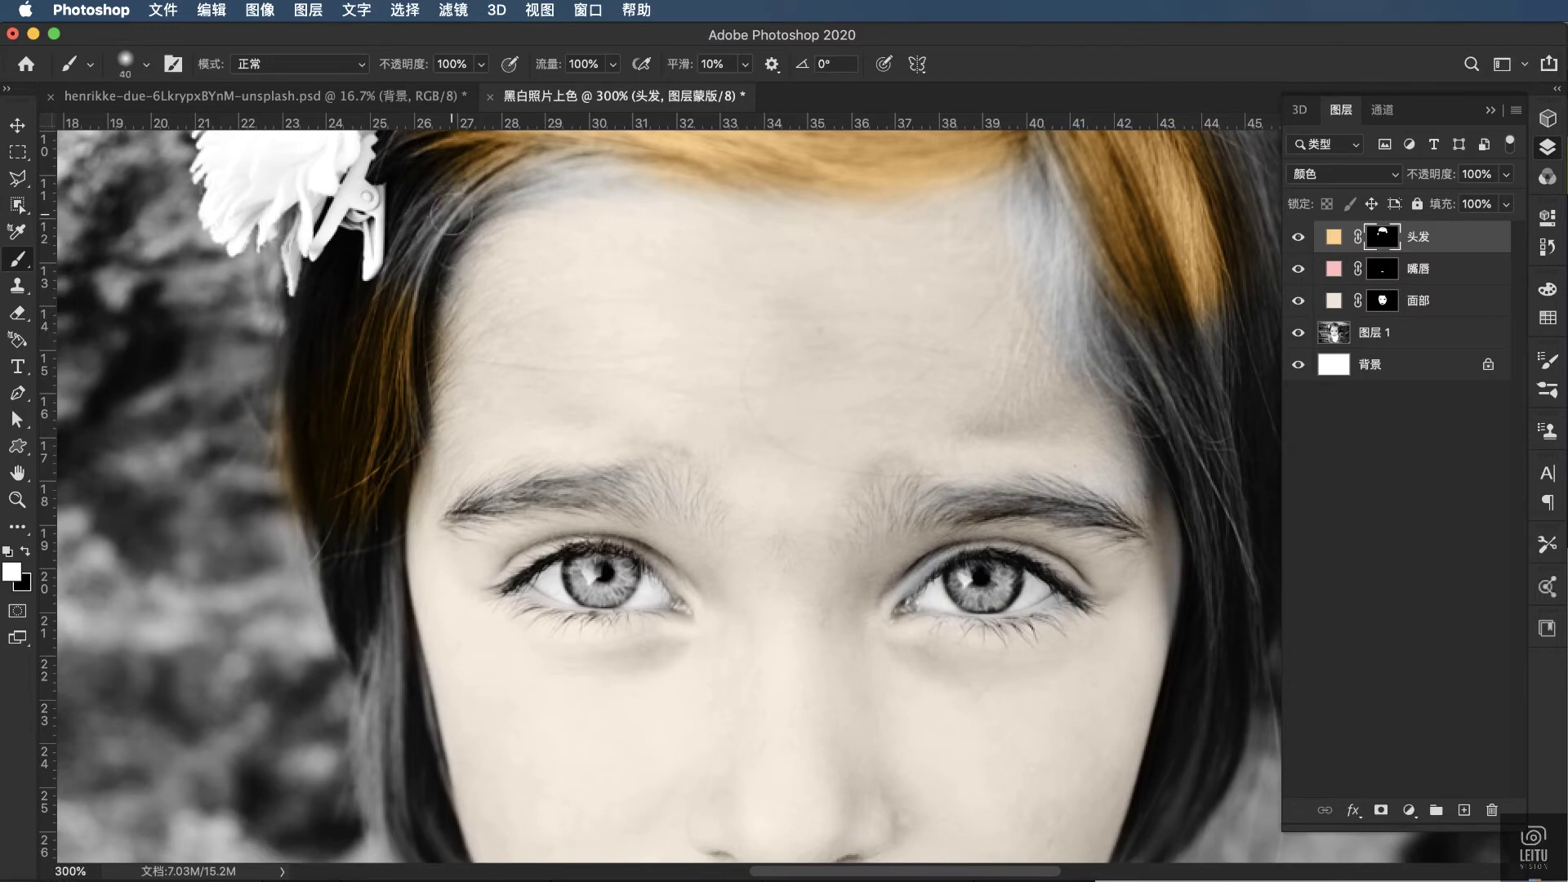
drag(434, 274, 459, 194)
key(bracketleft)
scroll(380, 359, down, 2)
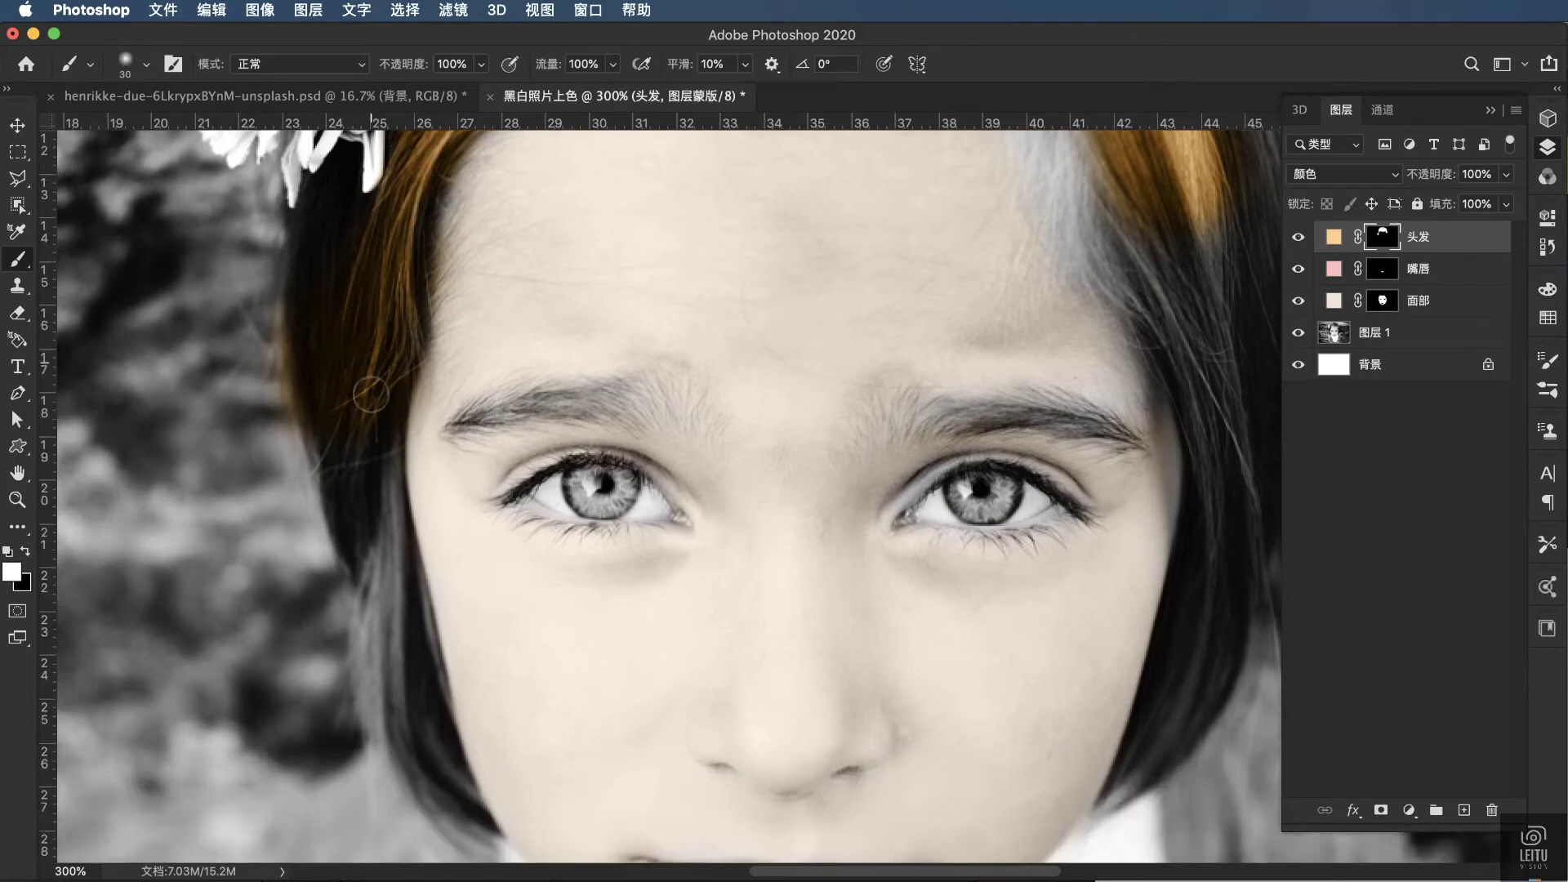
drag(373, 519, 395, 575)
scroll(395, 563, down, 3)
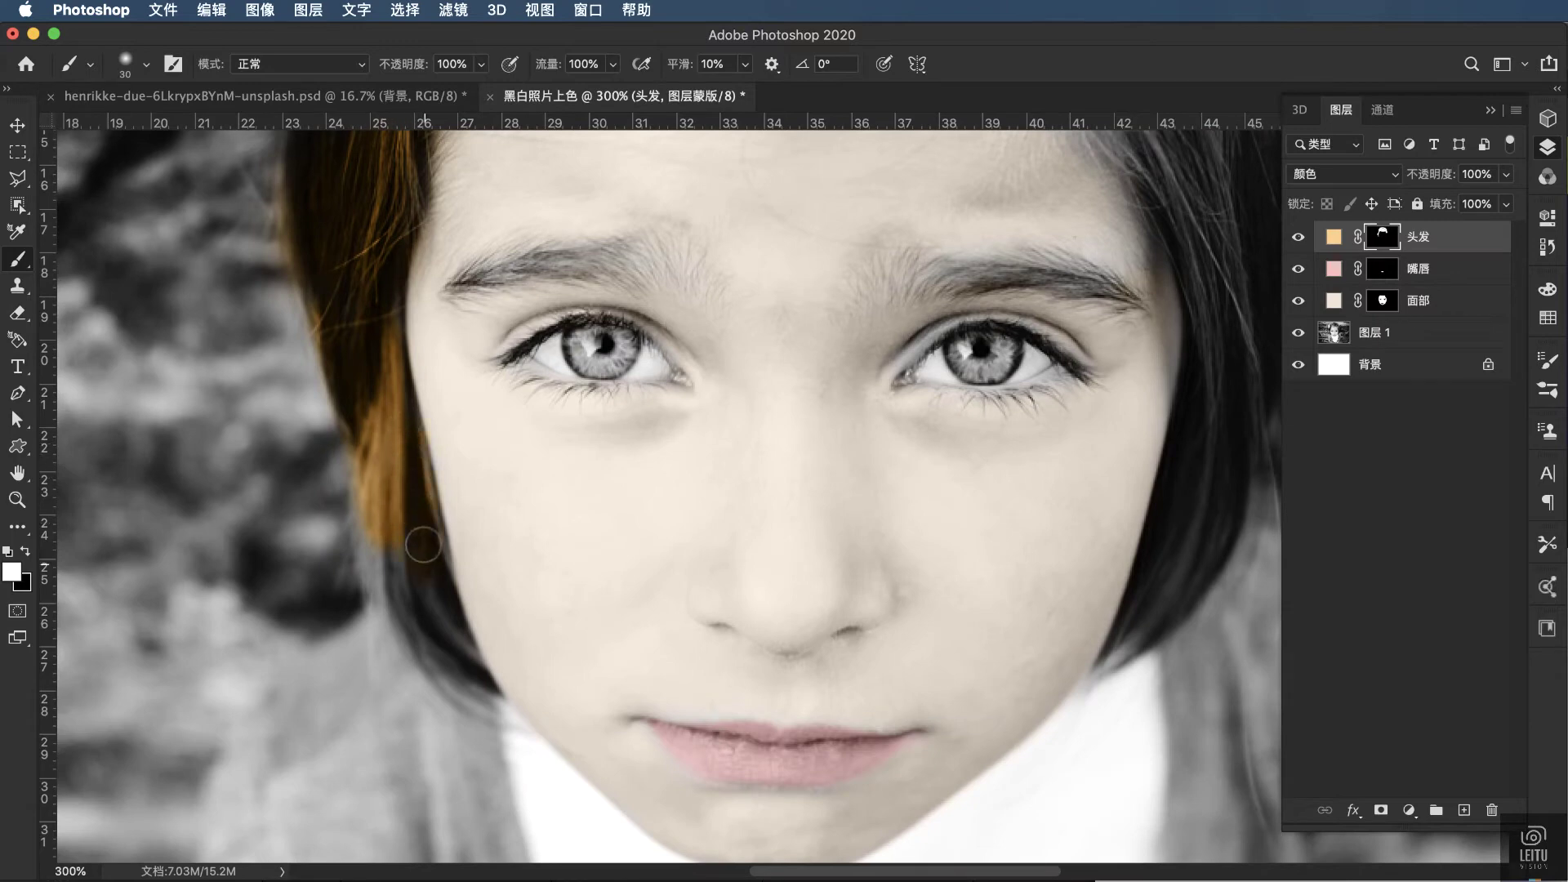
drag(404, 543, 446, 652)
scroll(374, 484, up, 3)
scroll(374, 483, up, 3)
scroll(374, 483, right, 3)
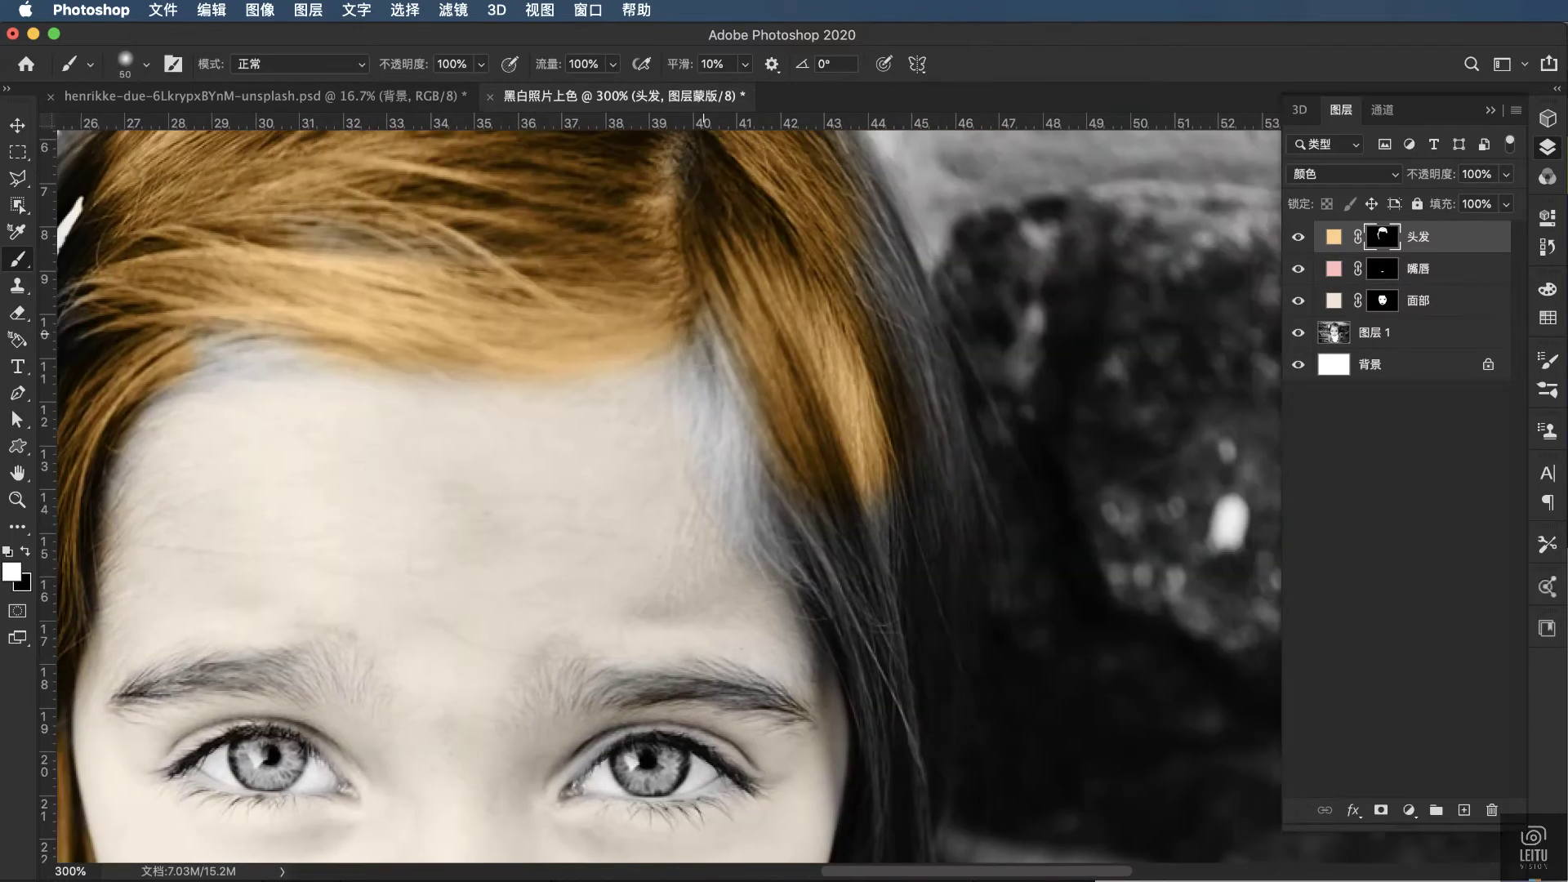
drag(702, 388, 902, 594)
scroll(909, 596, down, 2)
scroll(906, 571, down, 3)
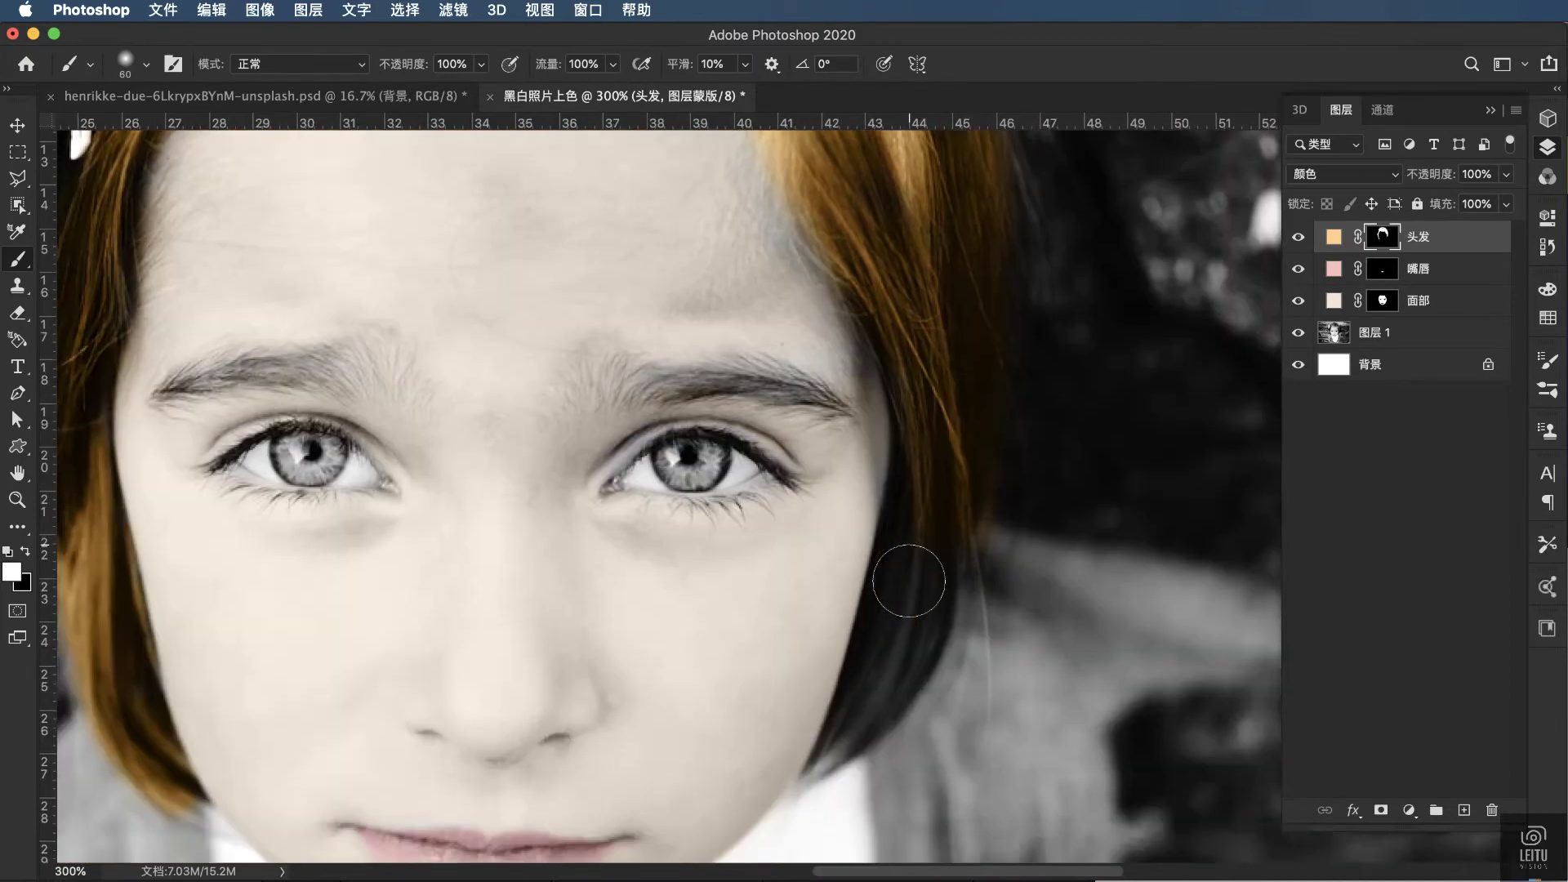
scroll(909, 580, down, 2)
scroll(909, 581, left, 1)
drag(990, 308, 947, 511)
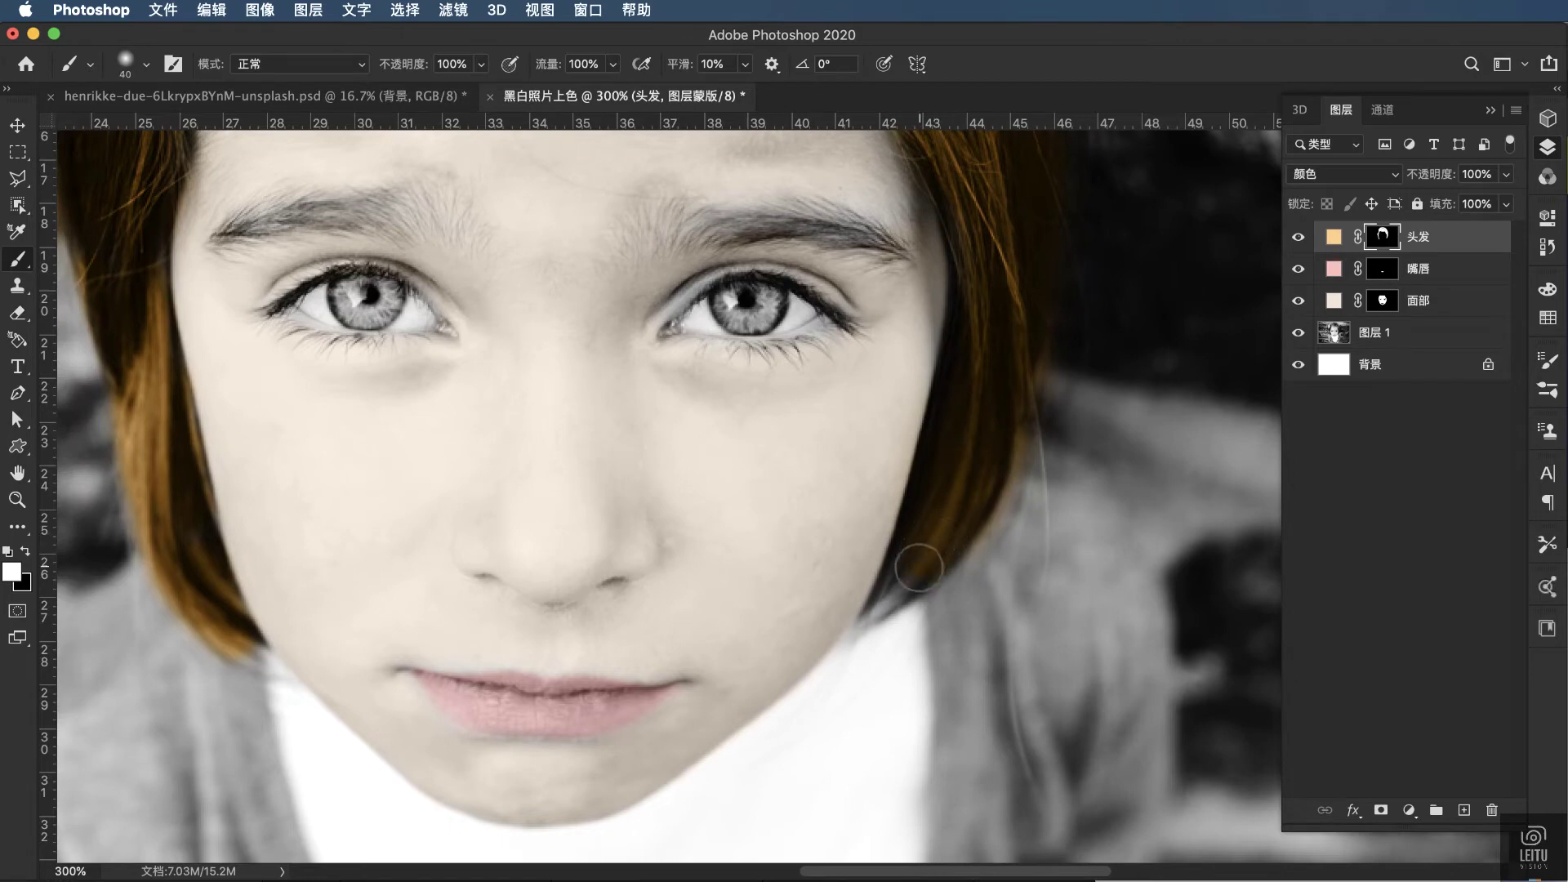
key(bracketleft)
key(bracketleft)
key(bracketleft)
key(bracketleft)
key(bracketleft)
key(bracketleft)
scroll(1006, 463, up, 10)
scroll(996, 467, up, 5)
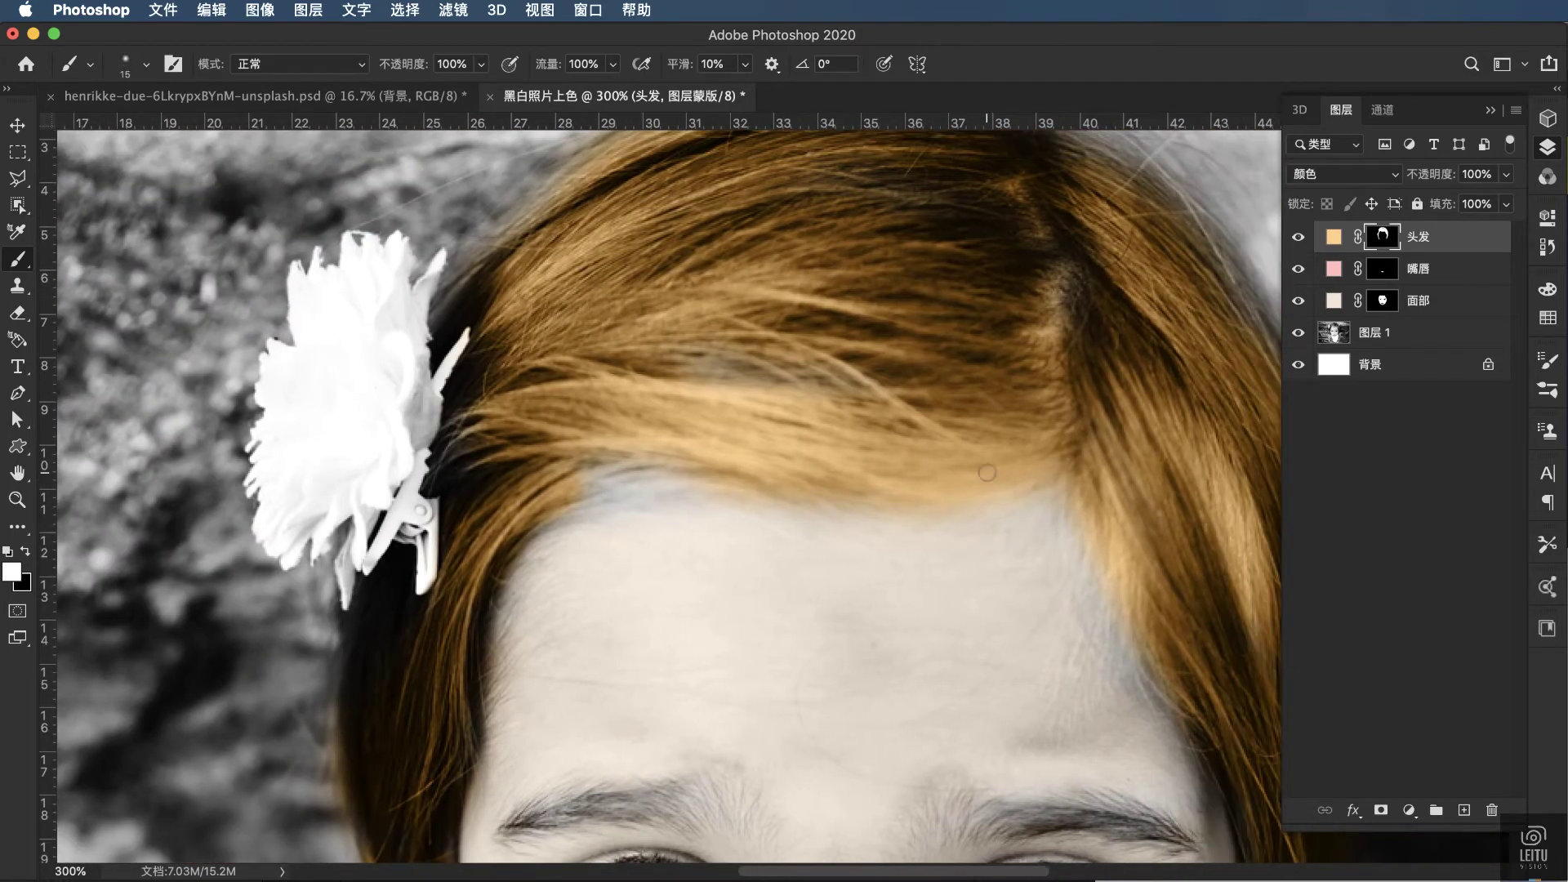
key(bracketright)
key(bracketright)
key(bracketright)
scroll(1072, 494, right, 5)
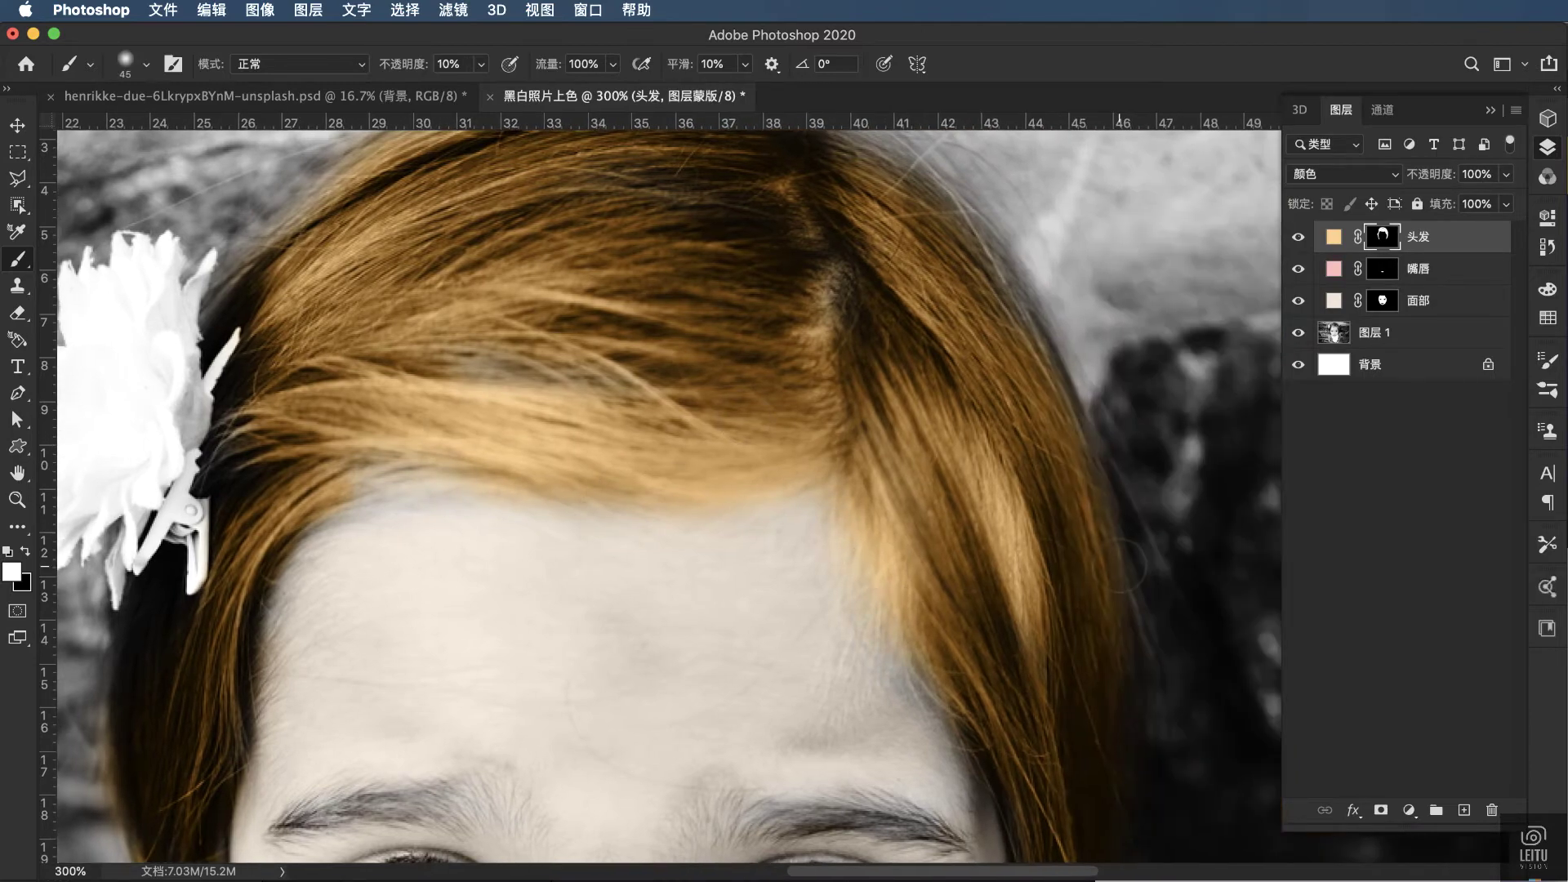
scroll(1094, 531, up, 5)
Step: With the red mask overlay shown, fill in the hair edges and the top of the hair
key(backslash)
scroll(979, 474, left, 3)
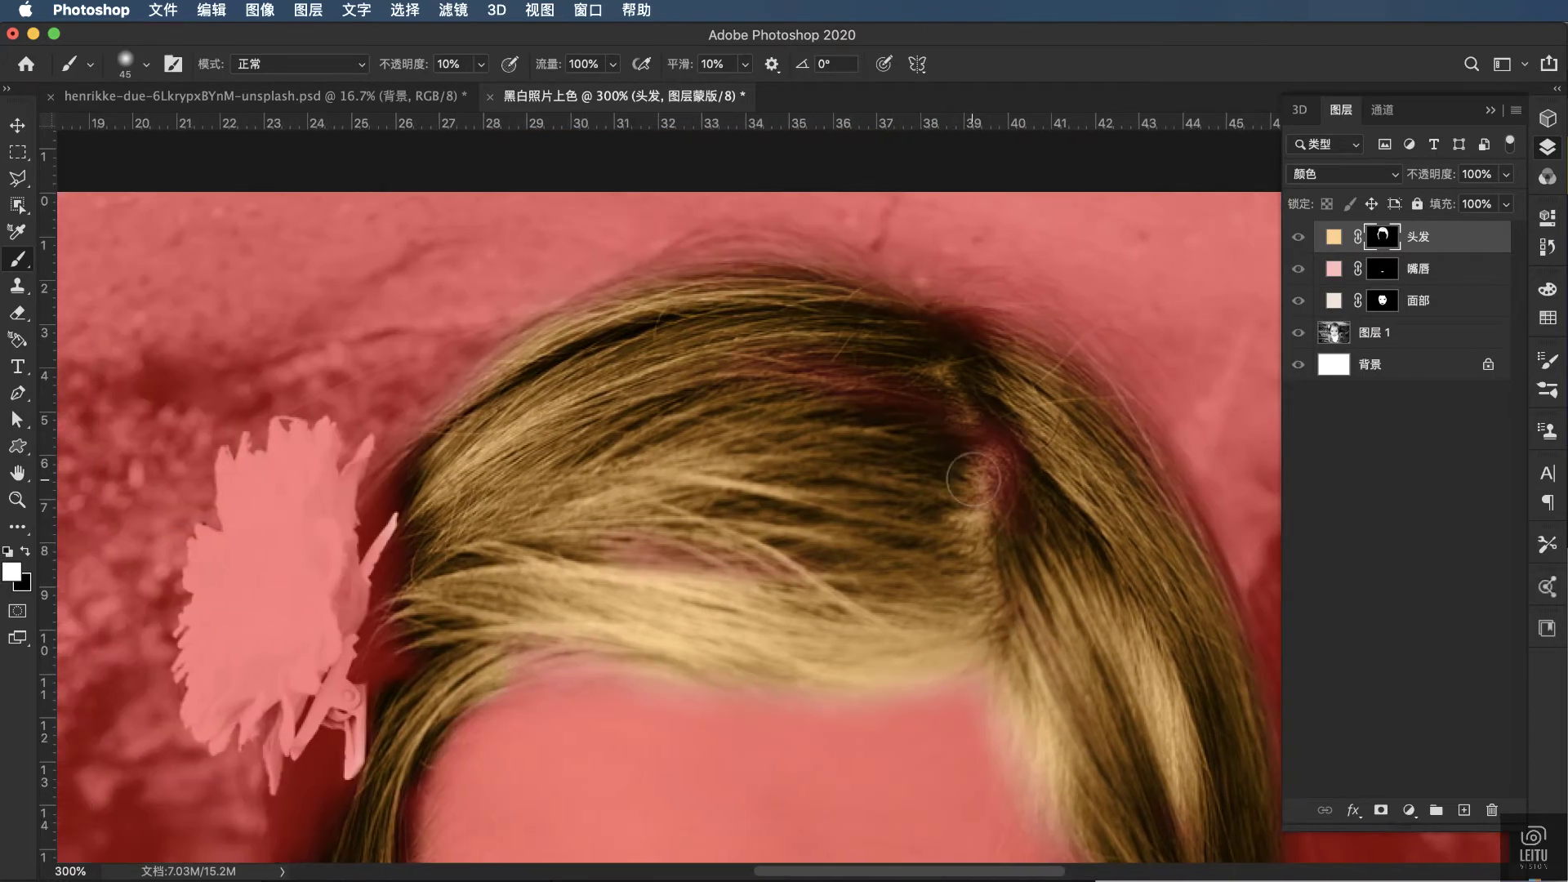
key(0)
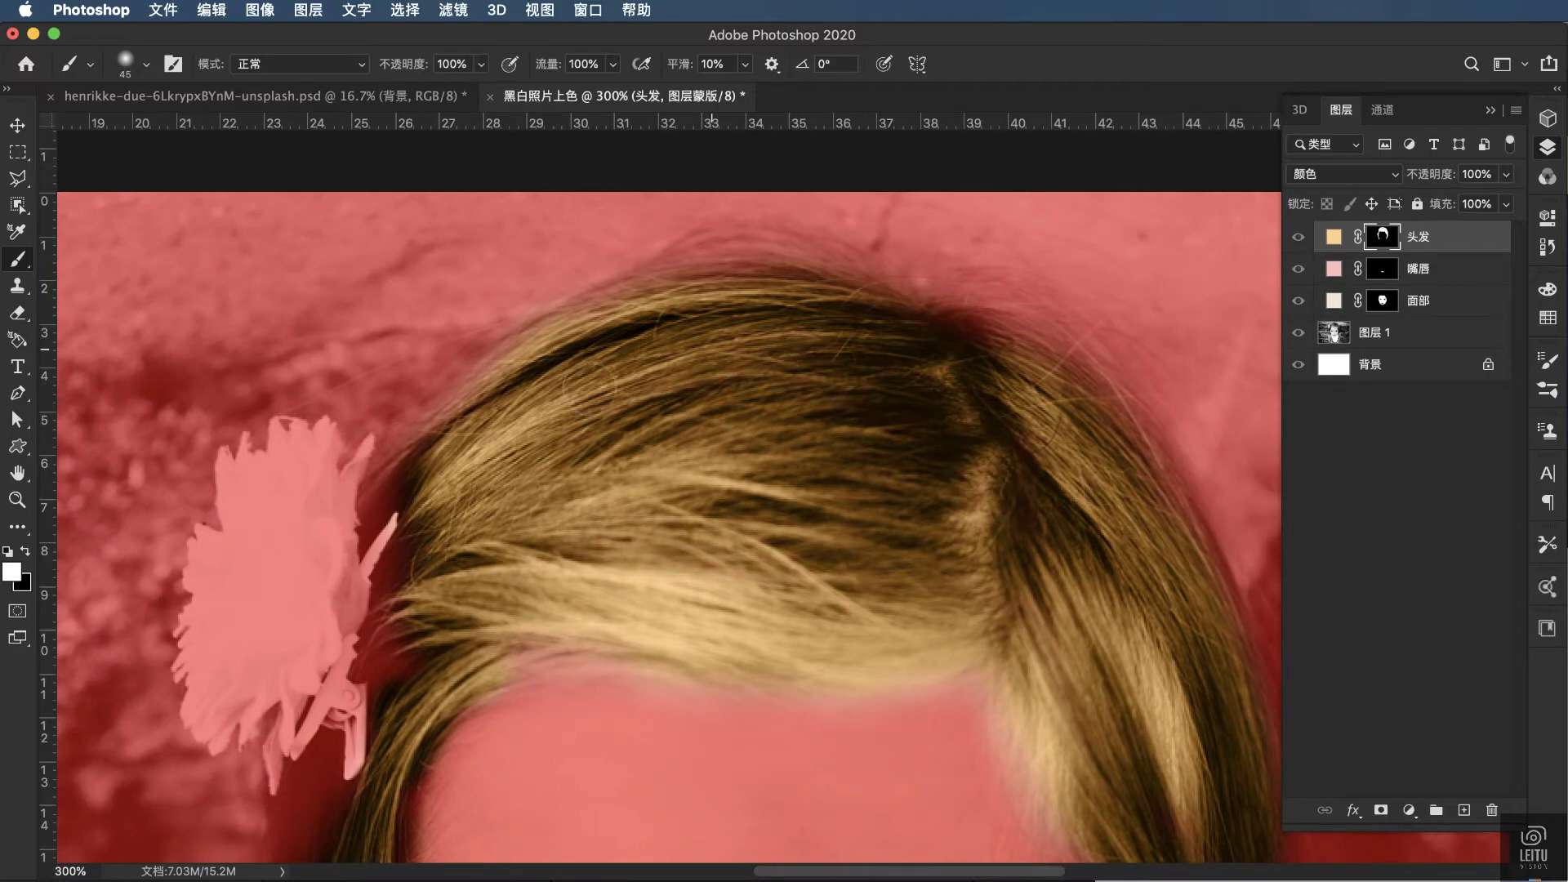
scroll(979, 441, down, 5)
scroll(1016, 455, down, 5)
scroll(1017, 455, up, 5)
scroll(1016, 455, left, 5)
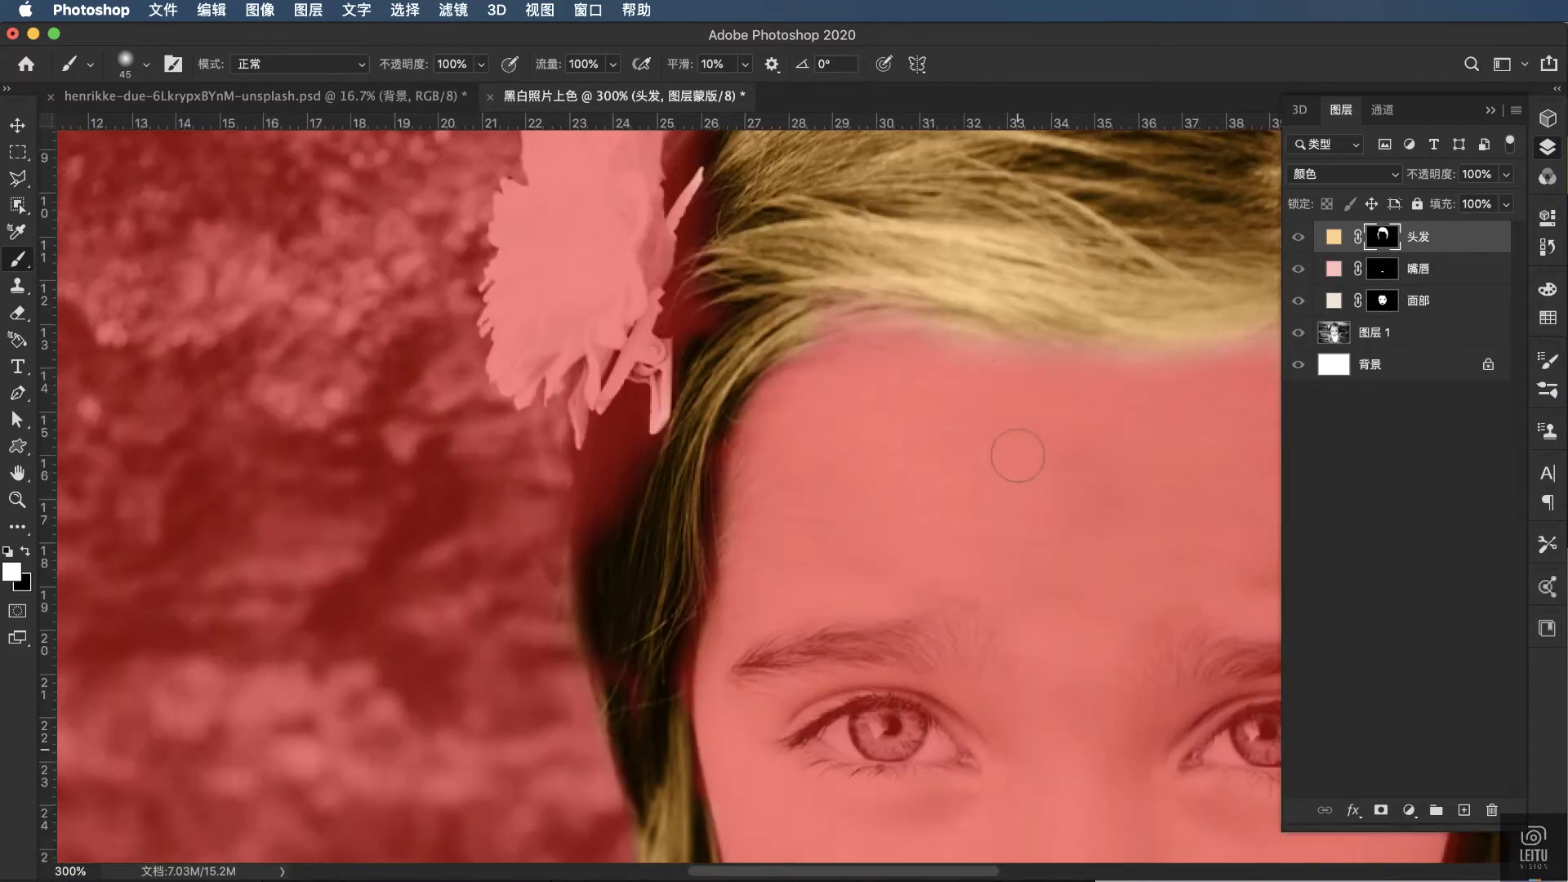
scroll(817, 531, up, 2)
drag(612, 623, 595, 644)
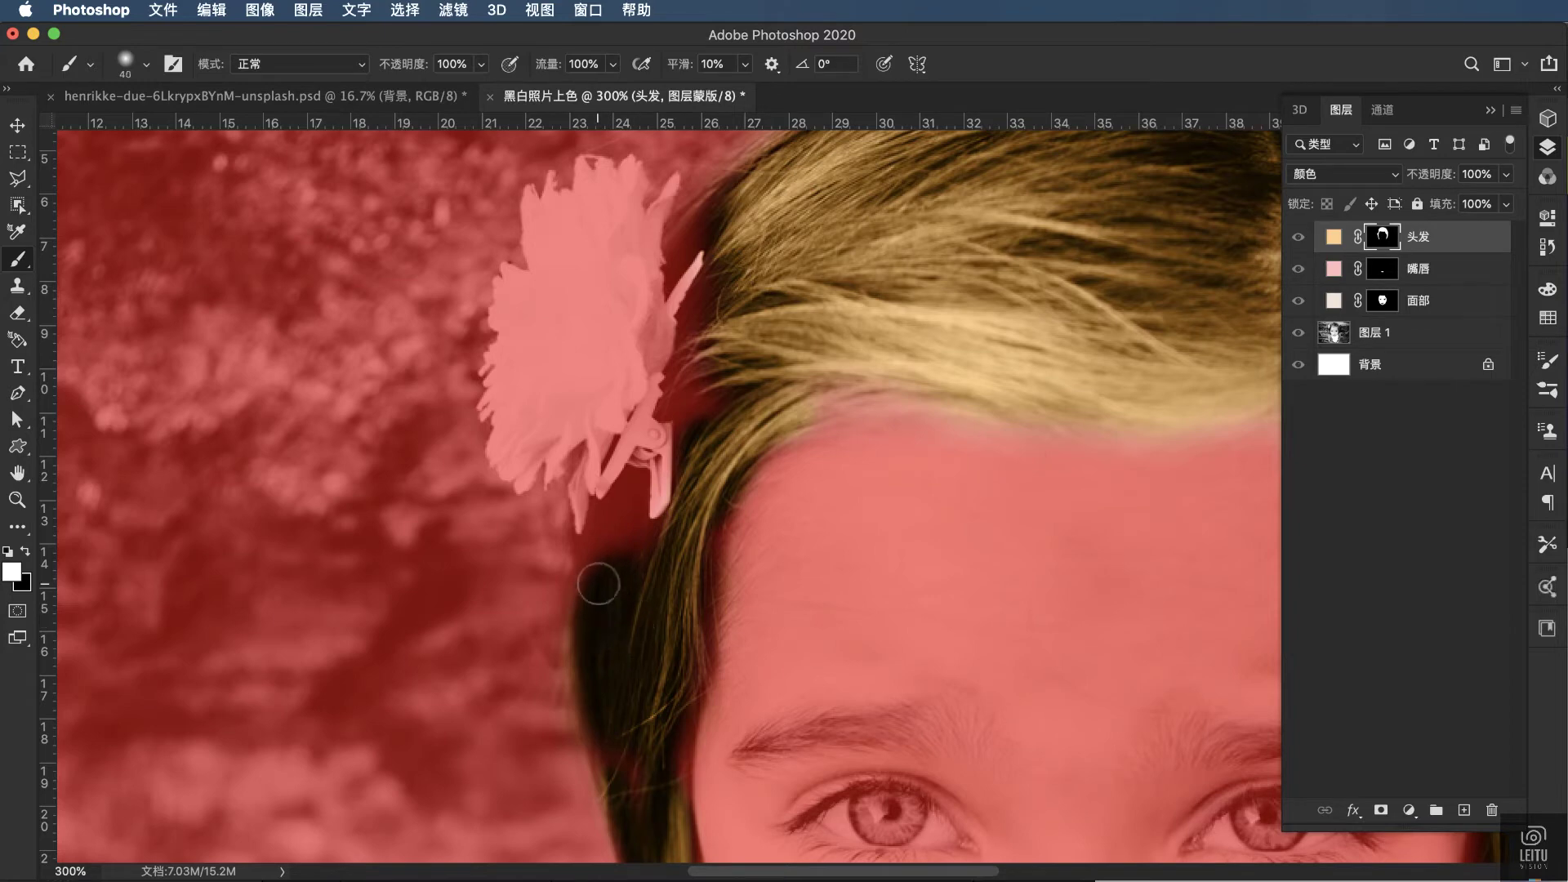
key(bracketleft)
key(bracketleft)
key(bracketleft)
mouse_move(599, 577)
mouse_down()
mouse_move(681, 398)
mouse_move(688, 347)
mouse_up()
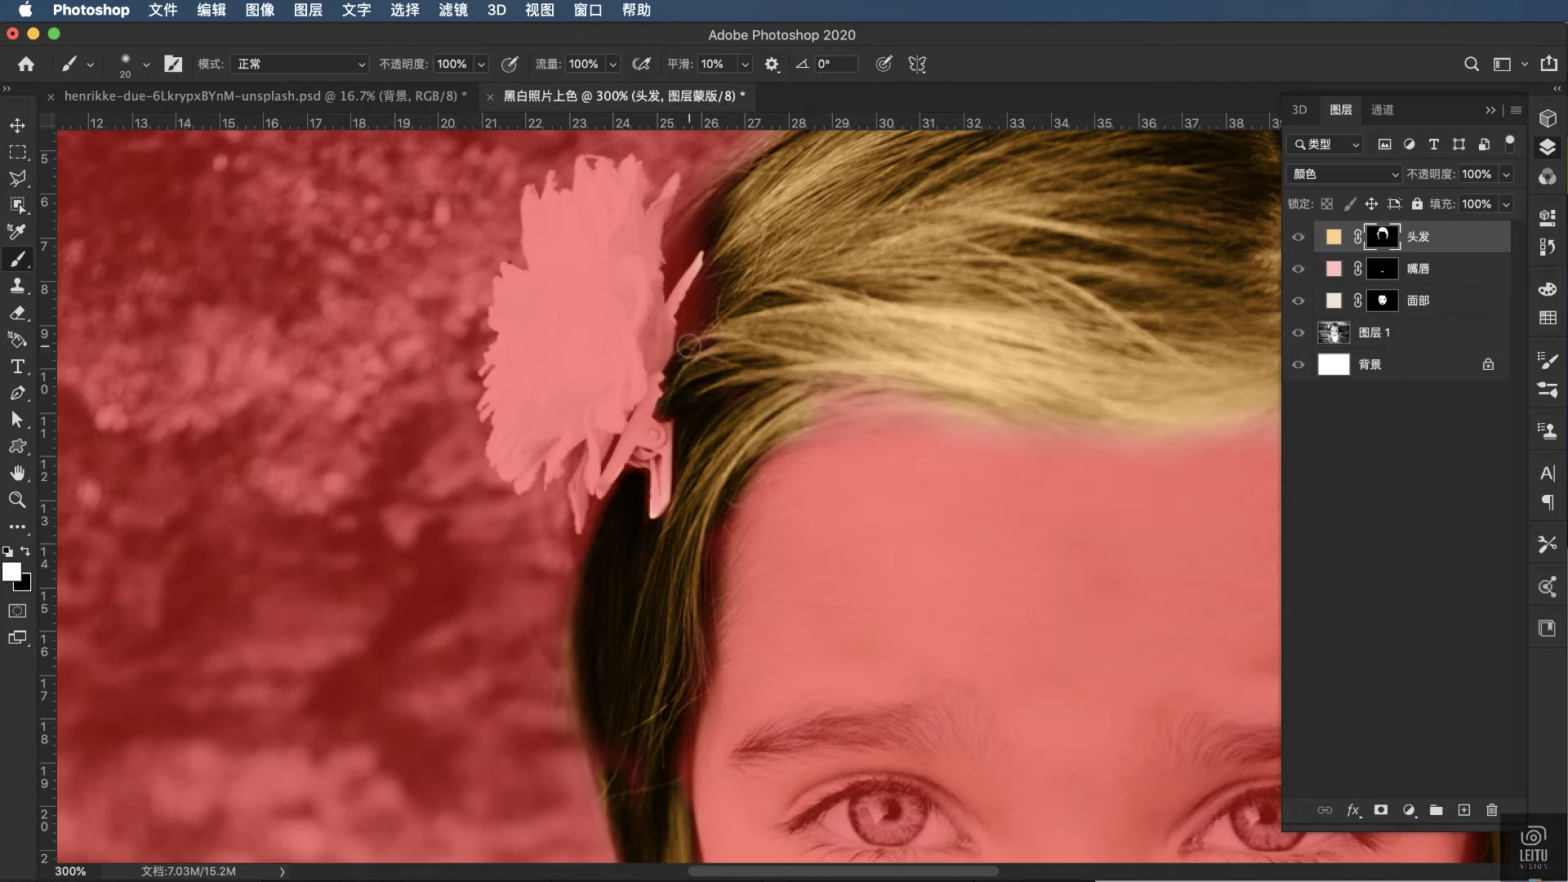
scroll(688, 351, up, 5)
mouse_move(669, 518)
mouse_down()
mouse_move(692, 454)
mouse_move(678, 417)
mouse_move(690, 454)
mouse_up()
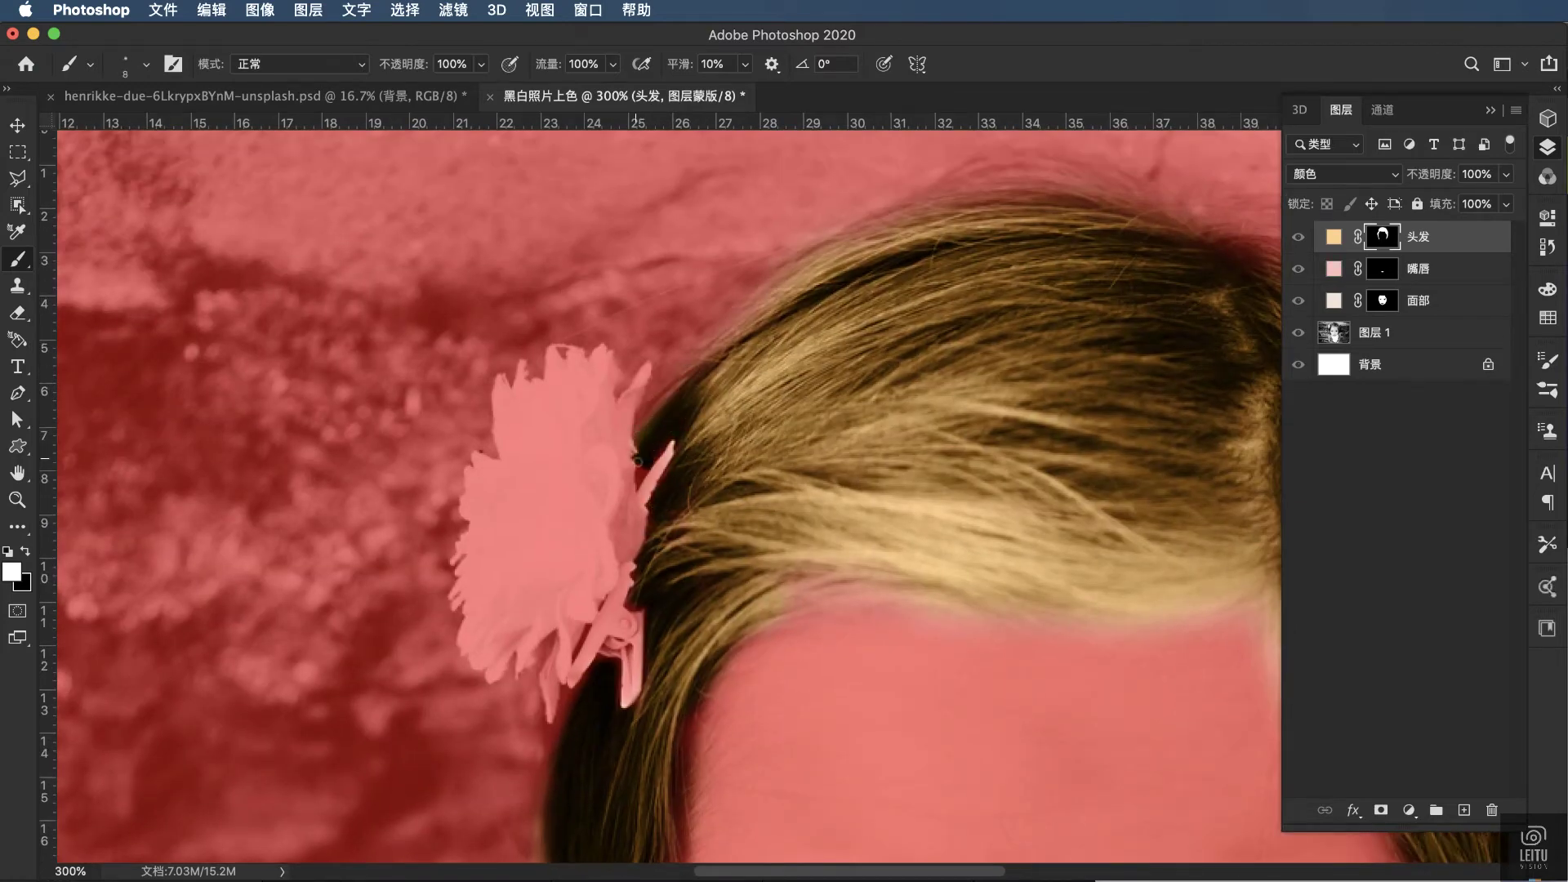
scroll(702, 446, right, 3)
scroll(702, 446, down, 3)
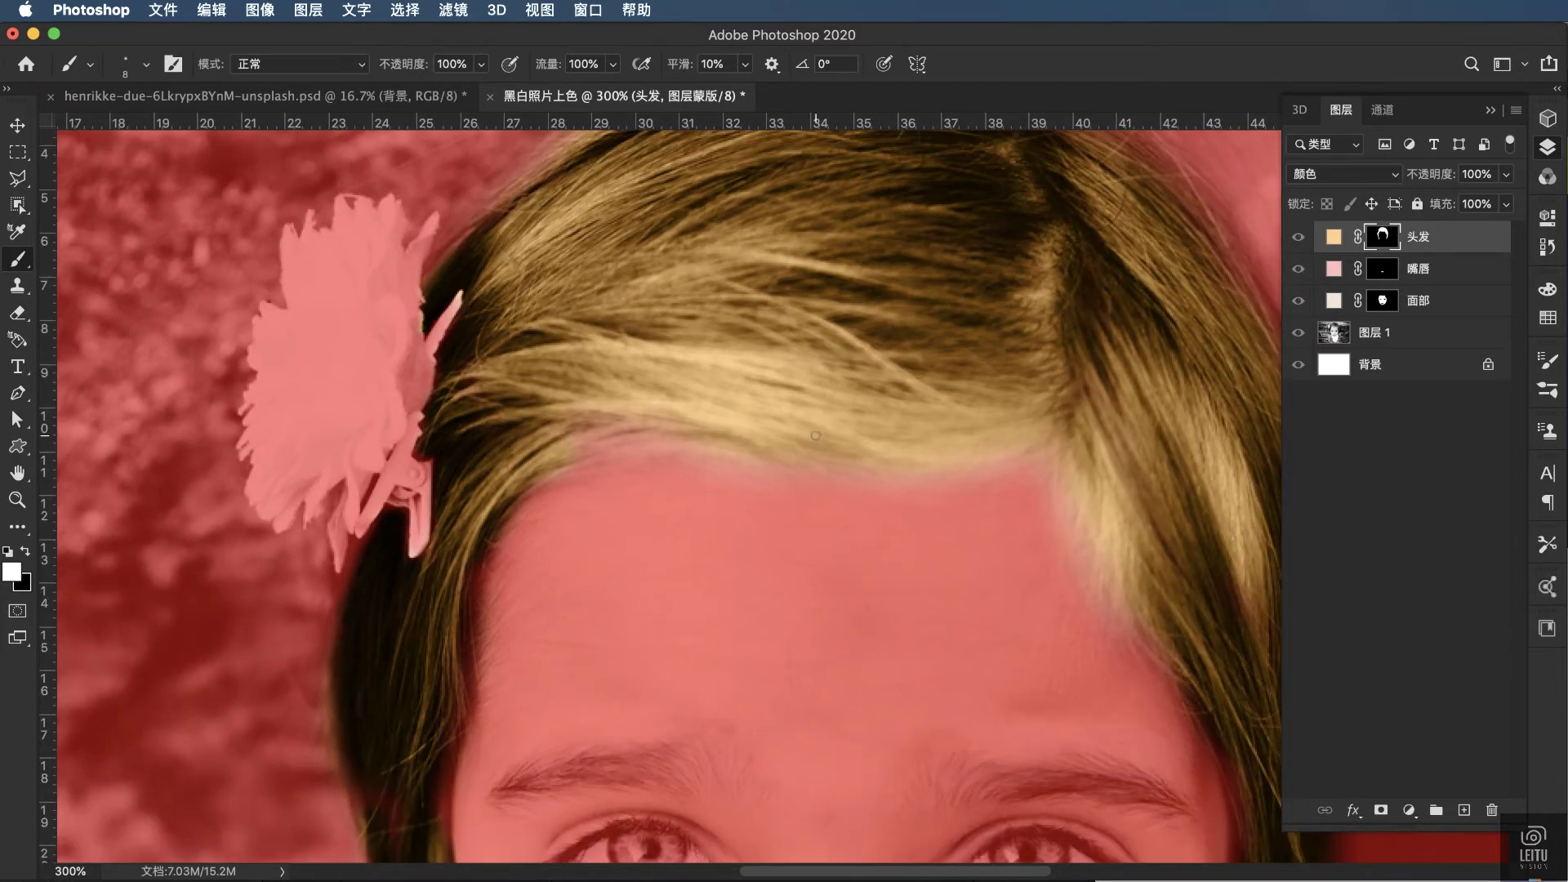
key(bracketright)
key(bracketright)
key(bracketright)
scroll(982, 433, up, 8)
scroll(982, 433, right, 5)
scroll(983, 433, down, 1)
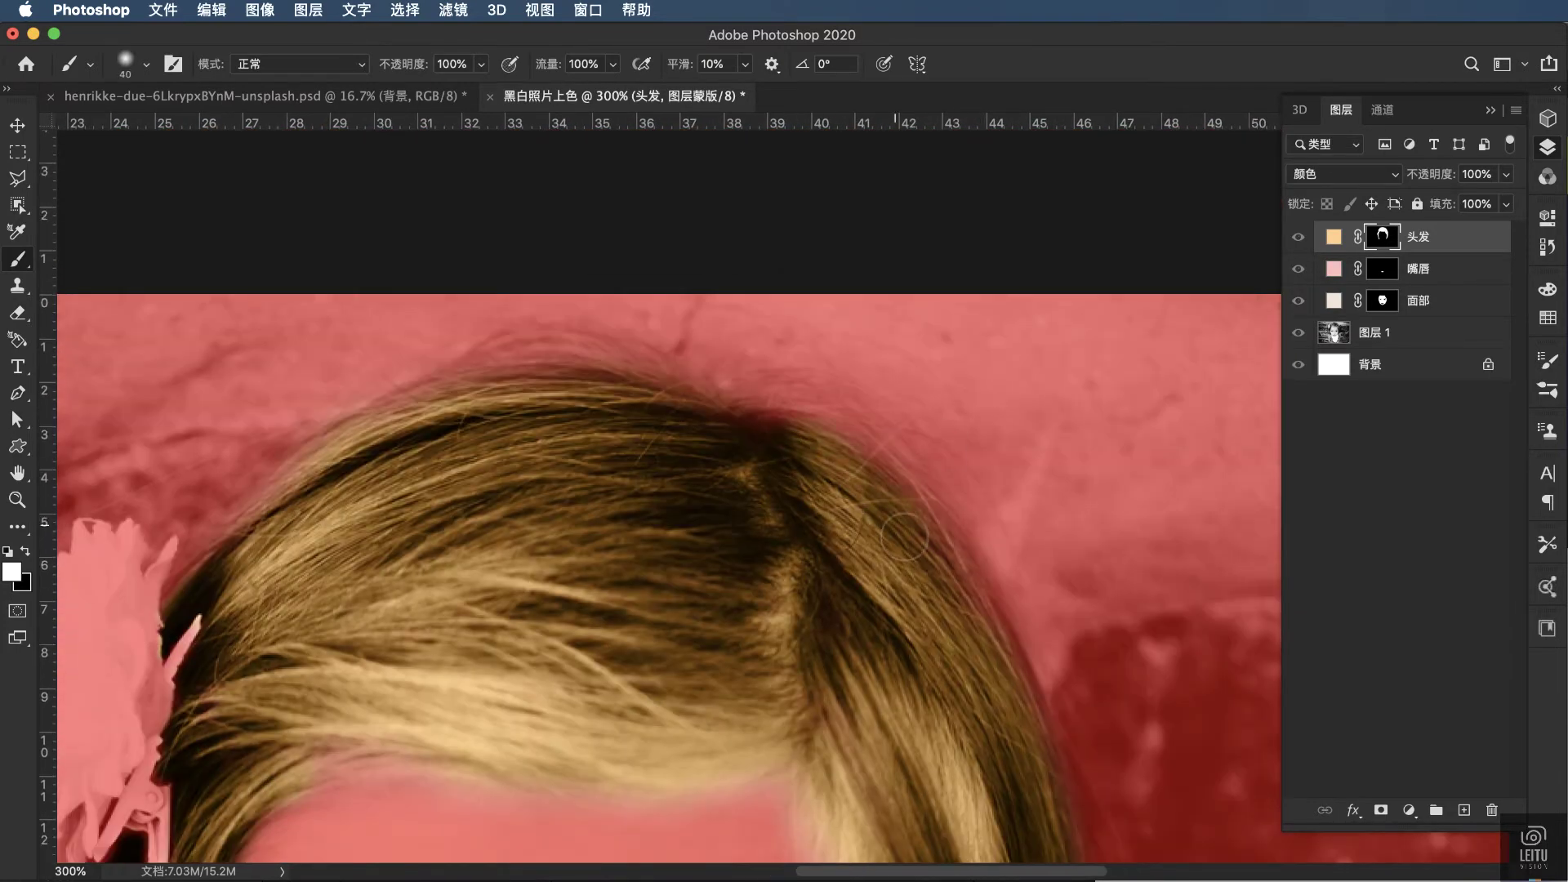
mouse_move(638, 397)
mouse_down()
mouse_move(392, 424)
mouse_move(286, 482)
mouse_move(253, 522)
mouse_up()
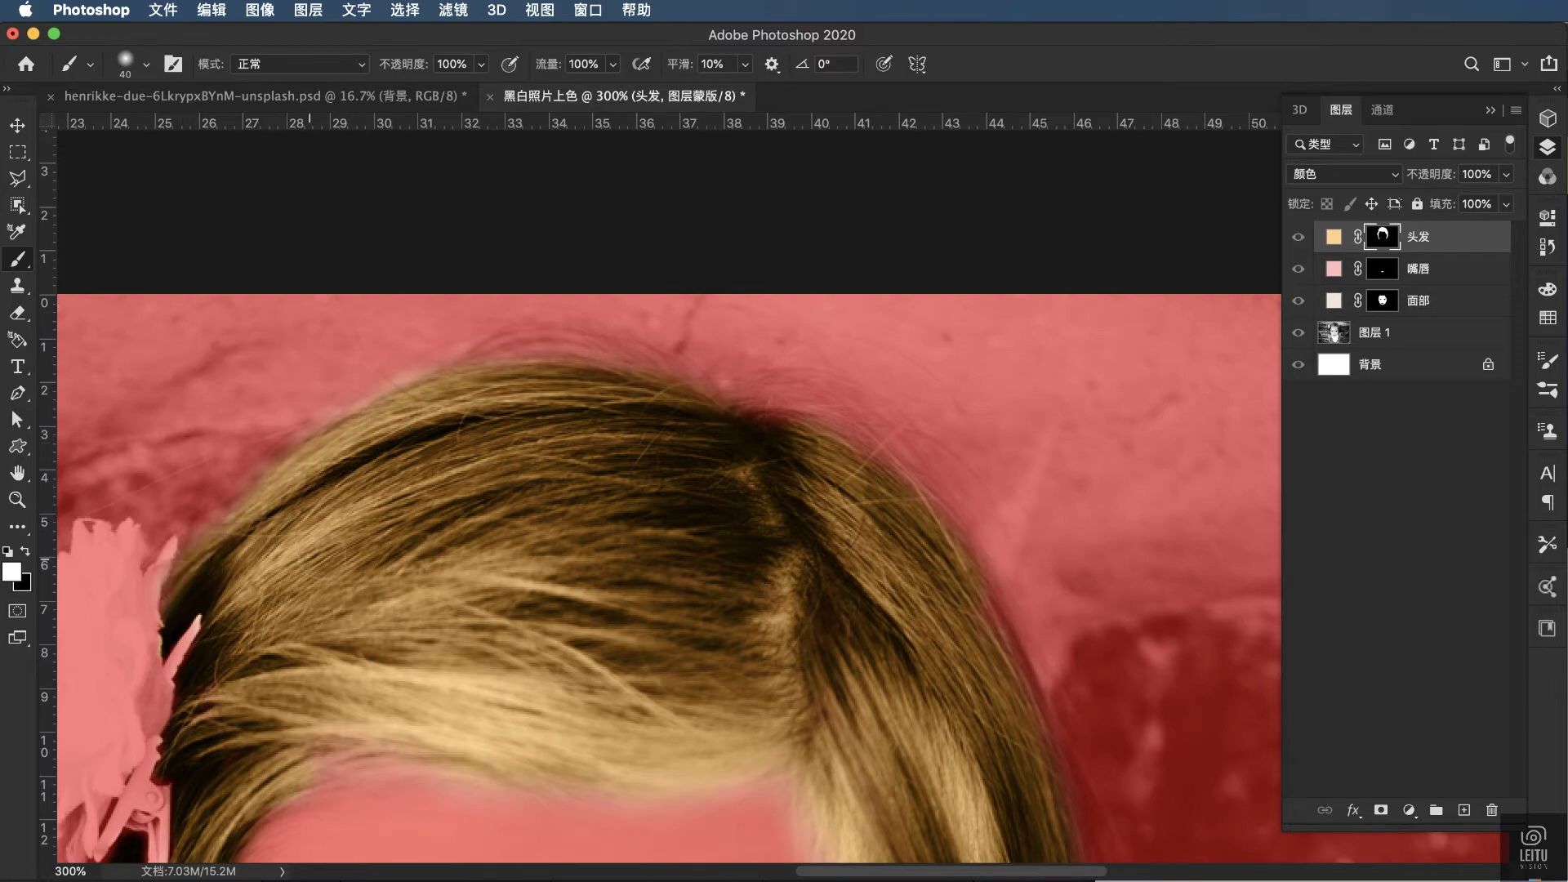
scroll(511, 522, down, 4)
scroll(510, 523, left, 4)
key(backslash)
Step: Soften the 头发 fill to a lighter, less saturated brown and add an empty layer on top
key(super+1)
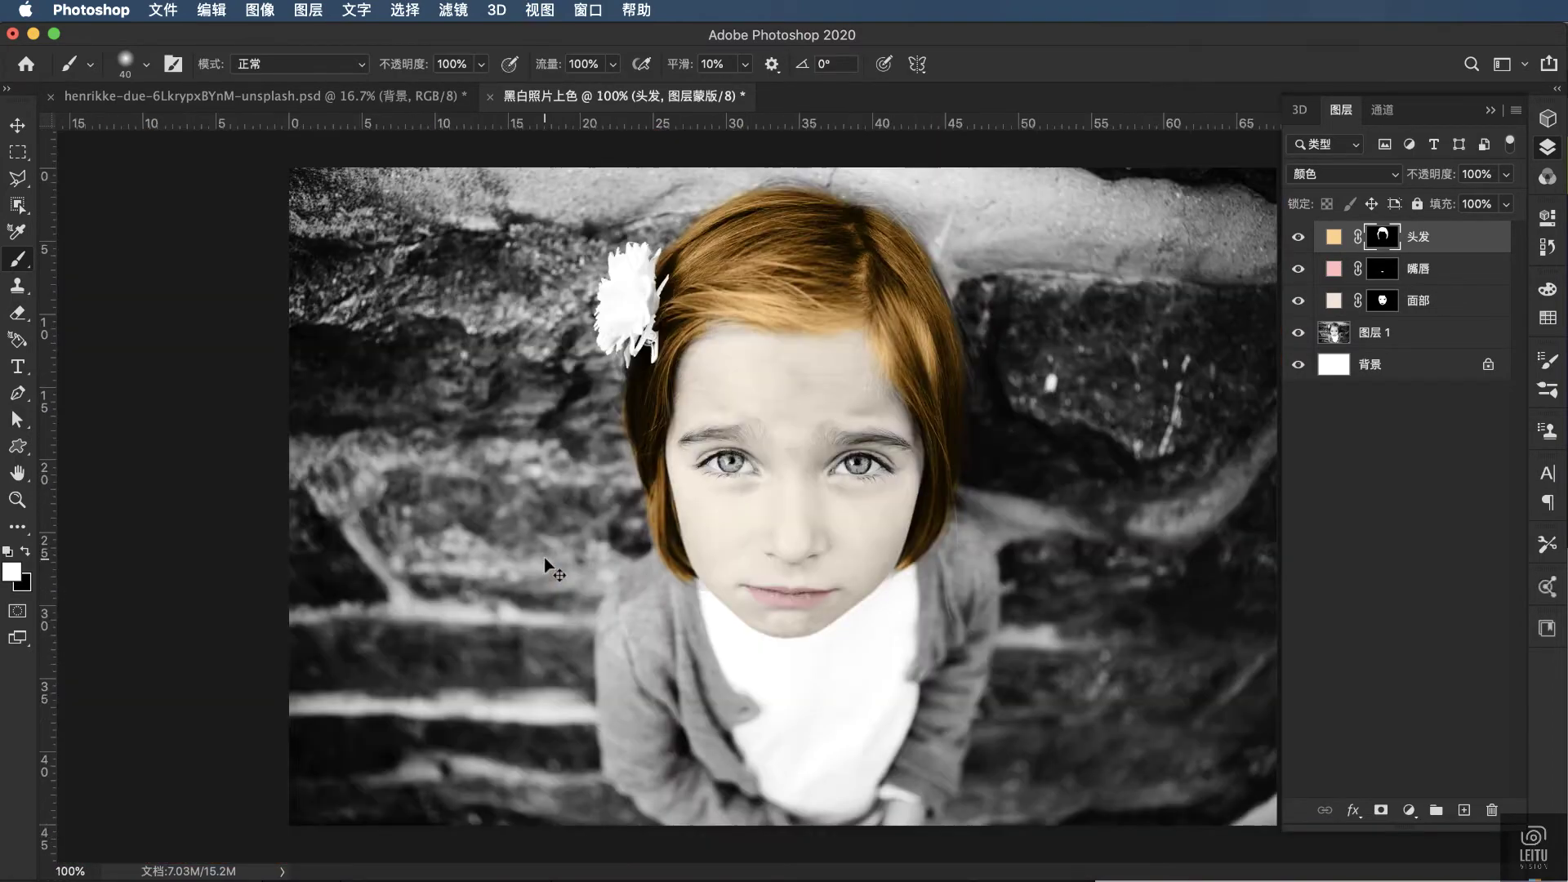
double_click(1333, 237)
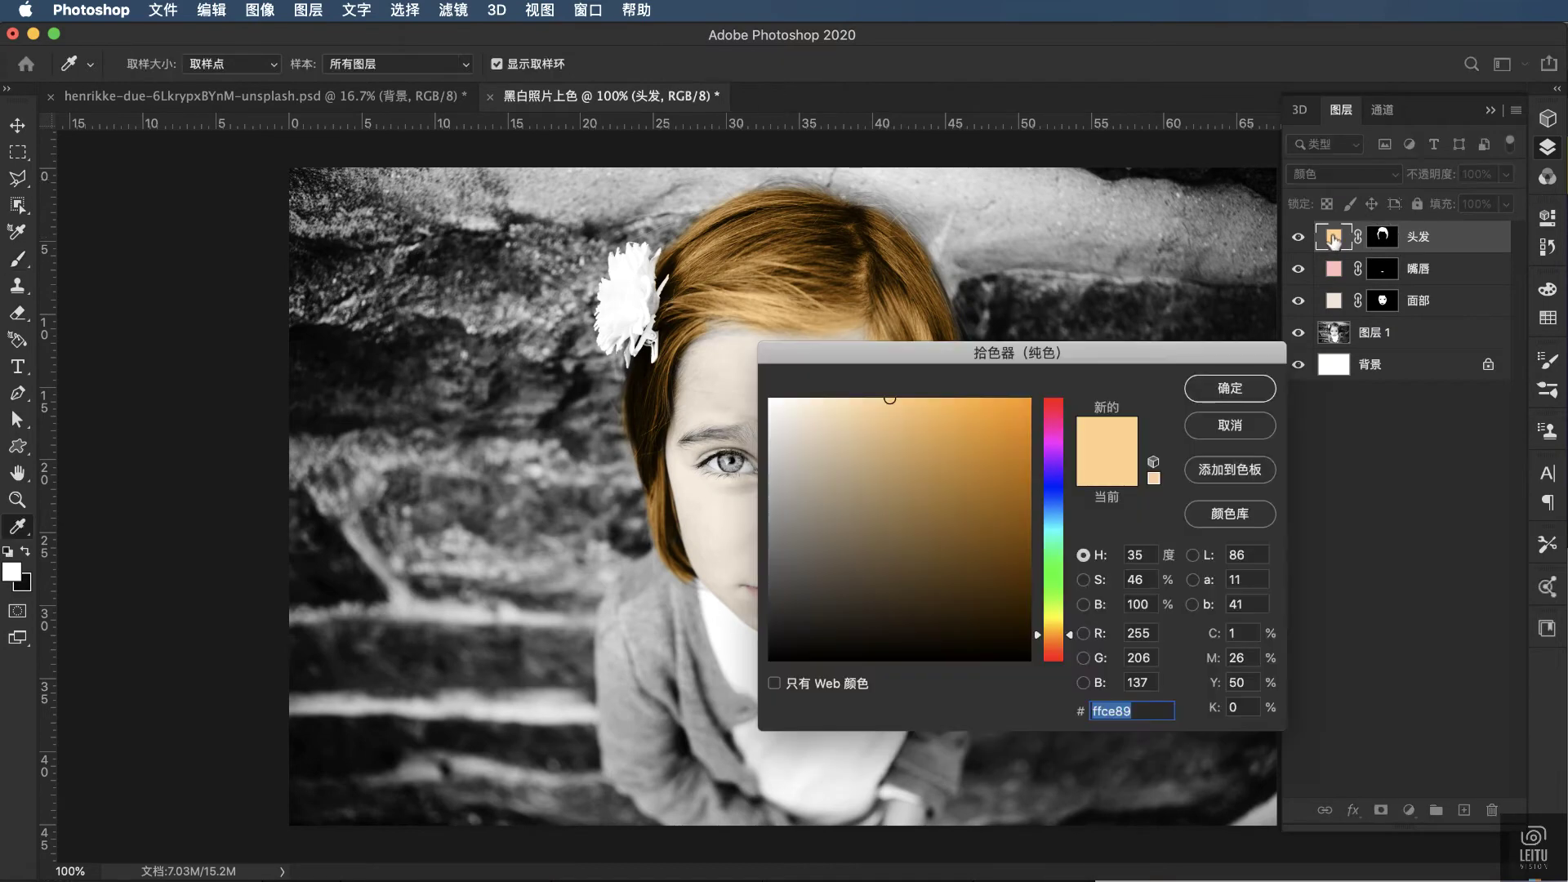
drag(1012, 351, 1406, 388)
drag(1283, 446, 1224, 433)
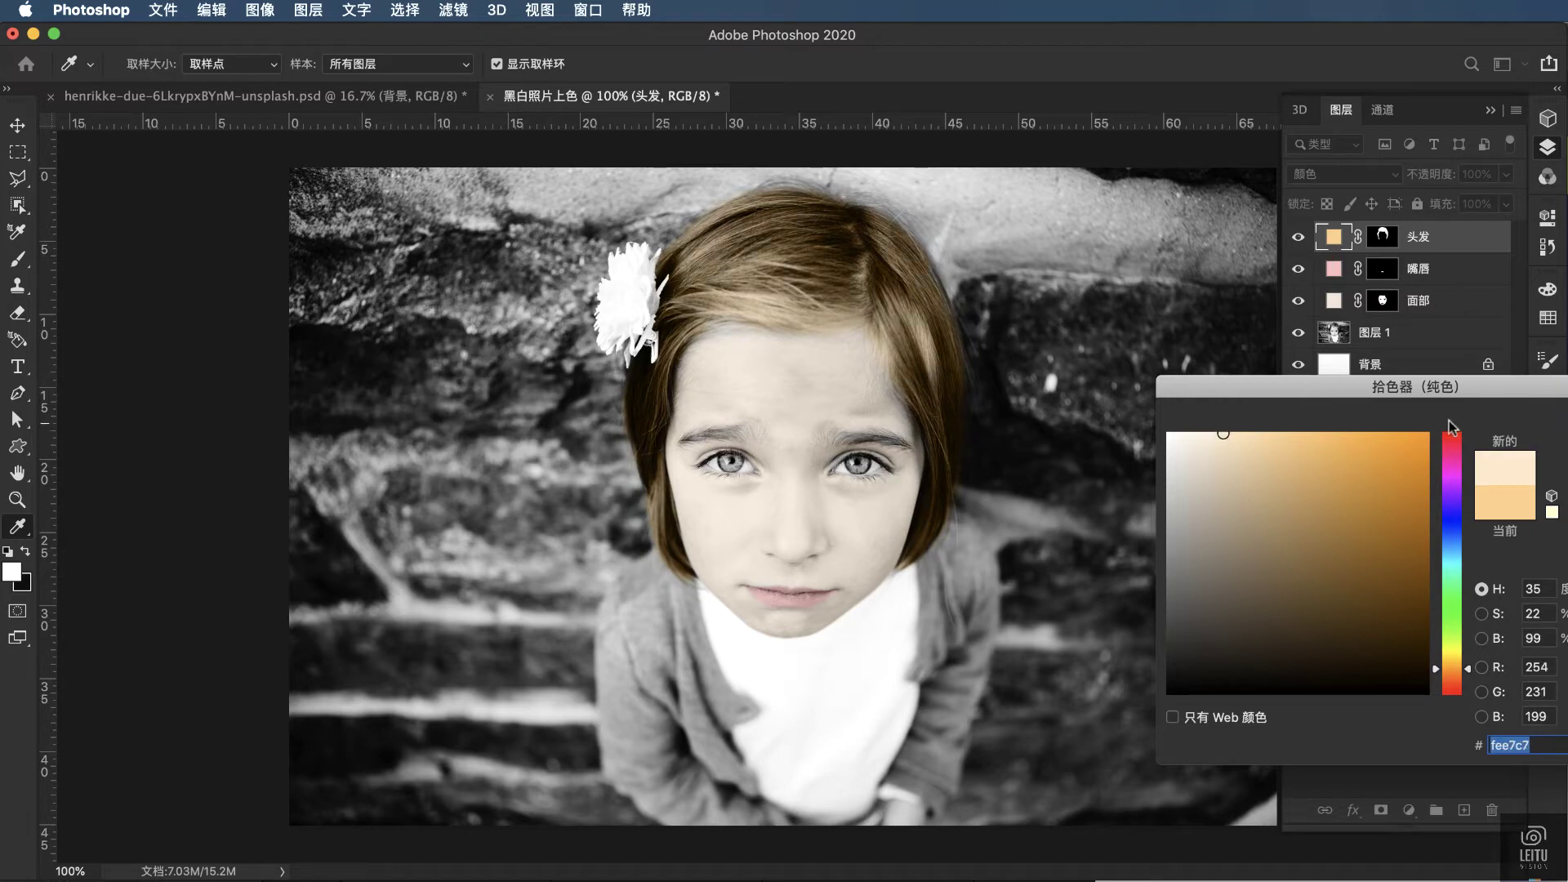
key(Return)
key(b)
click(1460, 810)
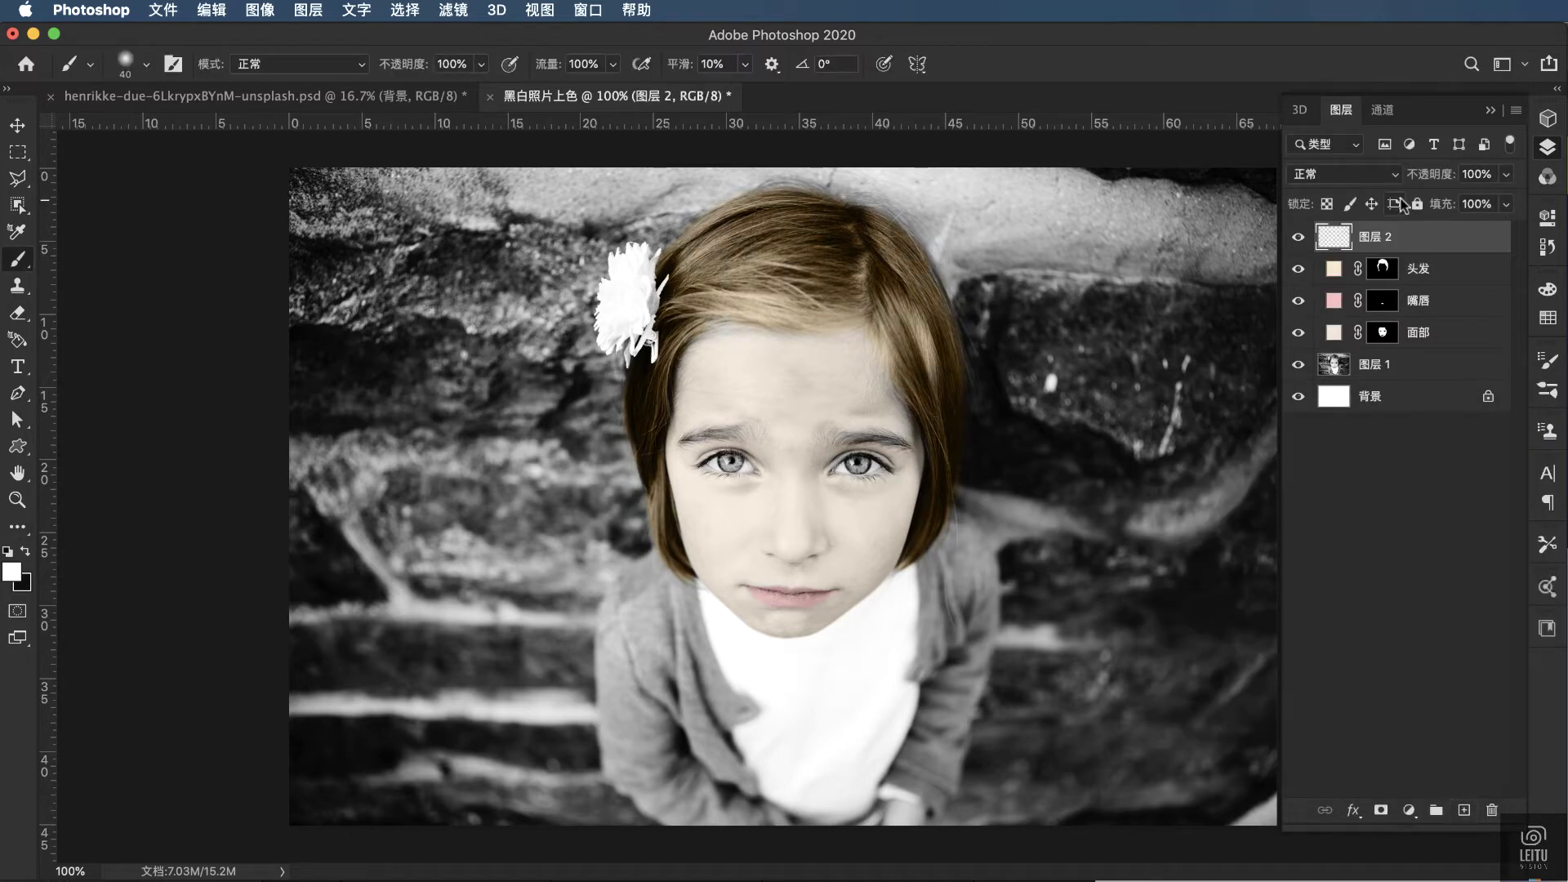
Step: Name the new layer 眼睛 and add a light blue 7ad1fe Solid Color fill
double_click(1379, 237)
text(眼睛)
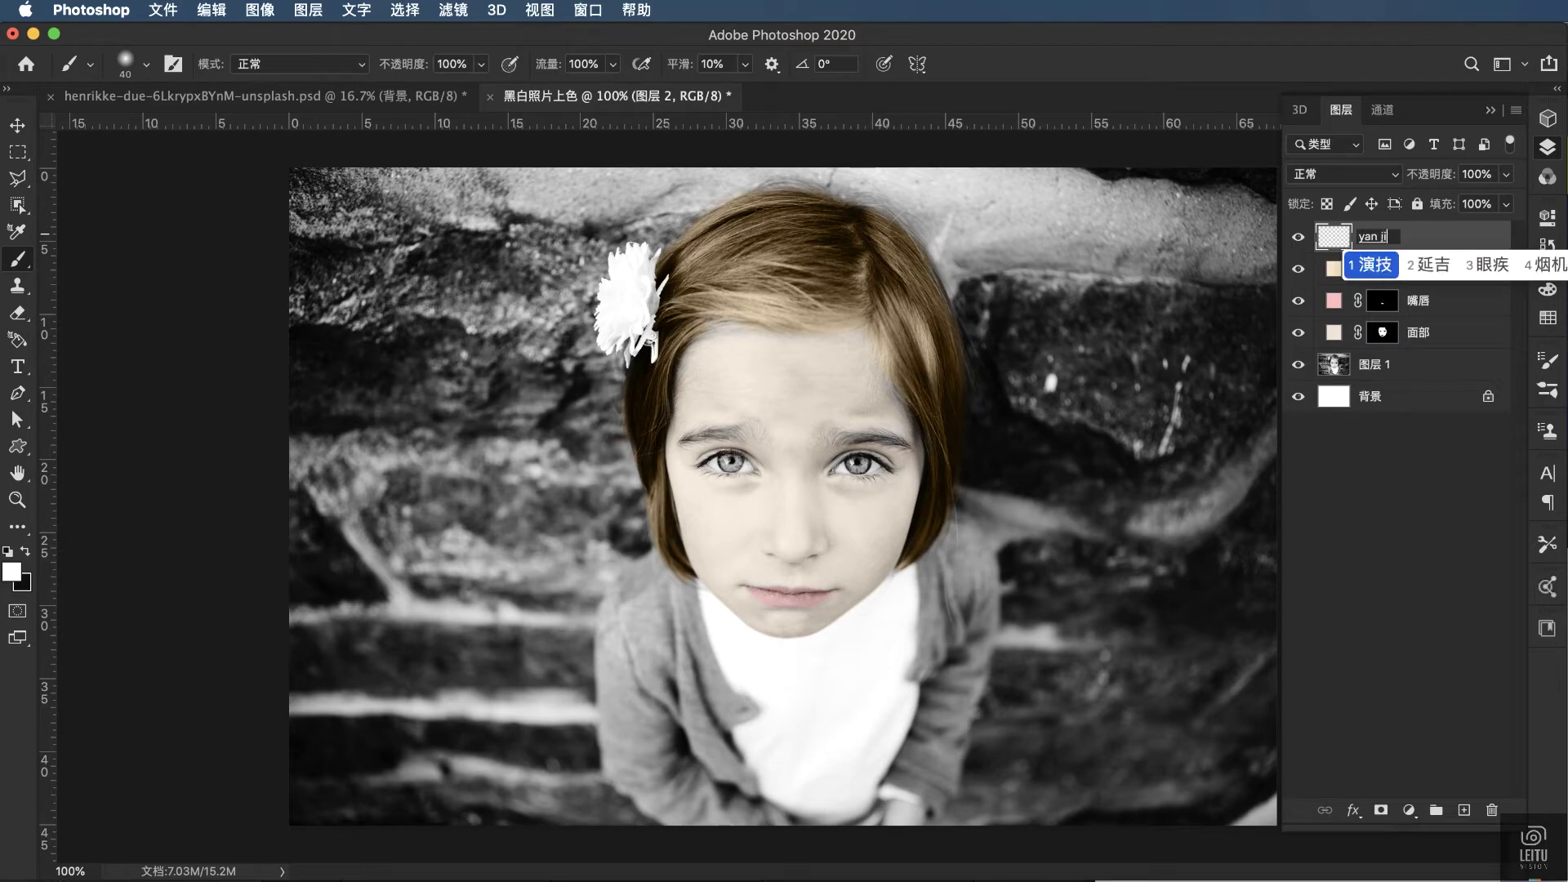
key(Return)
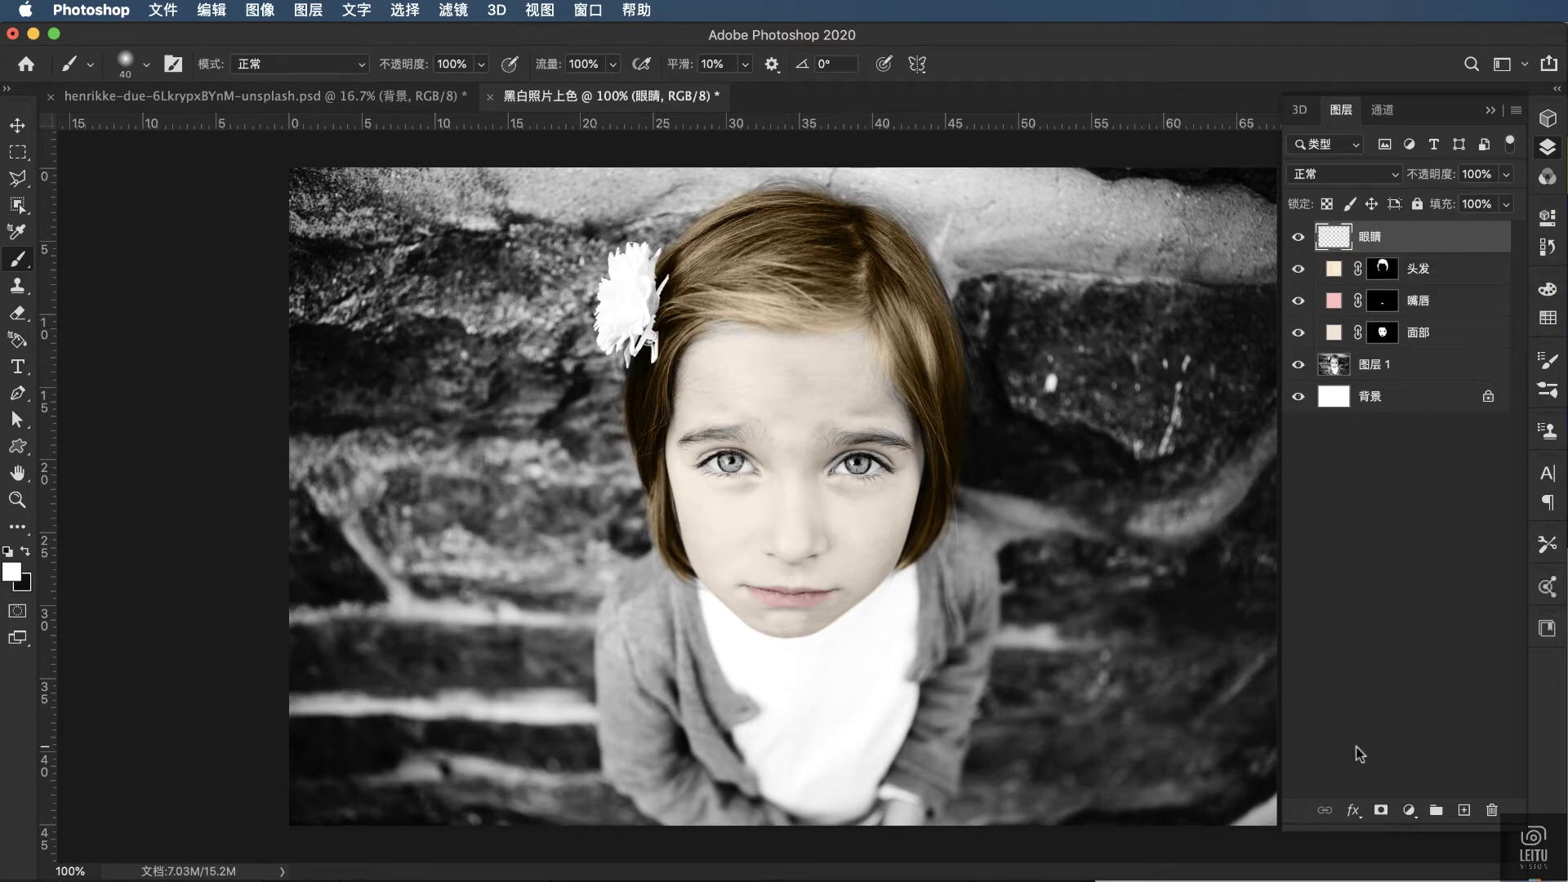
click(1410, 810)
click(1431, 826)
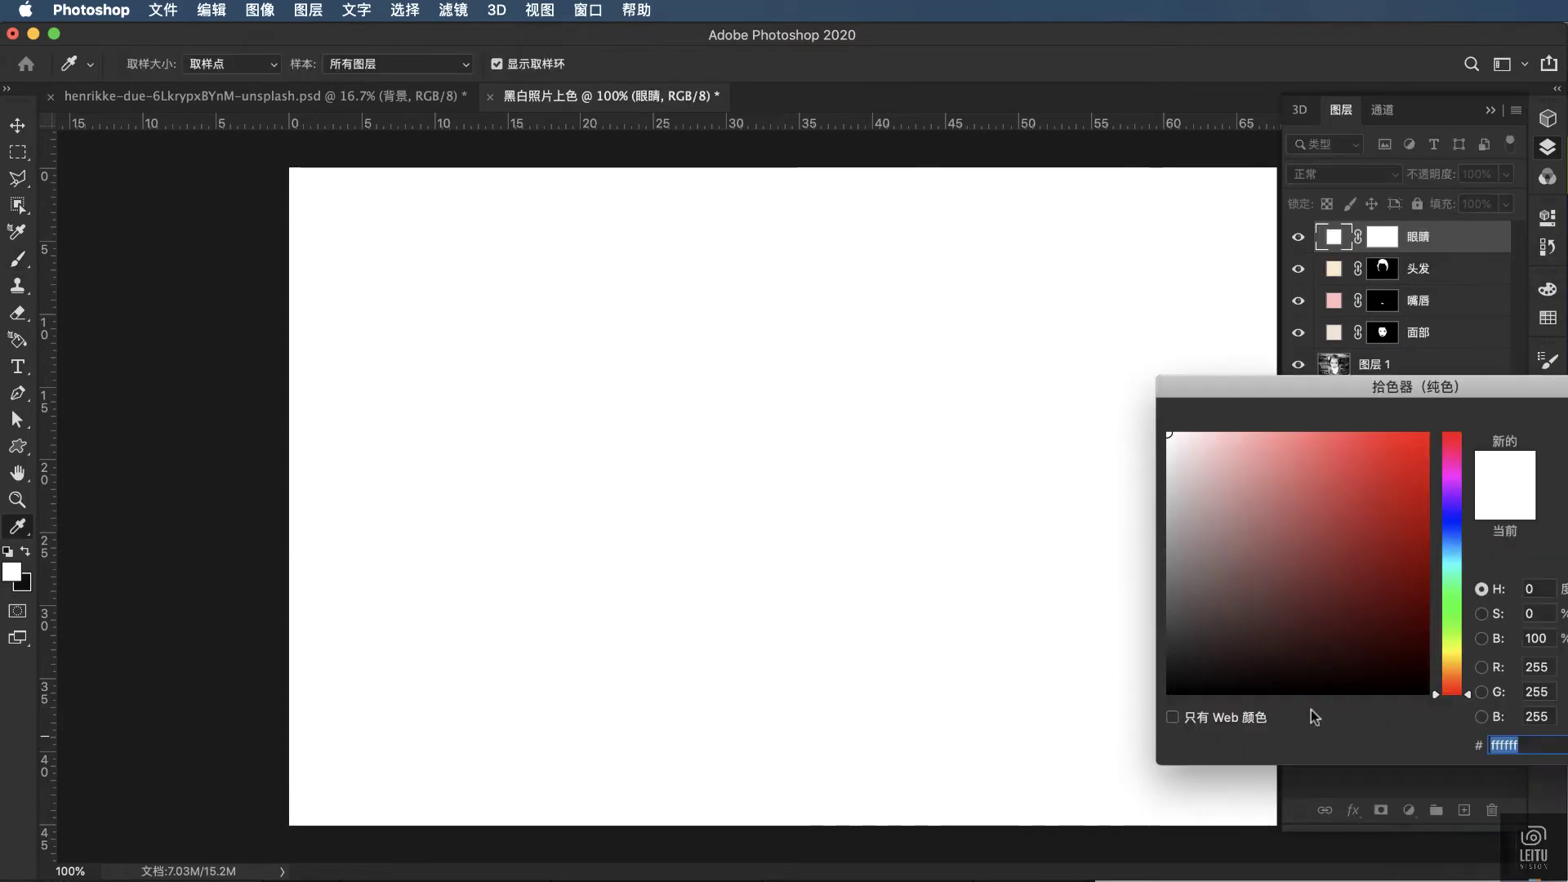
drag(1462, 551, 1454, 552)
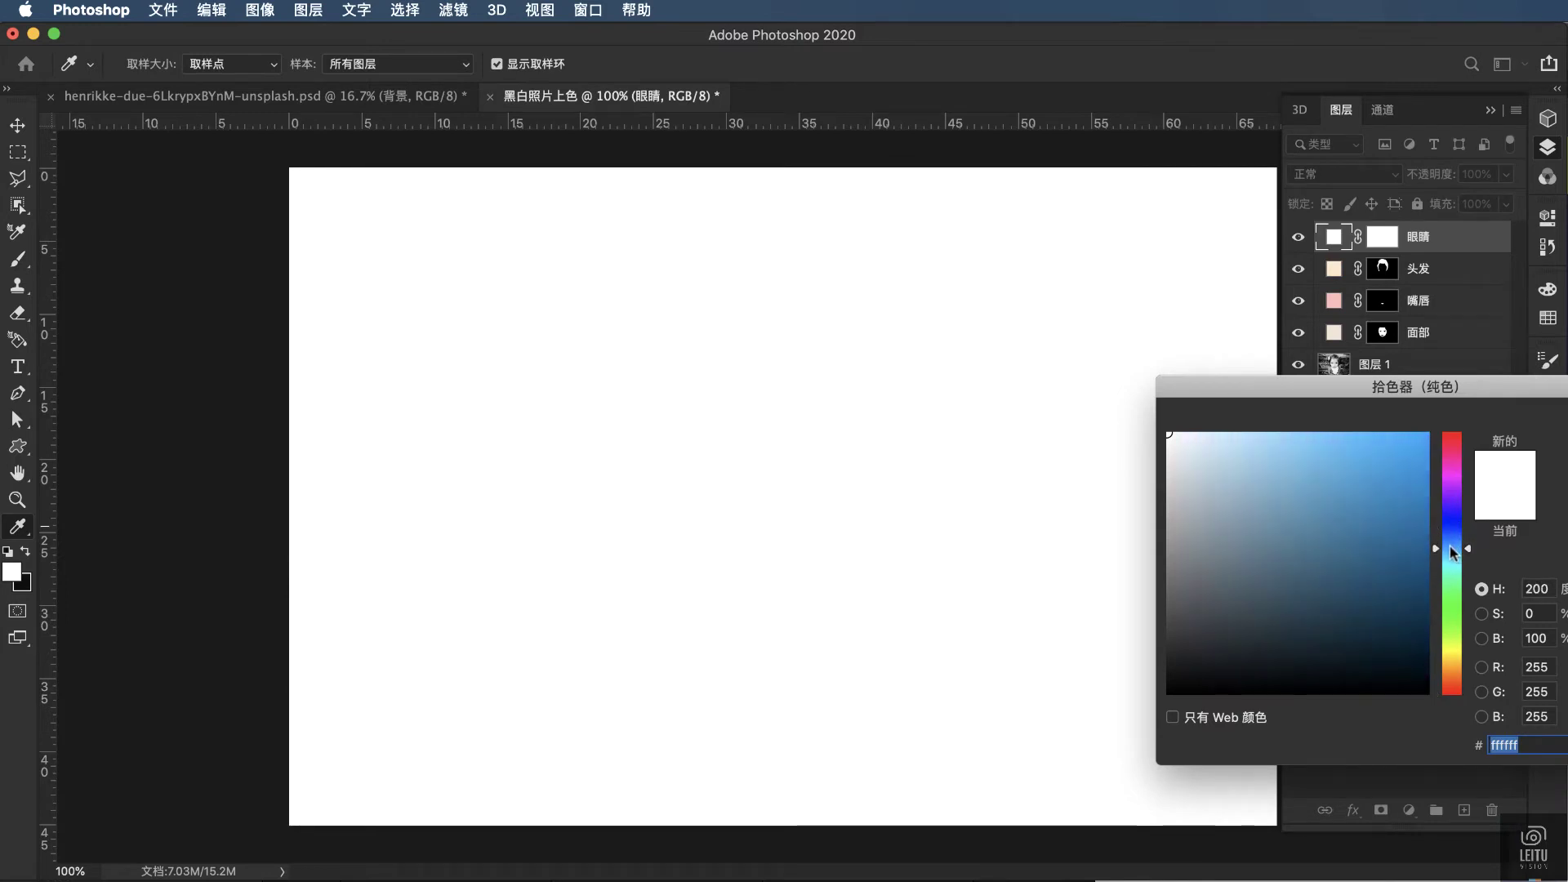
drag(1313, 446, 1302, 434)
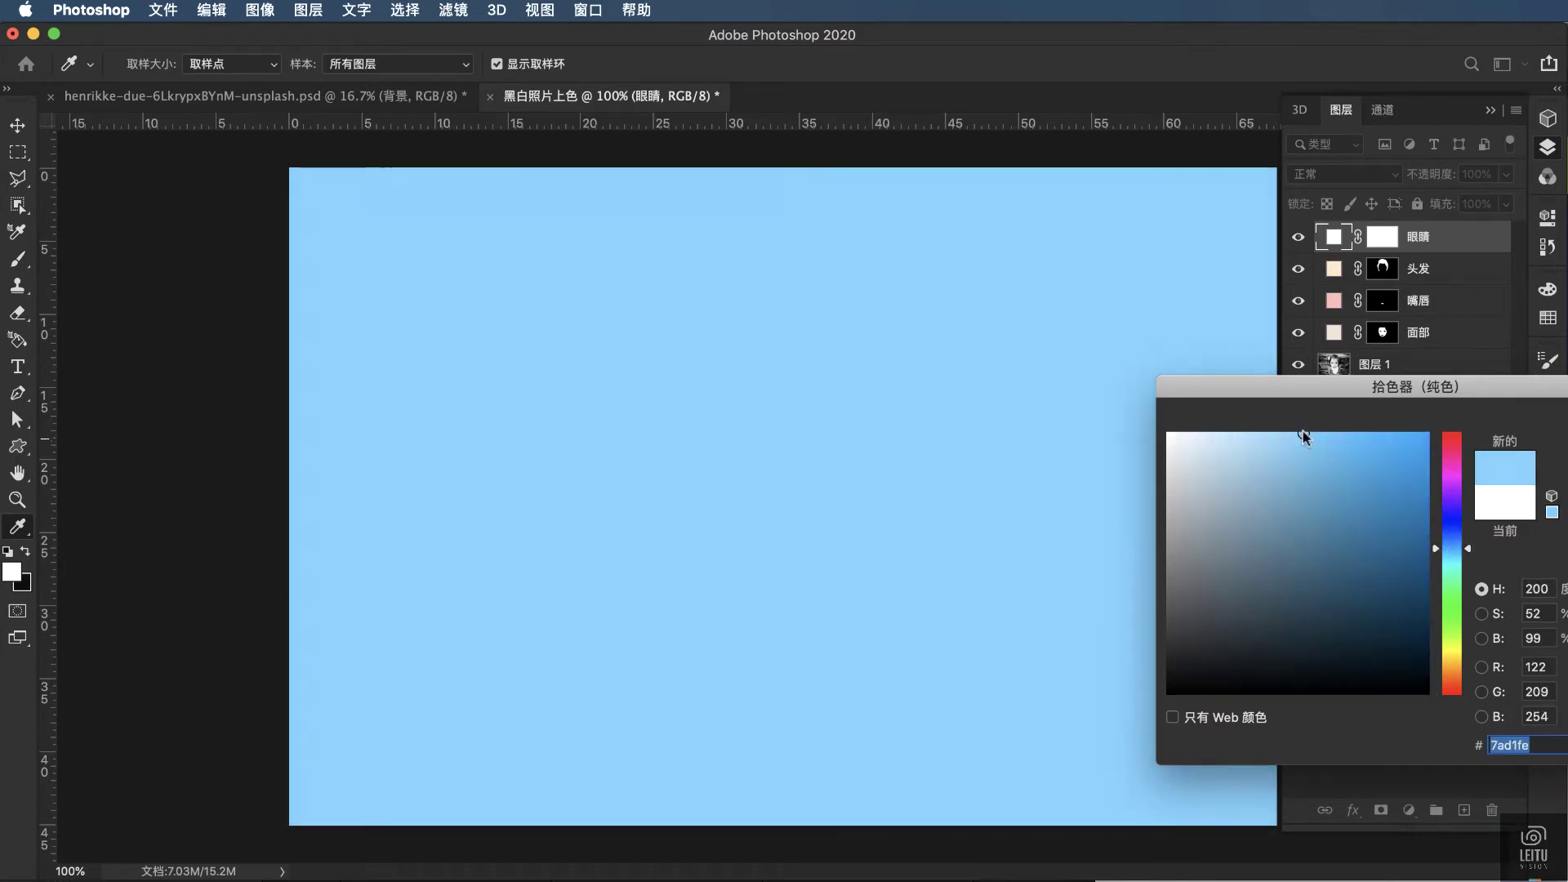
key(Return)
Step: Set the blue fill to 颜色 blend mode and invert its mask to black
click(1345, 180)
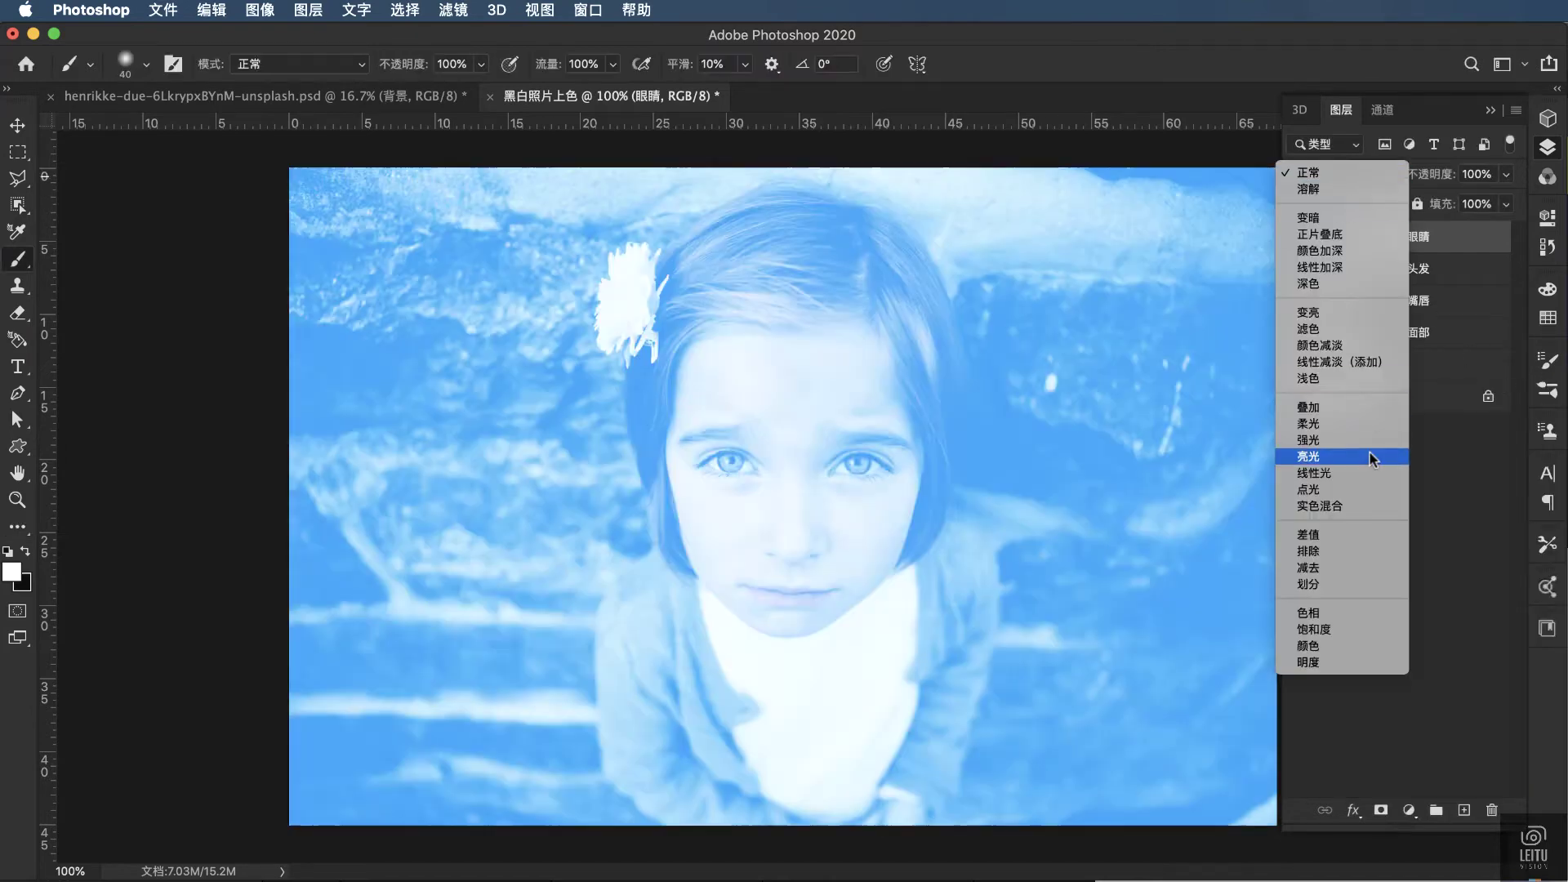
click(1339, 645)
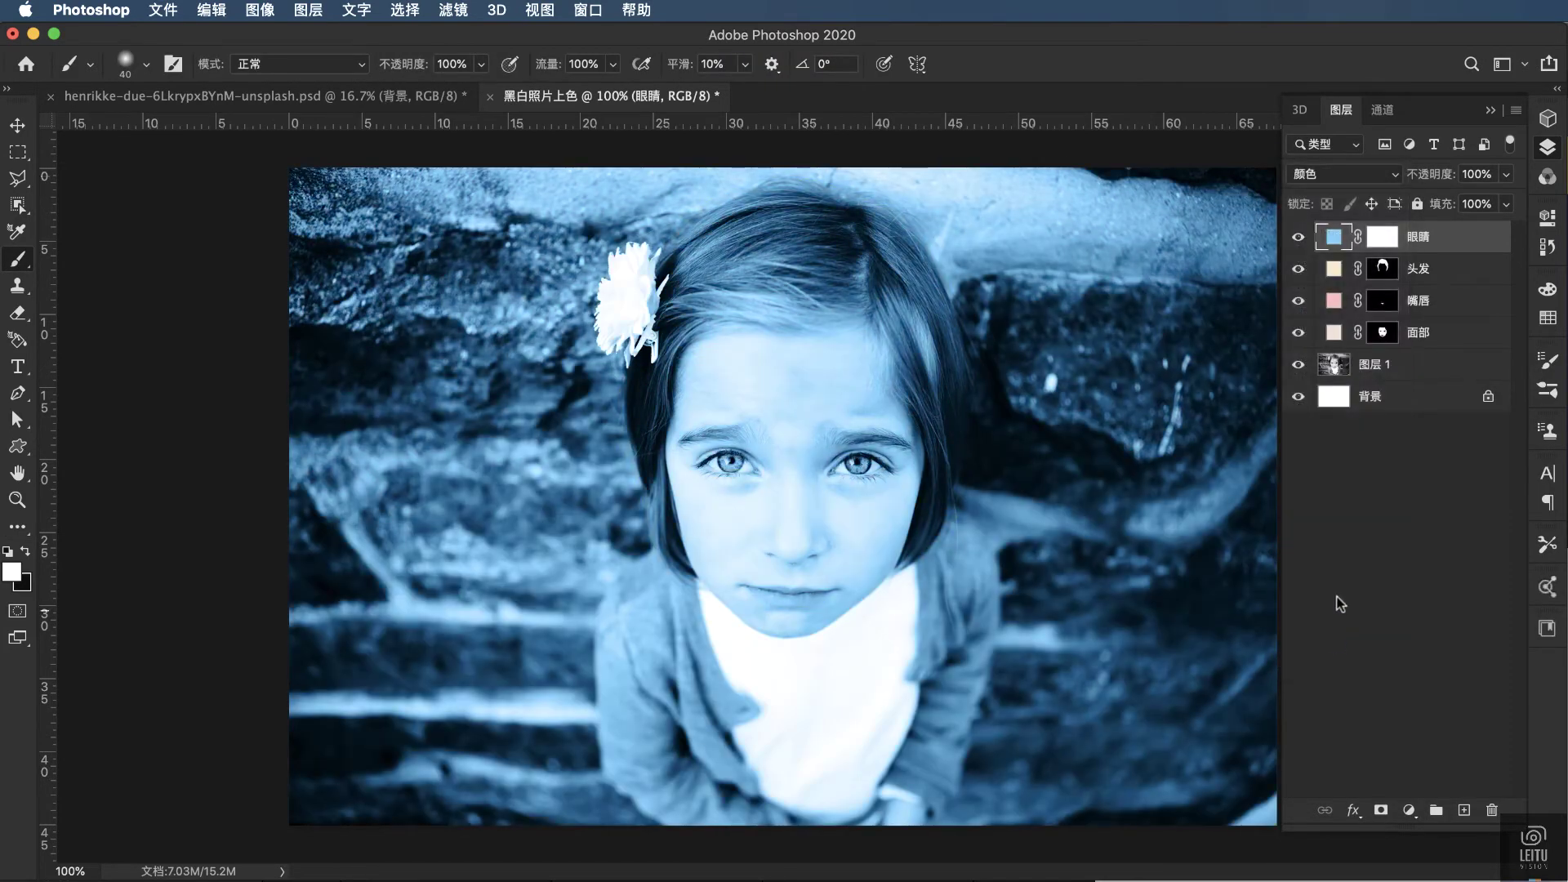
click(1392, 239)
key(ctrl+i)
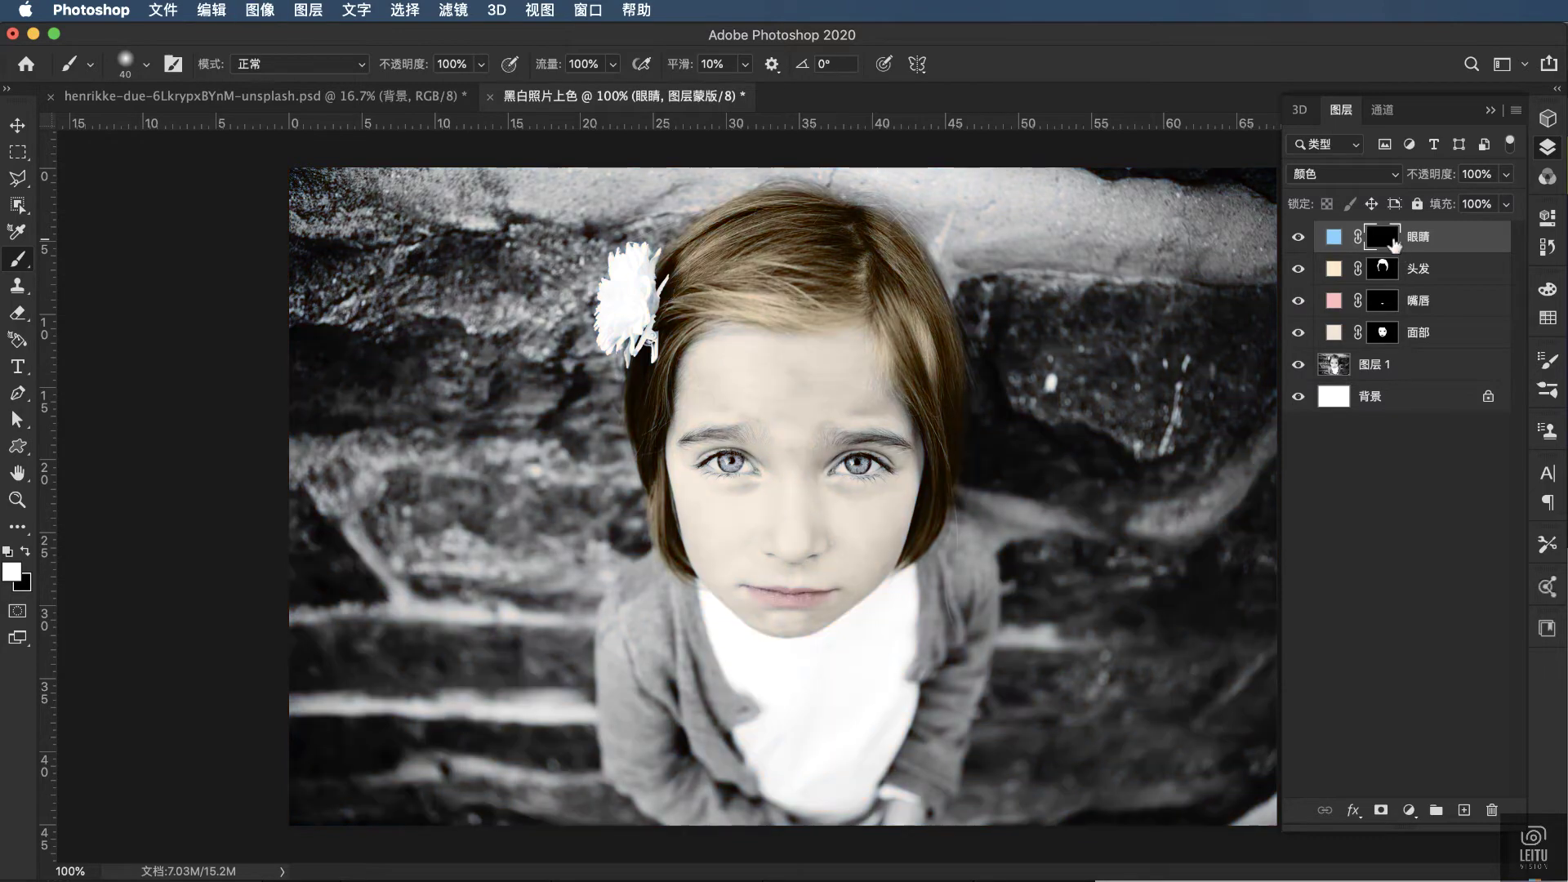
Step: Zoom in and paint both irises blue on the 眼睛 mask, checking coverage with the overlay
key(ctrl+plus)
key(ctrl+plus)
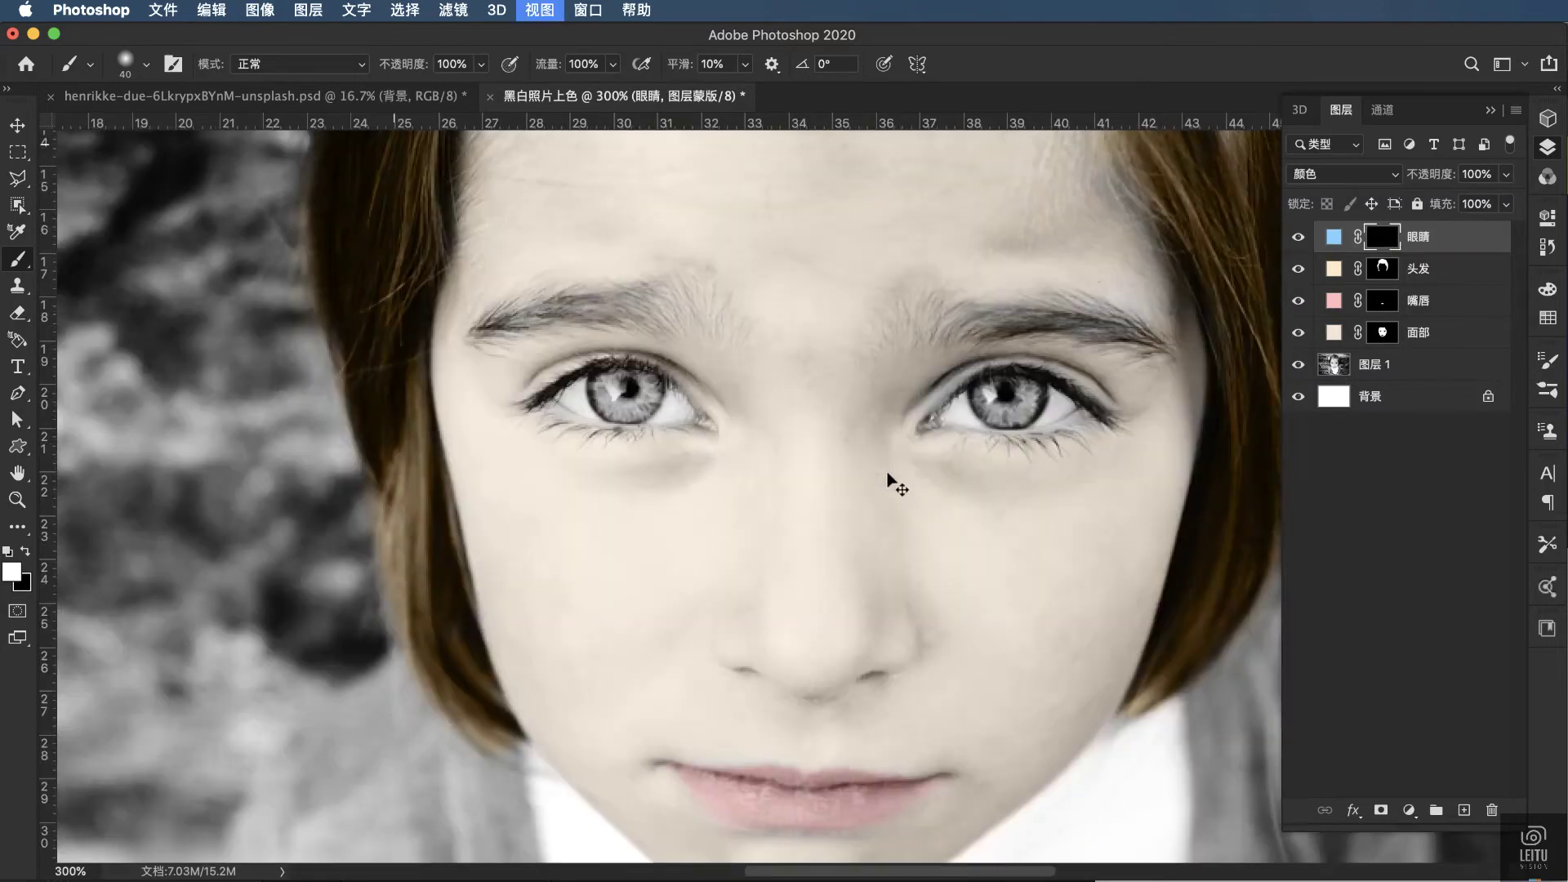
key(ctrl+plus)
key(ctrl+plus)
scroll(887, 472, right, 3)
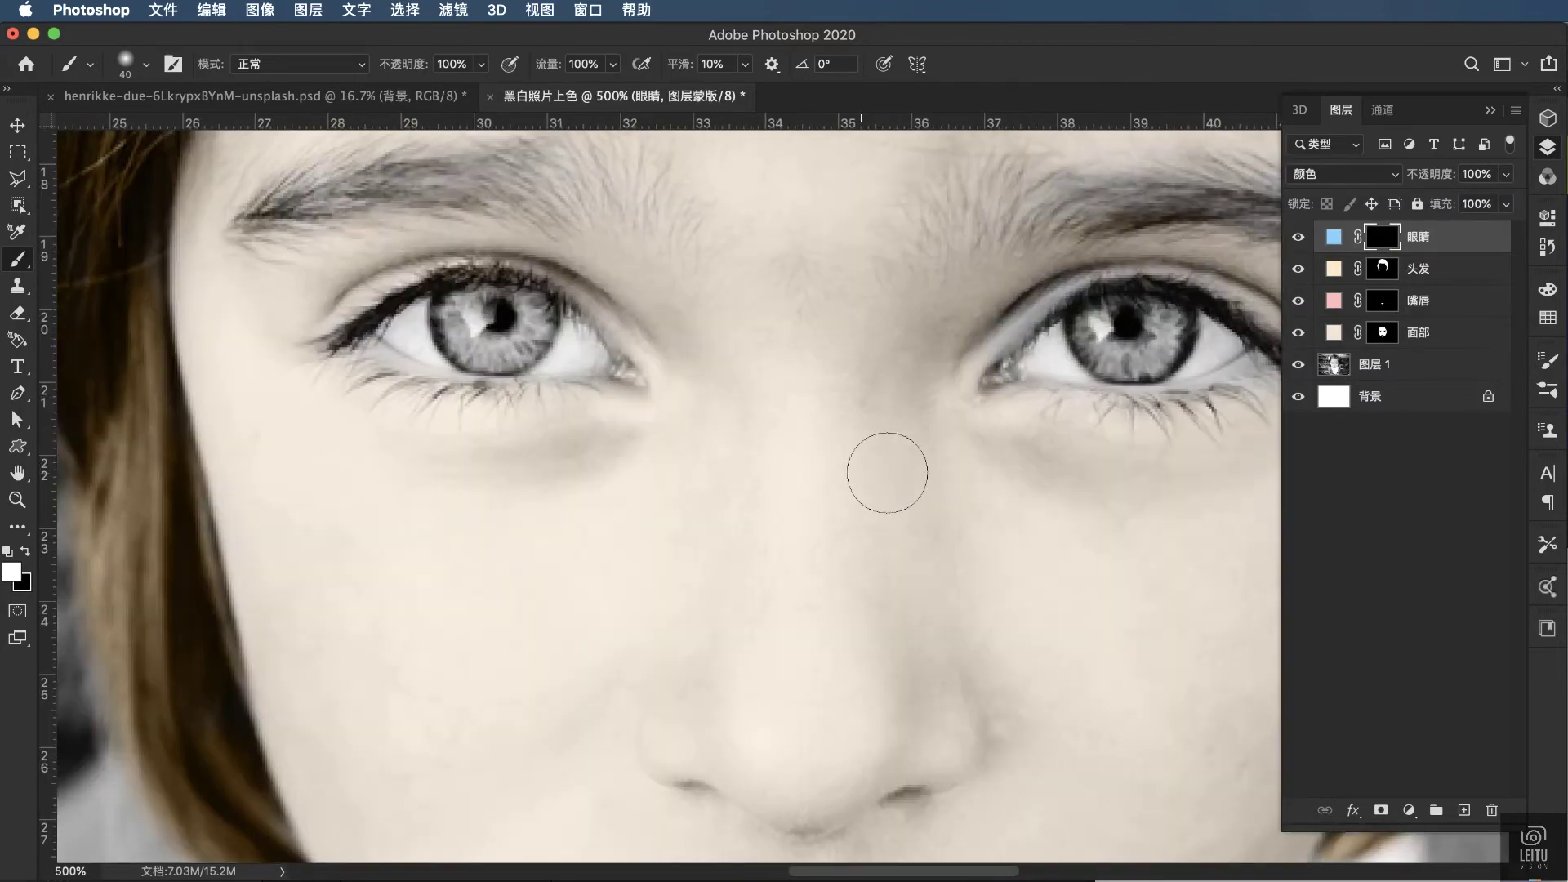
scroll(887, 465, right, 4)
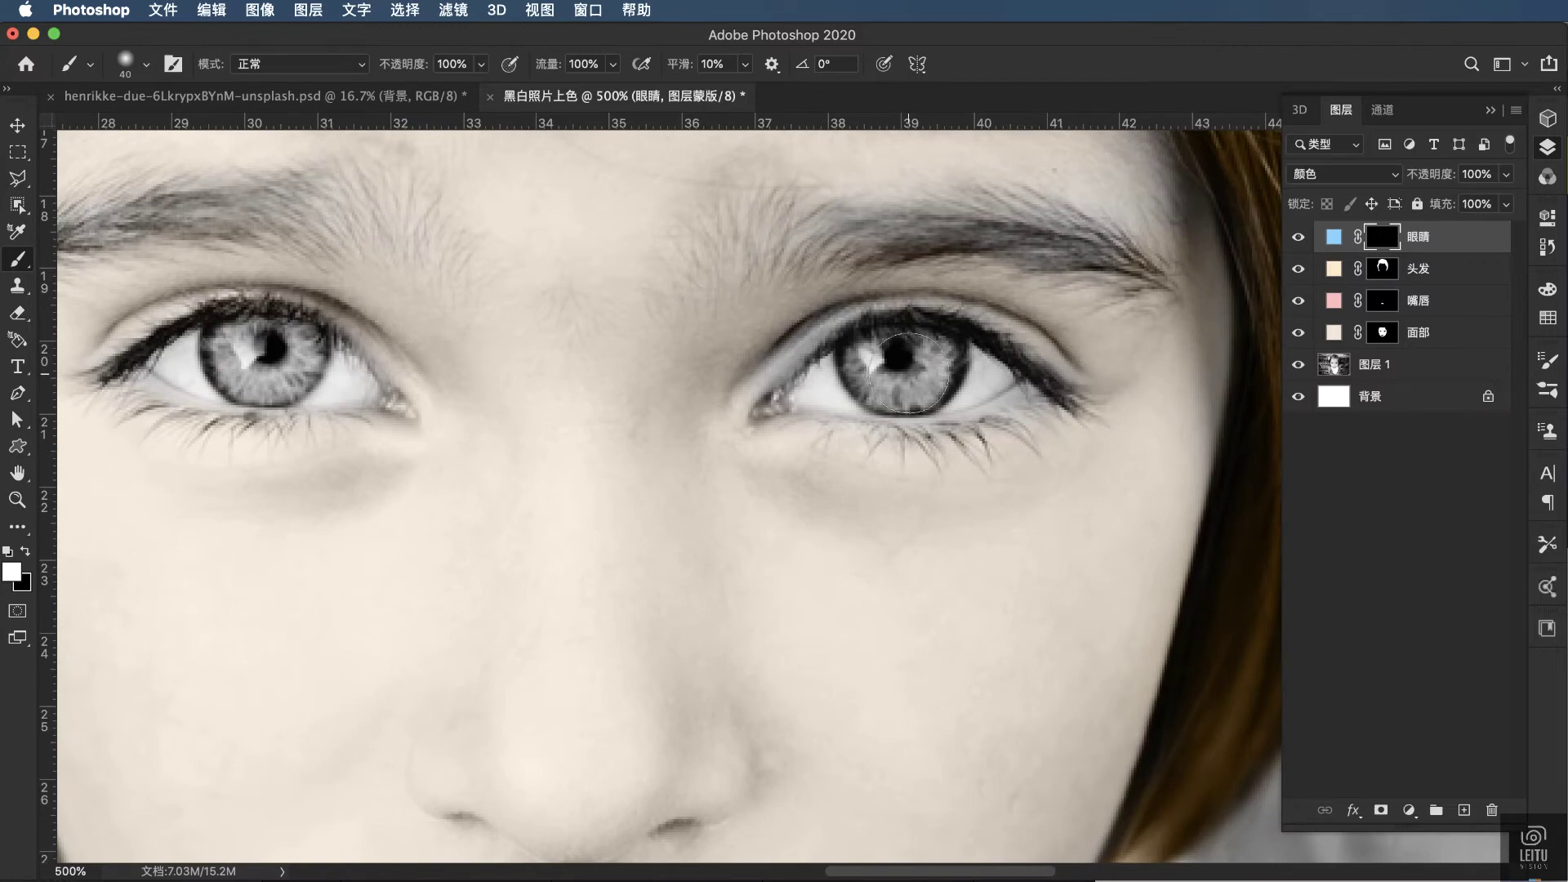
drag(913, 370, 882, 368)
scroll(911, 371, left, 5)
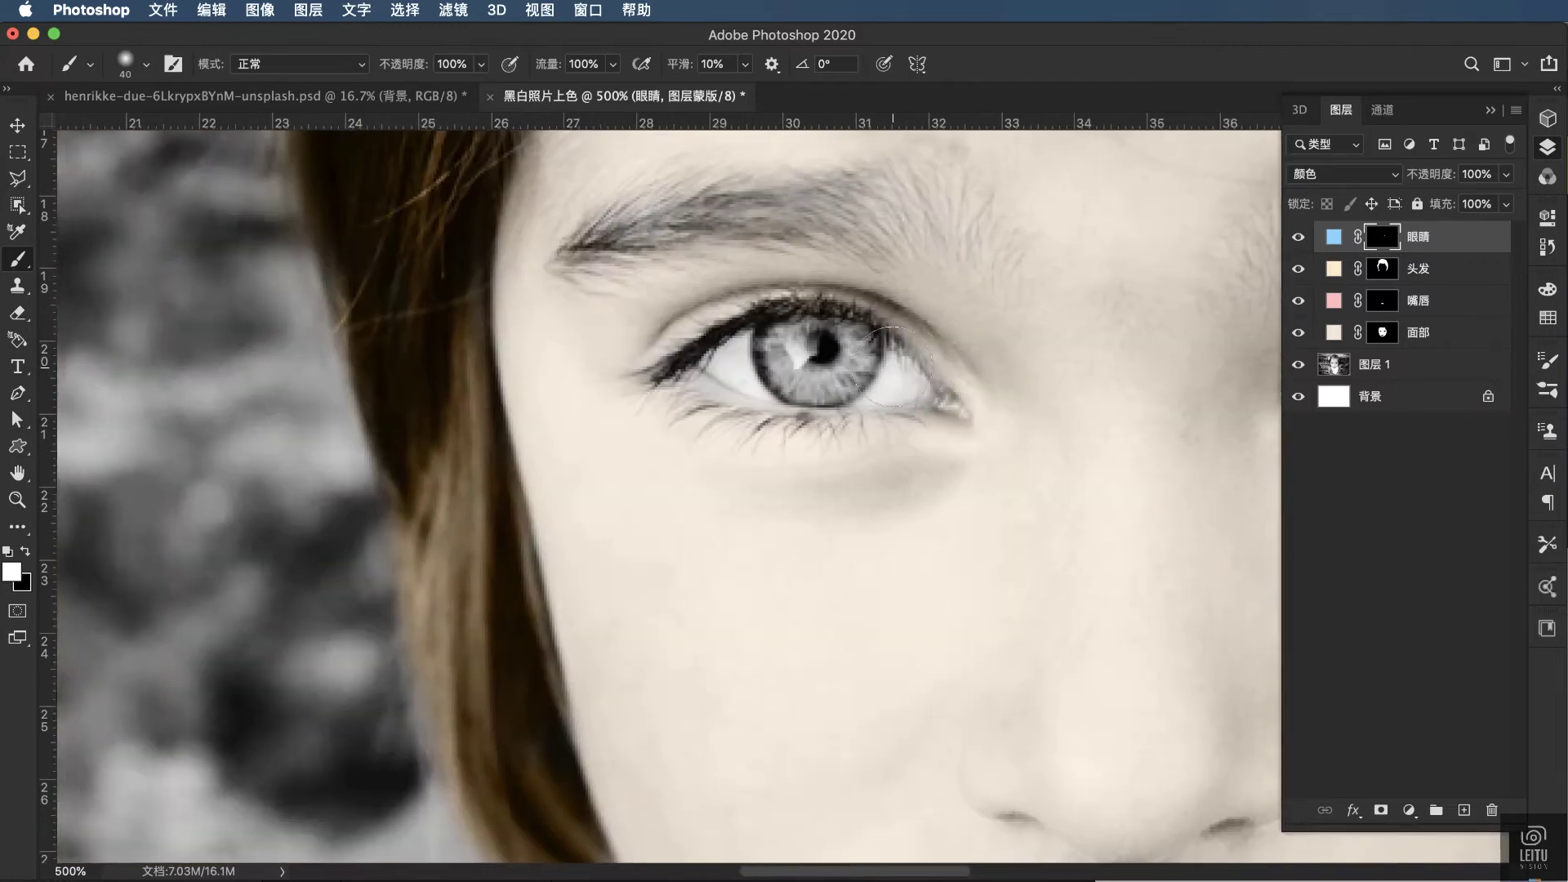
scroll(914, 380, left, 5)
drag(996, 359, 1007, 357)
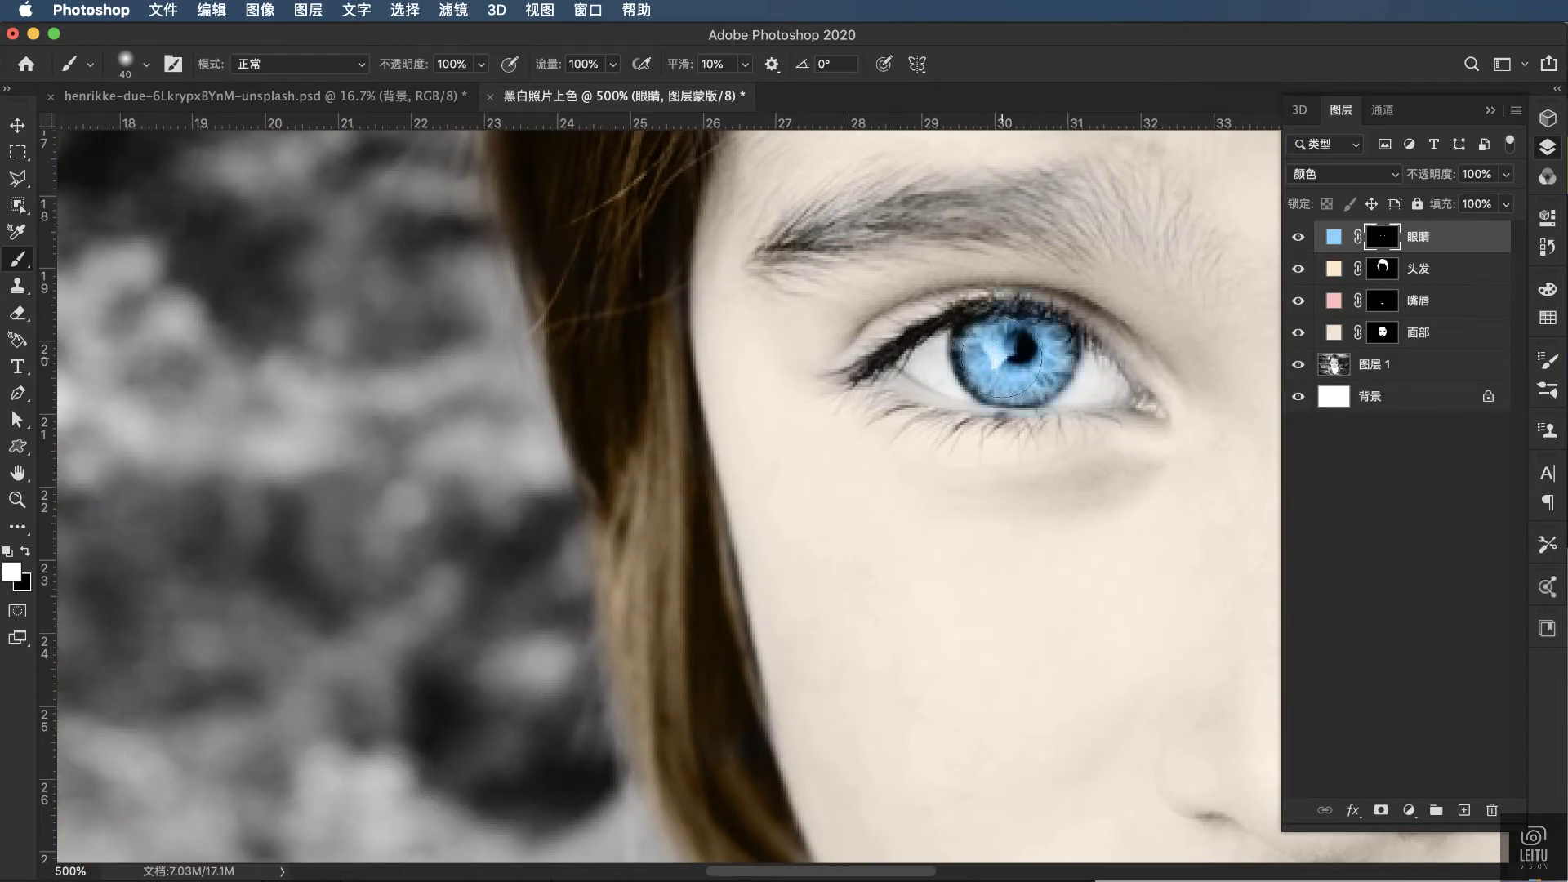
scroll(1001, 354, right, 5)
scroll(1001, 353, right, 5)
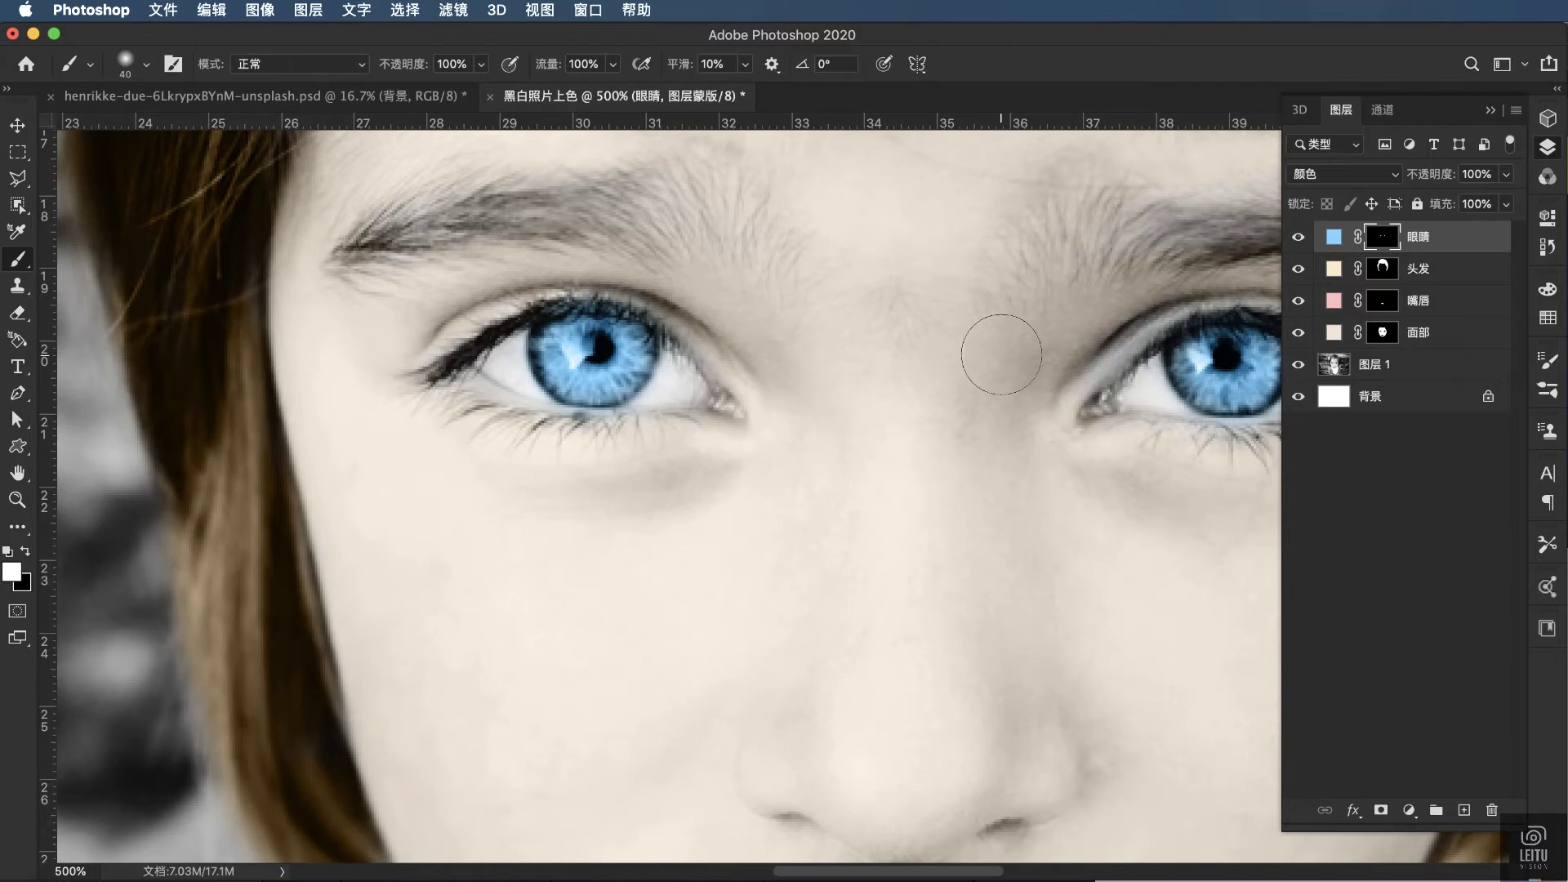
key(backslash)
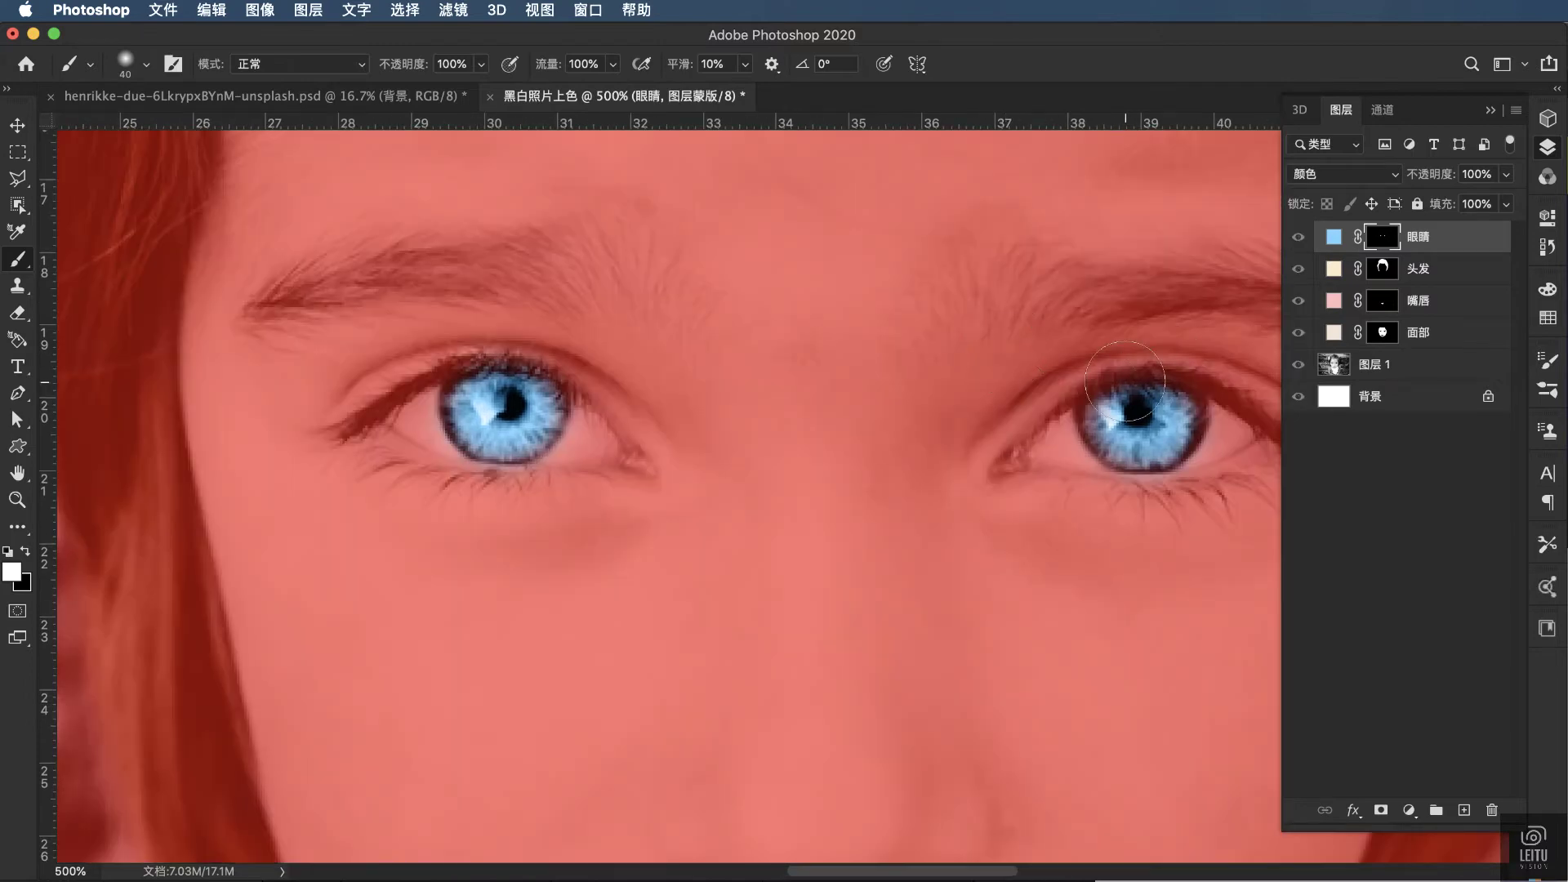
key(backslash)
Step: Lighten the 眼睛 fill to a paler blue, #cfeefe
scroll(933, 453, right, 2)
scroll(933, 453, up, 1)
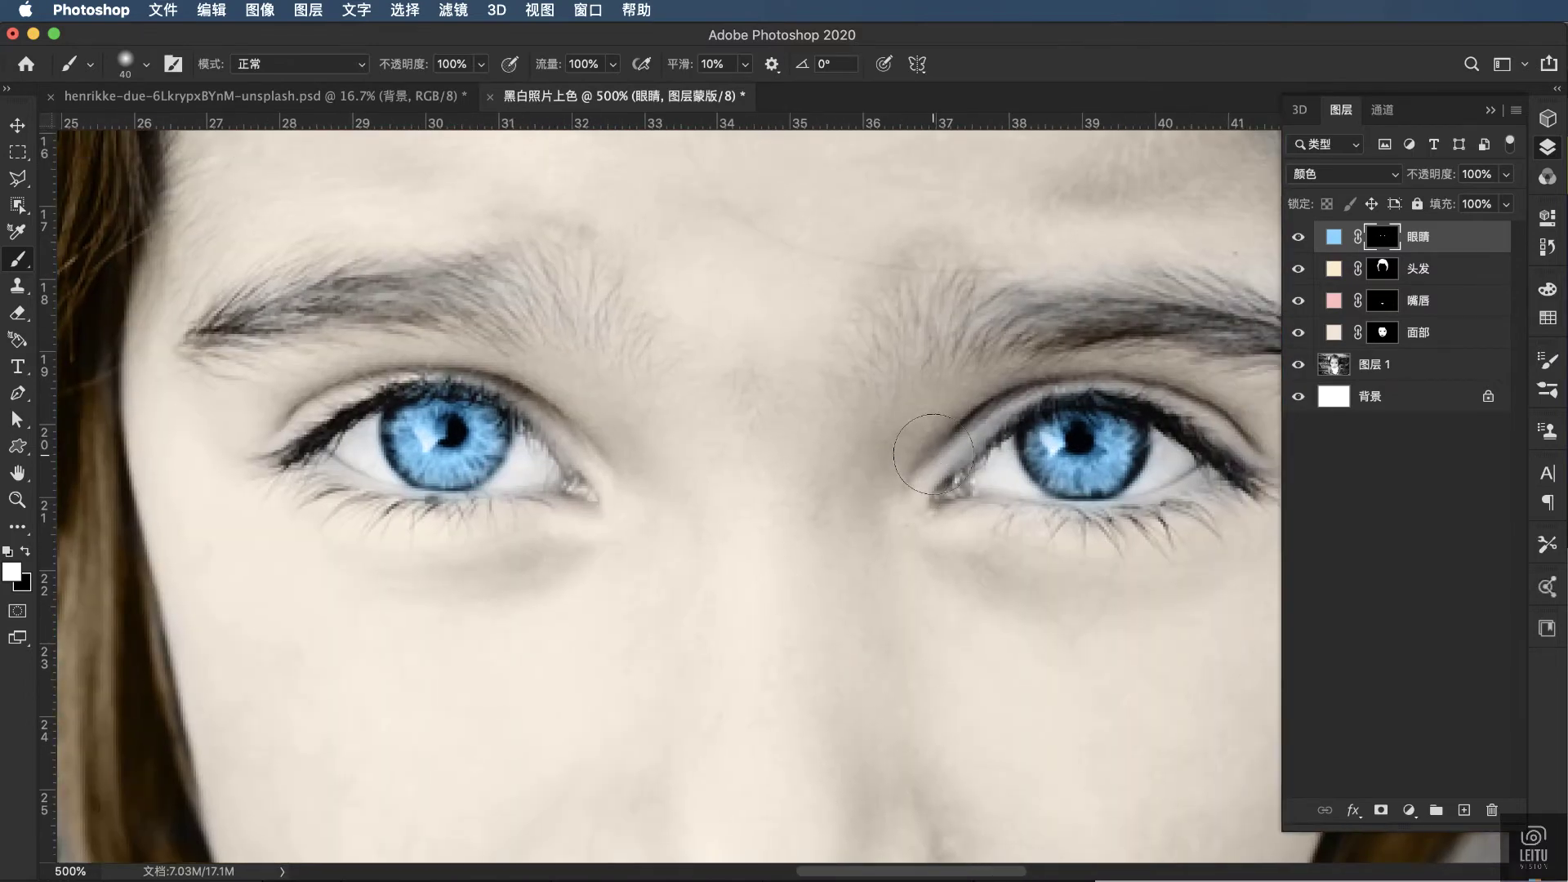
scroll(933, 454, down, 3)
scroll(933, 453, down, 2)
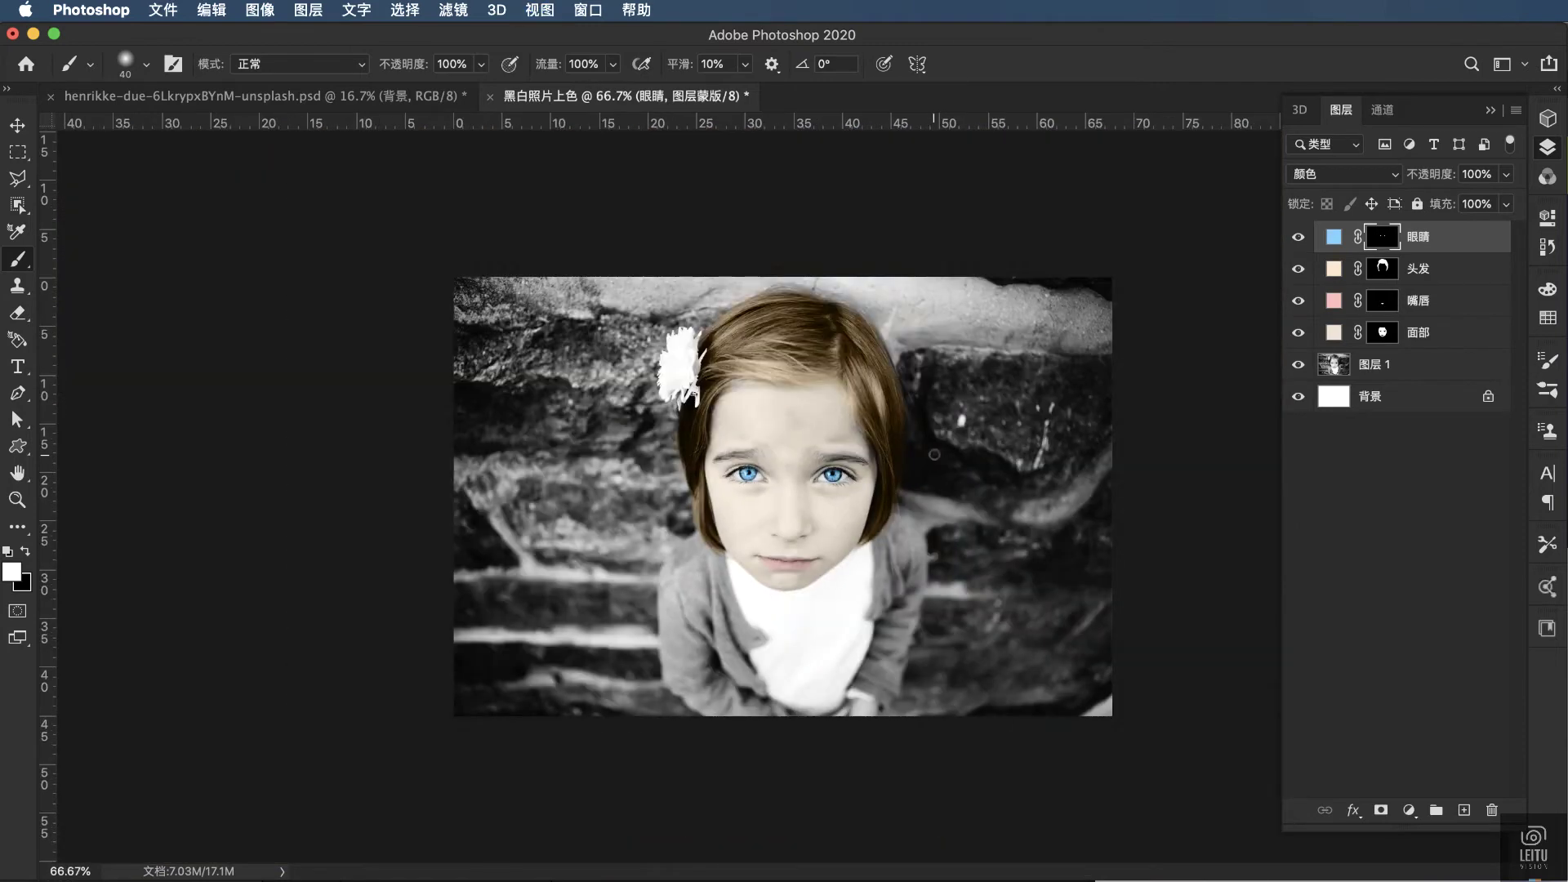
double_click(1334, 238)
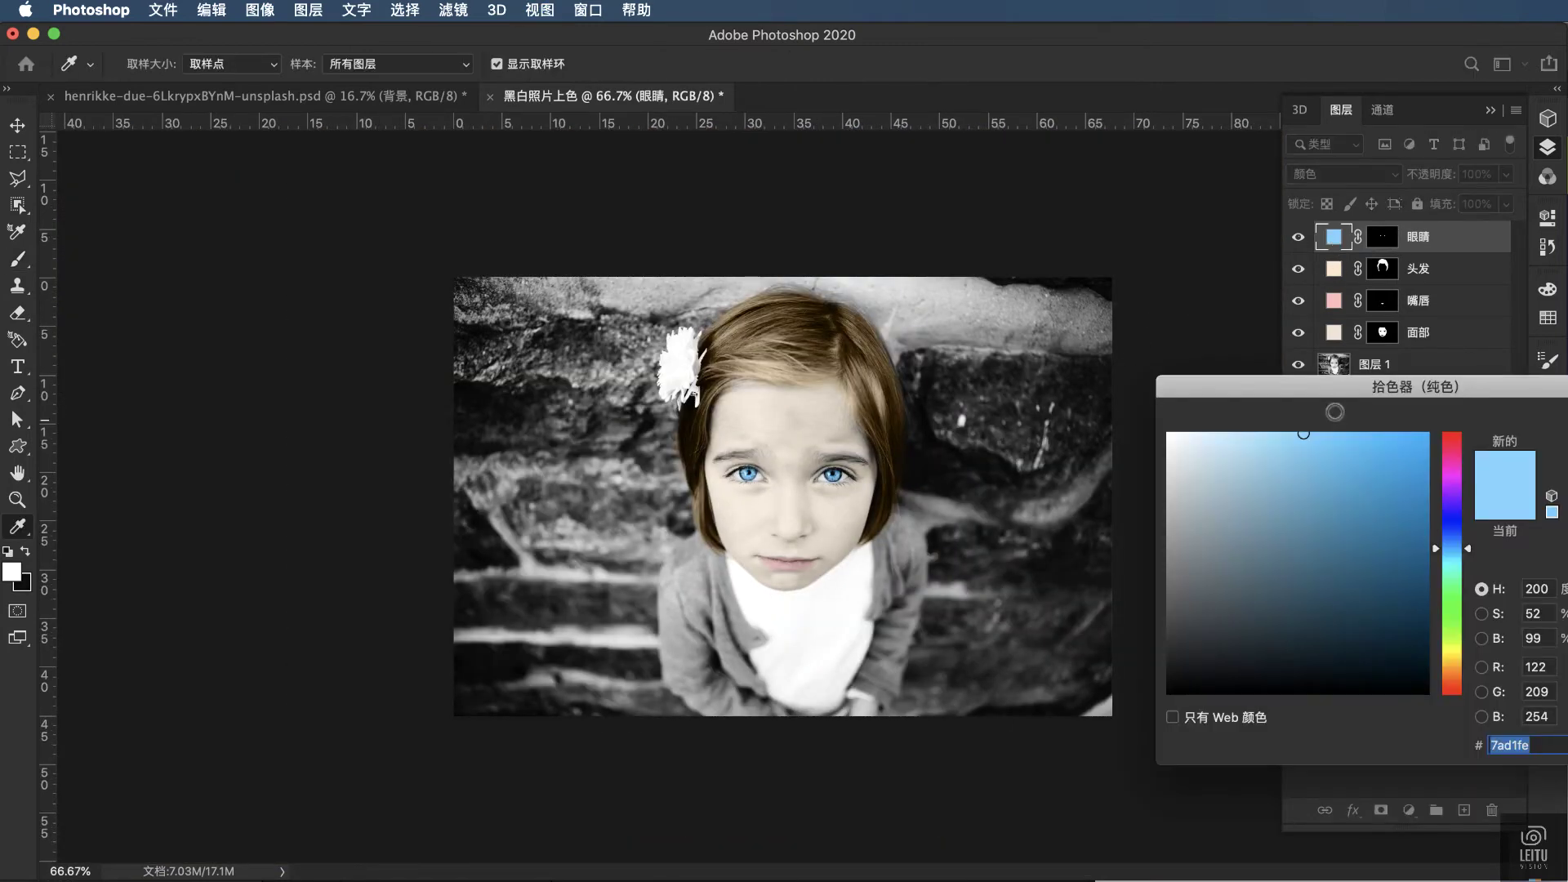
mouse_move(1201, 433)
mouse_down()
mouse_move(1228, 433)
mouse_move(1215, 433)
mouse_up()
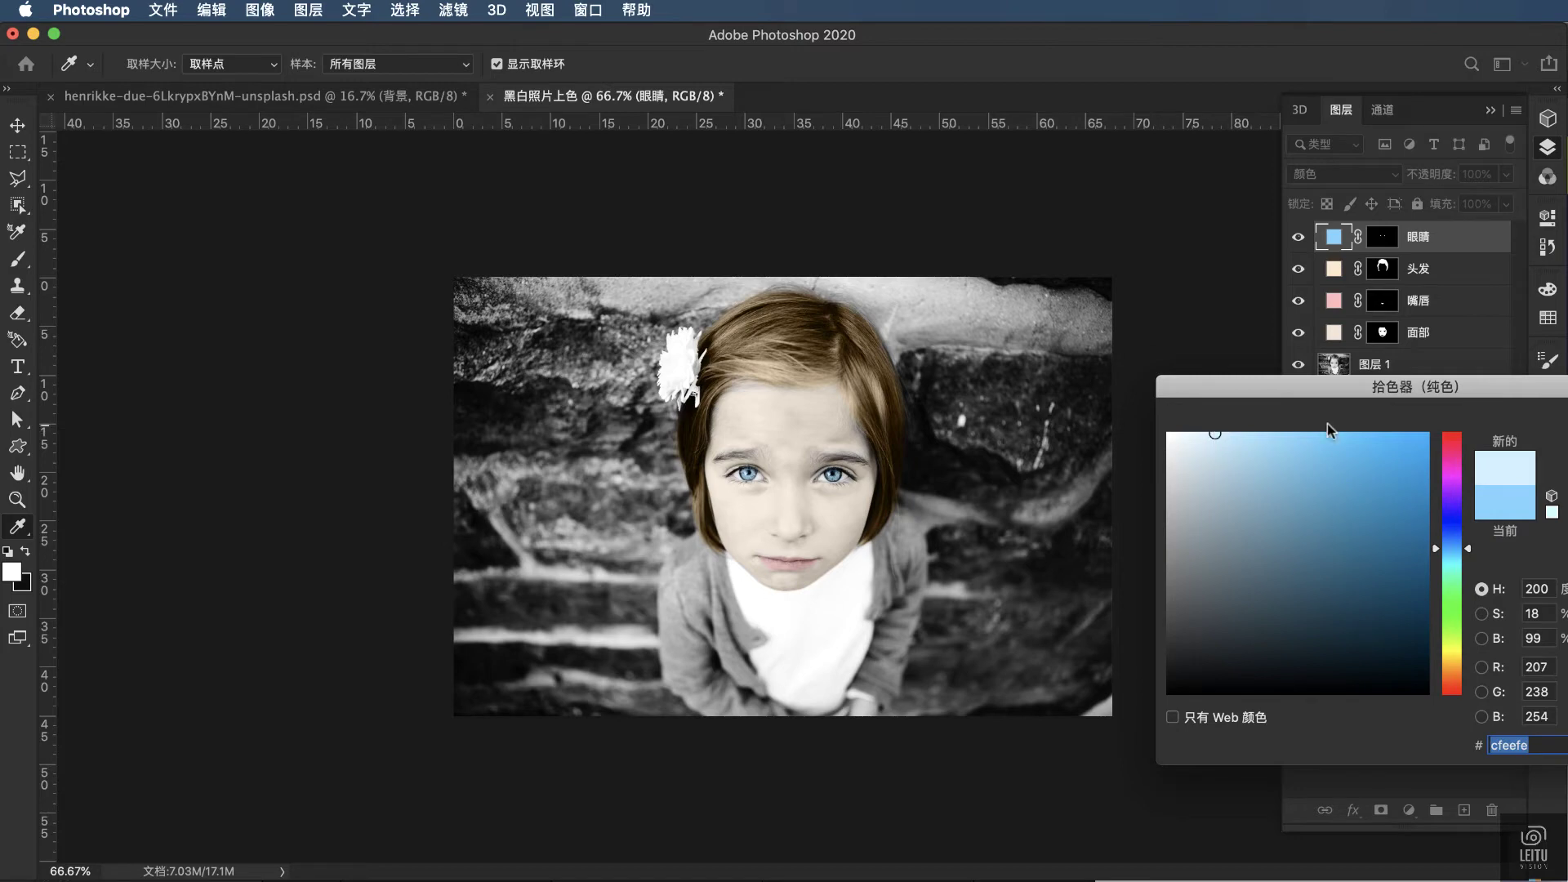
key(Return)
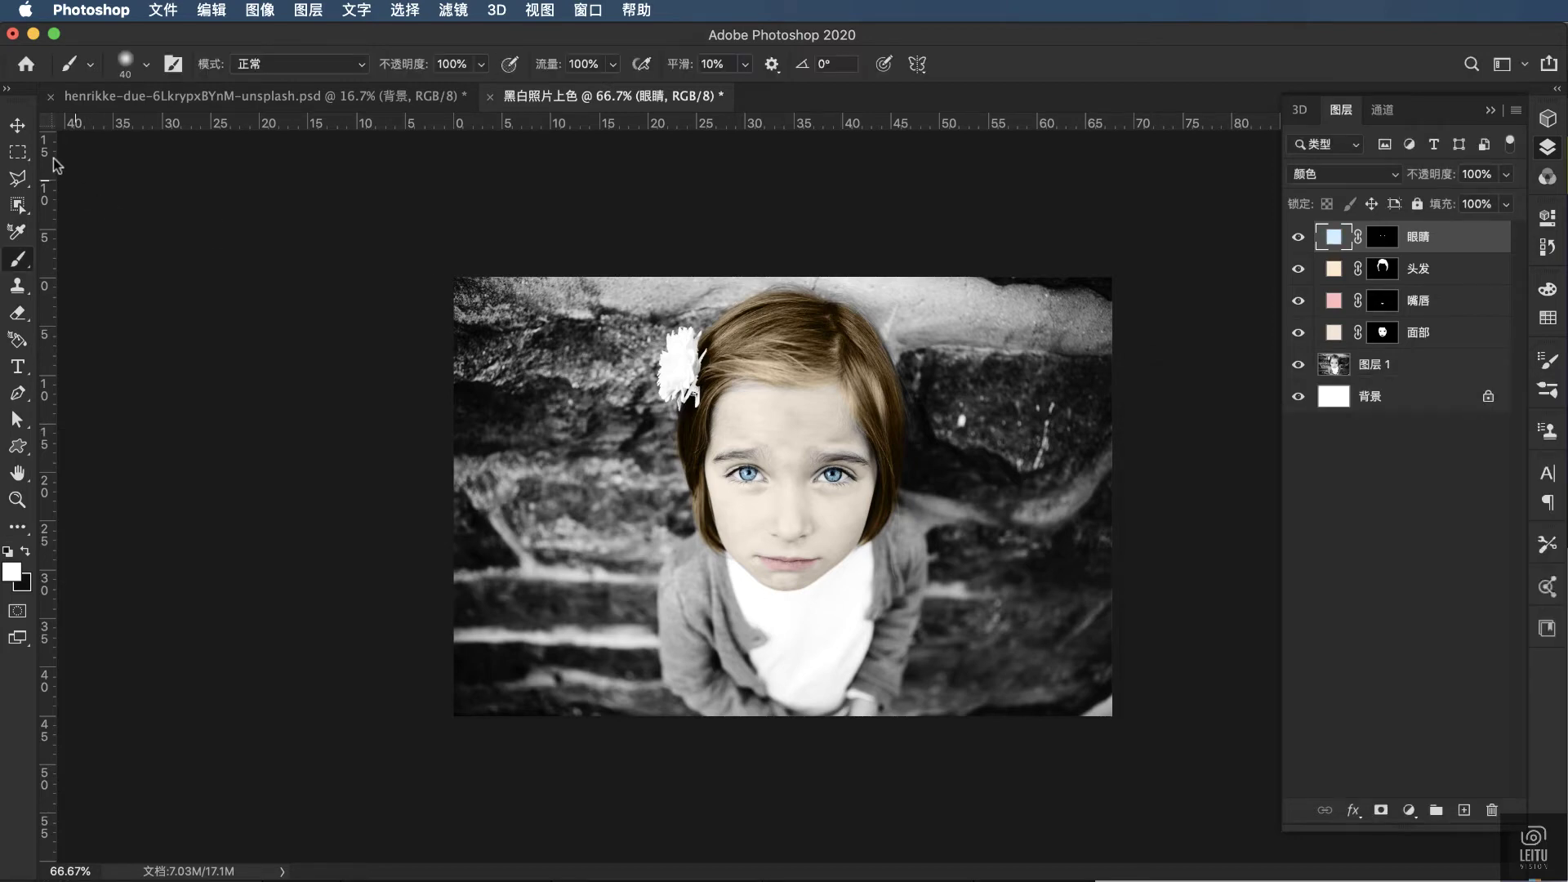
click(17, 125)
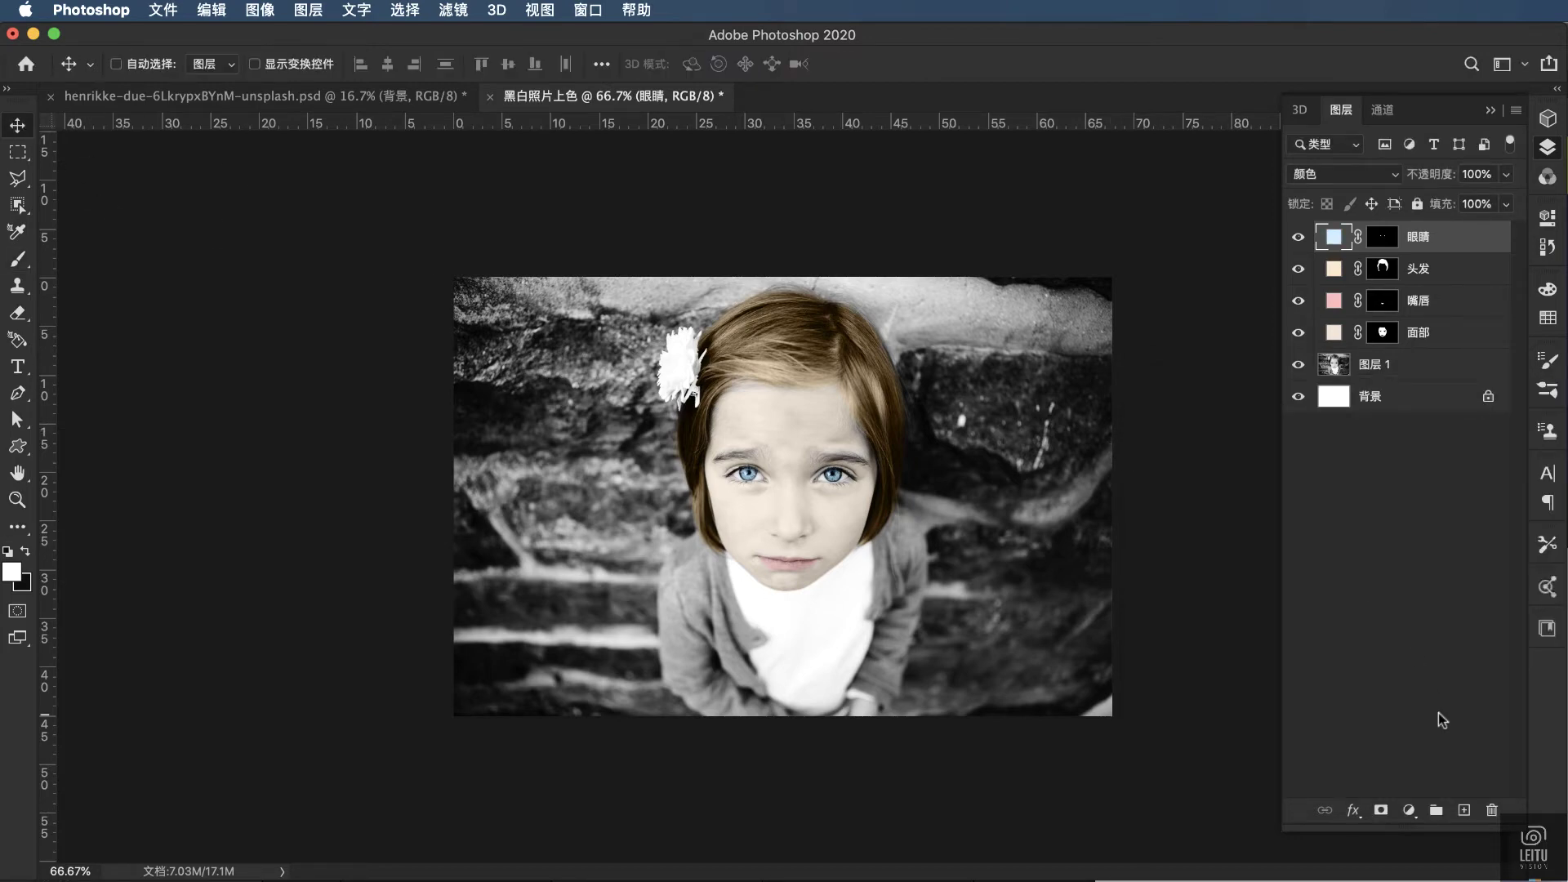
Step: Create a layer named 外衣 with a teal Solid Color fill in Color blend mode
click(1464, 811)
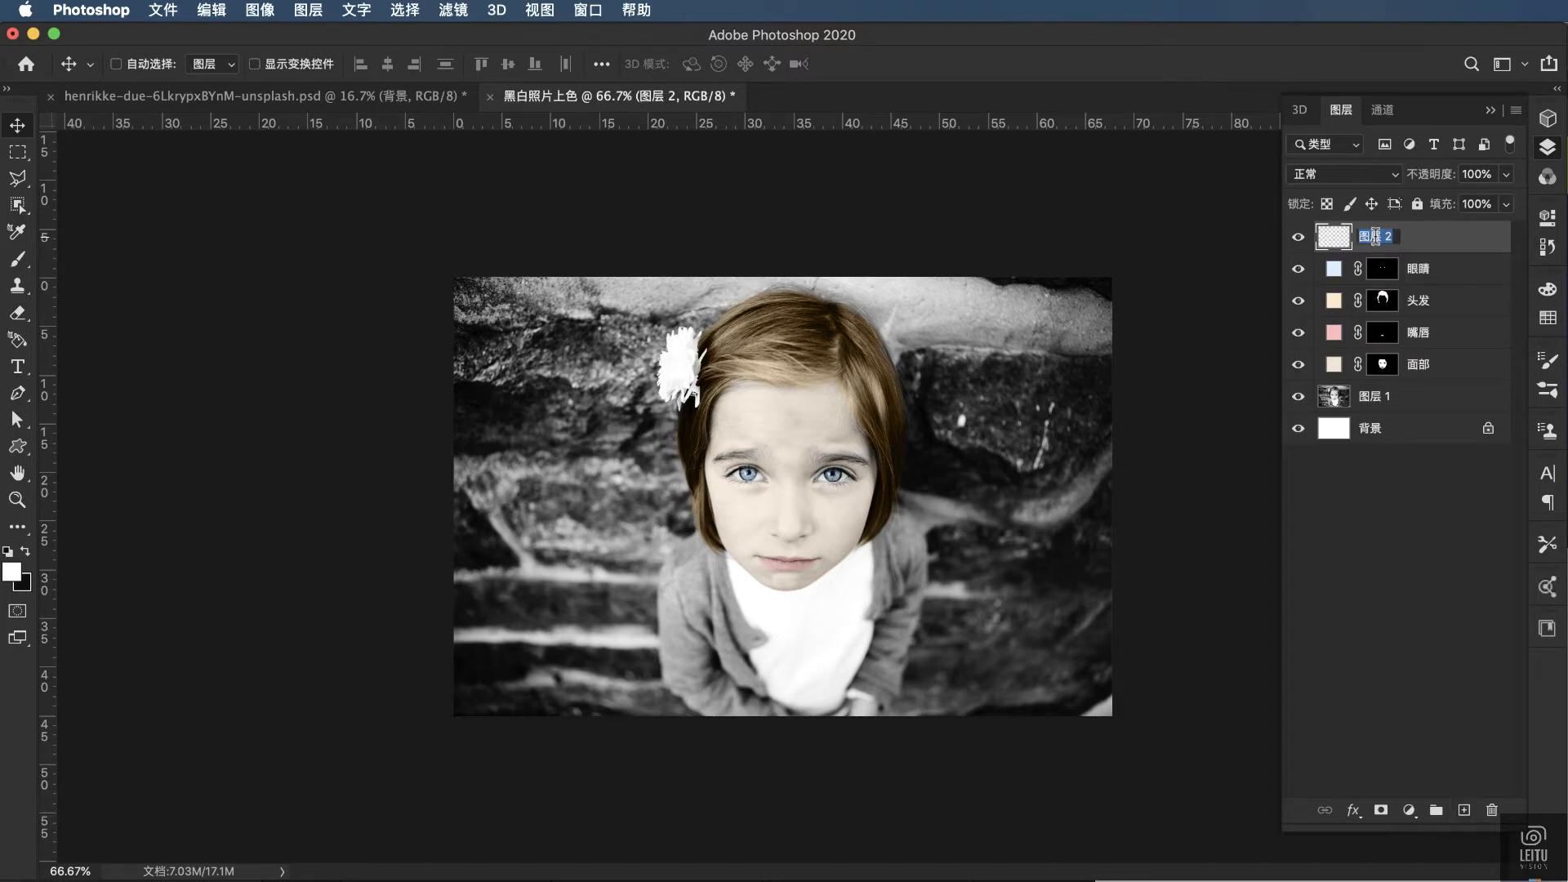
text(外衣)
key(Return)
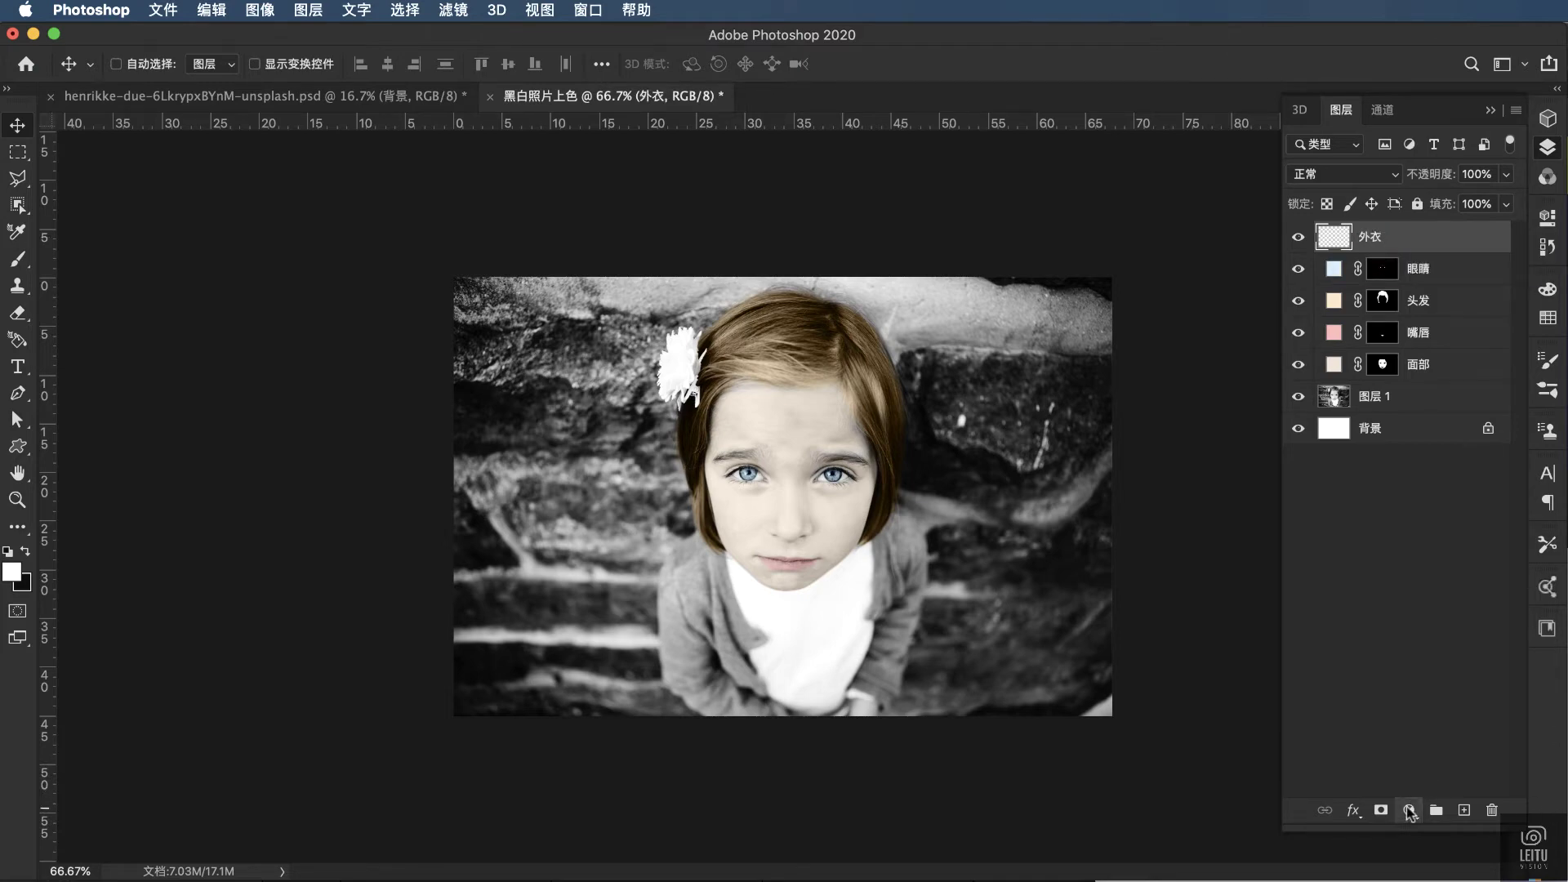
click(1409, 809)
click(1430, 826)
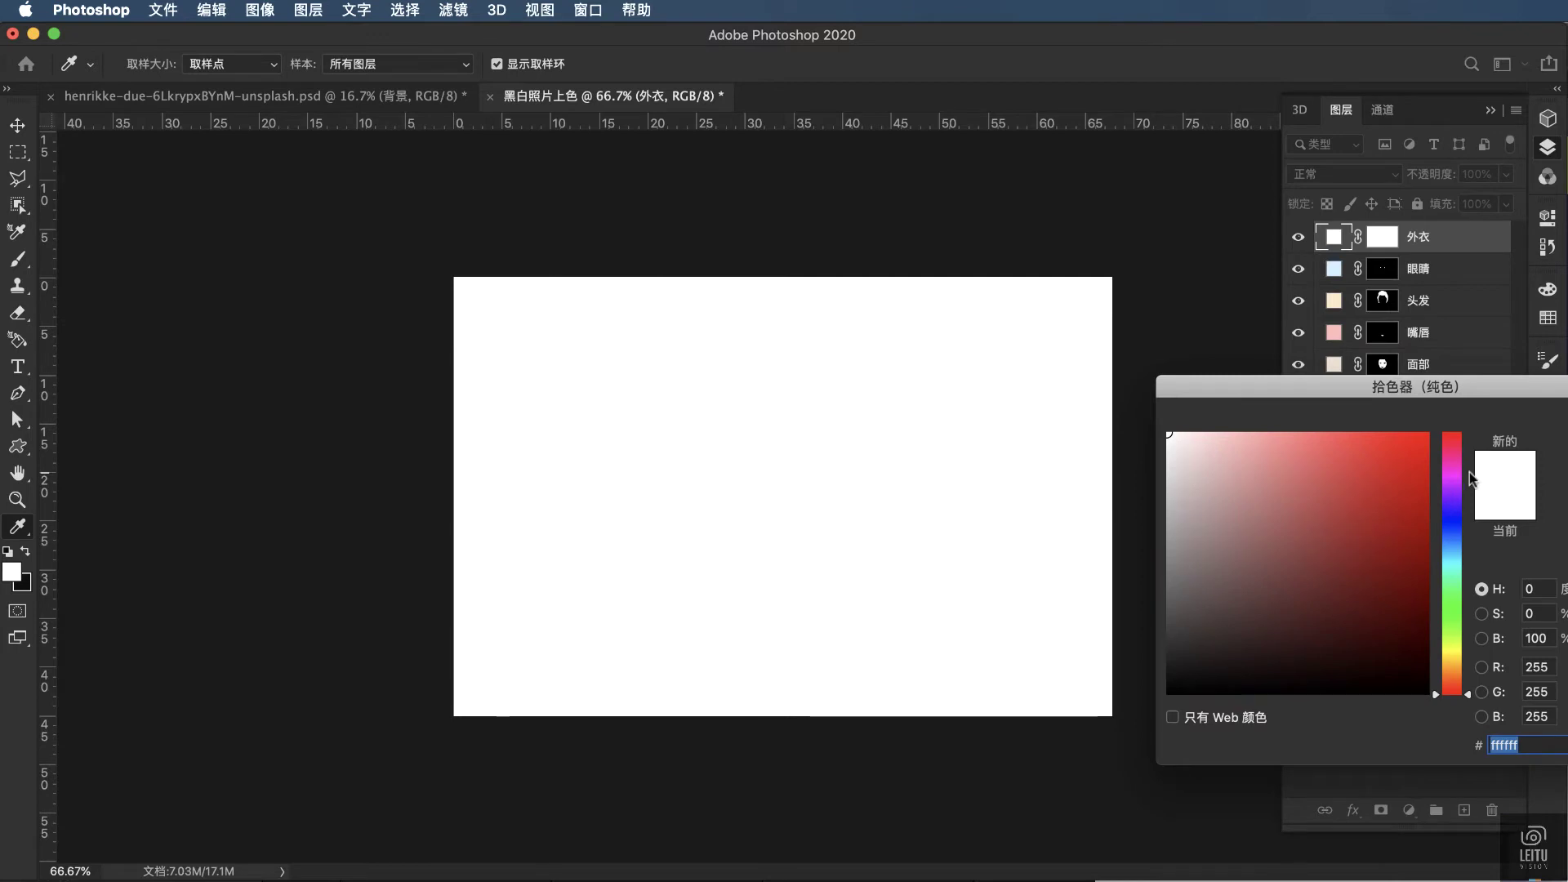
drag(1451, 555, 1442, 584)
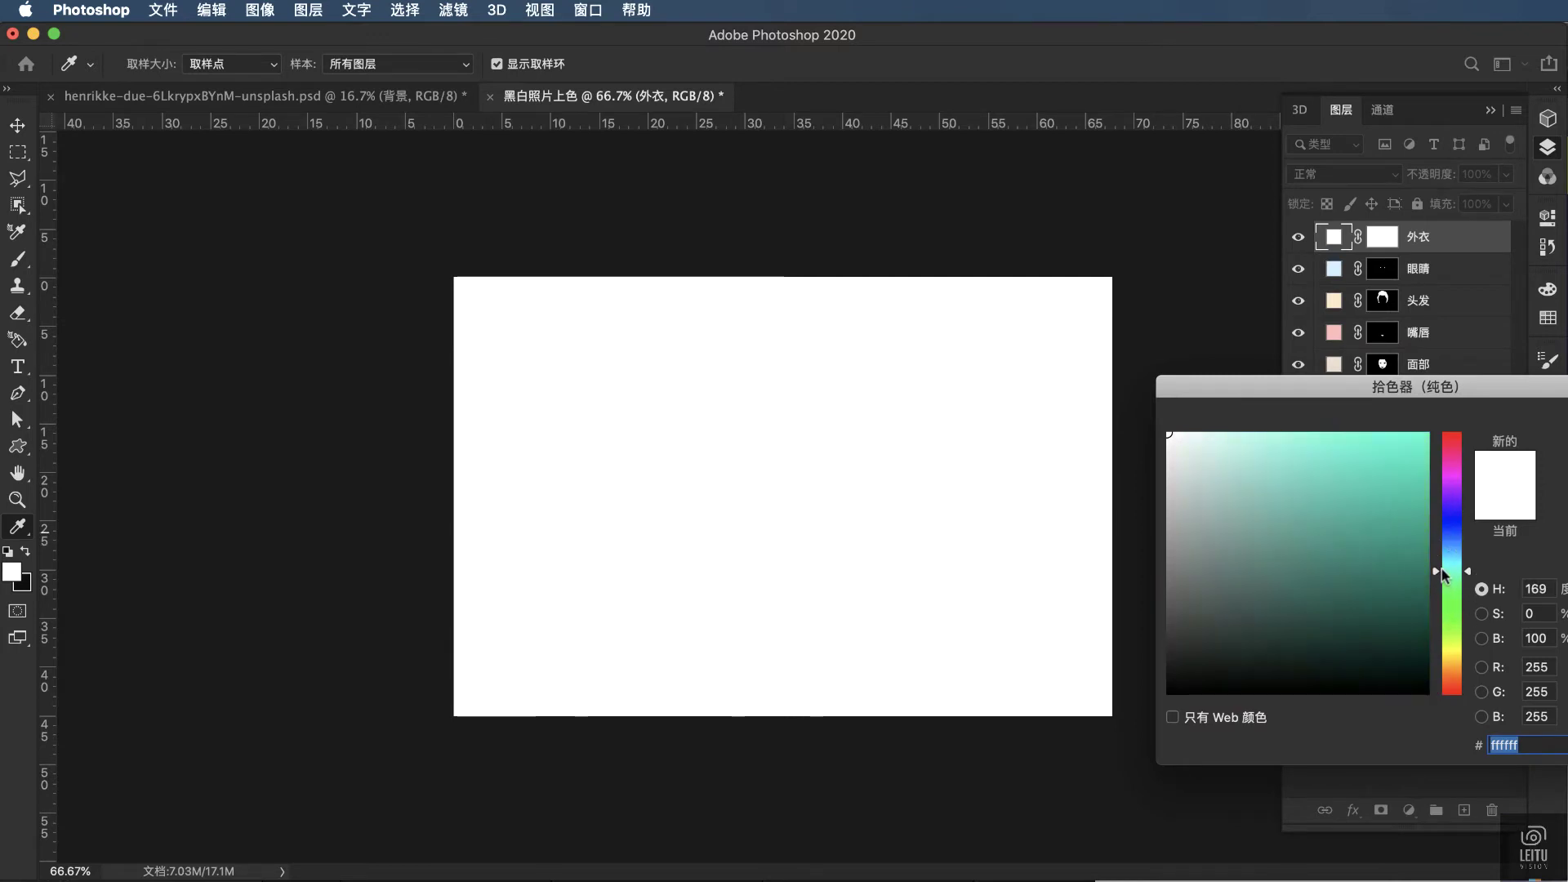
drag(1358, 511, 1350, 454)
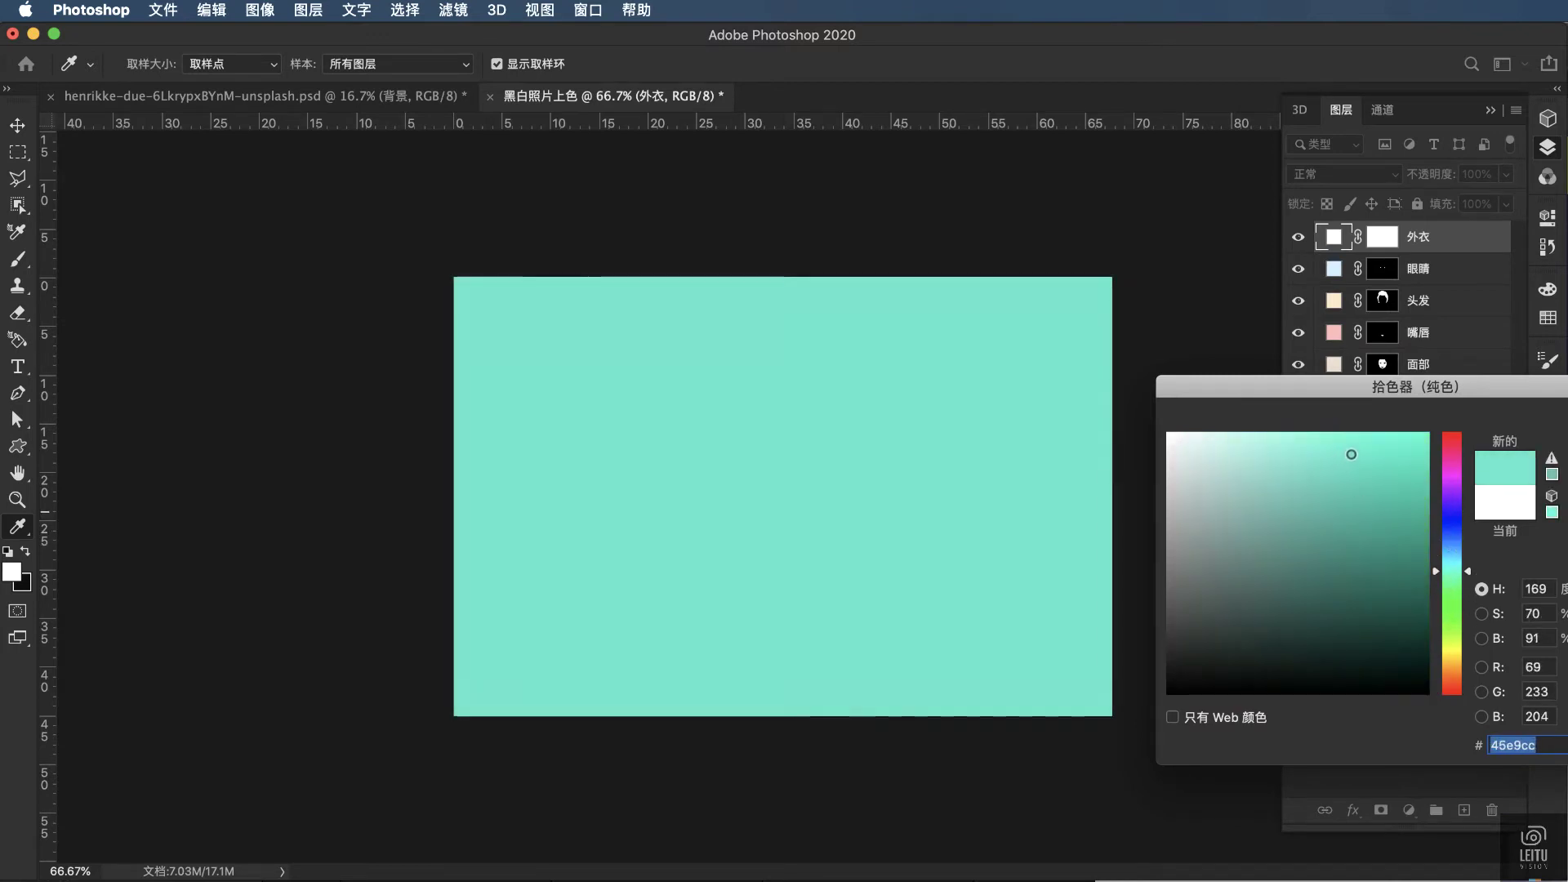
key(Return)
click(1376, 175)
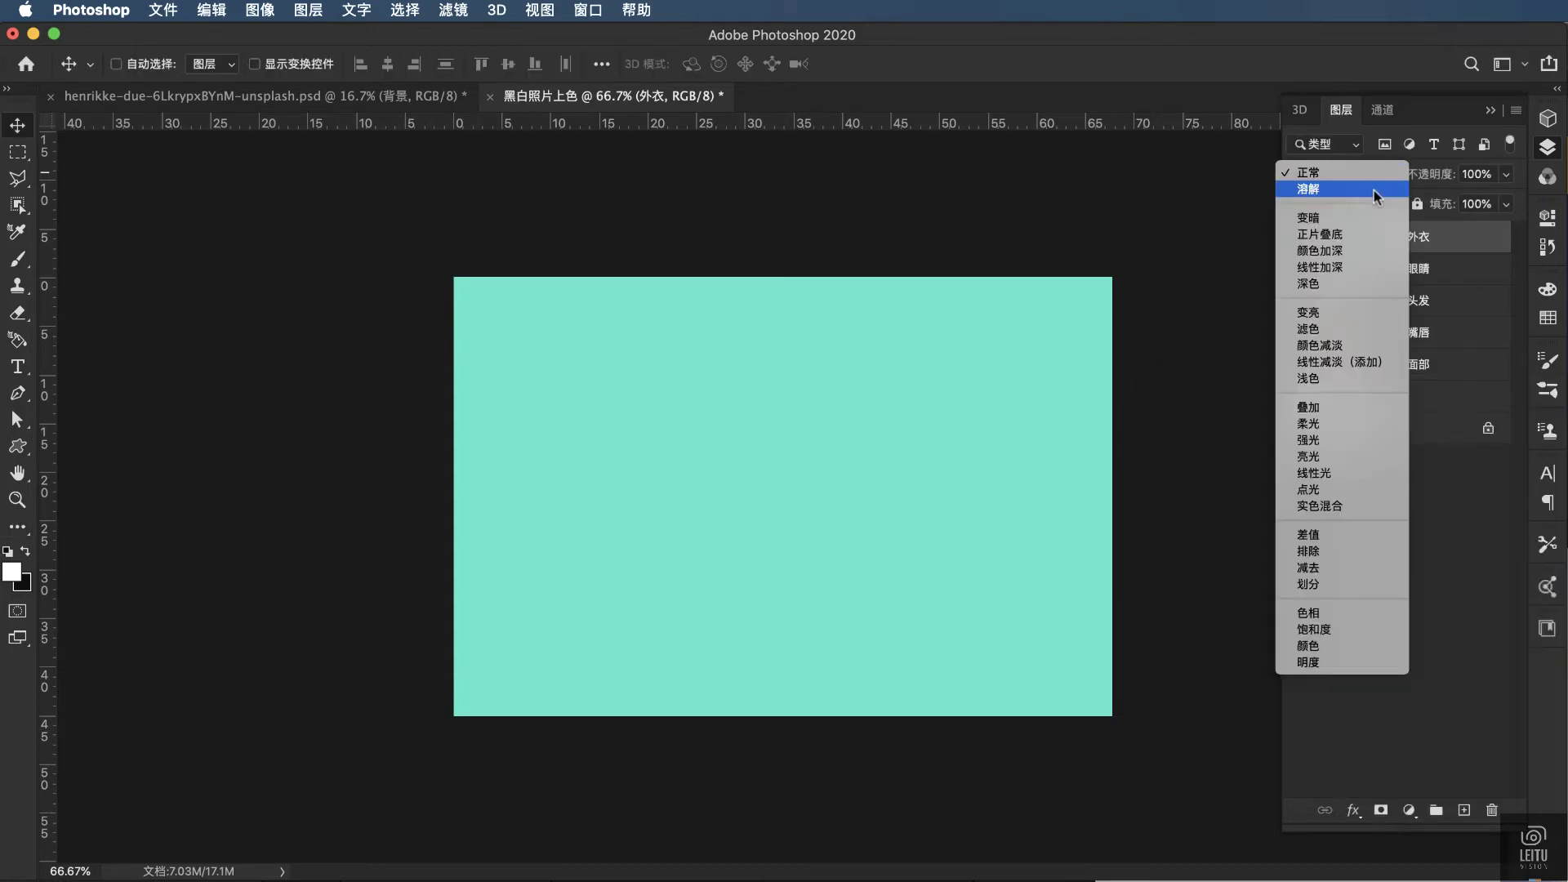
click(1328, 644)
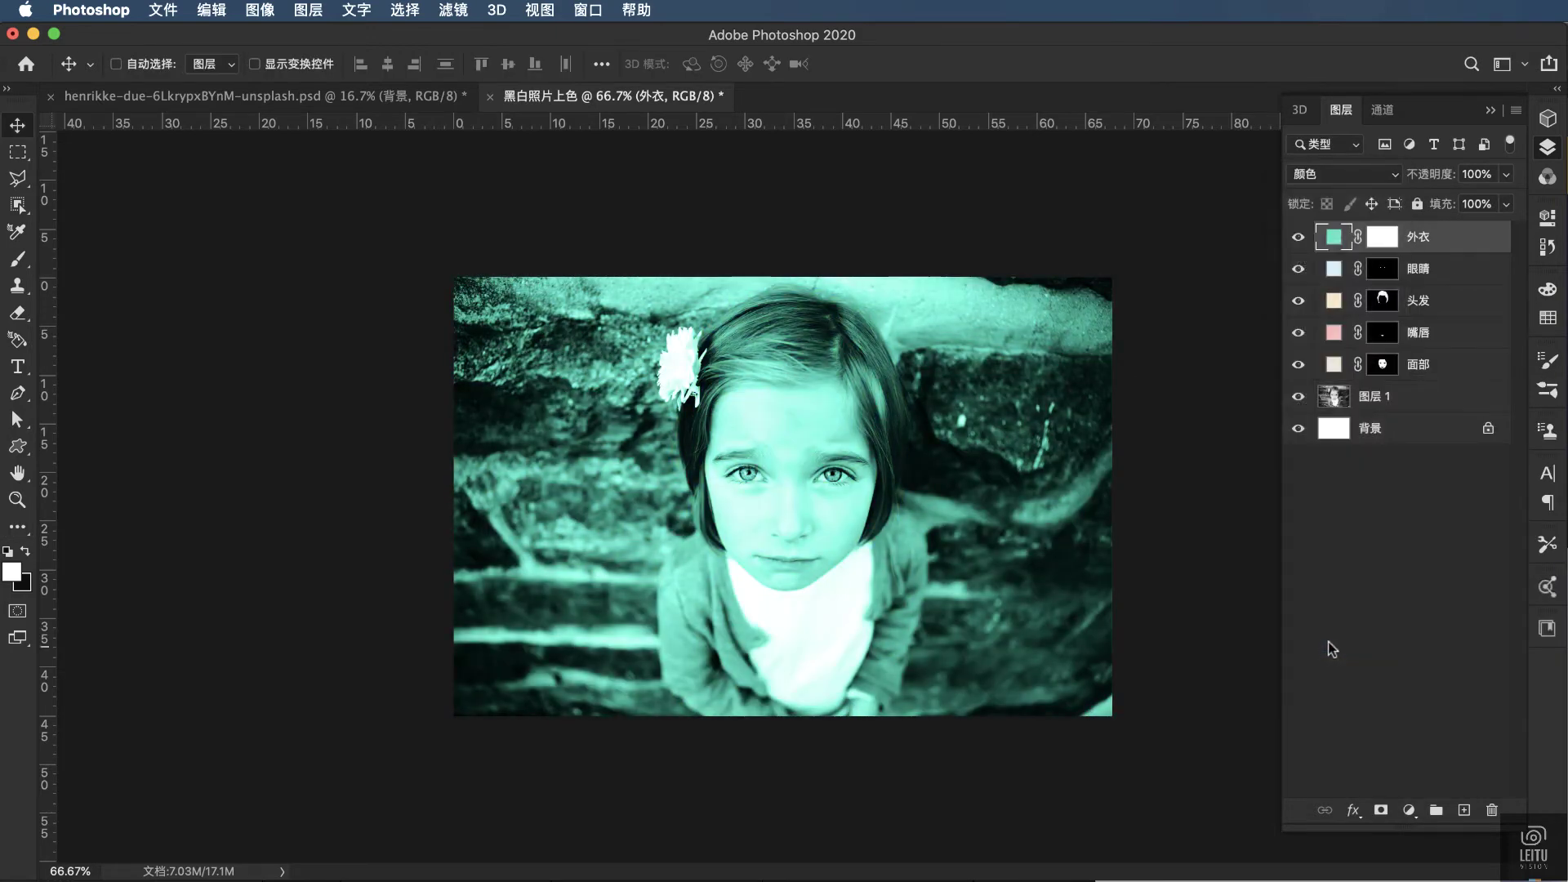
Step: Change the 外衣 fill to pale green #beffe0 and invert its mask to black
double_click(1336, 237)
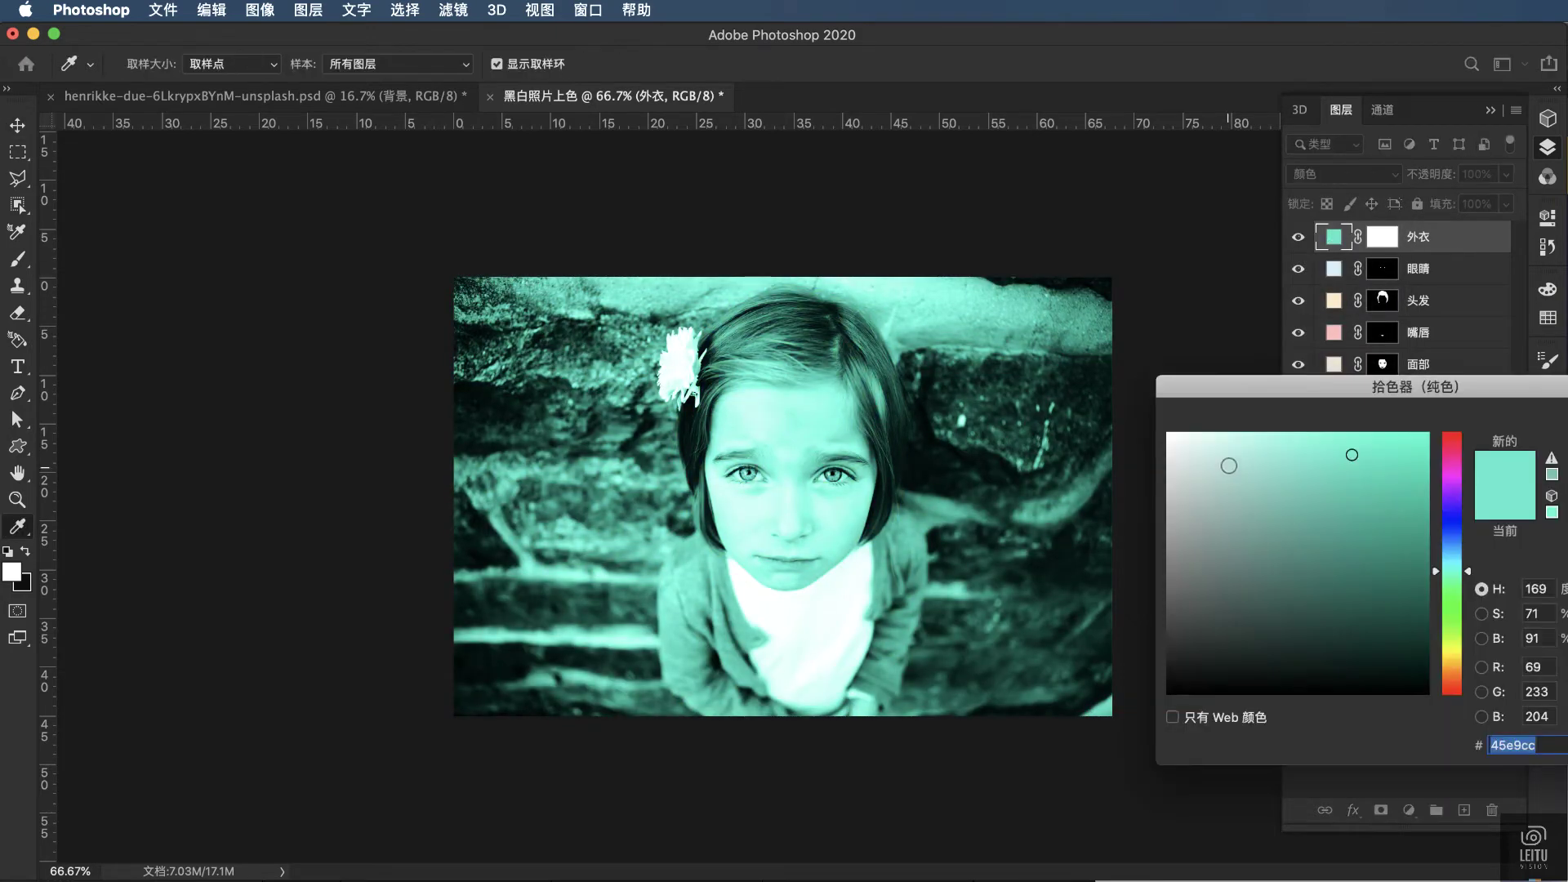
mouse_move(1224, 462)
mouse_down()
mouse_move(1263, 440)
mouse_move(1232, 434)
mouse_move(1258, 428)
mouse_up()
drag(1453, 578, 1453, 587)
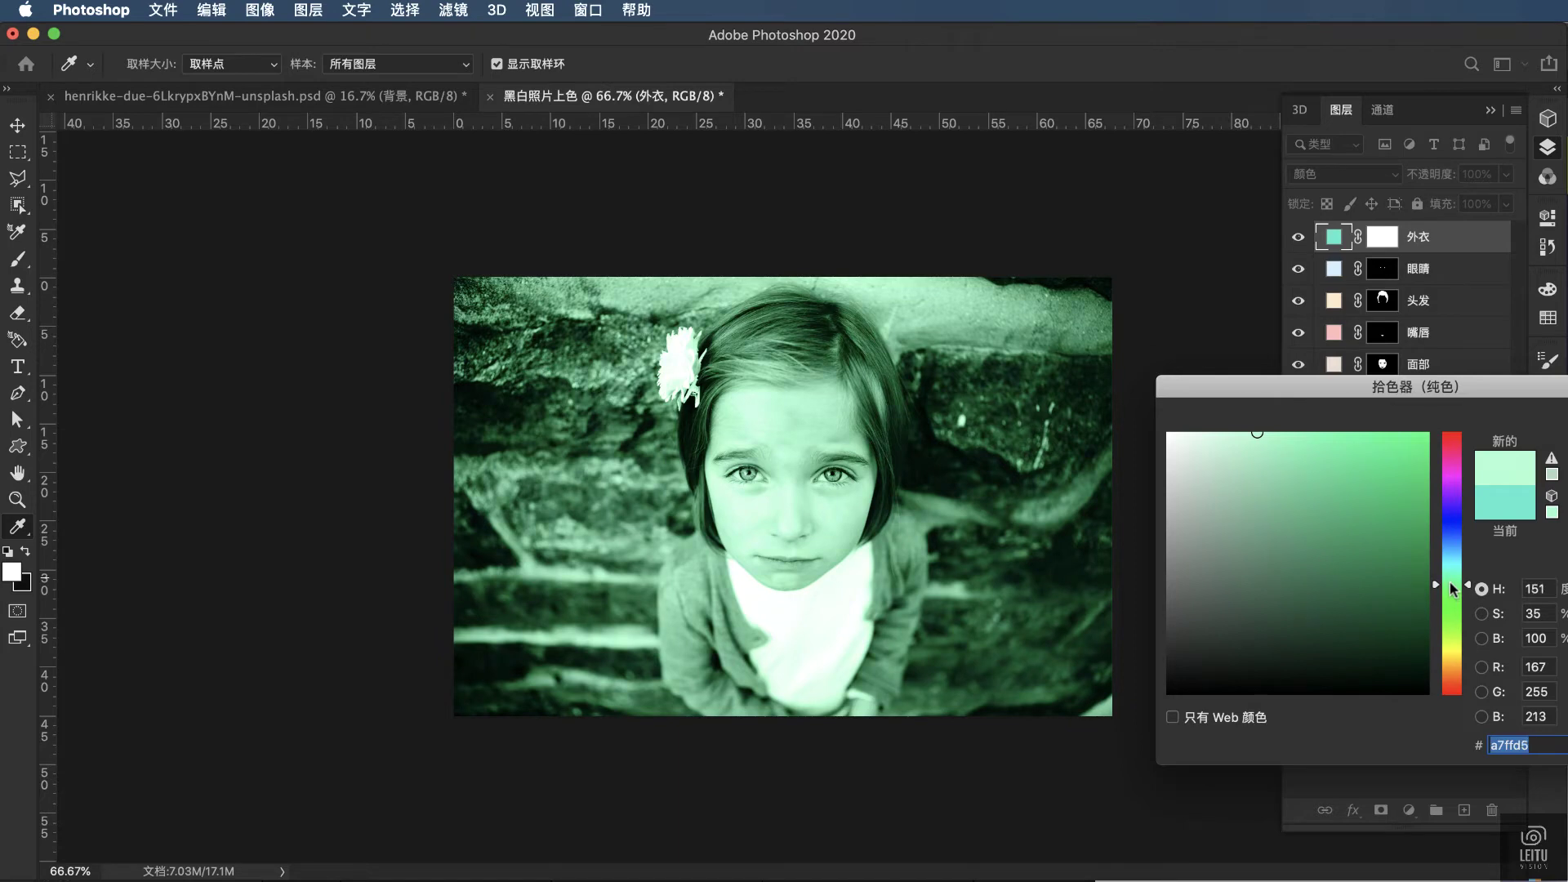
drag(1224, 425, 1233, 431)
key(Return)
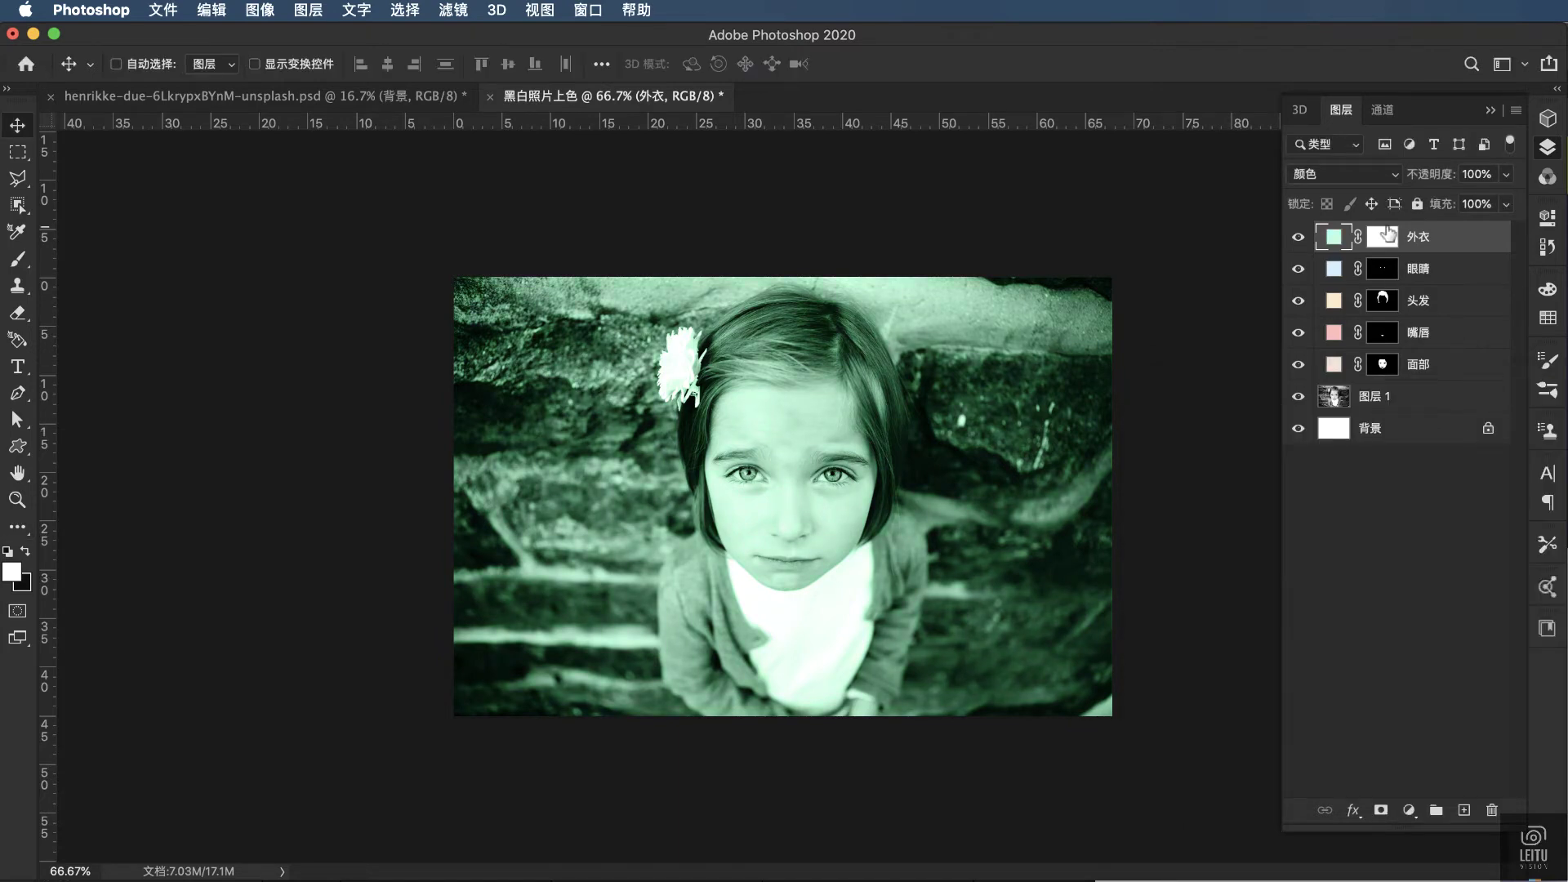
click(1384, 237)
key(super+i)
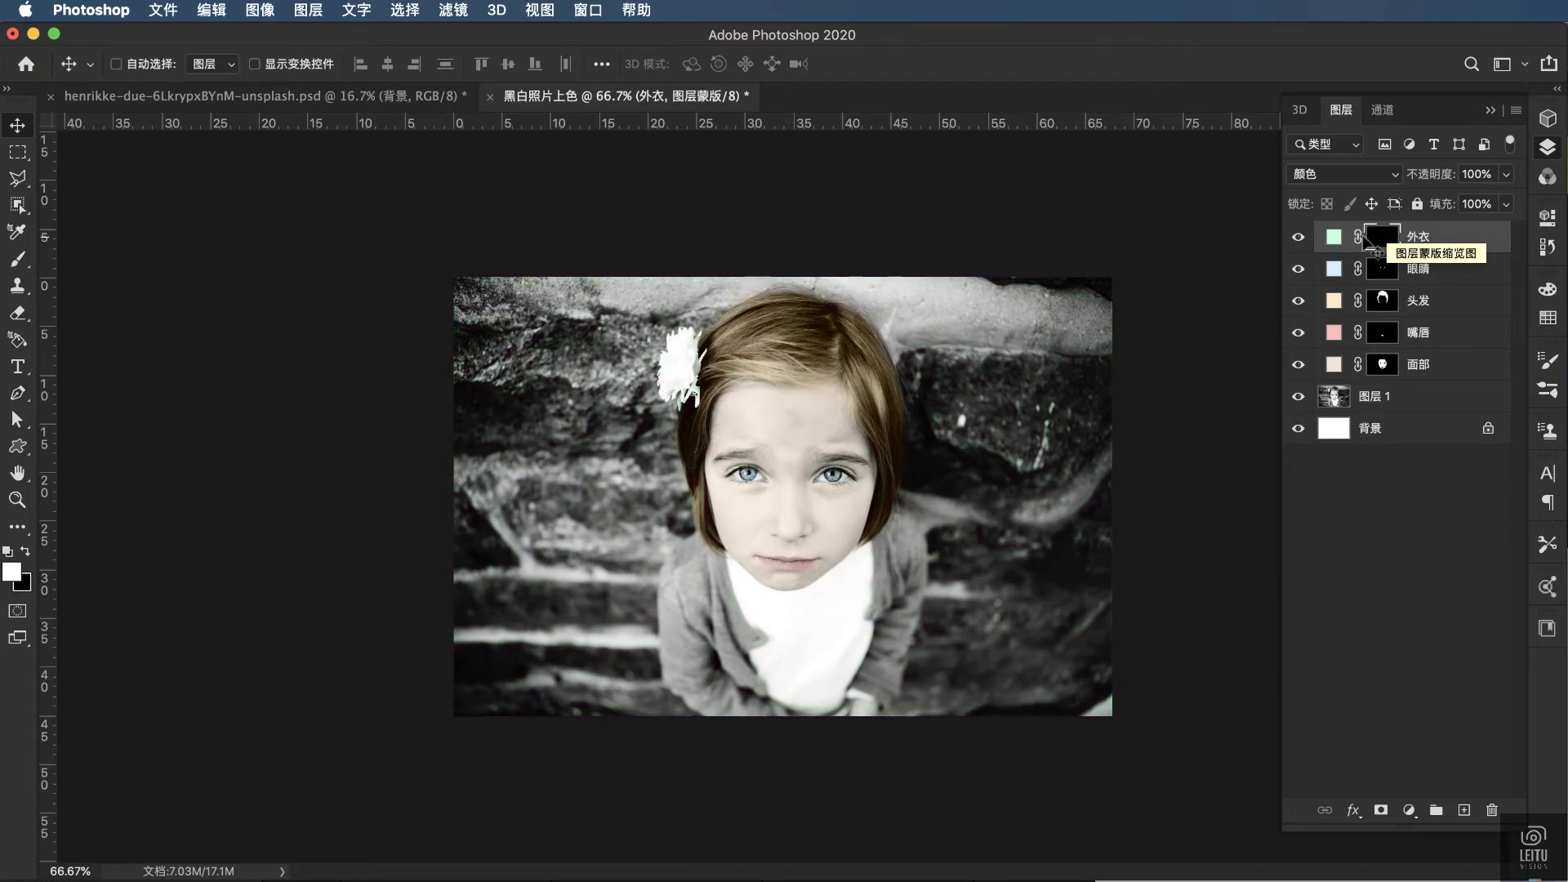
Step: Zoom in and paint green over the jacket's left shoulder and sleeve folds
key(super+equal)
key(super+equal)
key(super+equal)
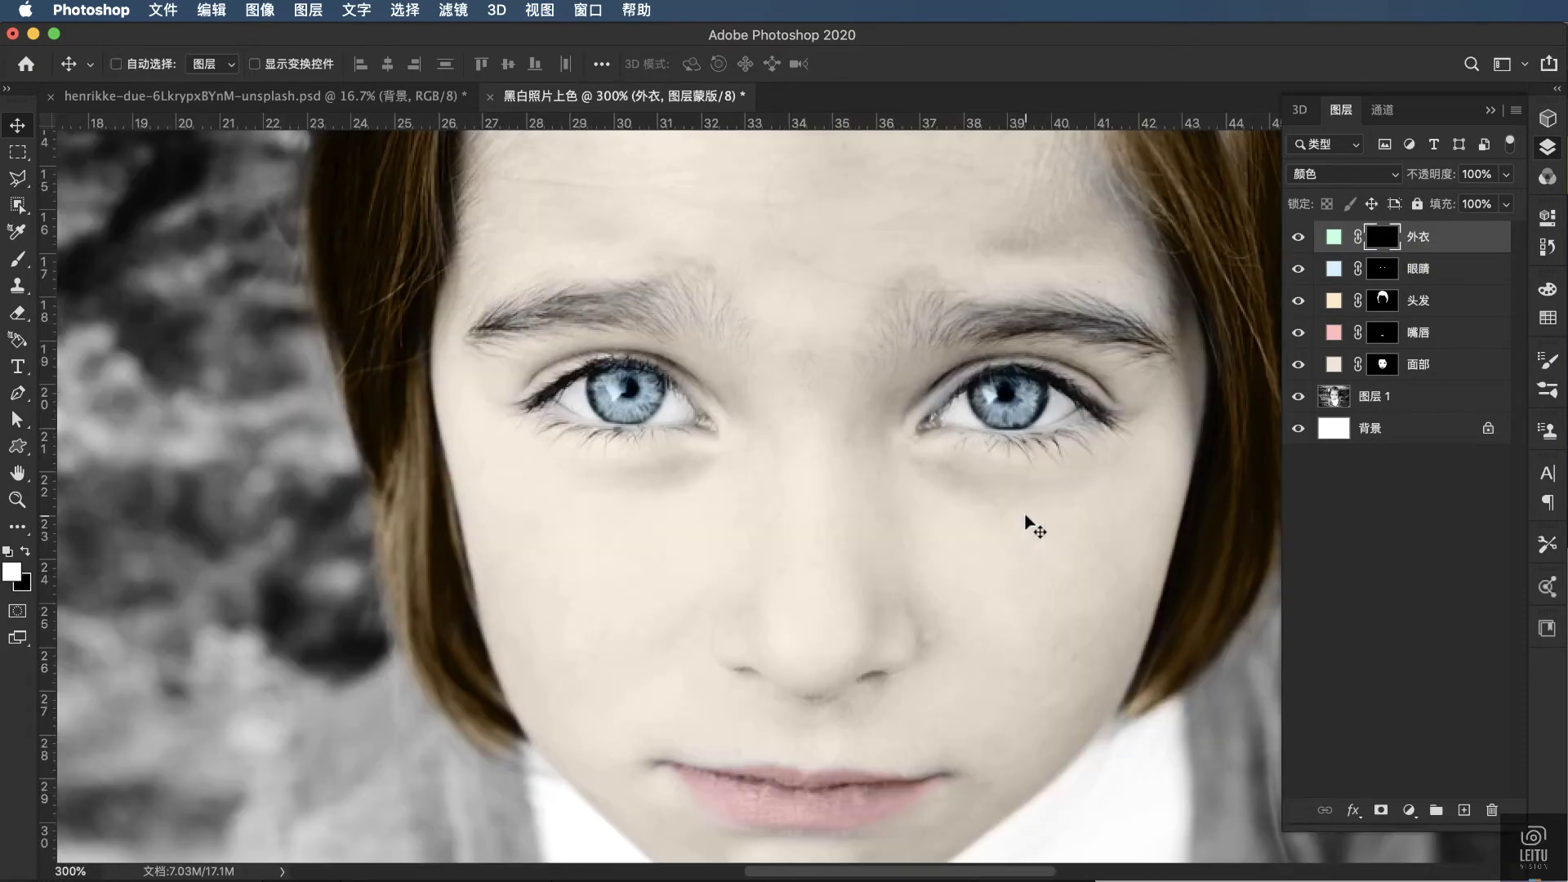
scroll(1025, 517, down, 5)
scroll(1025, 517, down, 3)
scroll(1025, 522, up, 3)
key(b)
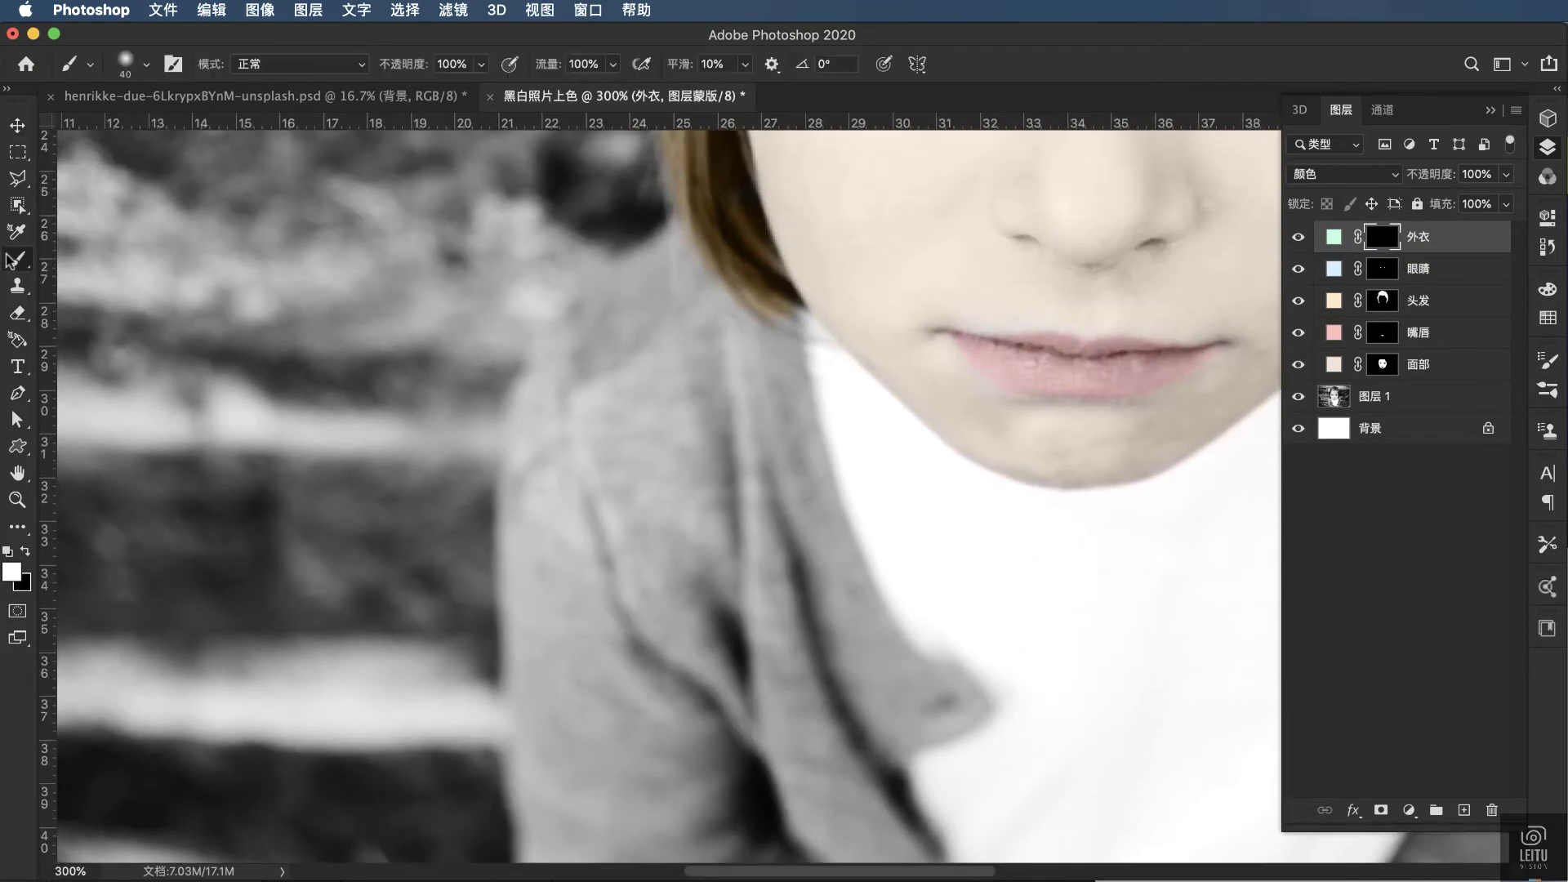
mouse_move(650, 363)
mouse_down()
mouse_move(657, 483)
mouse_move(767, 377)
mouse_move(697, 309)
mouse_move(632, 294)
mouse_move(561, 353)
mouse_move(527, 424)
mouse_move(766, 392)
mouse_move(861, 614)
mouse_move(906, 678)
mouse_move(955, 698)
mouse_move(833, 706)
mouse_up()
mouse_move(704, 567)
mouse_down()
mouse_move(601, 613)
mouse_move(542, 560)
mouse_move(531, 640)
mouse_move(739, 631)
mouse_up()
scroll(739, 631, down, 5)
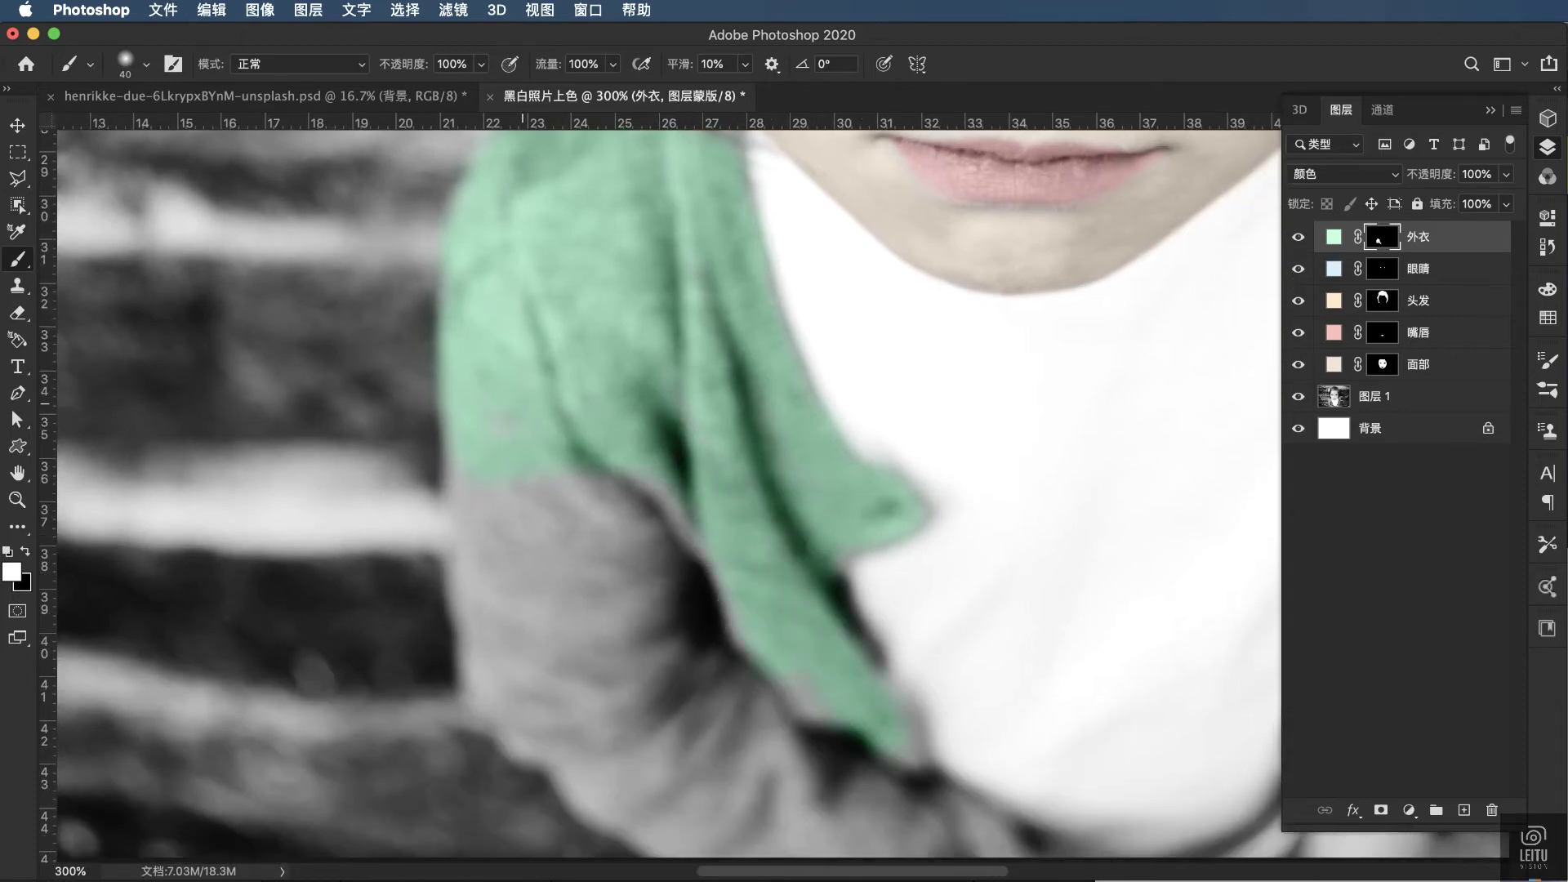
mouse_move(688, 563)
mouse_down()
mouse_move(666, 673)
mouse_move(808, 743)
mouse_up()
scroll(785, 685, down, 3)
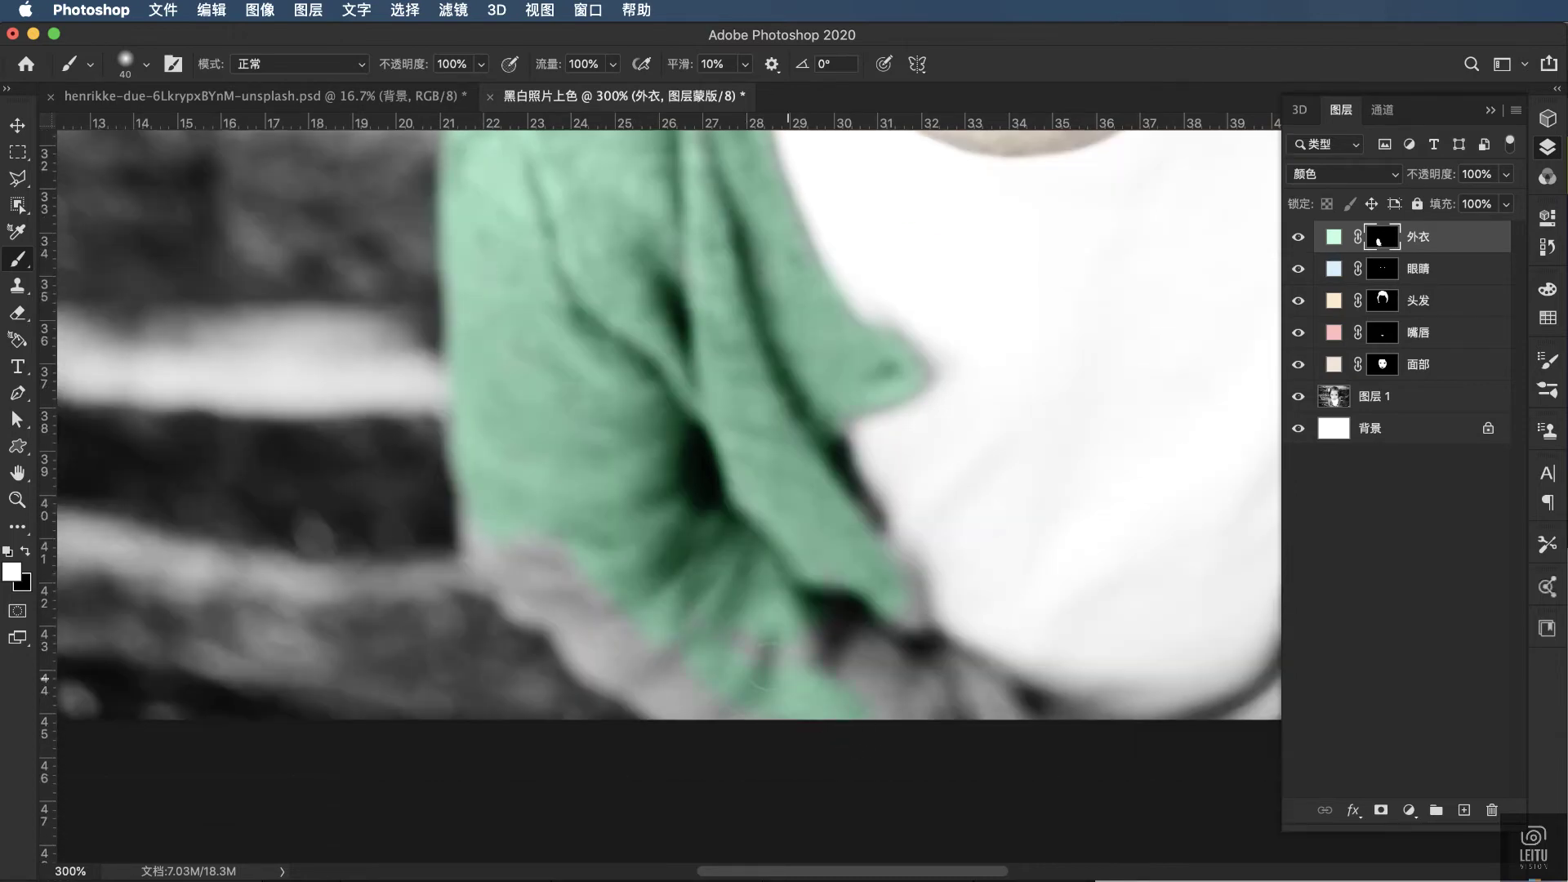
drag(1013, 706, 935, 676)
Step: Show the mask overlay and fill three missed specks on the jacket, then move to the right side
key(backslash)
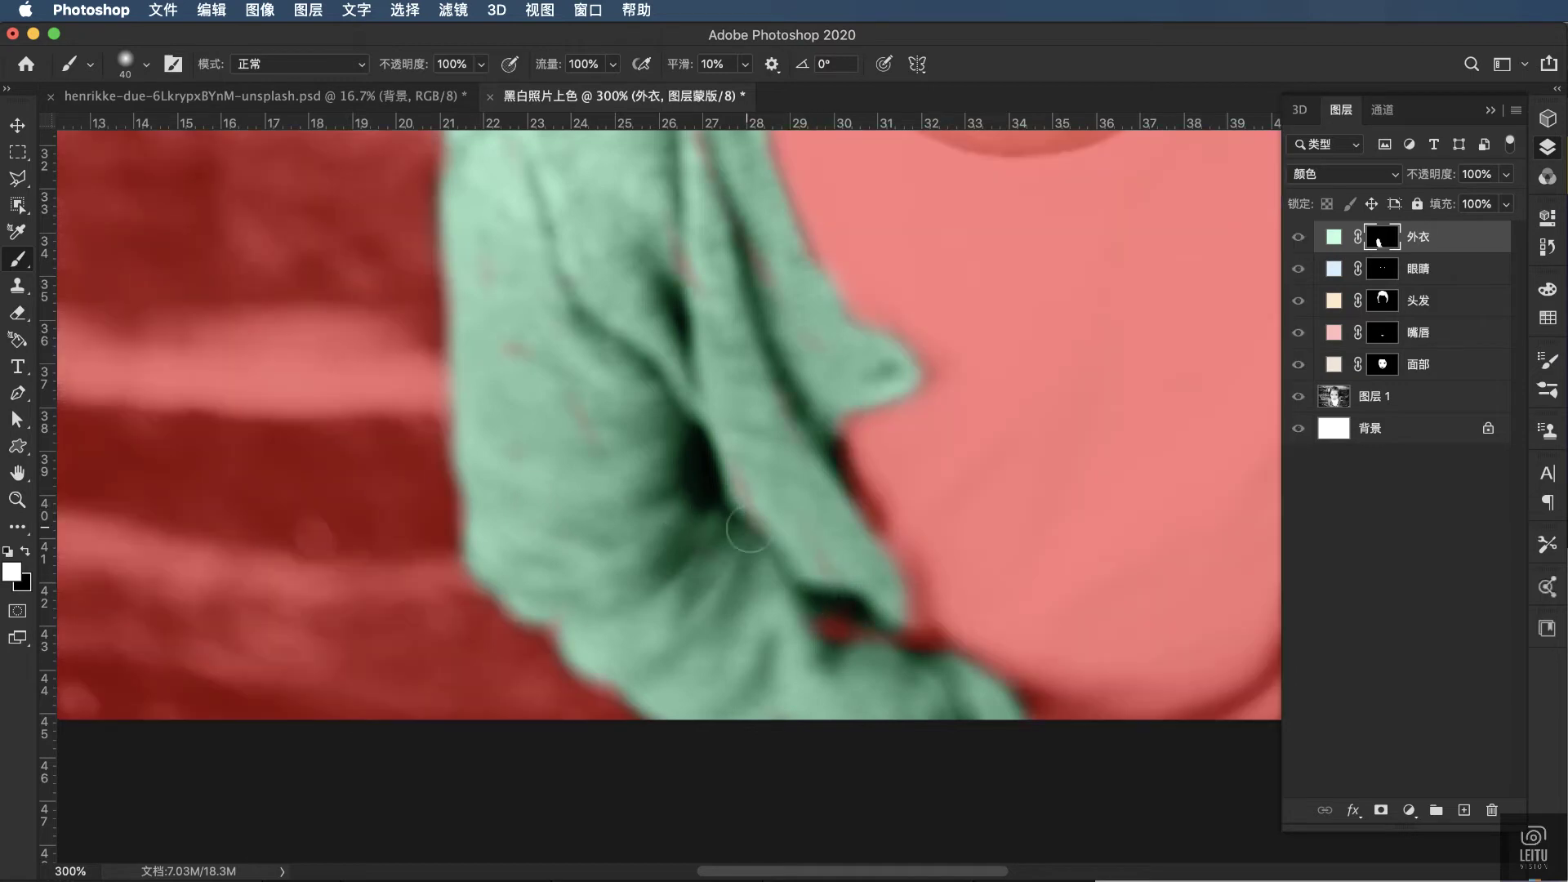
scroll(735, 547, up, 5)
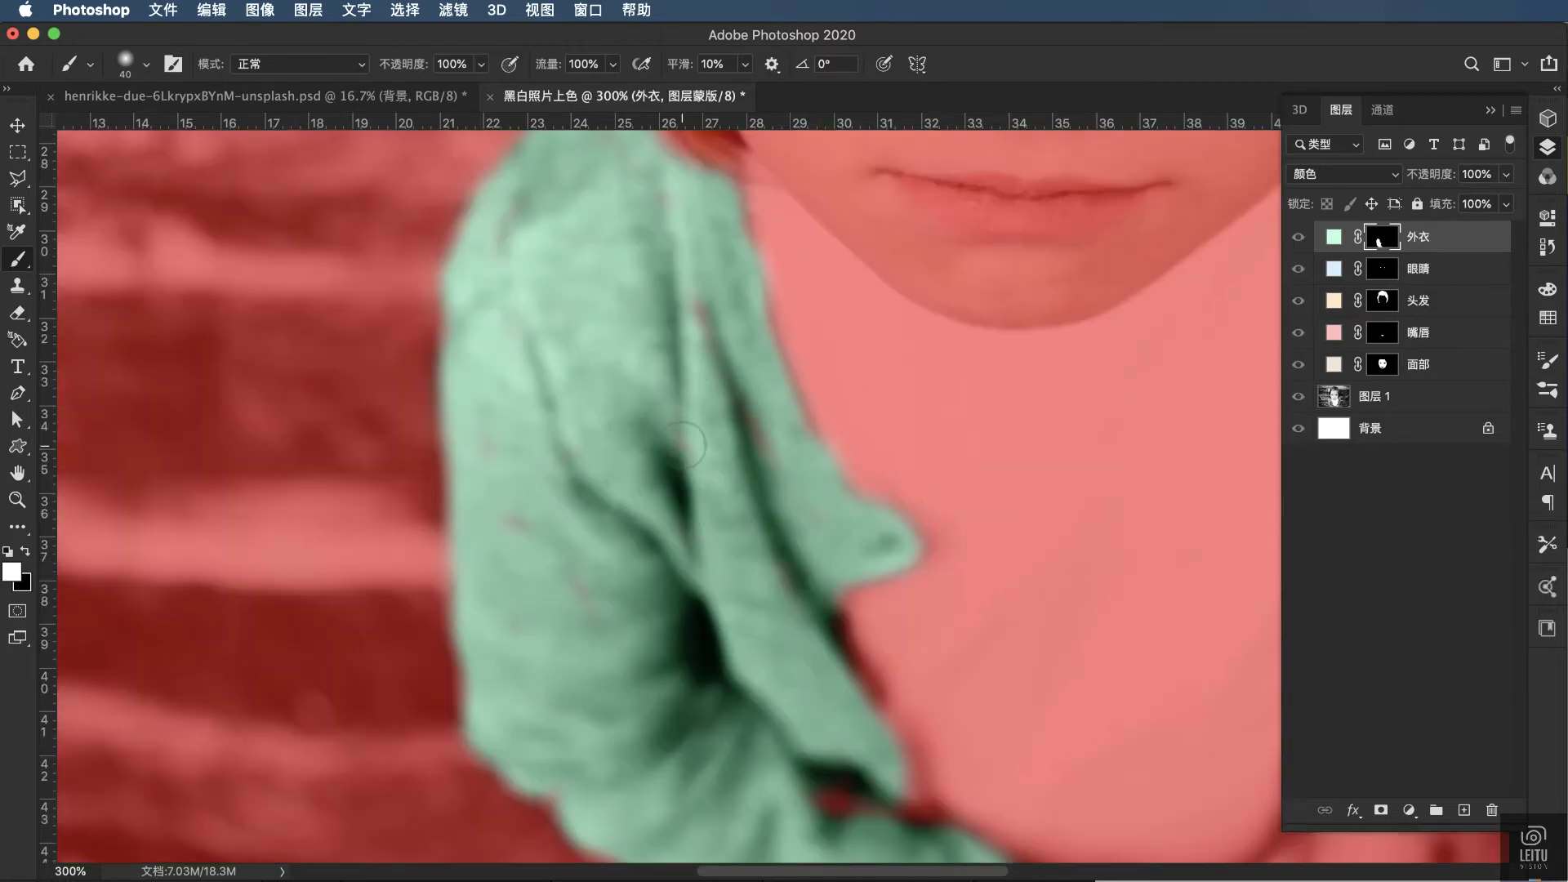
click(580, 589)
click(515, 524)
click(486, 443)
scroll(580, 512, up, 5)
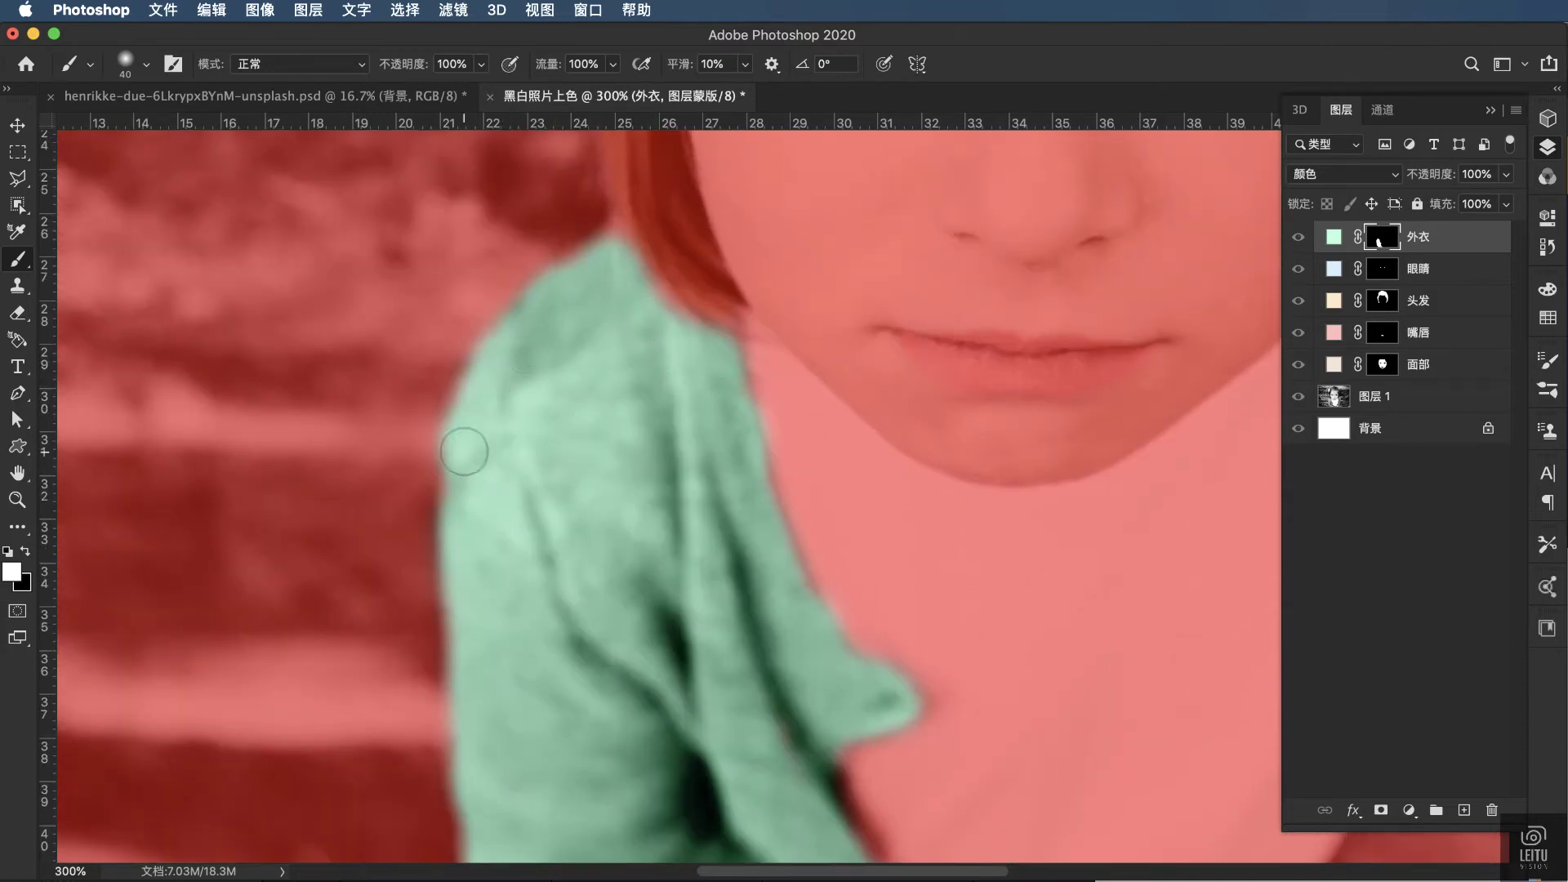
scroll(567, 528, down, 1)
scroll(567, 528, down, 4)
scroll(561, 525, down, 3)
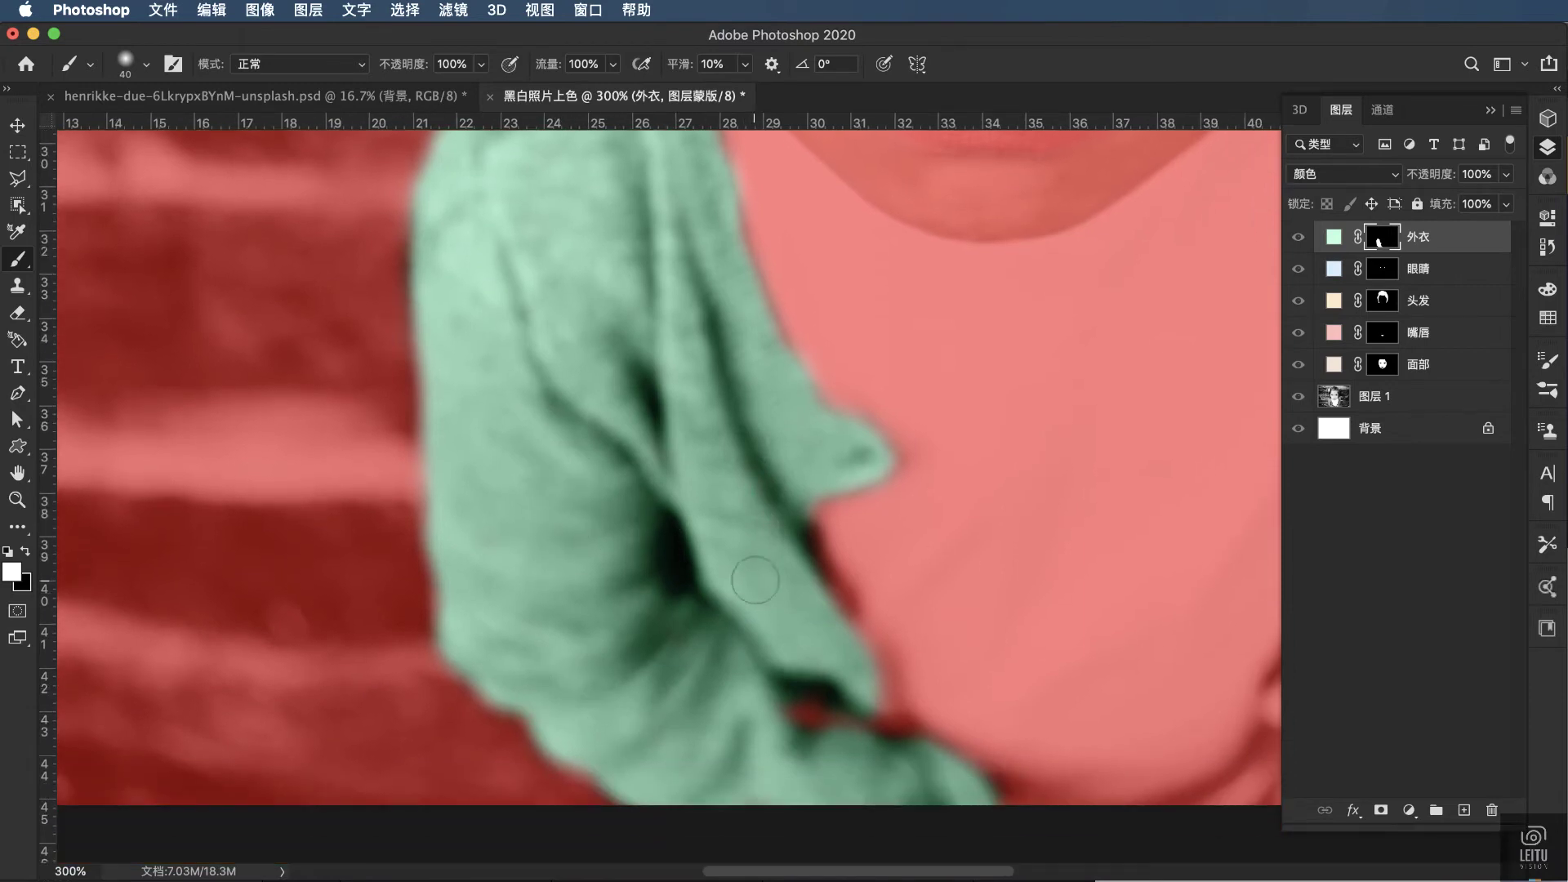
scroll(754, 581, down, 2)
scroll(689, 645, right, 2)
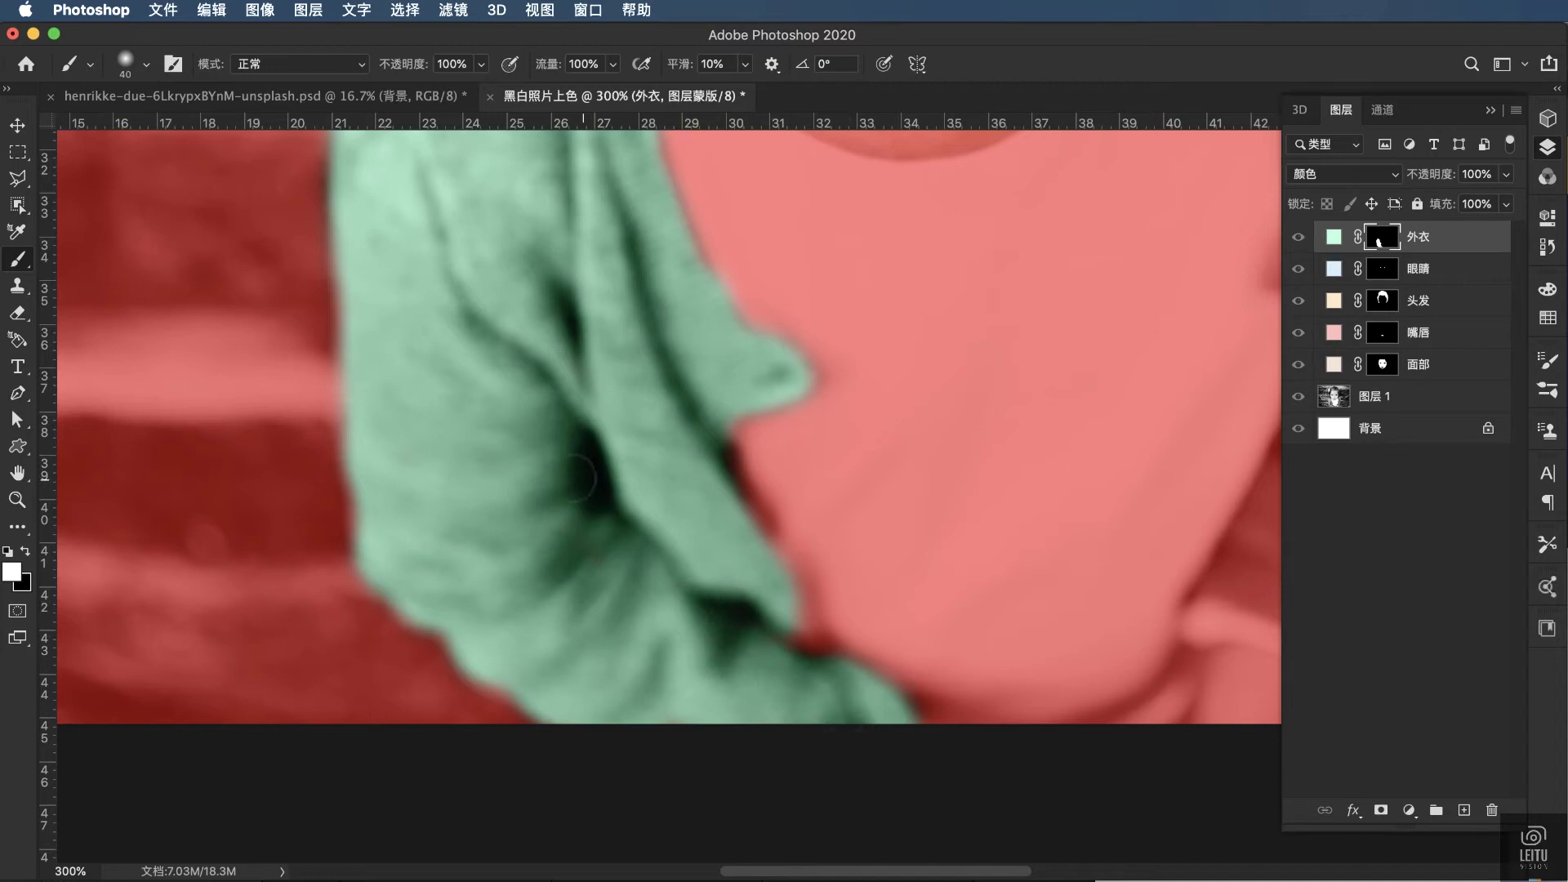
scroll(576, 477, right, 10)
Step: Paint the green 外衣 tint down the jacket's right sleeve
key(backslash)
scroll(653, 523, right, 6)
scroll(735, 555, up, 8)
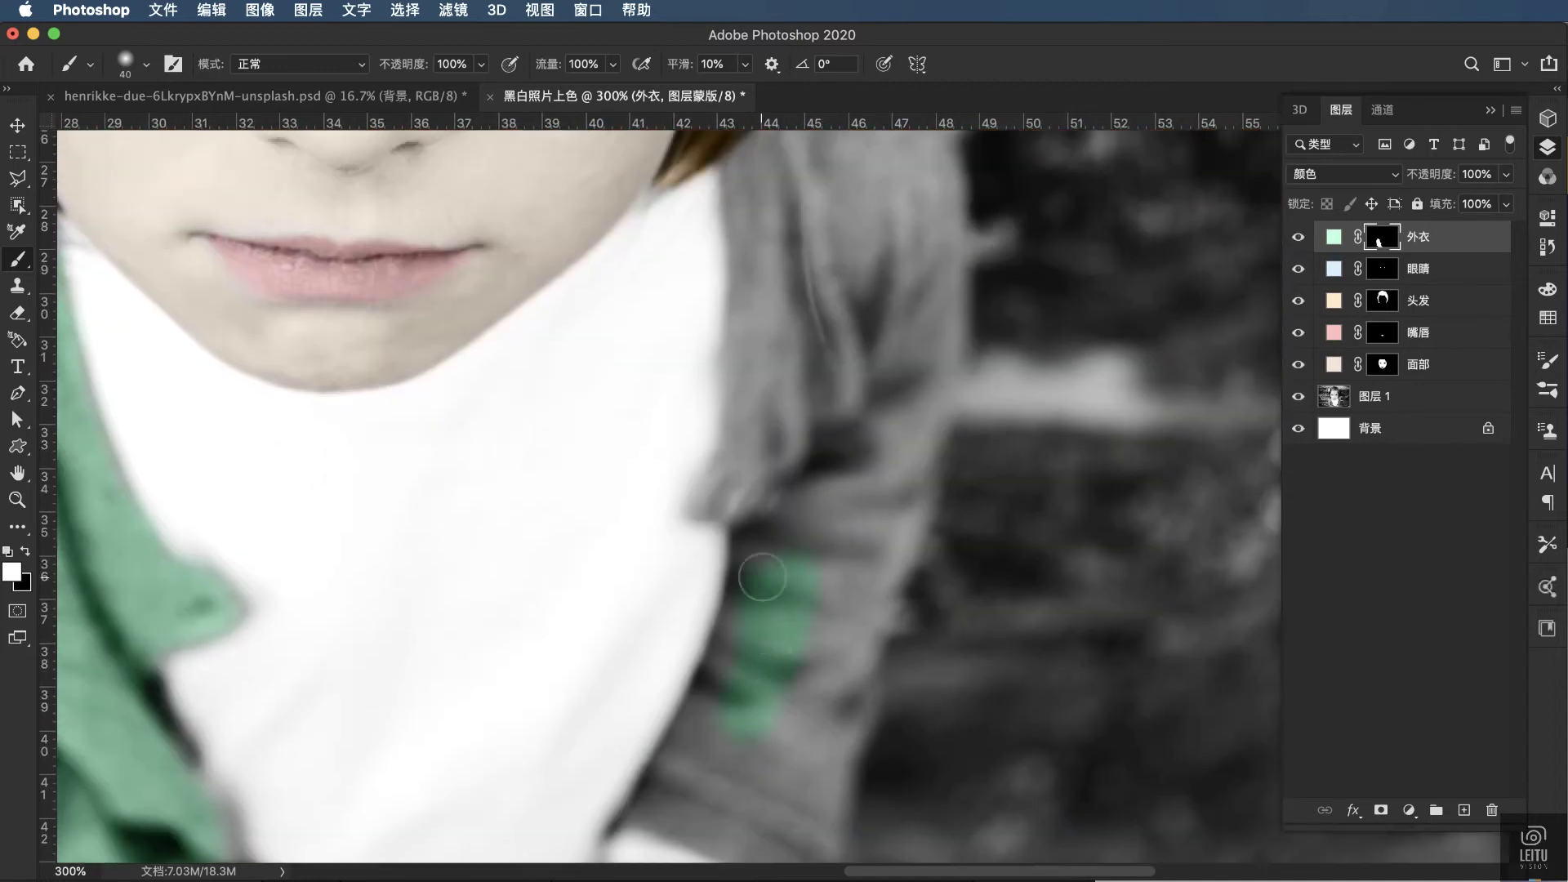
scroll(701, 739, down, 3)
scroll(700, 739, left, 1)
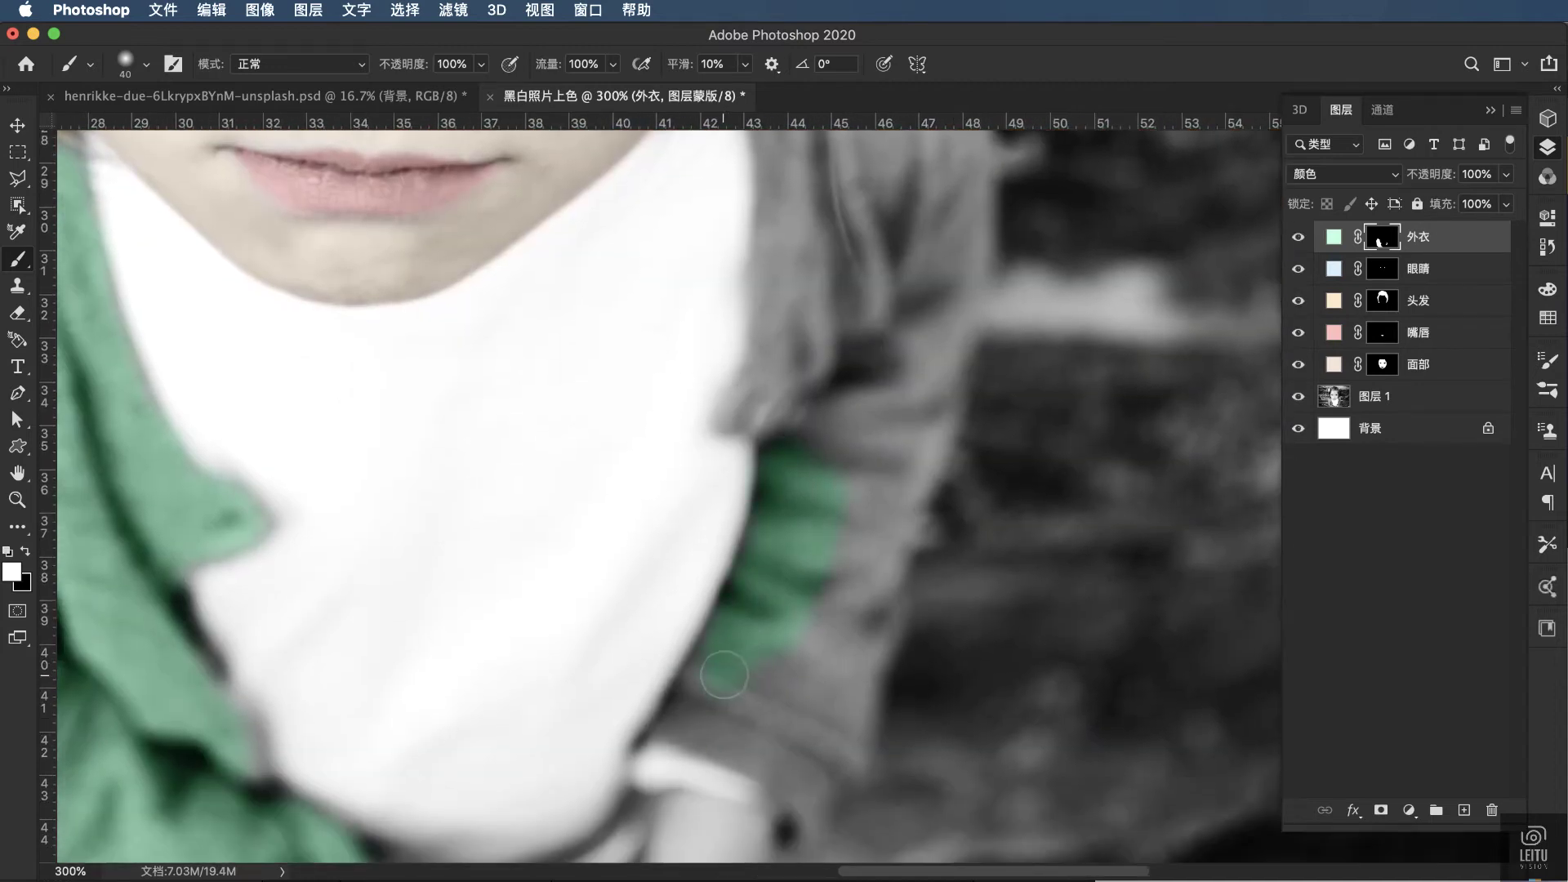
drag(723, 675, 785, 751)
Step: Extend the green tint up the right jacket edge and onto the top of the jacket
scroll(825, 702, down, 2)
scroll(819, 656, down, 2)
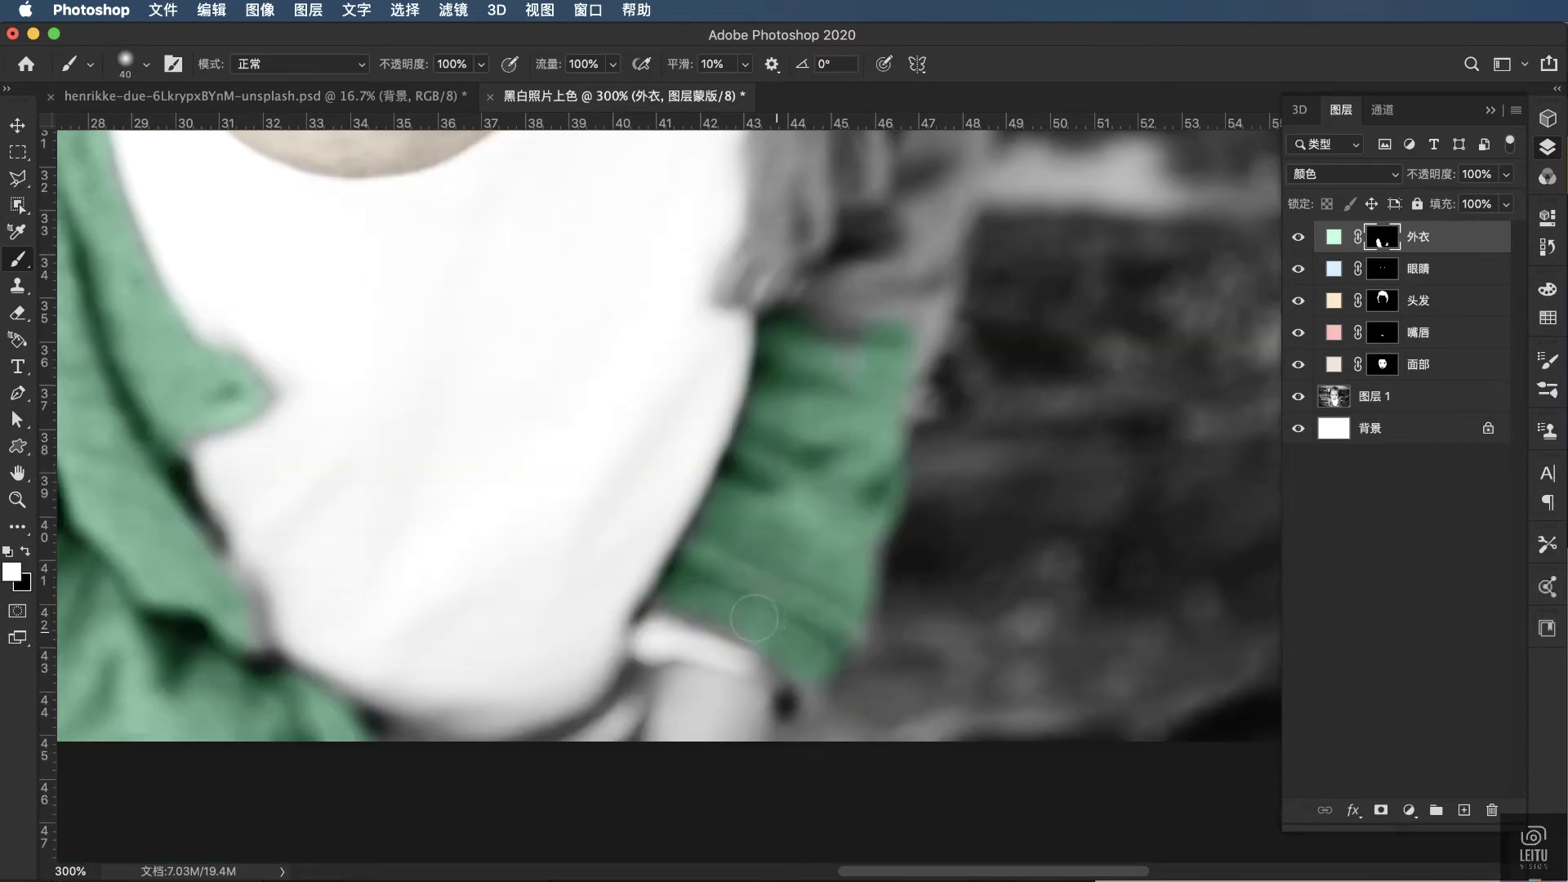
scroll(762, 603, up, 6)
scroll(818, 668, right, 1)
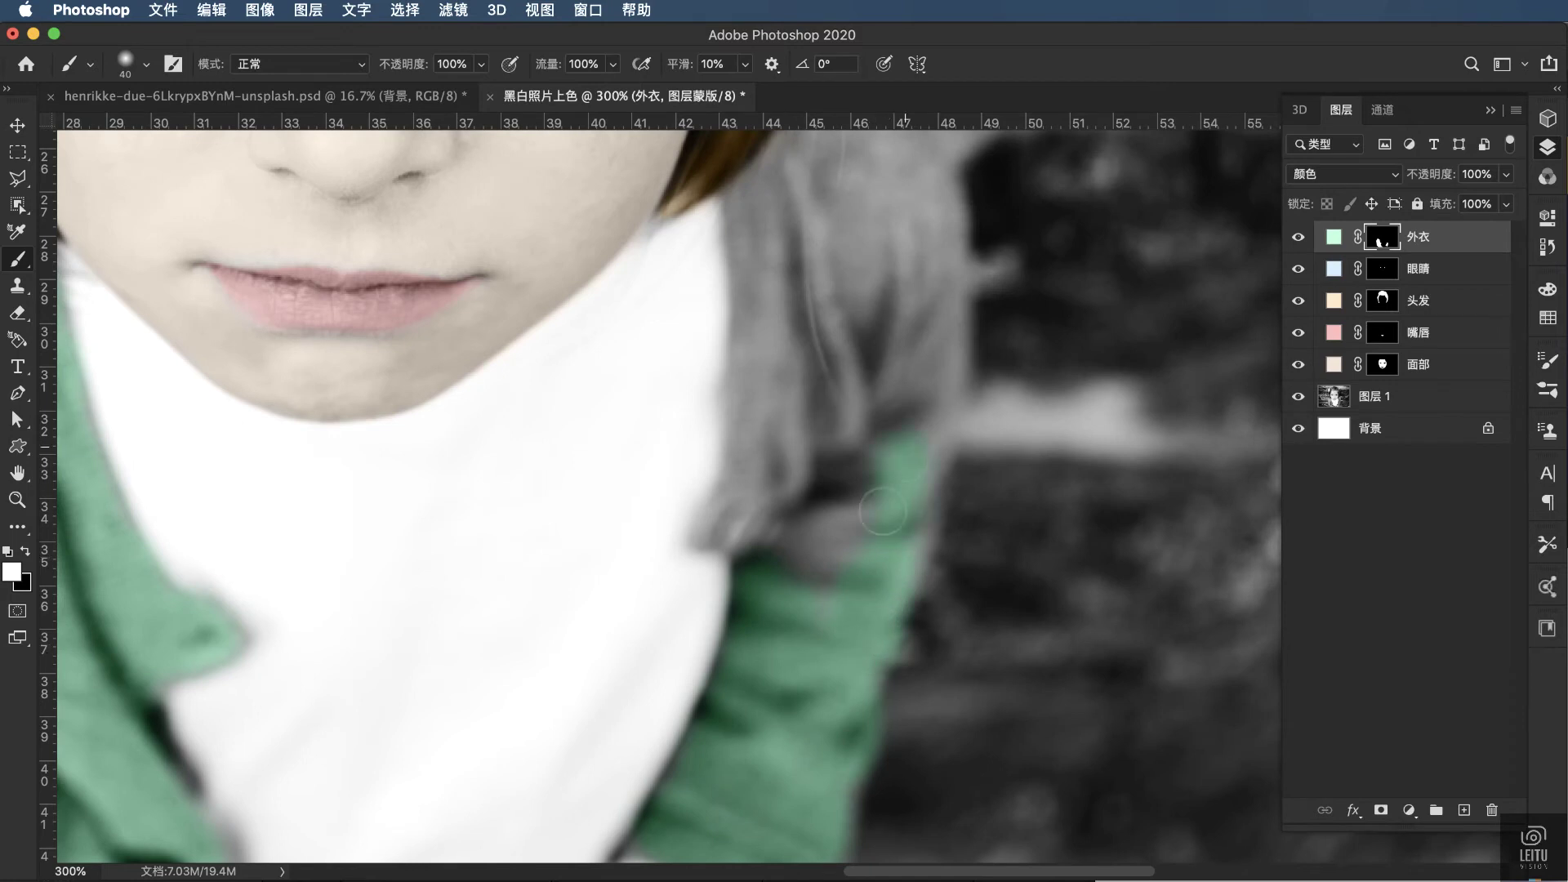
scroll(833, 523, up, 2)
scroll(832, 523, right, 1)
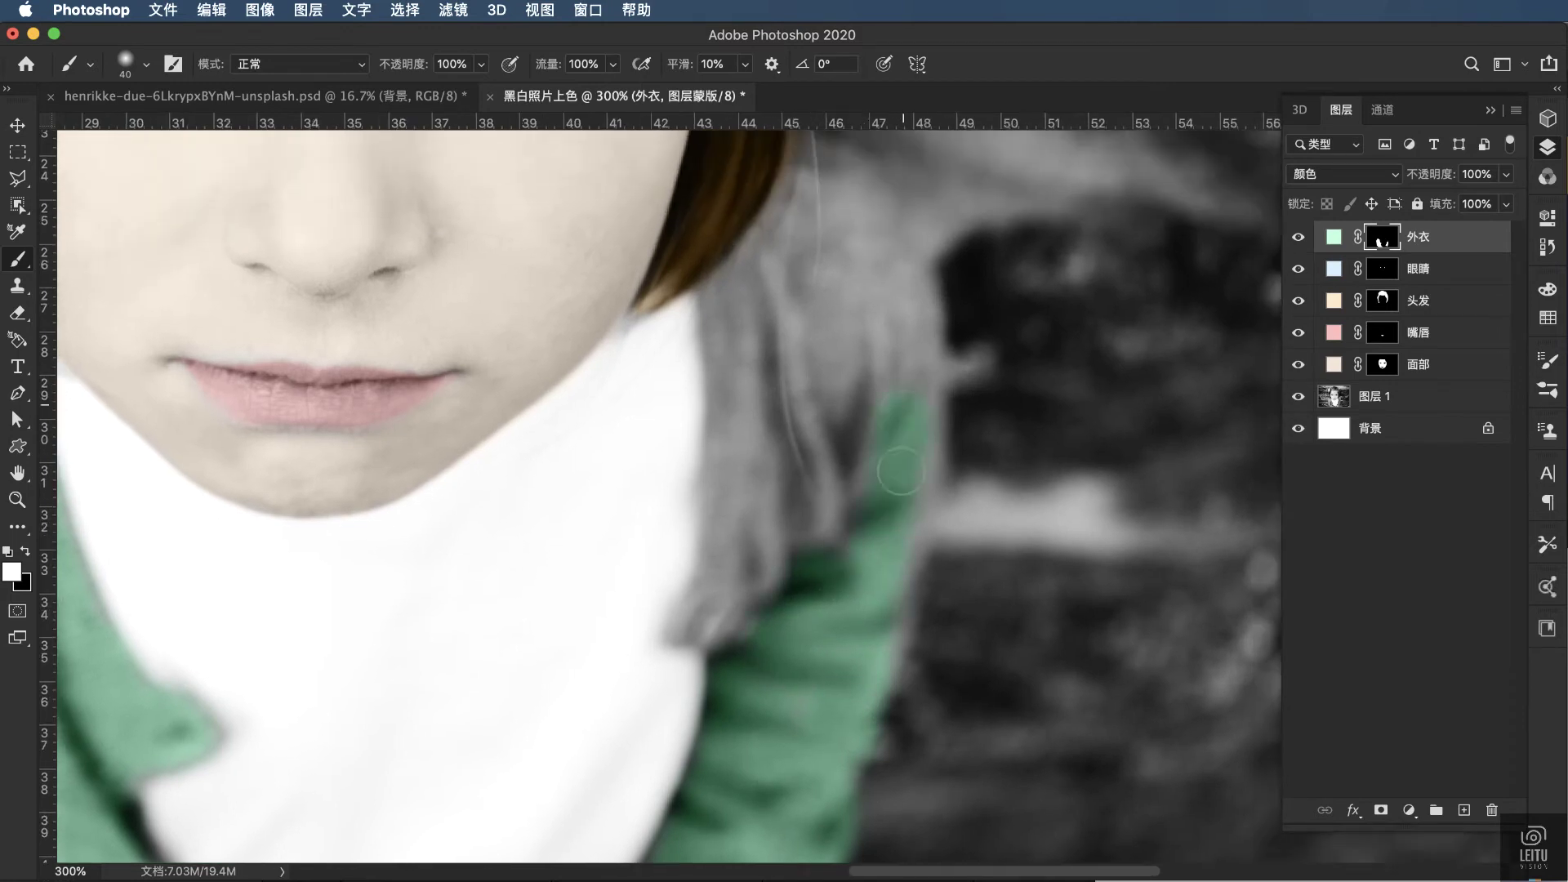
drag(861, 663, 811, 523)
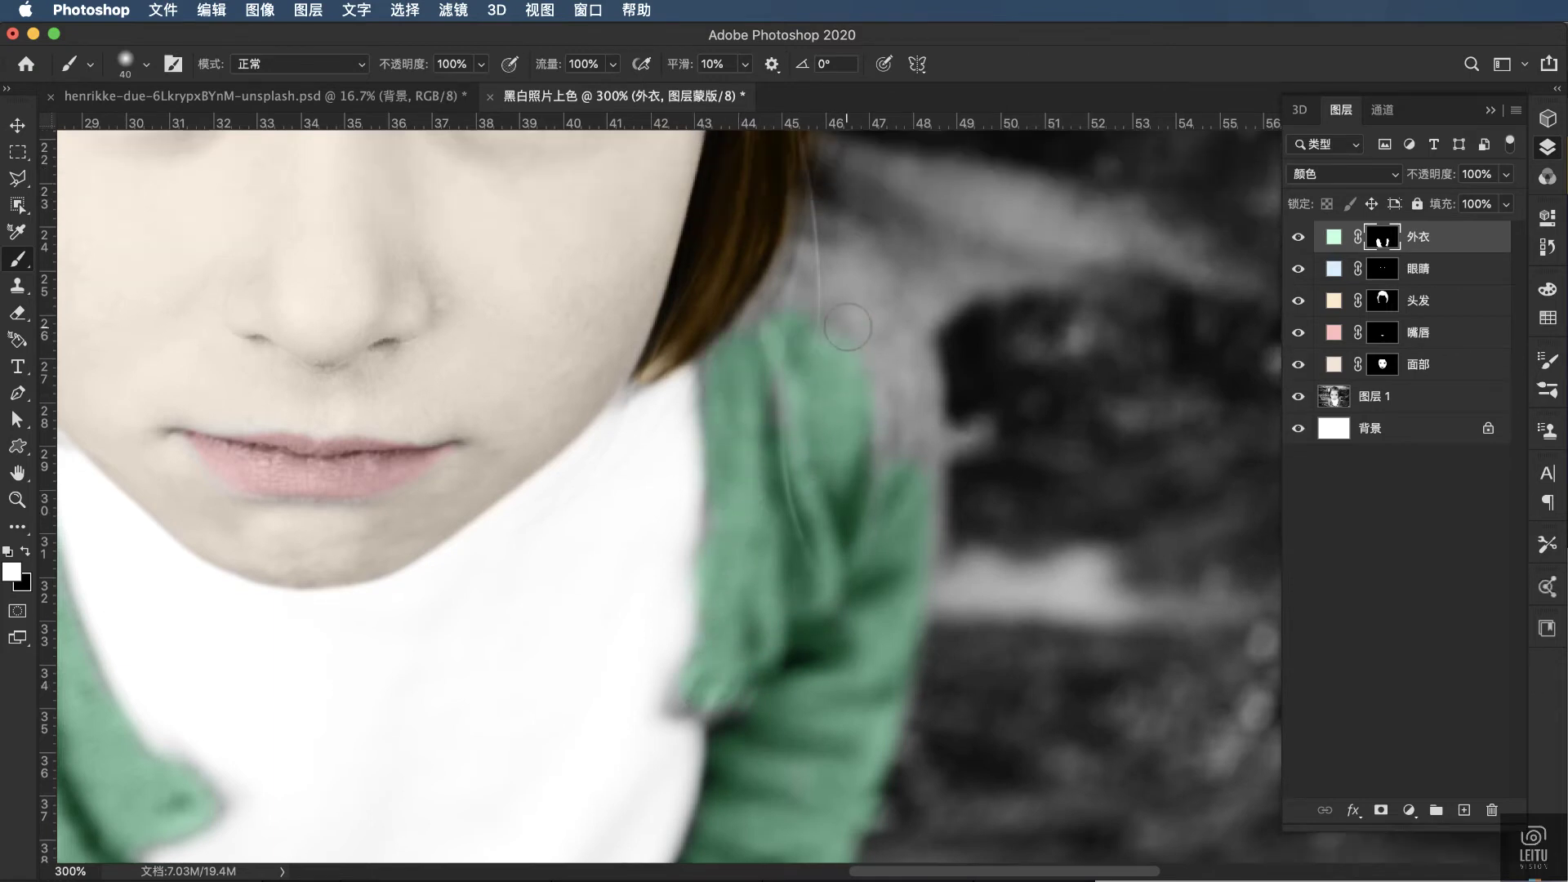
scroll(896, 449, up, 3)
click(825, 237)
scroll(816, 449, down, 3)
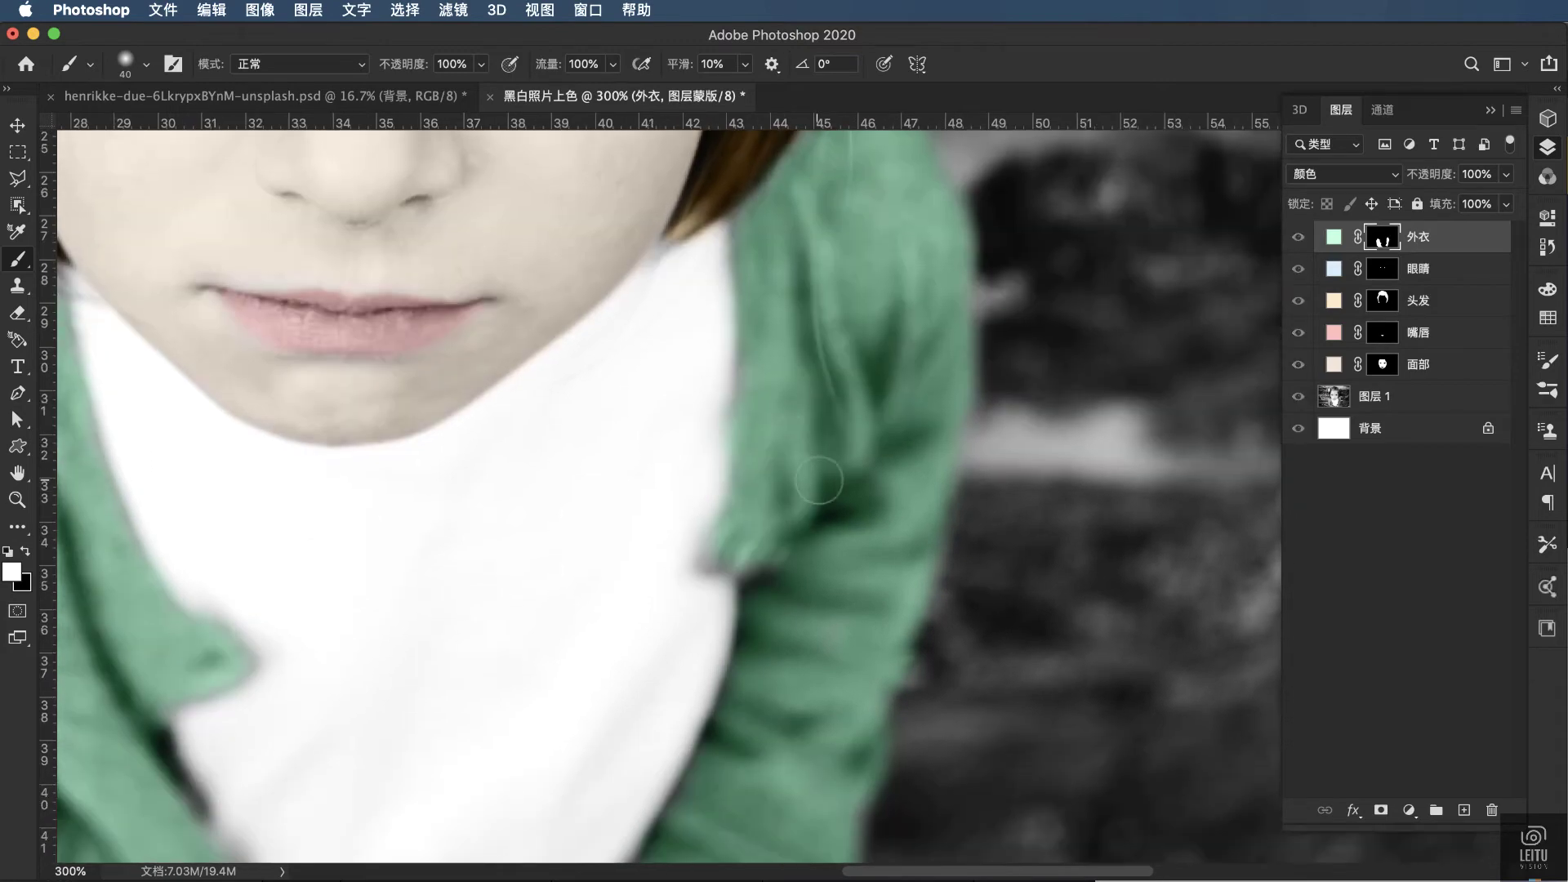
Step: Check the 外衣 mask coverage as a red overlay and shrink the brush for finer edges
key(backslash)
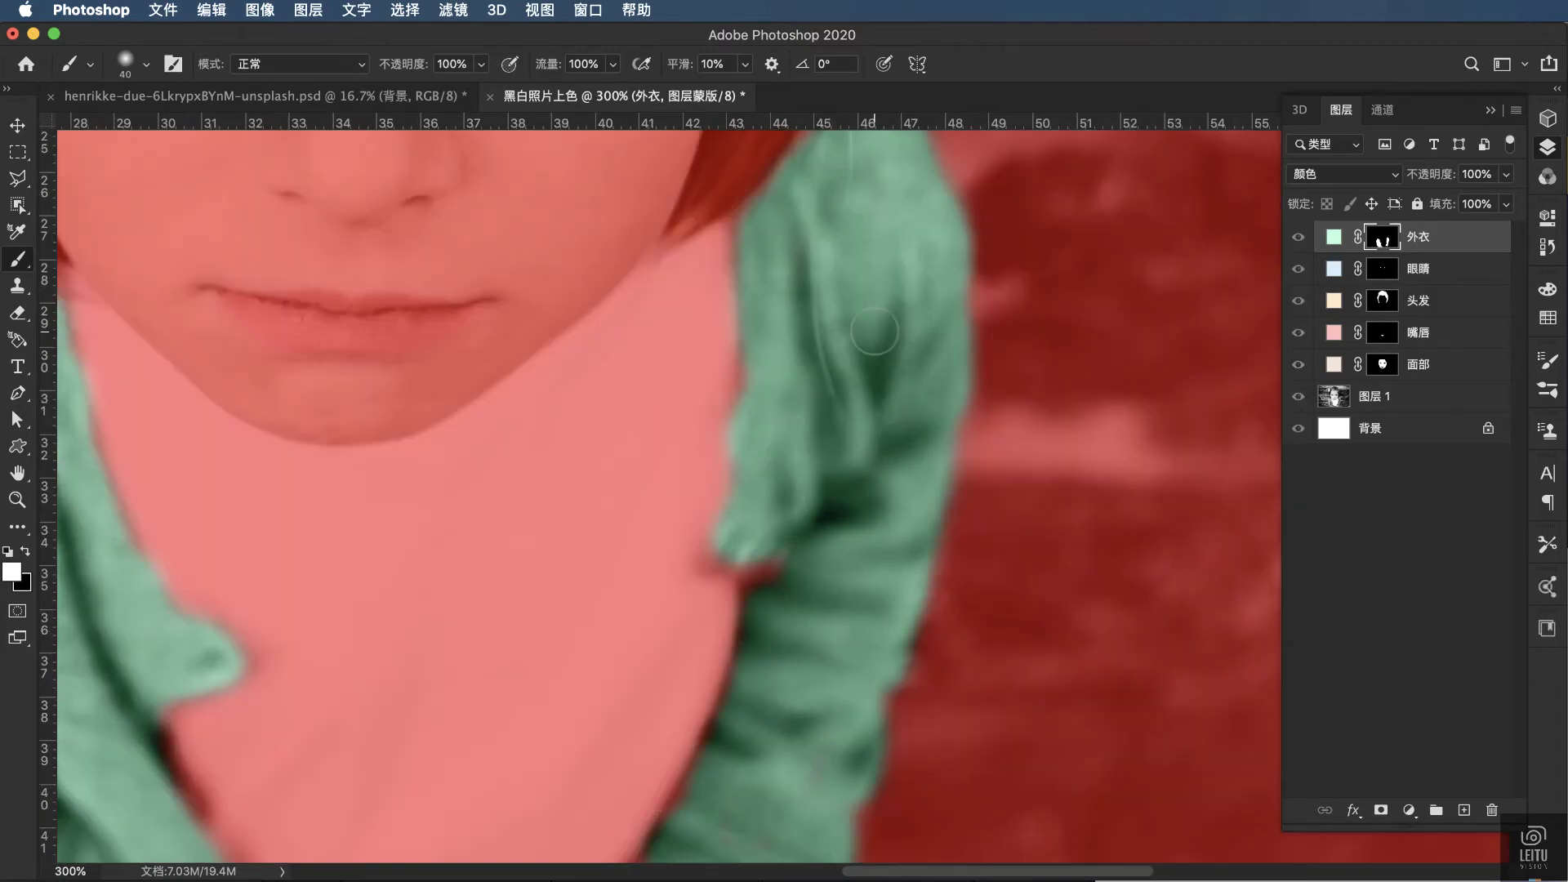
scroll(870, 335, down, 3)
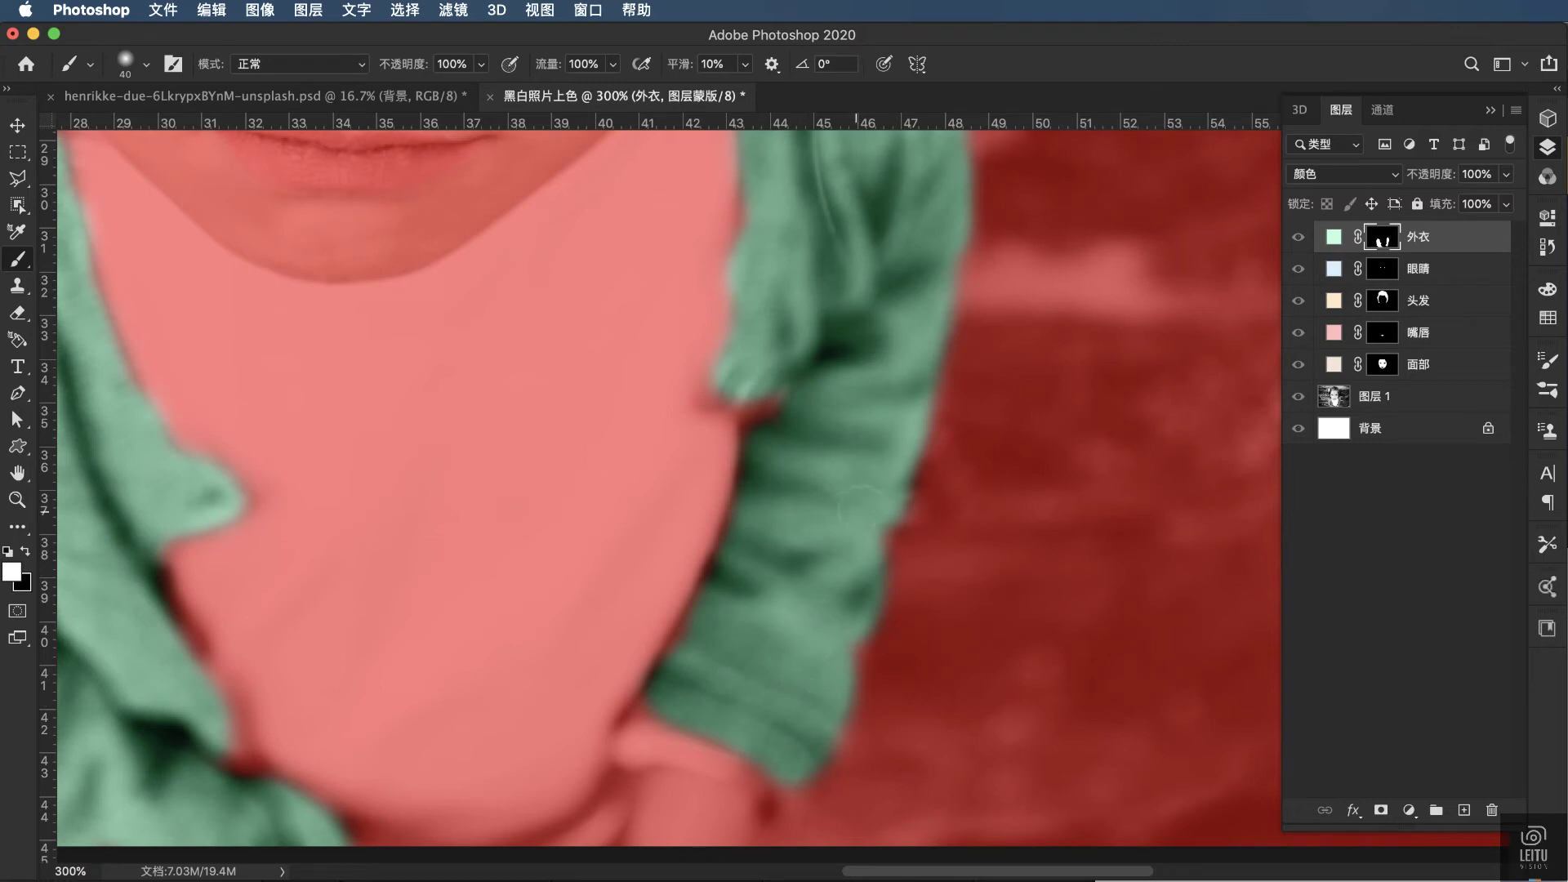
scroll(849, 571, up, 2)
scroll(809, 547, up, 1)
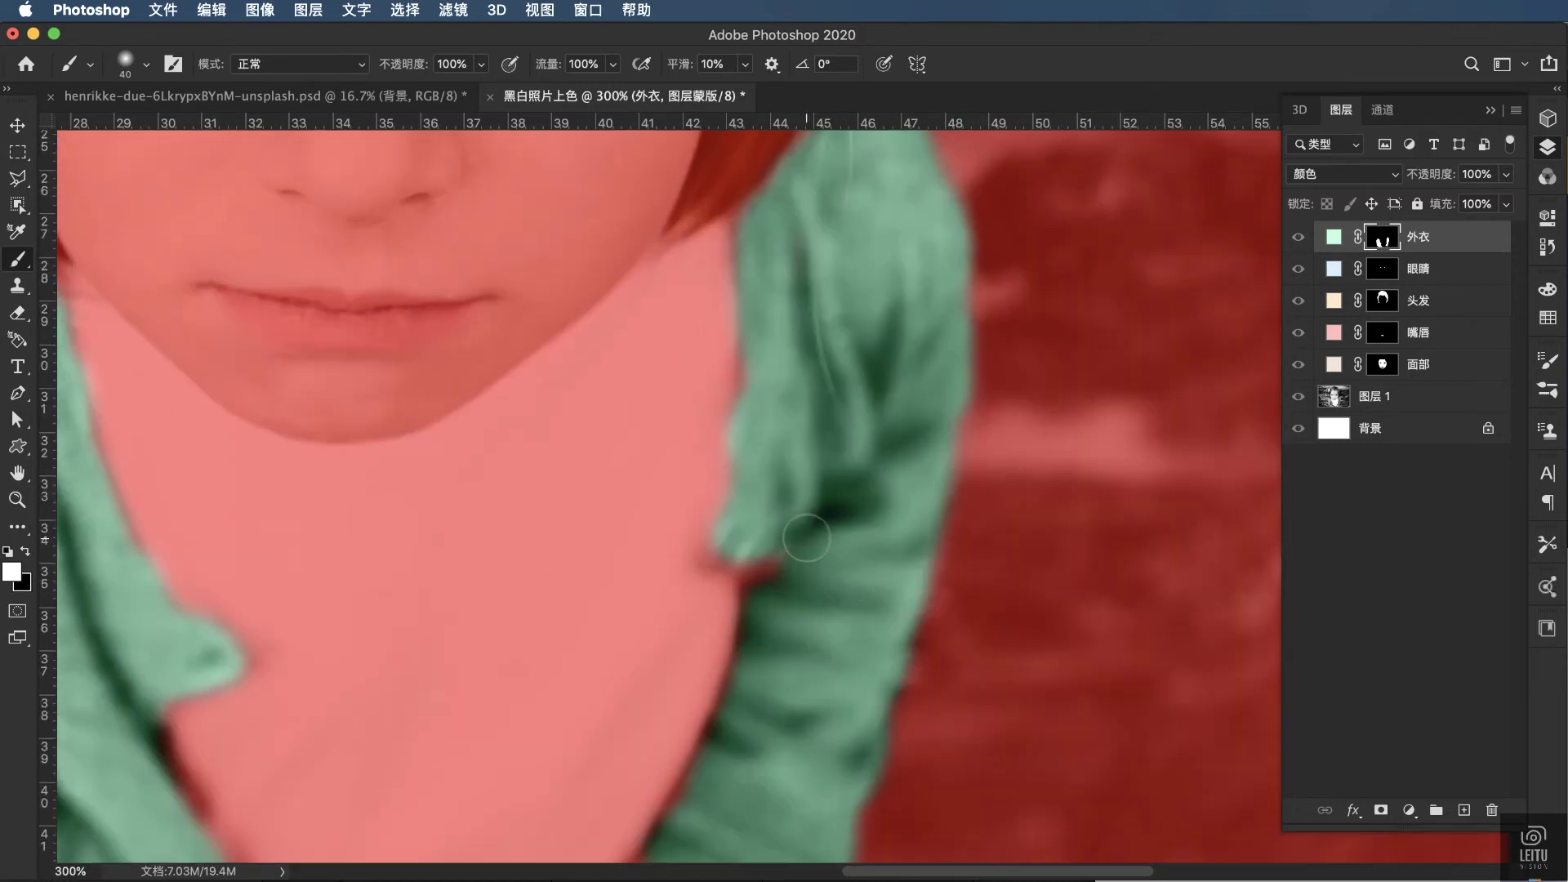
key(backslash)
key(bracketleft)
key(bracketleft)
key(bracketleft)
key(bracketleft)
key(bracketleft)
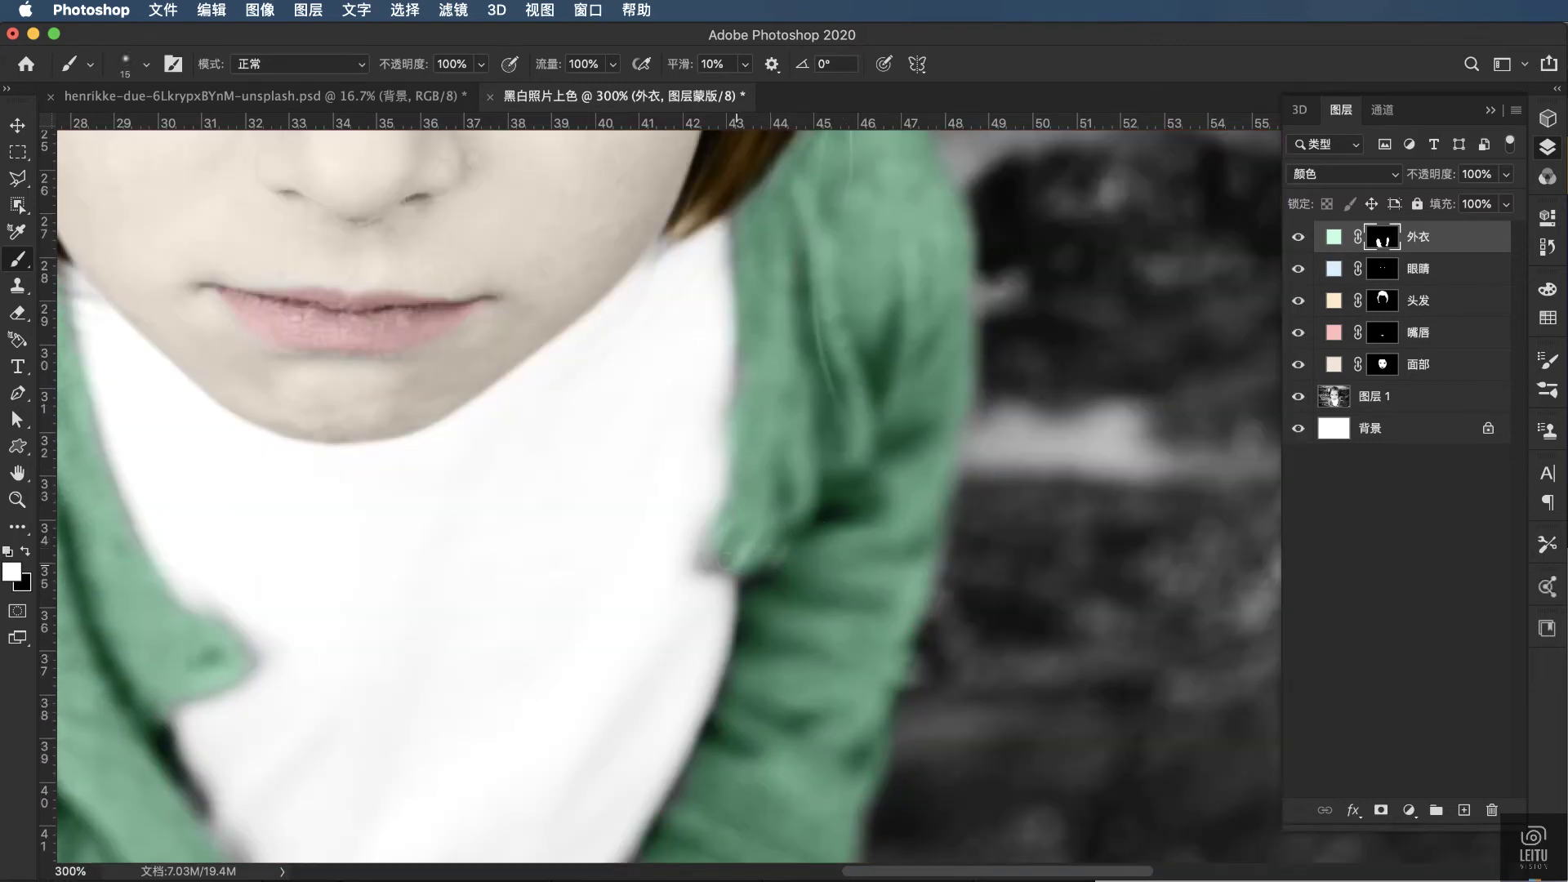
scroll(815, 534, up, 1)
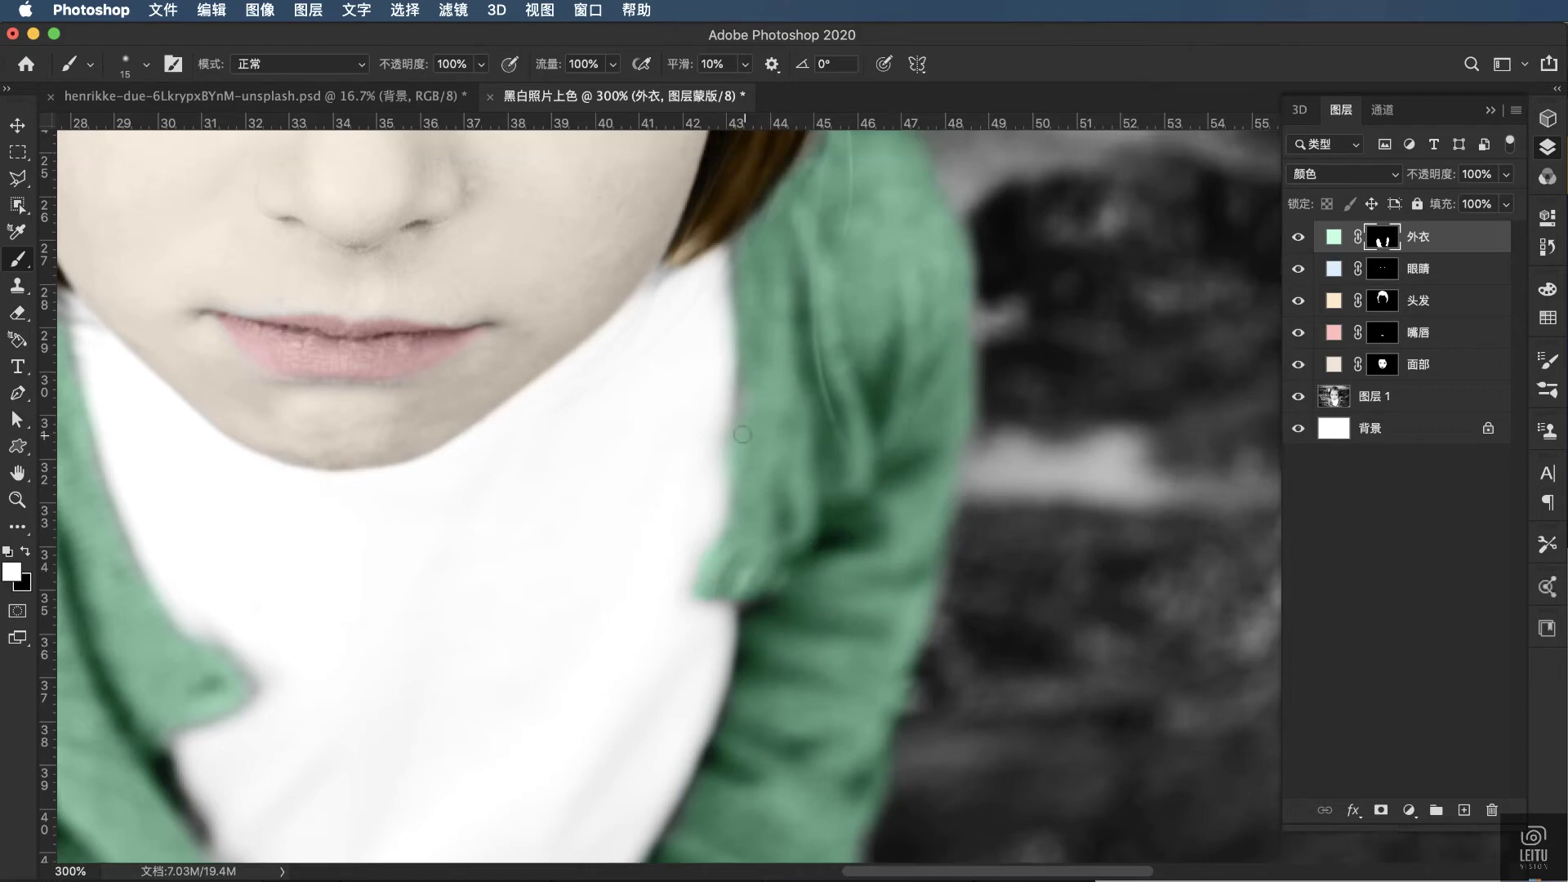
scroll(844, 435, up, 4)
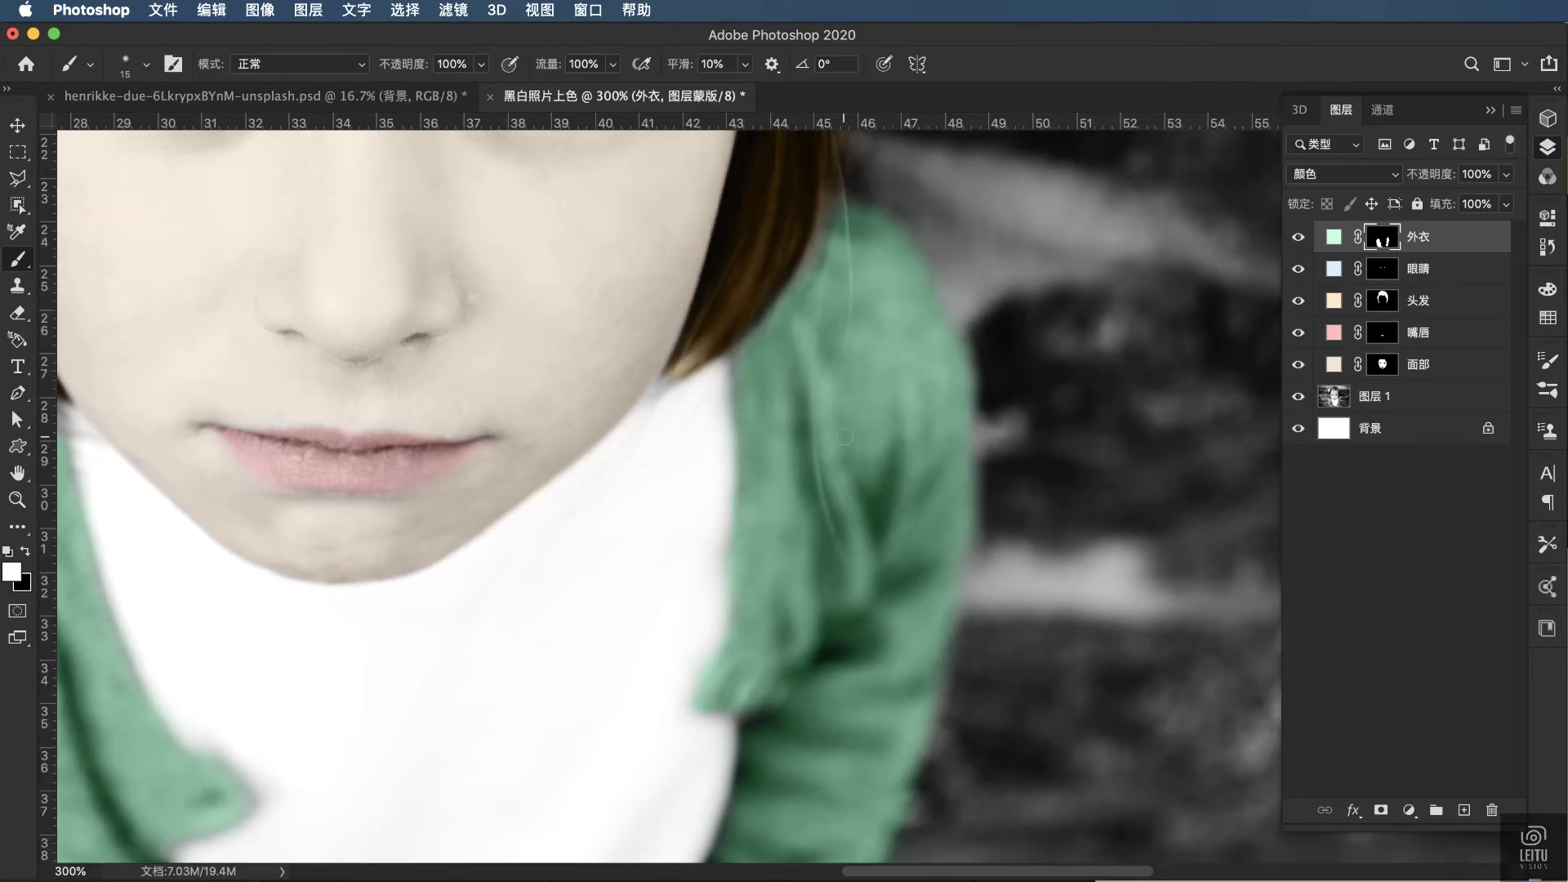
Step: Re-inspect the jacket mask overlay, then zoom out to view the whole portrait
key(backslash)
scroll(844, 320, up, 4)
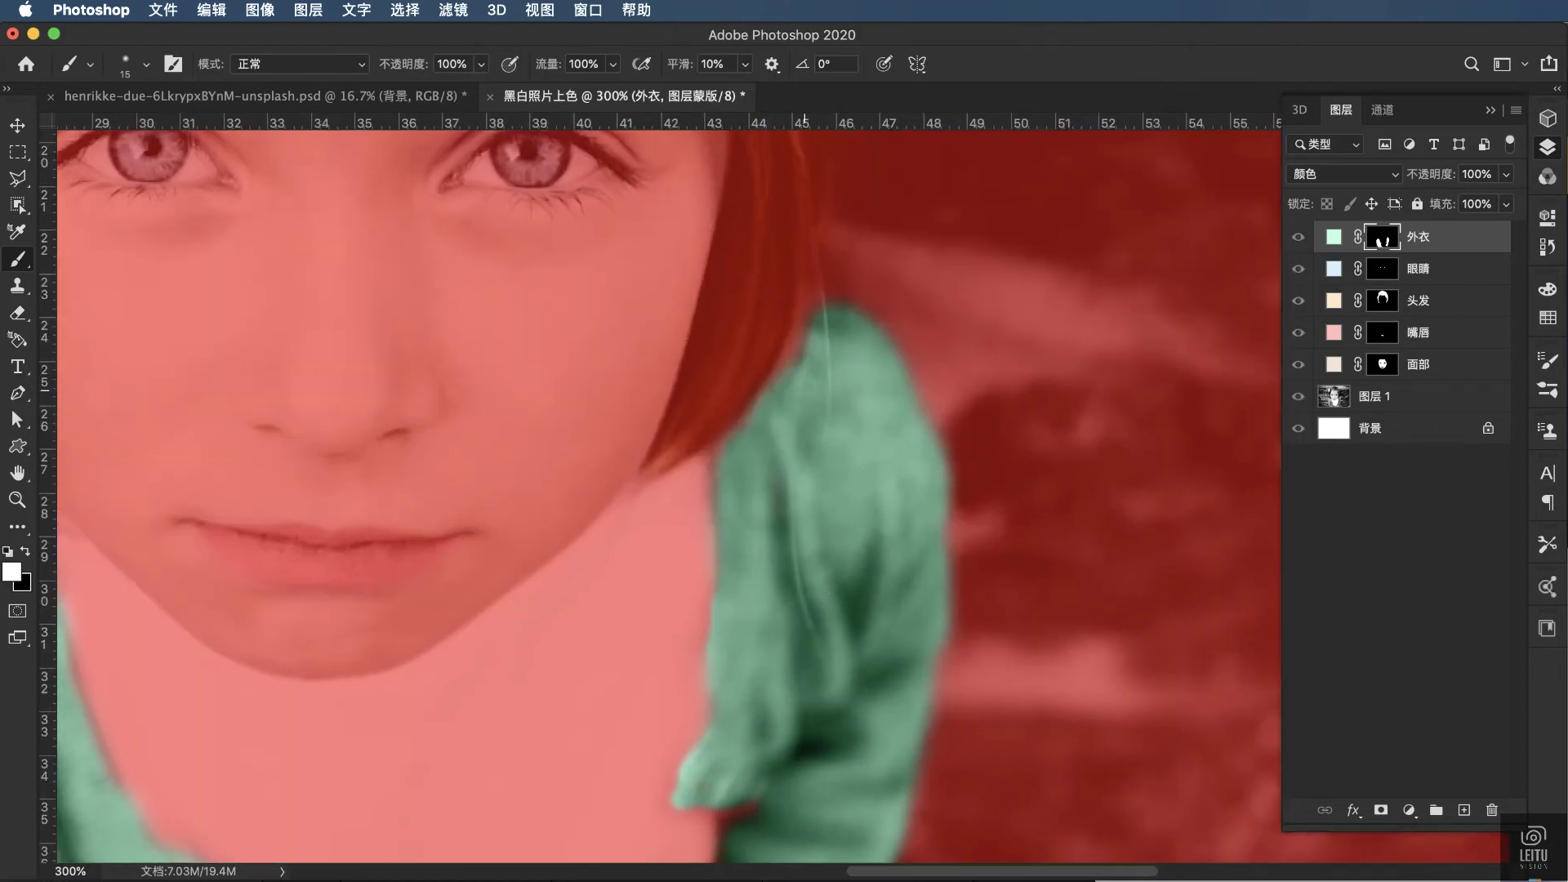
scroll(919, 498, down, 7)
scroll(919, 498, down, 10)
key(backslash)
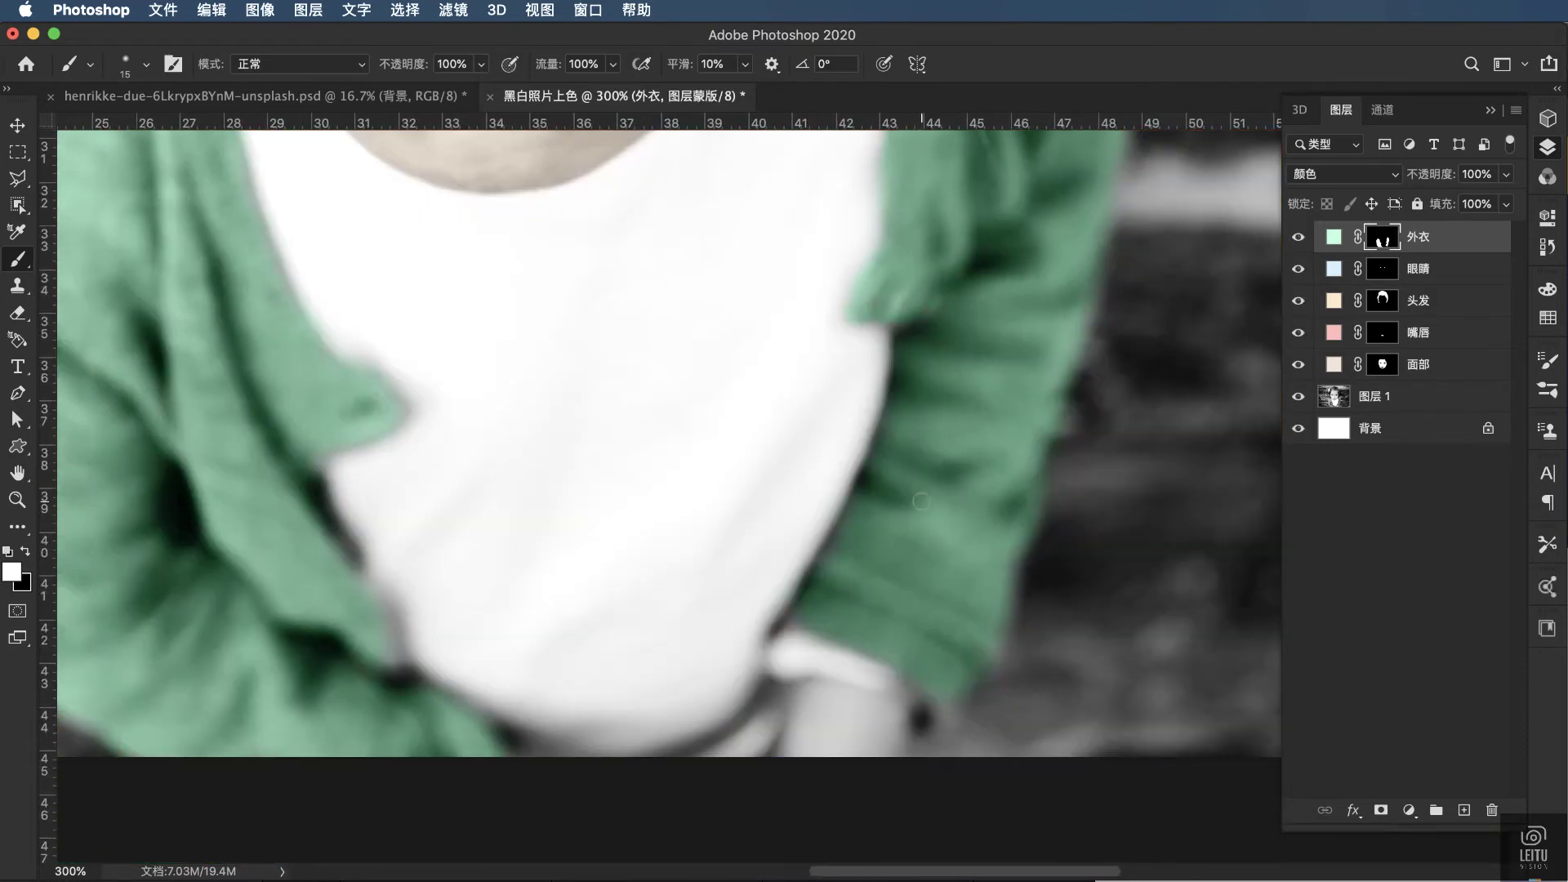
scroll(919, 498, up, 6)
key(super+1)
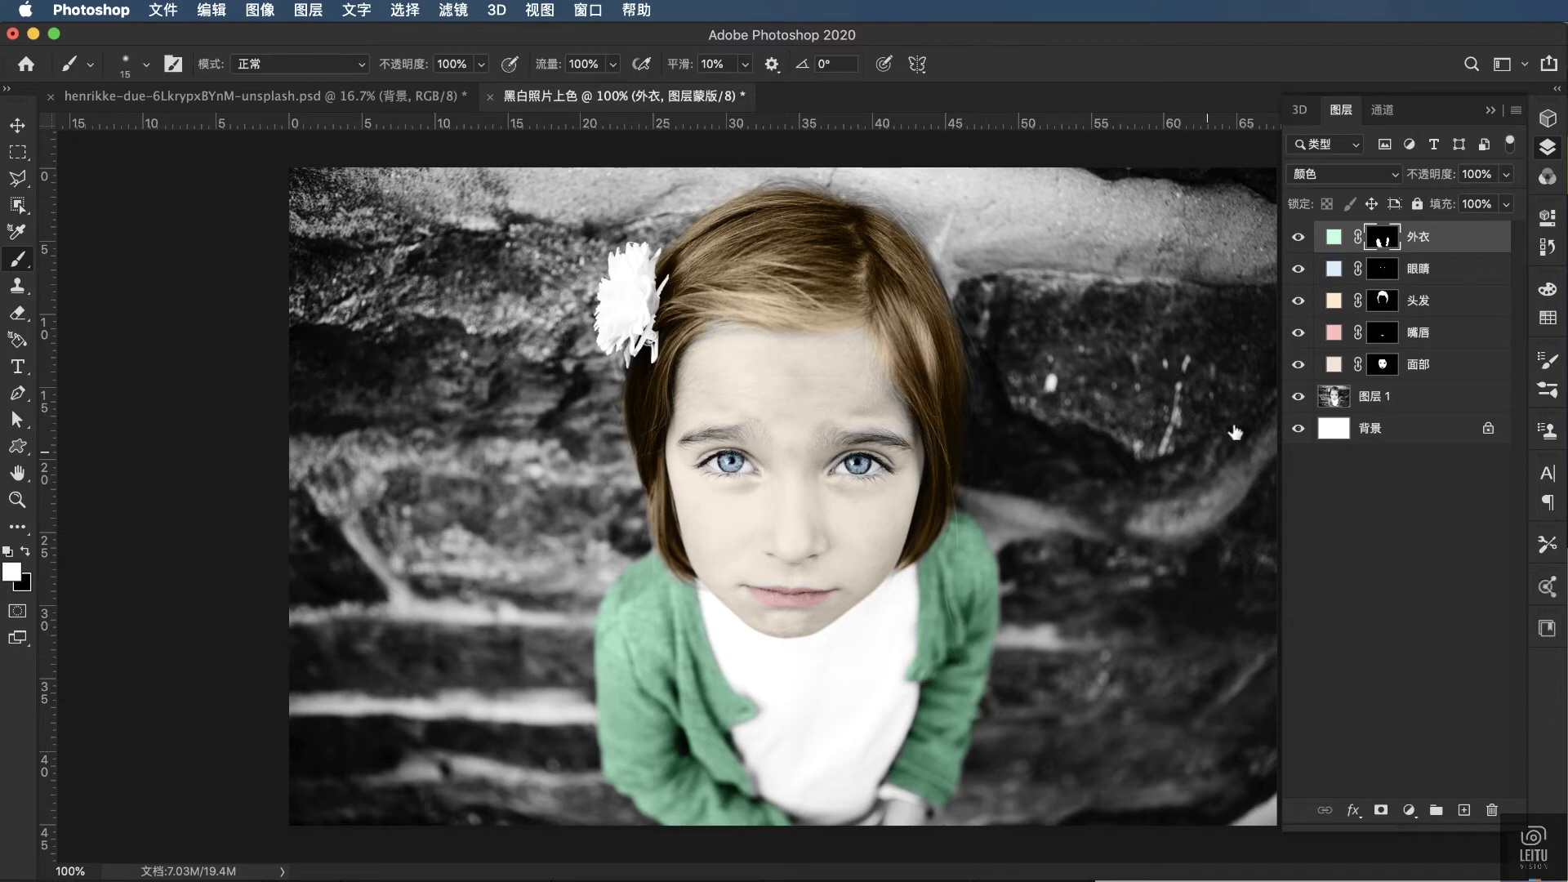
Step: Zoom in and paint skin tone on the 面部 mask over the bare skin at the bottom edge
click(1380, 302)
click(1383, 364)
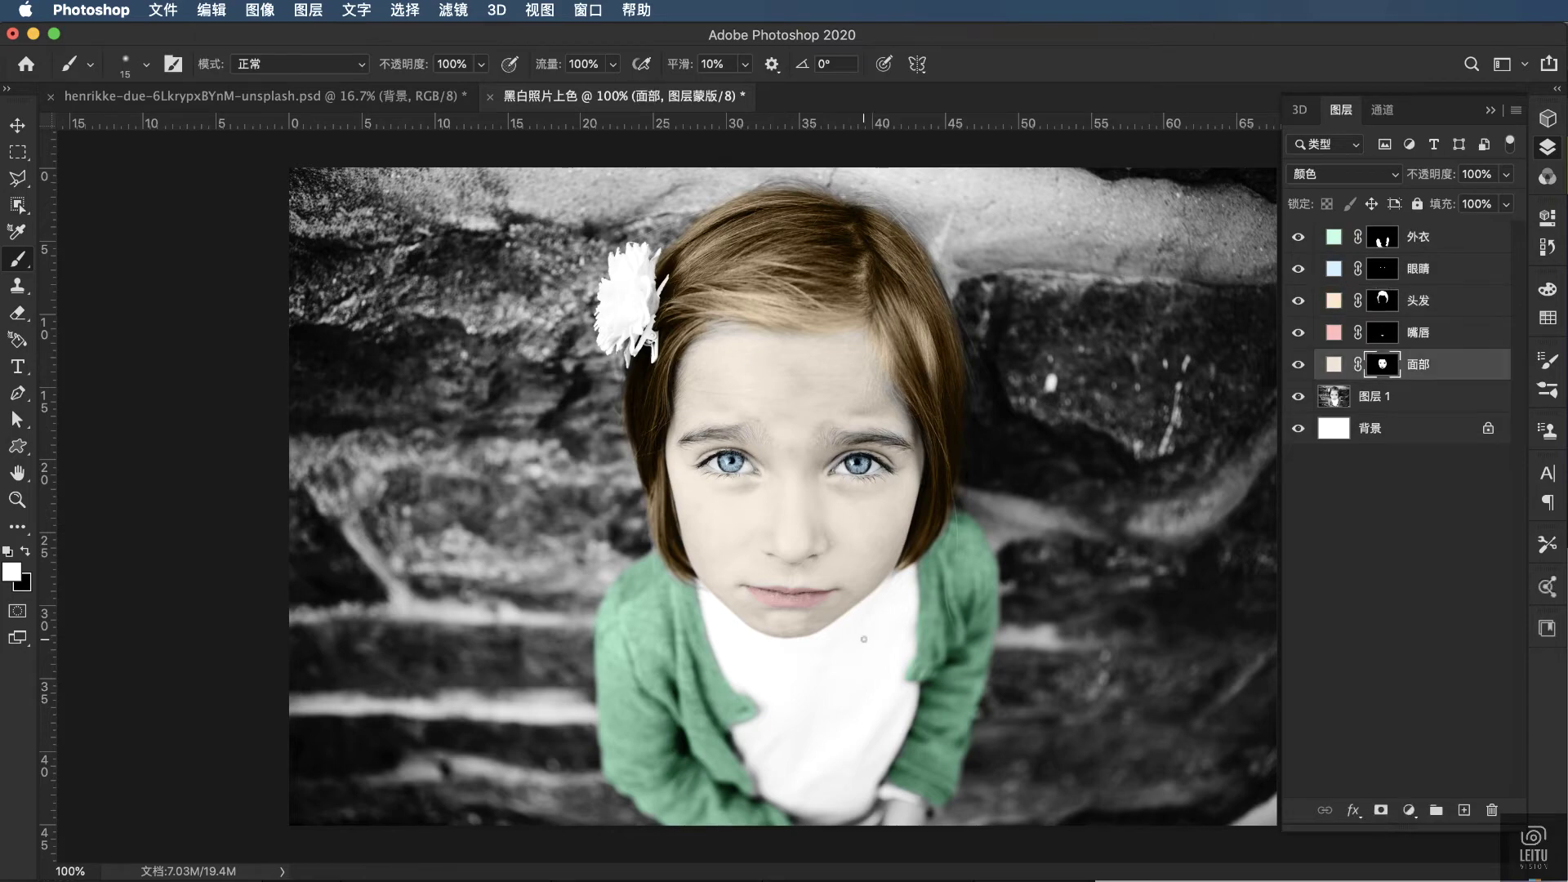
key(ctrl+plus)
key(ctrl+plus)
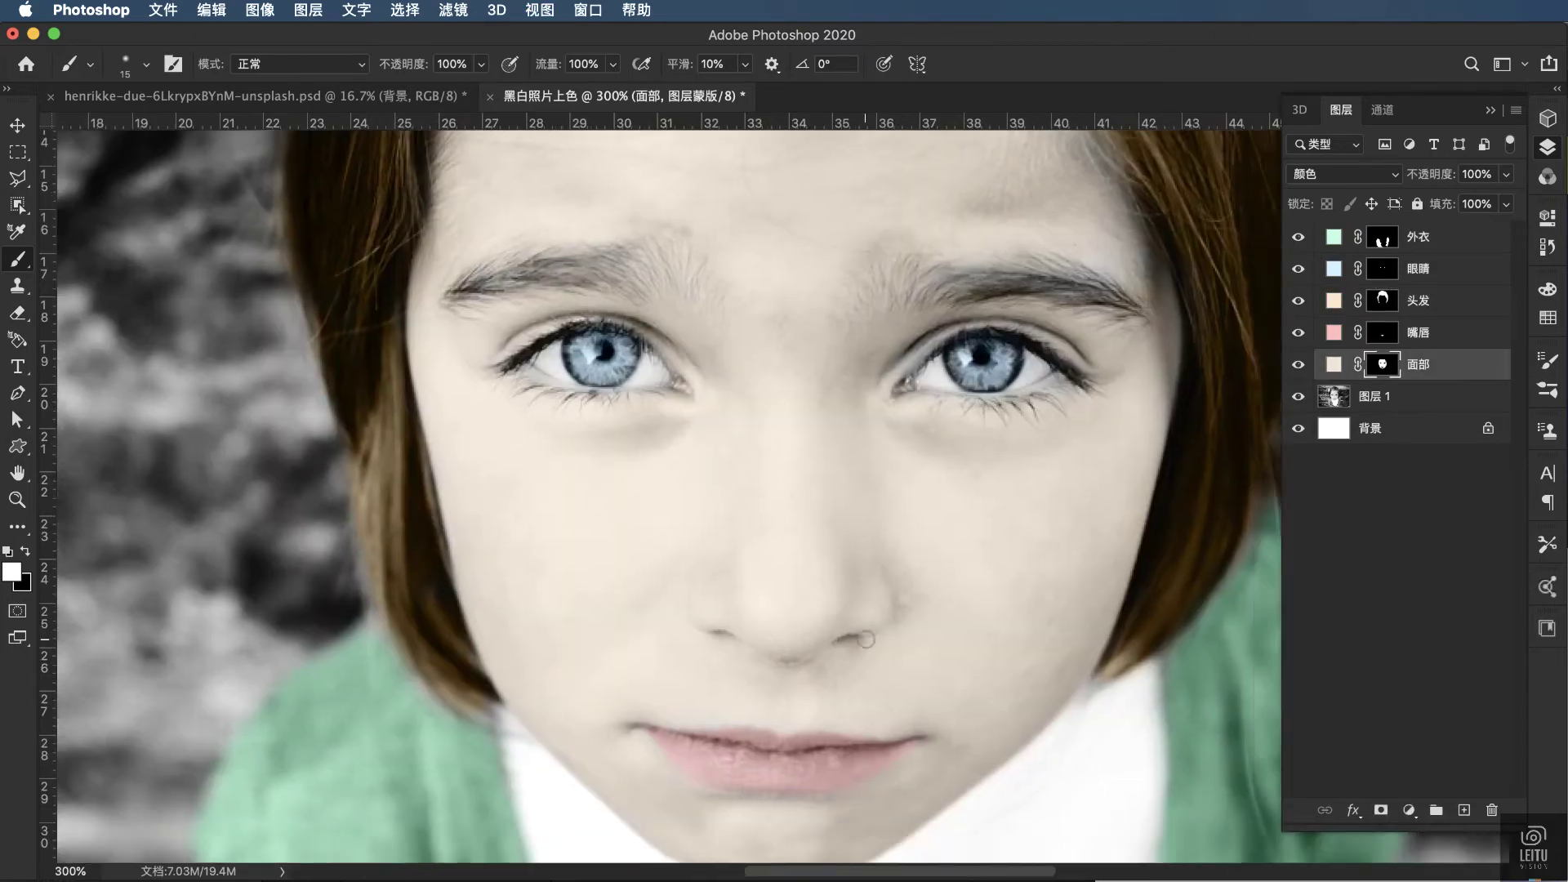
scroll(866, 639, down, 5)
scroll(865, 638, down, 5)
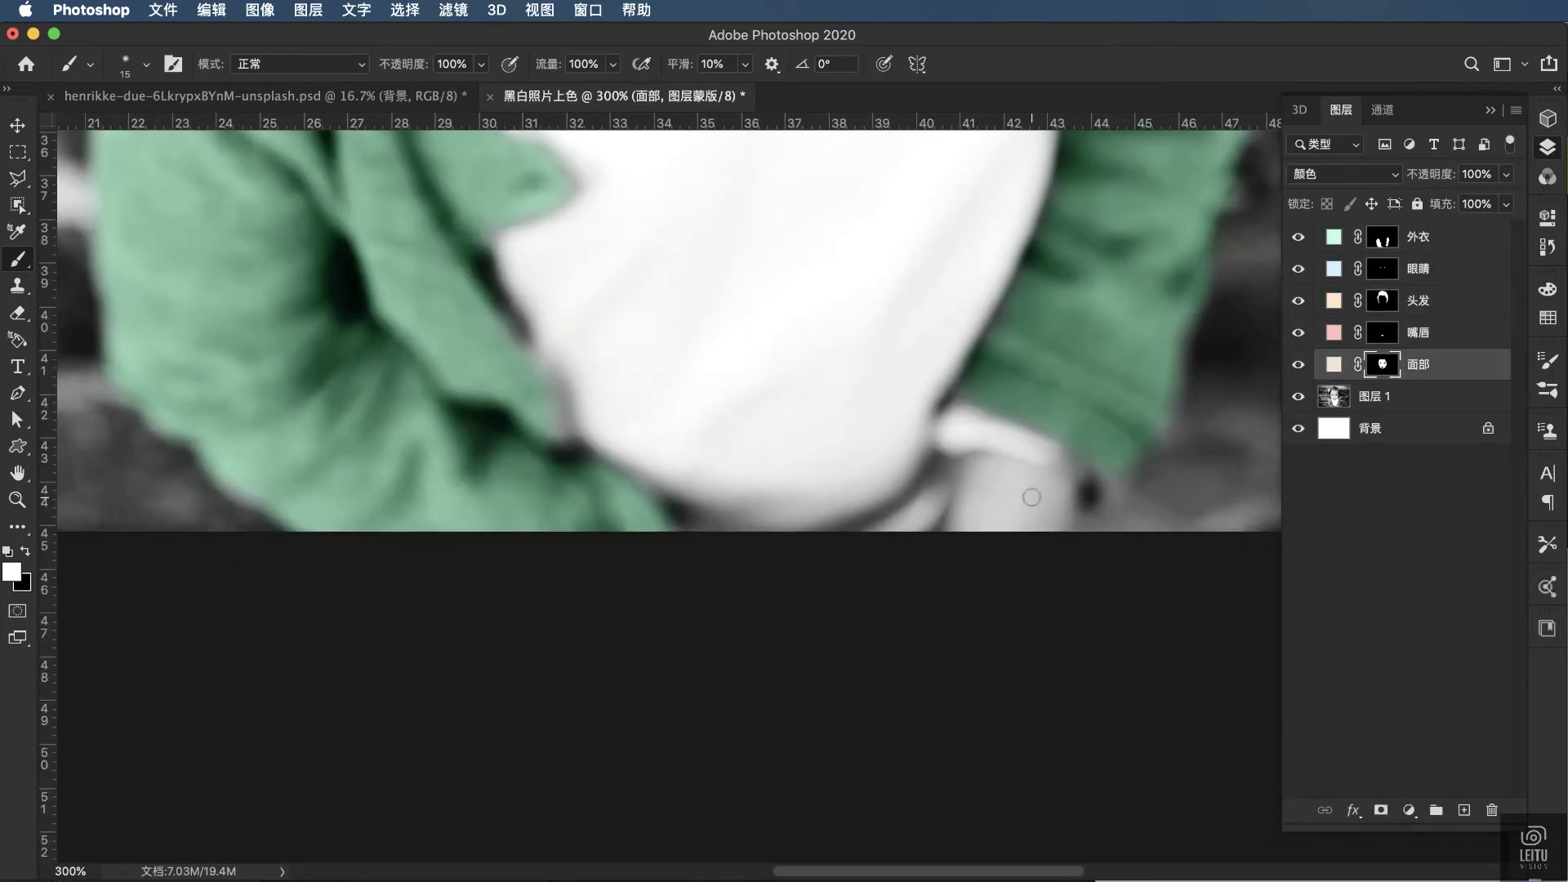
mouse_move(1029, 493)
mouse_down()
mouse_move(1056, 507)
mouse_move(971, 471)
mouse_move(995, 480)
mouse_move(1003, 514)
mouse_move(1060, 495)
mouse_move(979, 490)
mouse_up()
Step: Check the face mask as a red overlay, clean up the leftover spot, and hide the overlay
key(backslash)
mouse_move(1025, 510)
mouse_down()
mouse_move(990, 473)
mouse_move(1026, 487)
mouse_move(944, 535)
mouse_up()
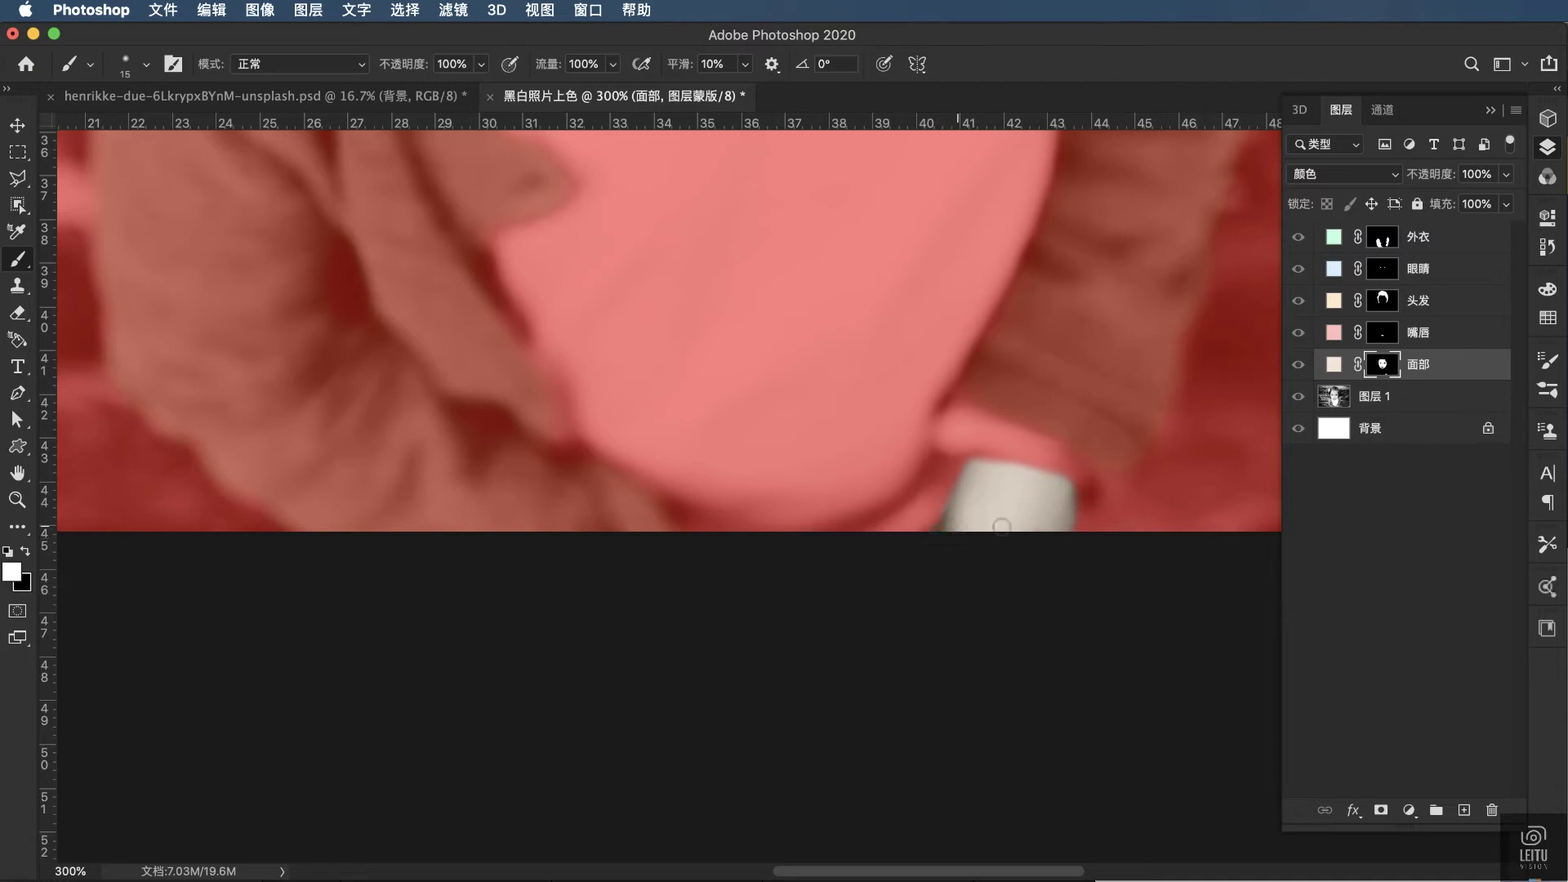
key(backslash)
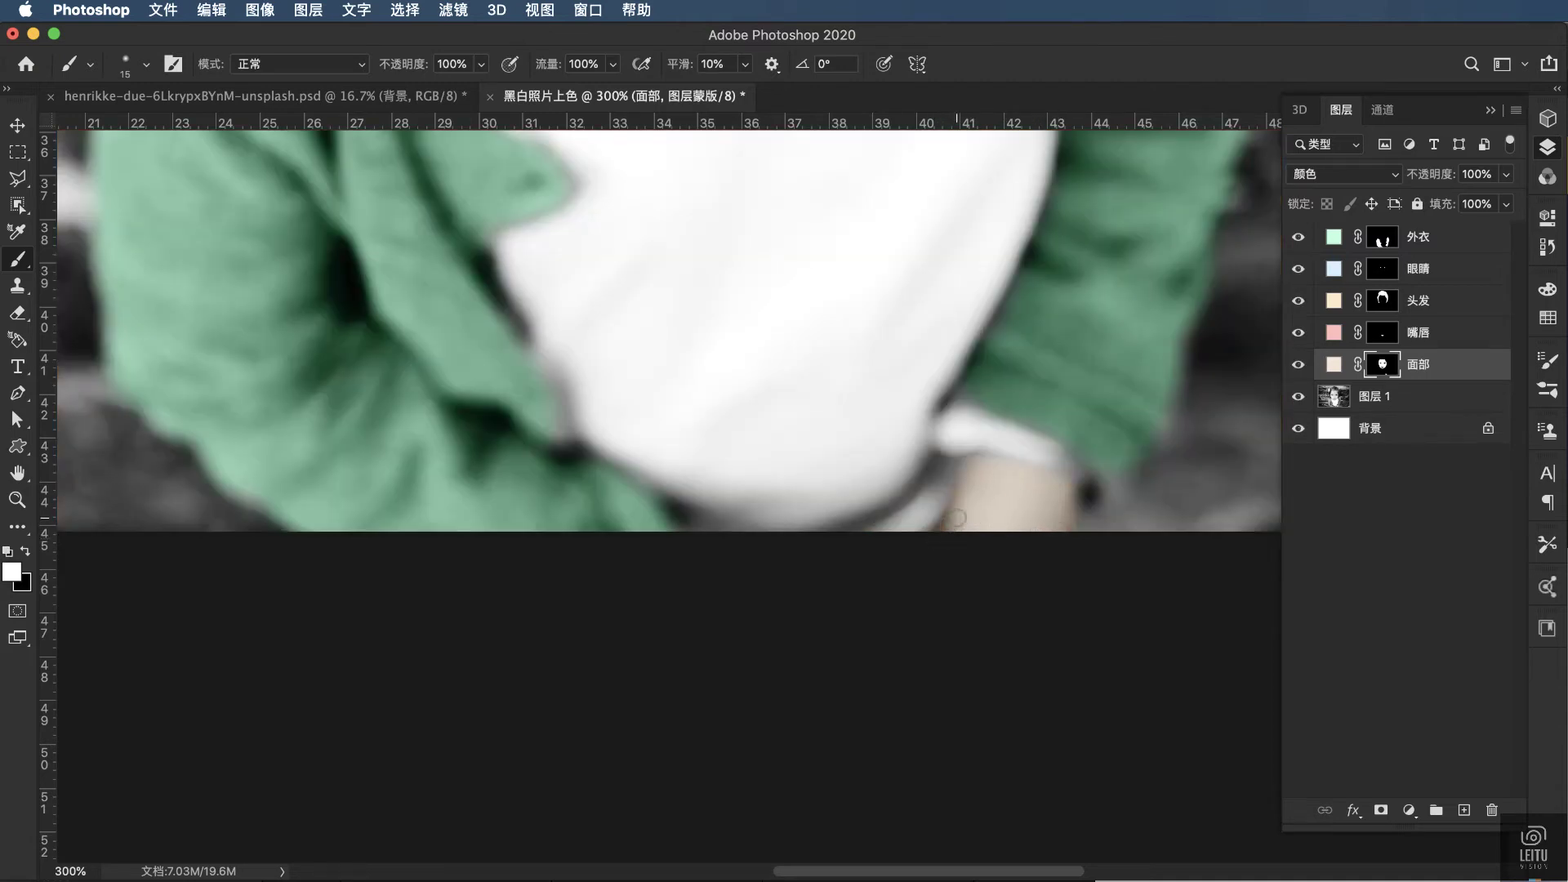
scroll(956, 518, up, 10)
scroll(980, 512, up, 5)
Step: Use a size-70 brush at 10% opacity to faintly tint both eyebrows on the 面部 mask
scroll(1009, 508, down, 1)
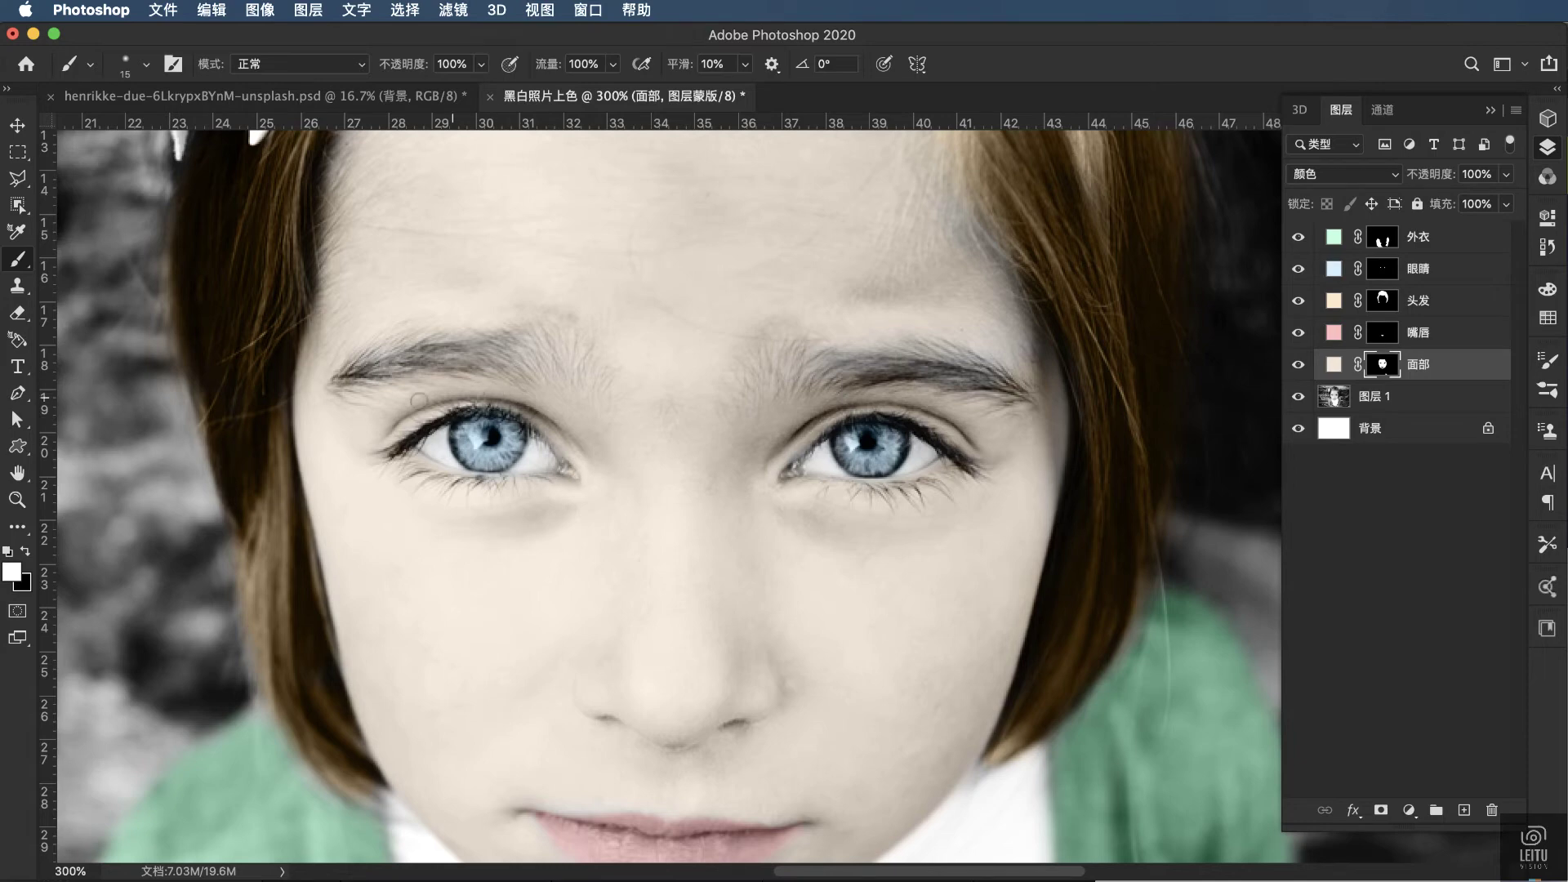
key(bracketright)
key(bracketright)
key(bracketright)
key(bracketright)
key(bracketright)
key(bracketright)
key(1)
drag(929, 343, 980, 335)
drag(981, 335, 975, 325)
mouse_move(526, 340)
mouse_down()
mouse_move(299, 336)
mouse_move(543, 315)
mouse_move(749, 352)
mouse_up()
Step: Faintly extend skin tone across the forehead to the hairline, then zoom out to the whole photo
scroll(750, 352, up, 5)
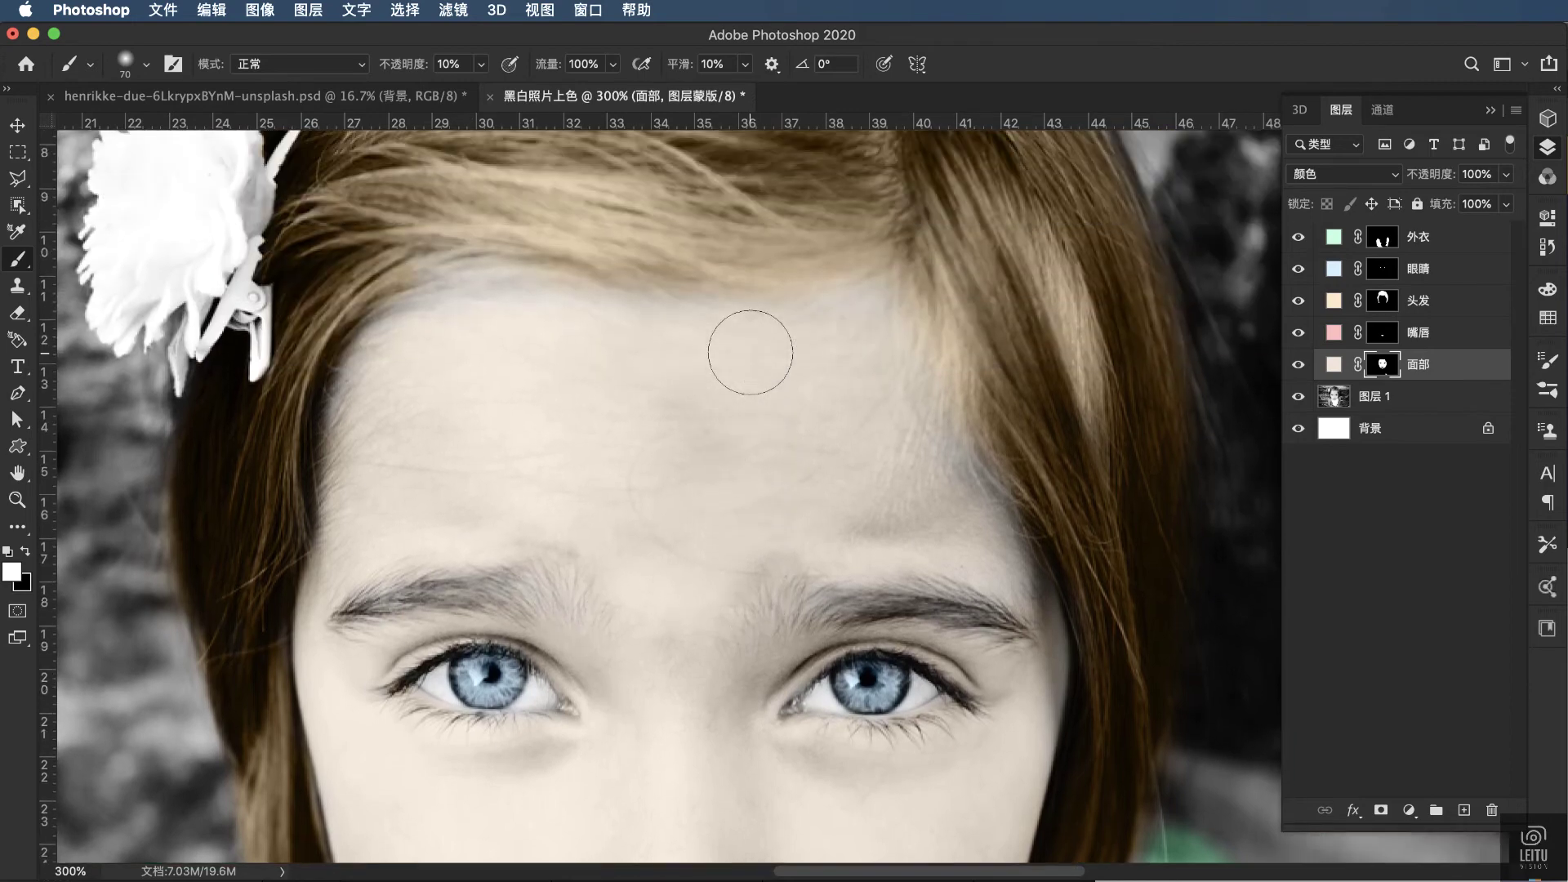
mouse_move(955, 493)
mouse_down()
mouse_move(850, 353)
mouse_move(857, 332)
mouse_move(501, 298)
mouse_move(511, 308)
mouse_move(416, 343)
mouse_move(539, 389)
mouse_move(825, 433)
mouse_up()
scroll(777, 449, down, 10)
scroll(774, 451, right, 3)
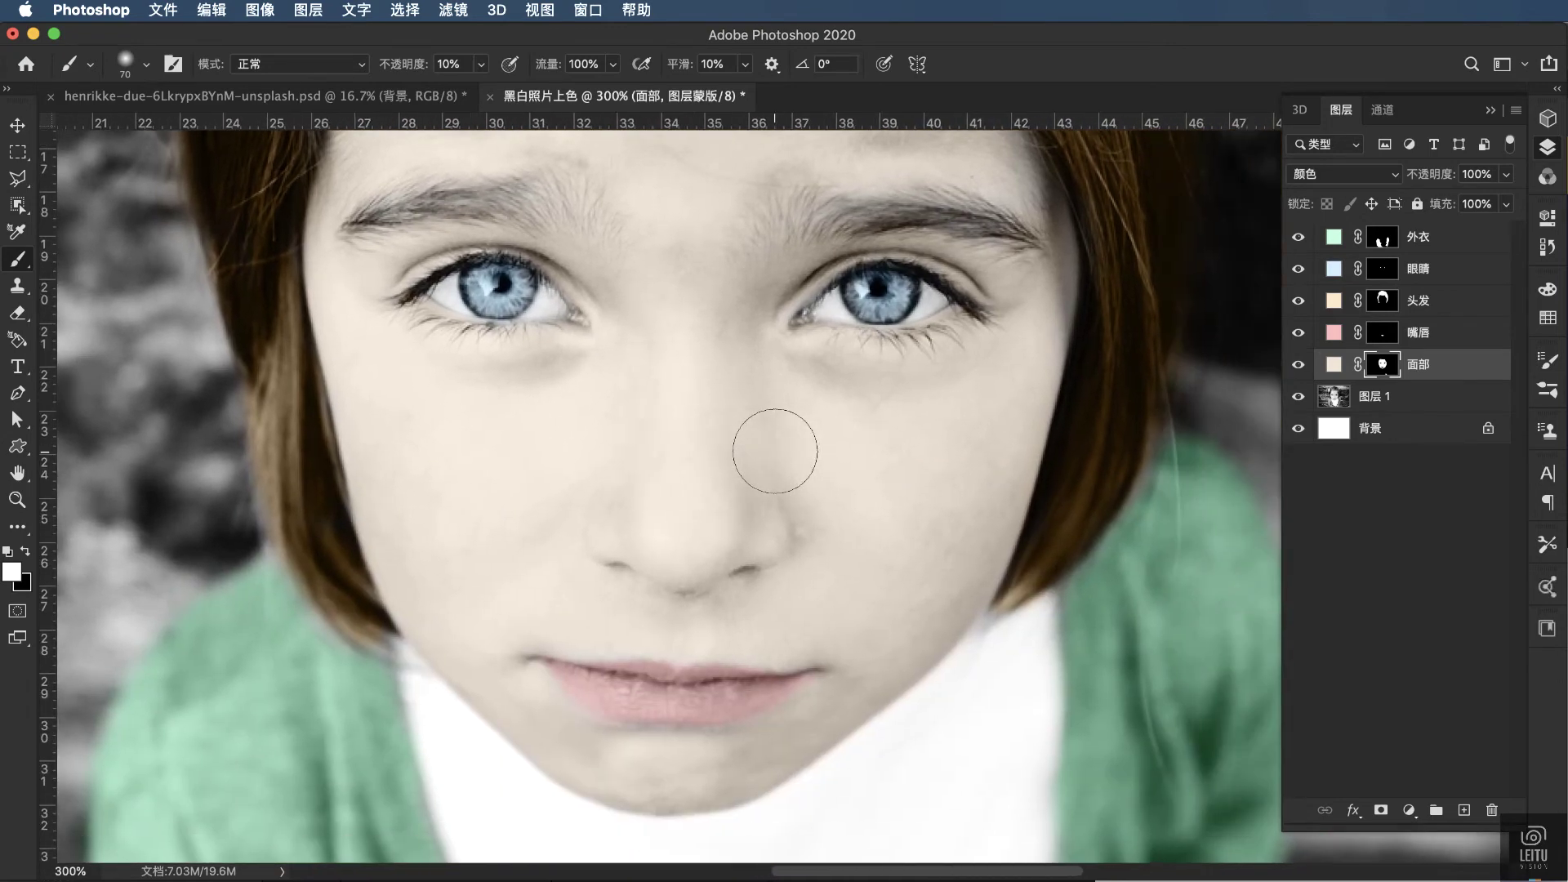
scroll(775, 451, down, 2)
scroll(775, 451, down, 1)
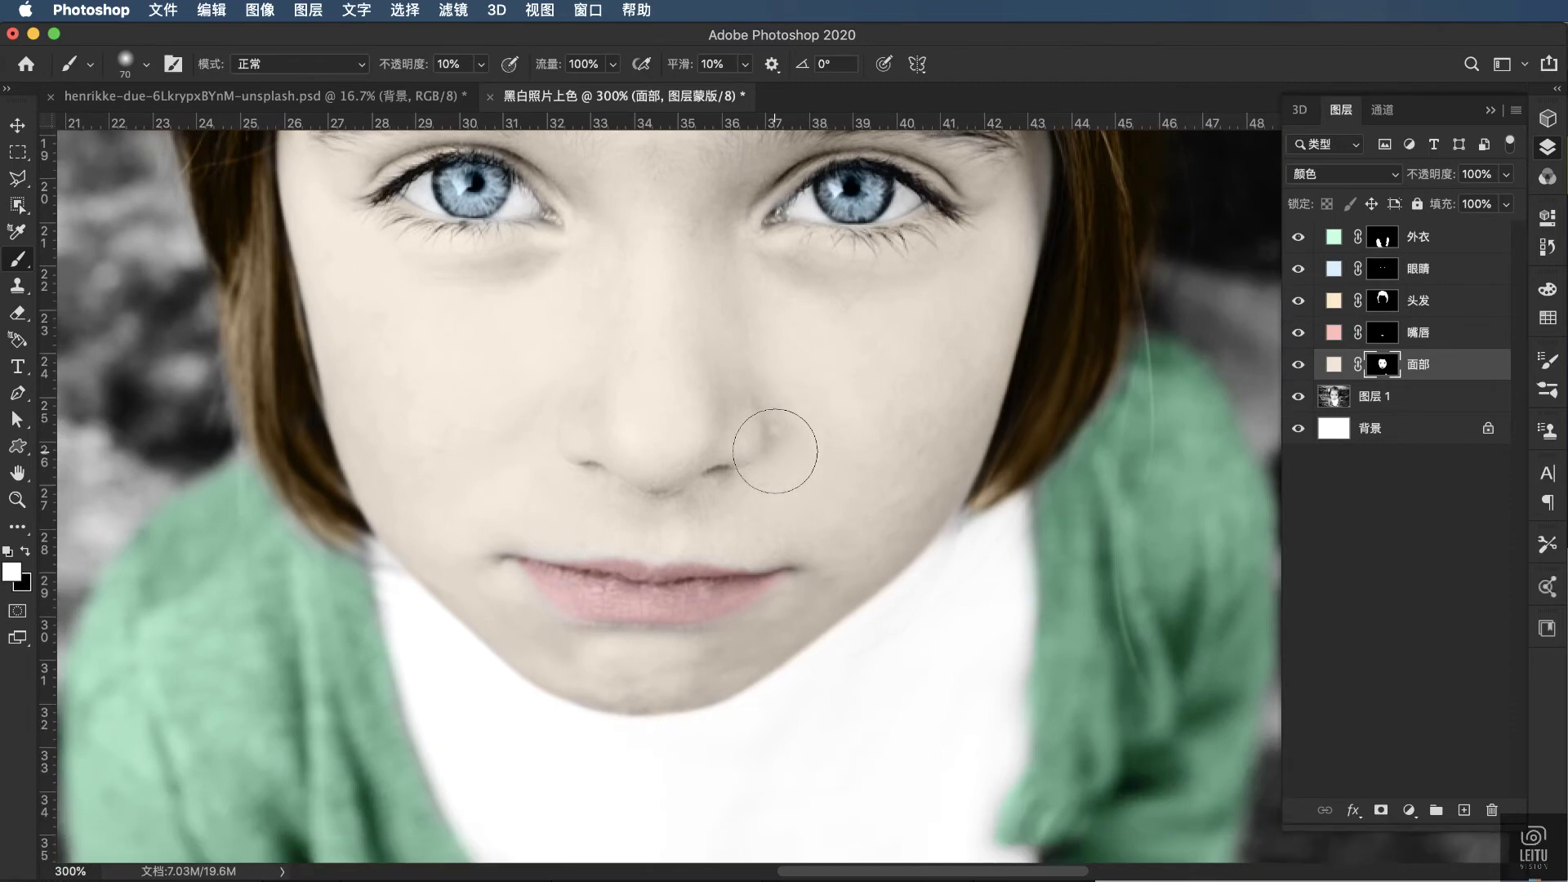
scroll(775, 451, right, 1)
scroll(775, 451, up, 5)
scroll(775, 451, right, 2)
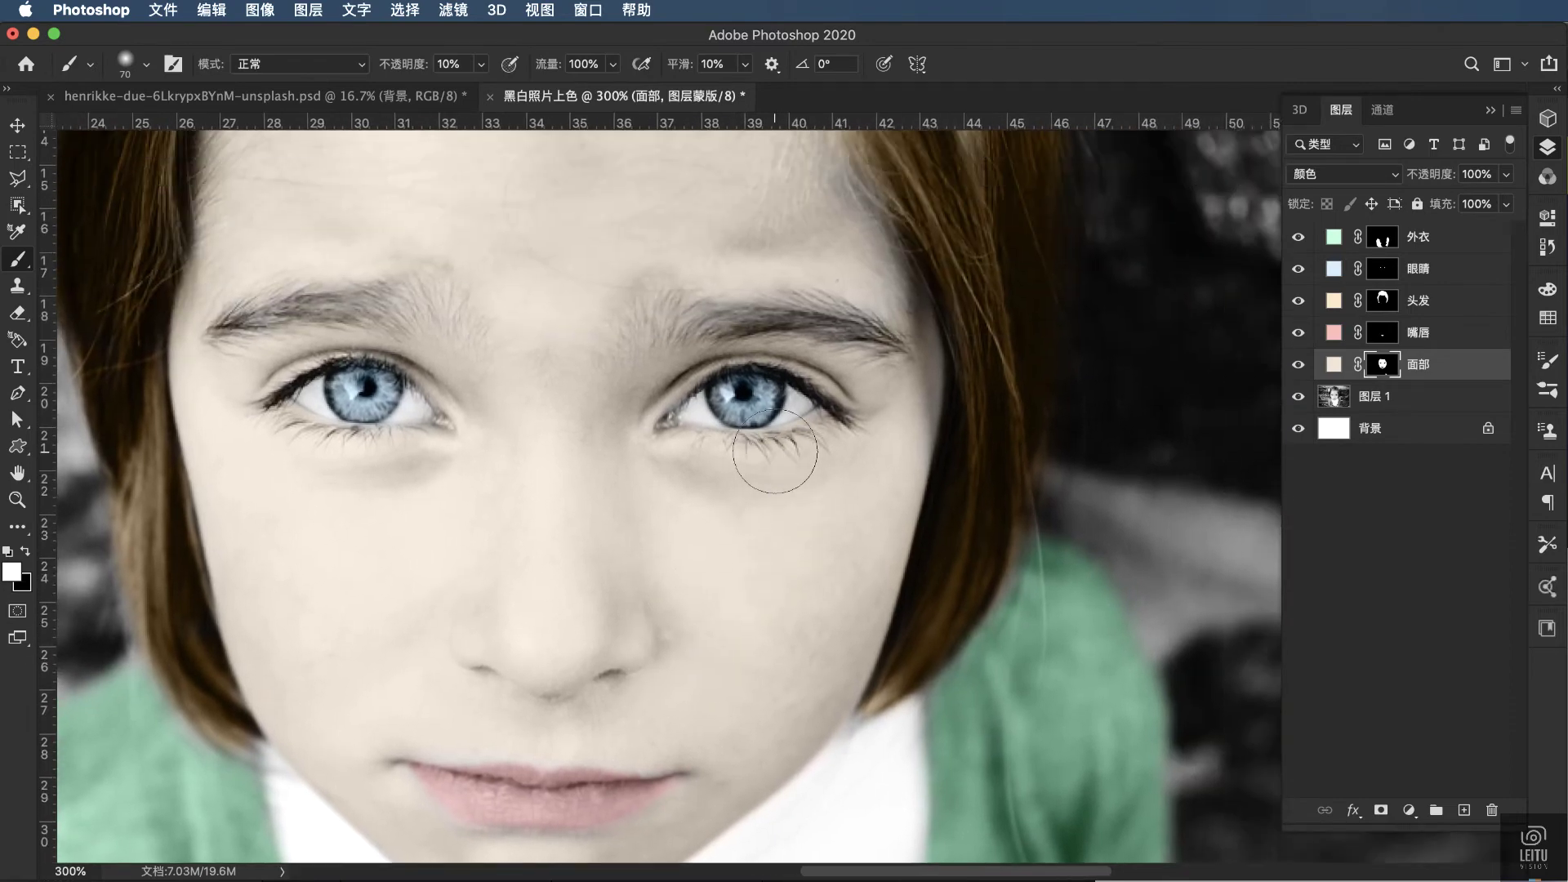
scroll(774, 451, up, 5)
scroll(775, 451, up, 3)
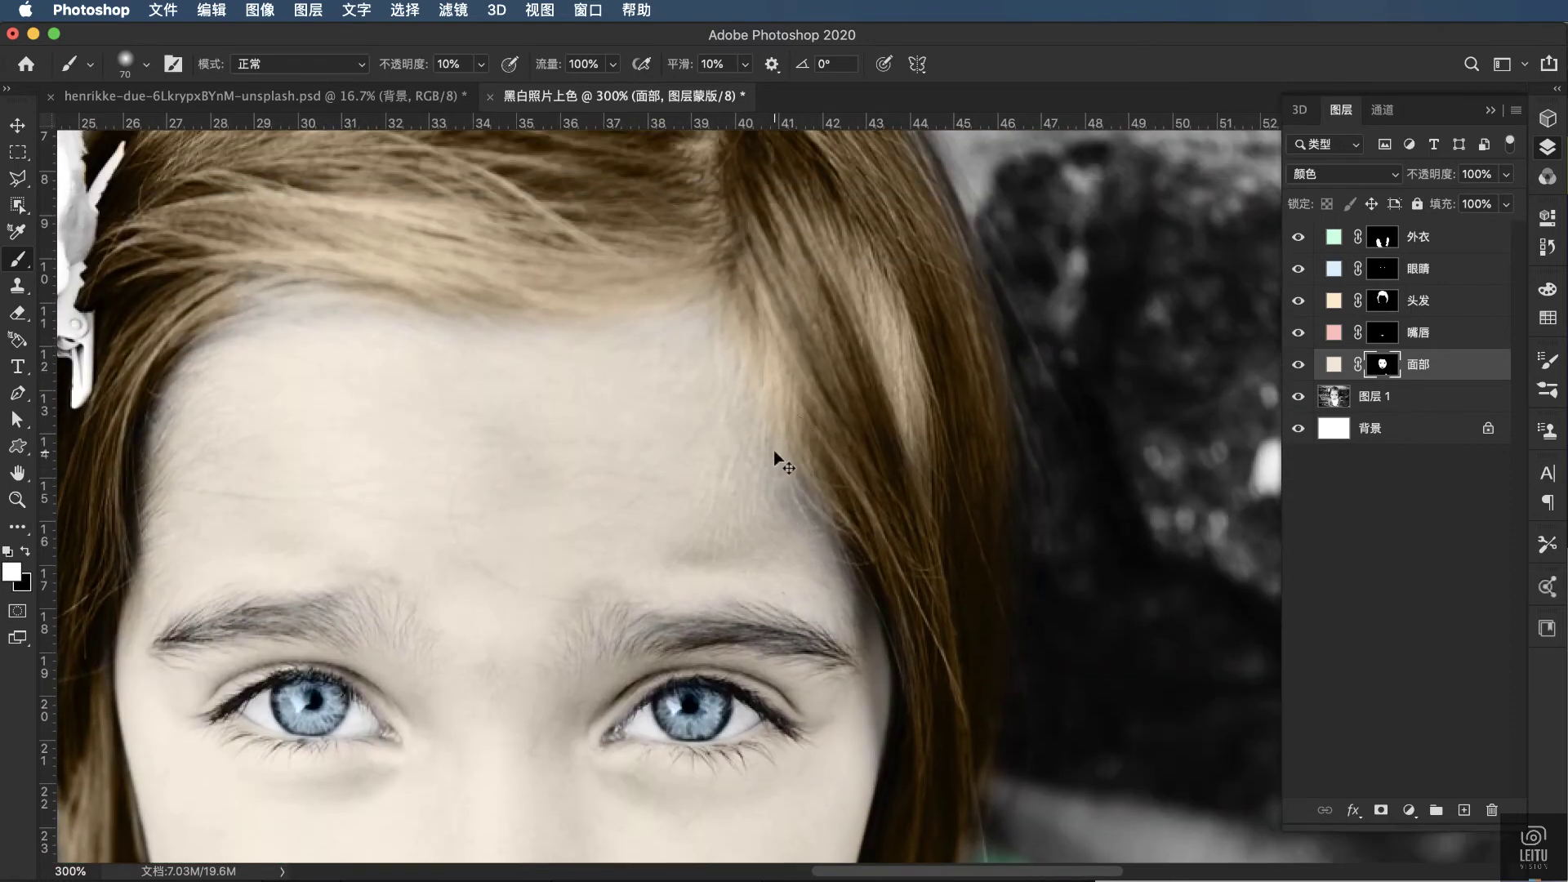
key(ctrl+minus)
key(ctrl+minus)
key(ctrl+minus)
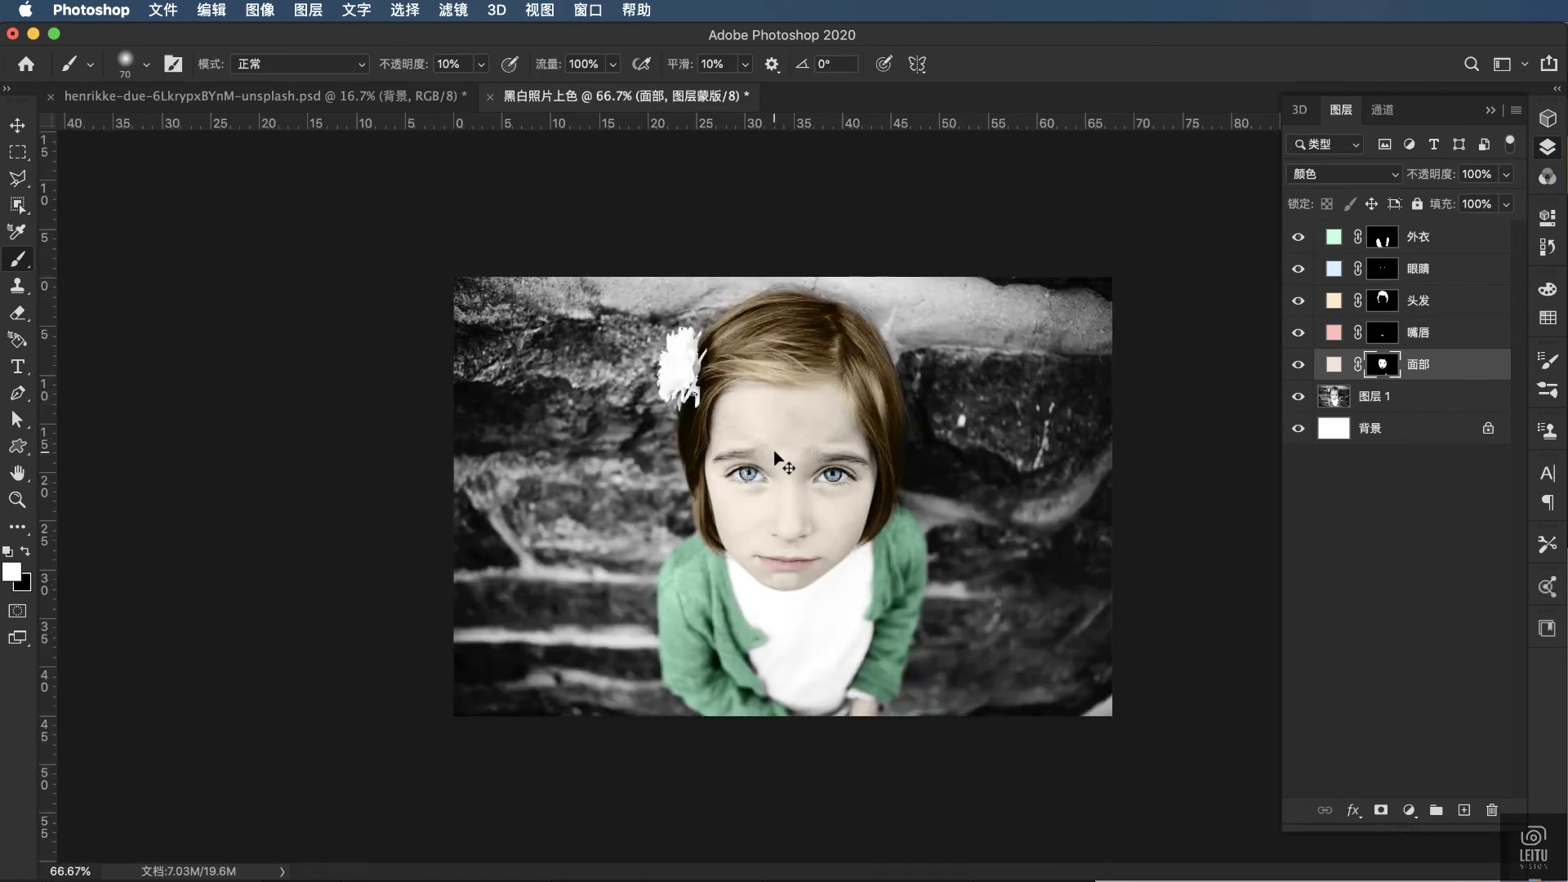
Step: Add a new empty layer above the jacket layer and name it 裤子
key(ctrl+plus)
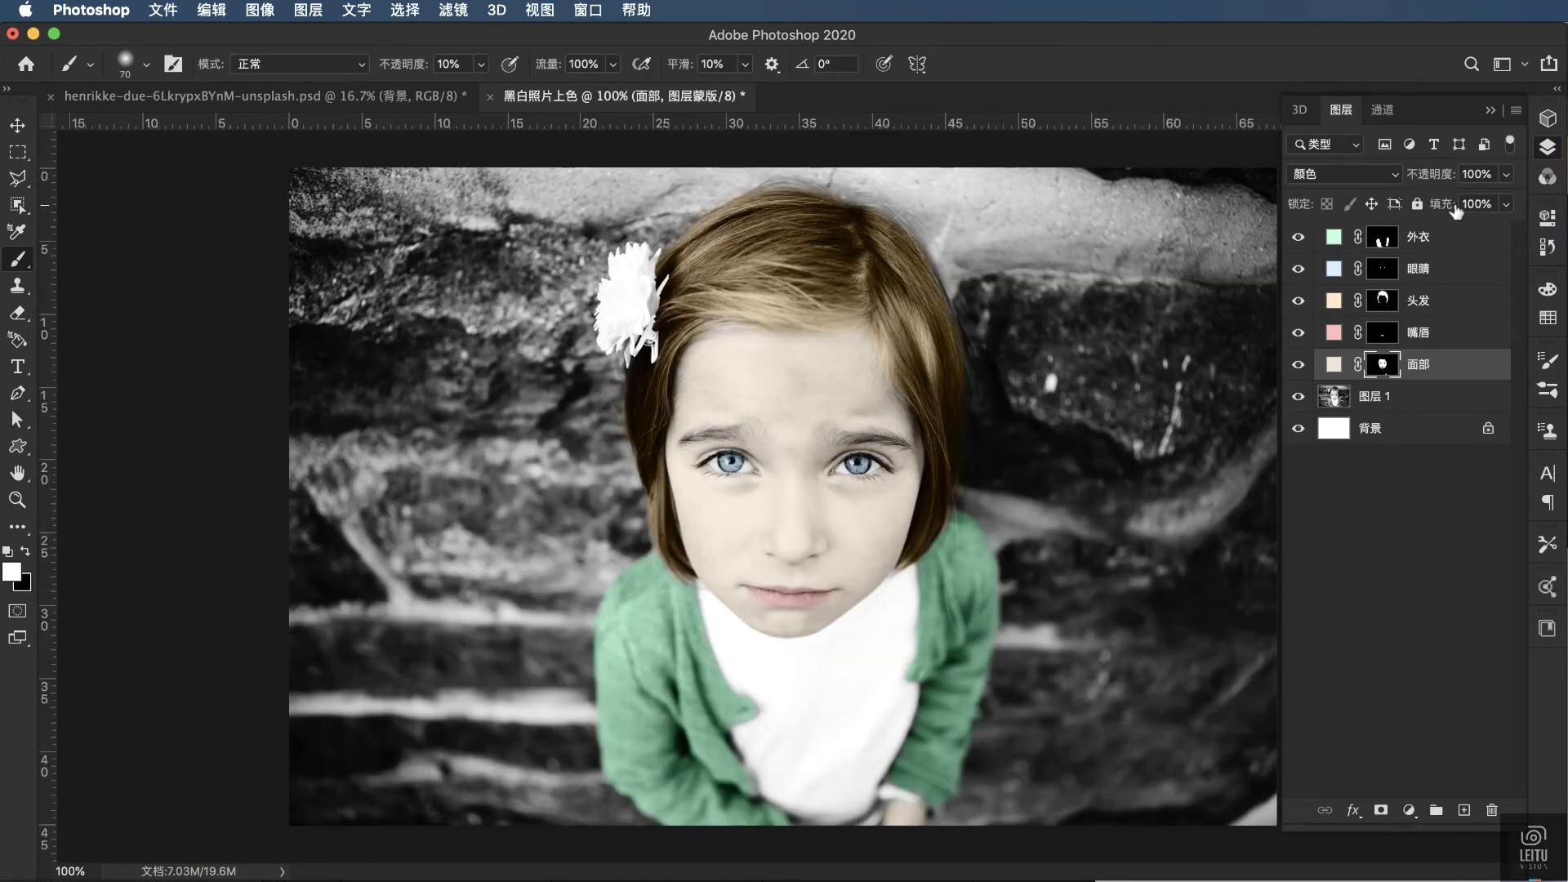
click(1439, 245)
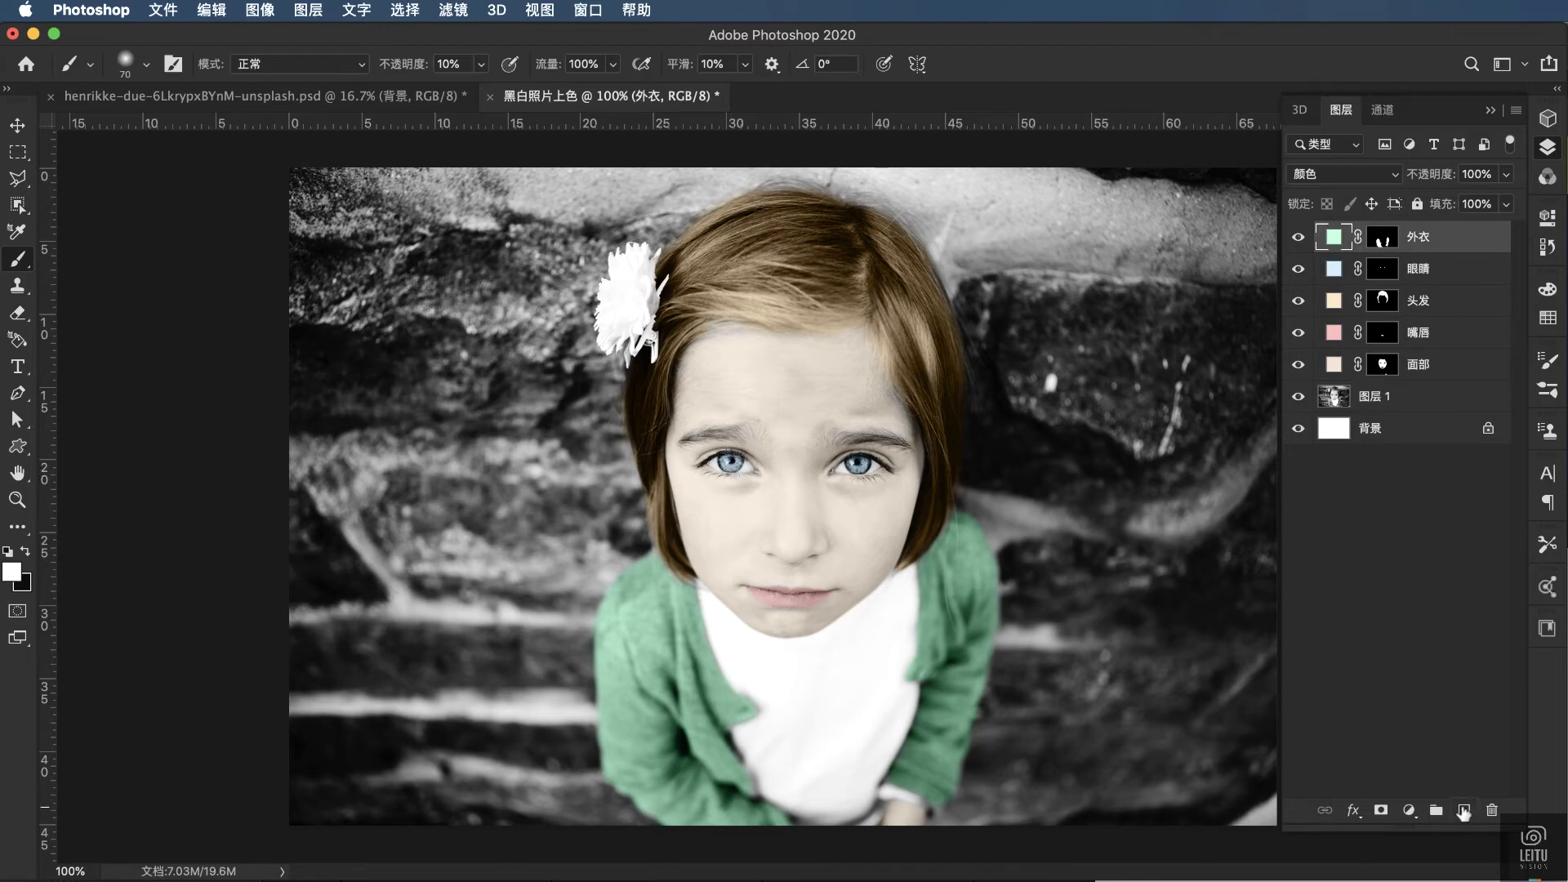
click(1464, 811)
double_click(1371, 236)
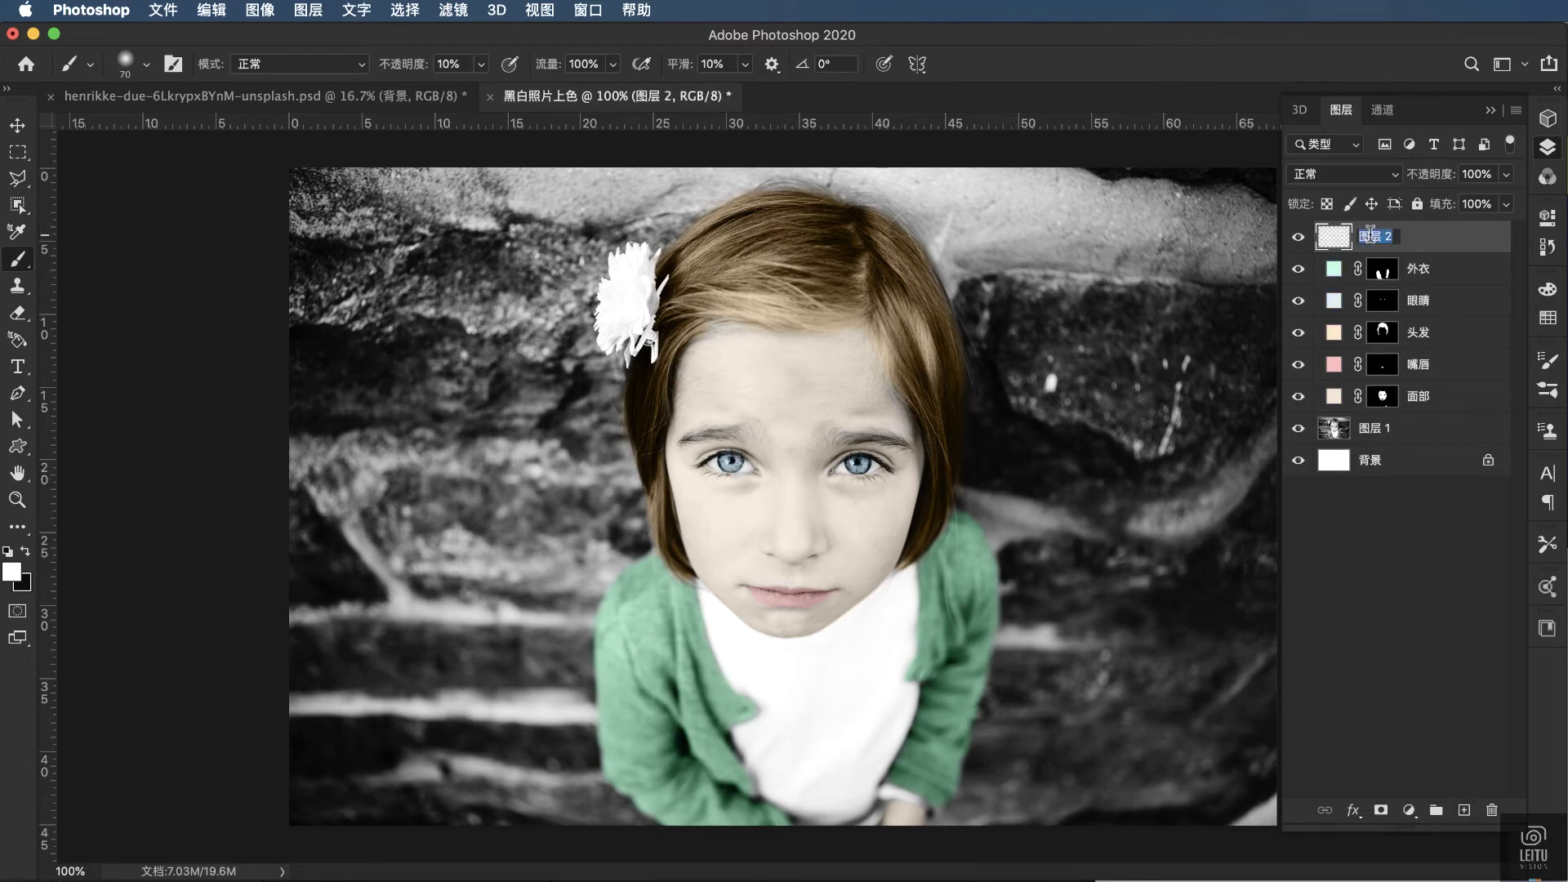
text(裤子)
key(Return)
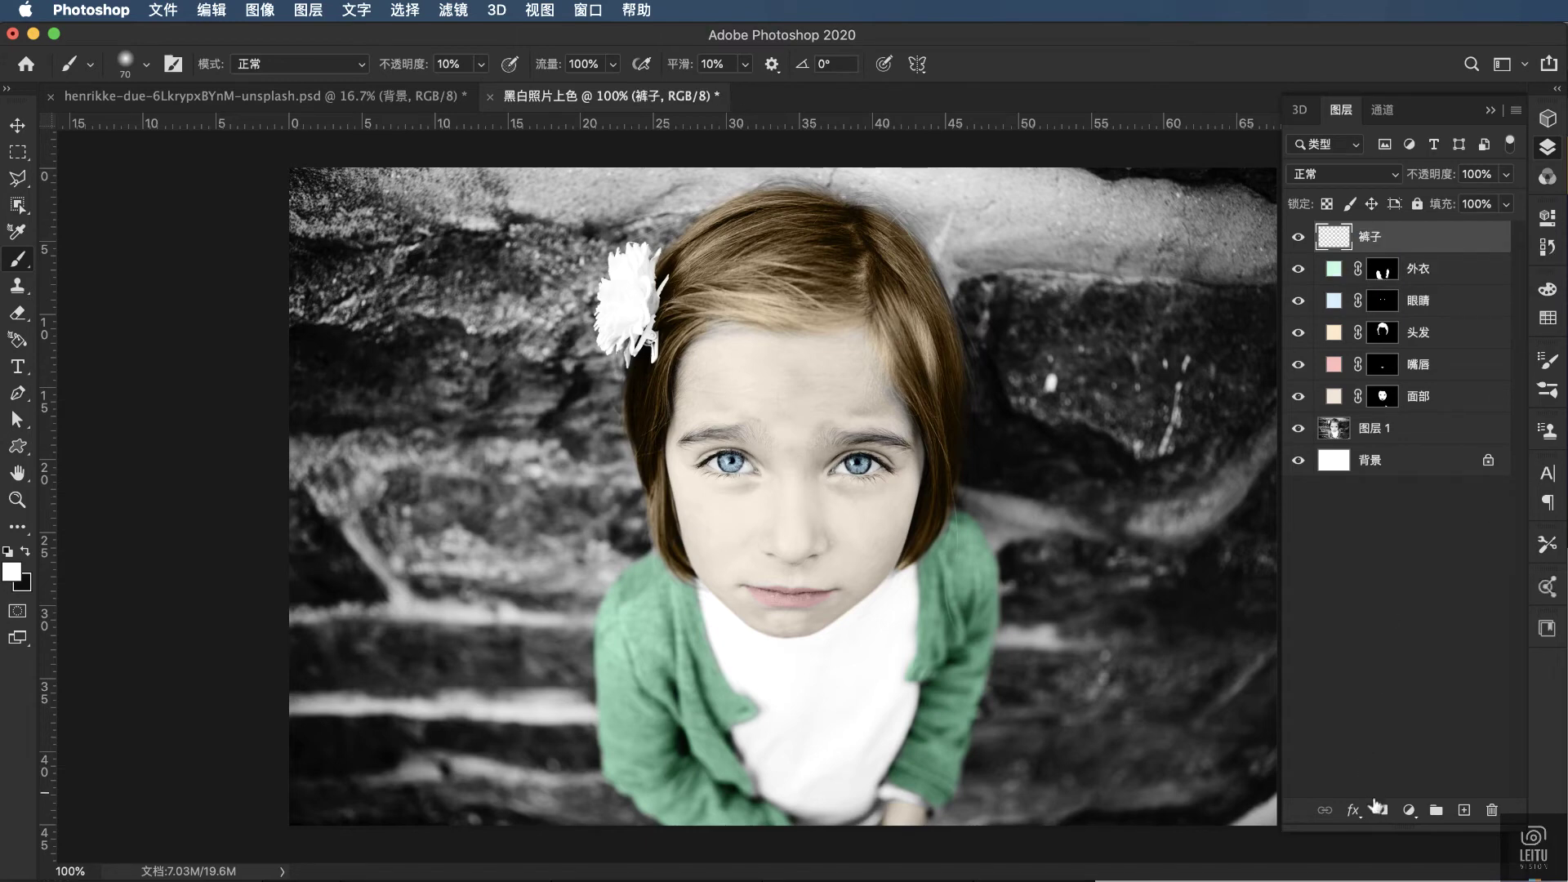
Step: Add a light-blue Solid Color fill layer (#76b3e3) for the pants
click(1355, 812)
click(1406, 811)
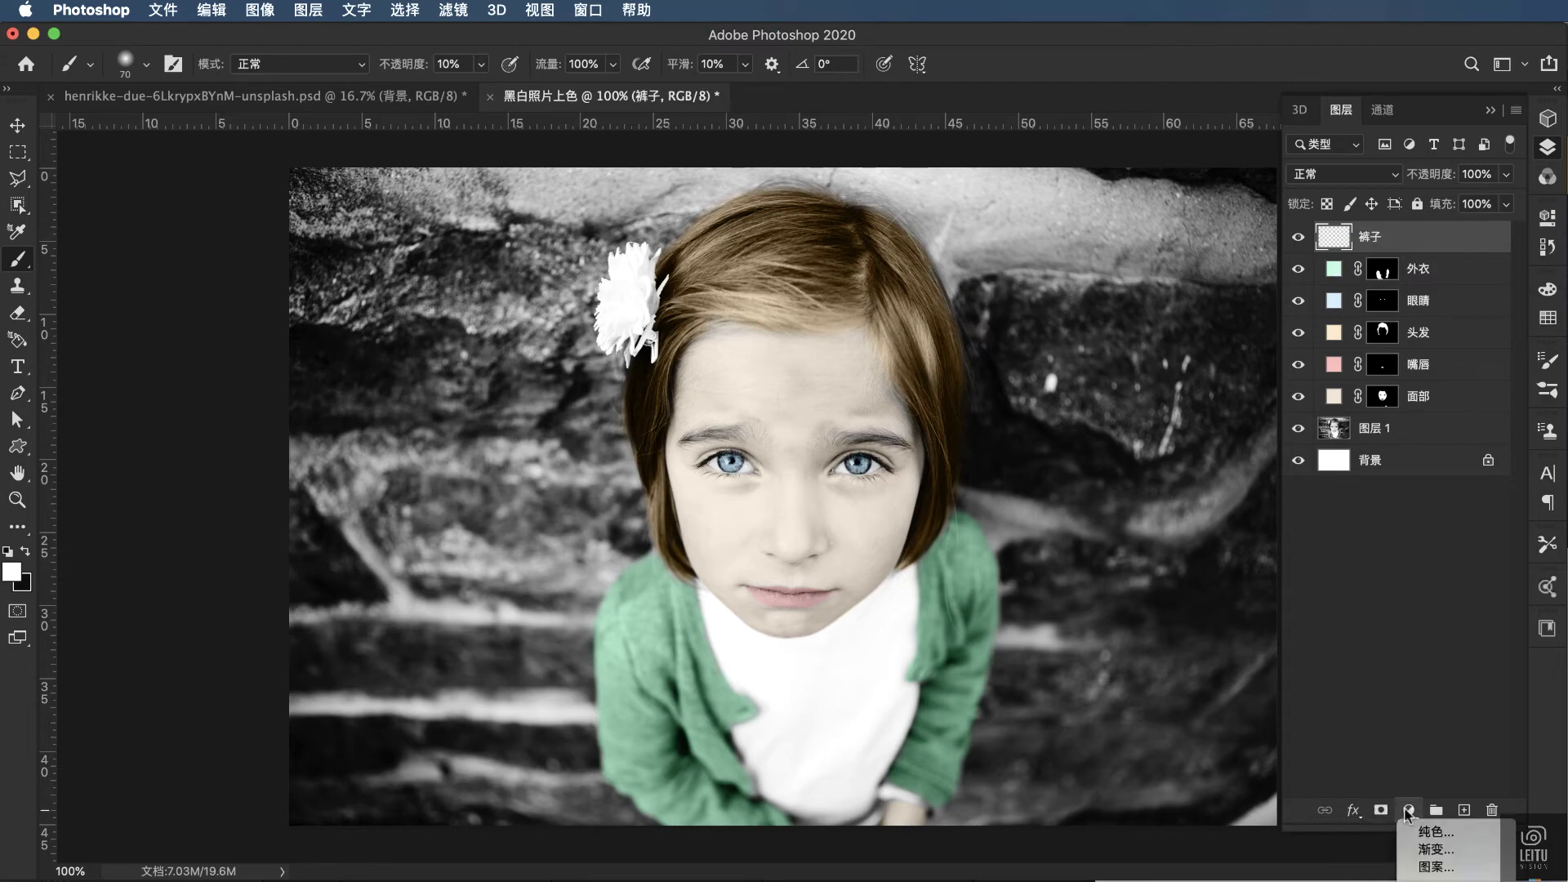
click(1430, 831)
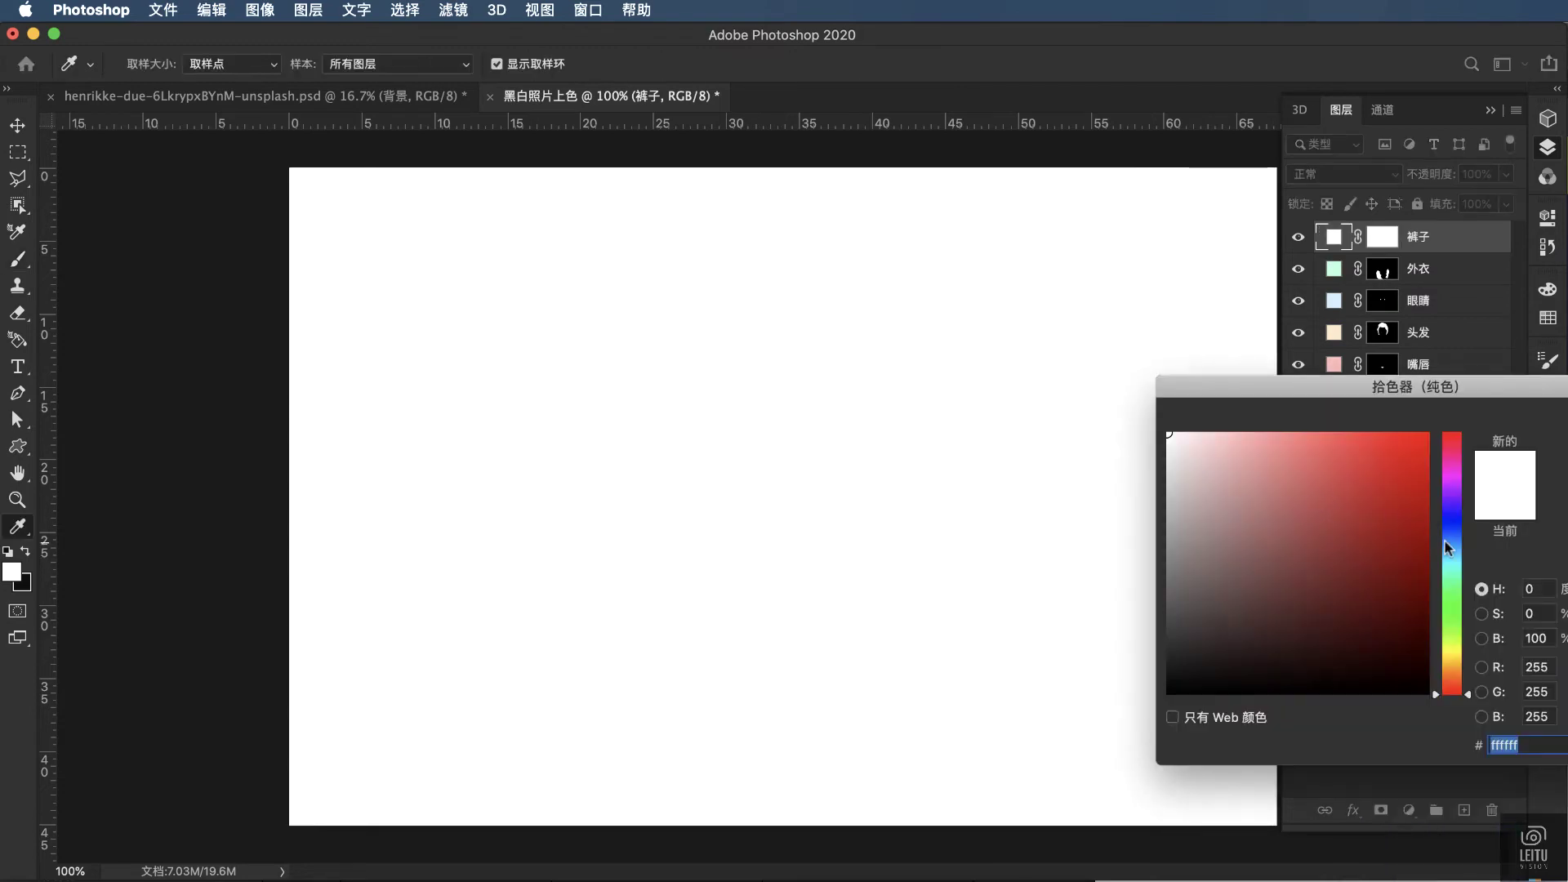
mouse_move(1450, 539)
mouse_down()
mouse_move(1449, 557)
mouse_move(1450, 544)
mouse_up()
drag(1323, 473, 1293, 461)
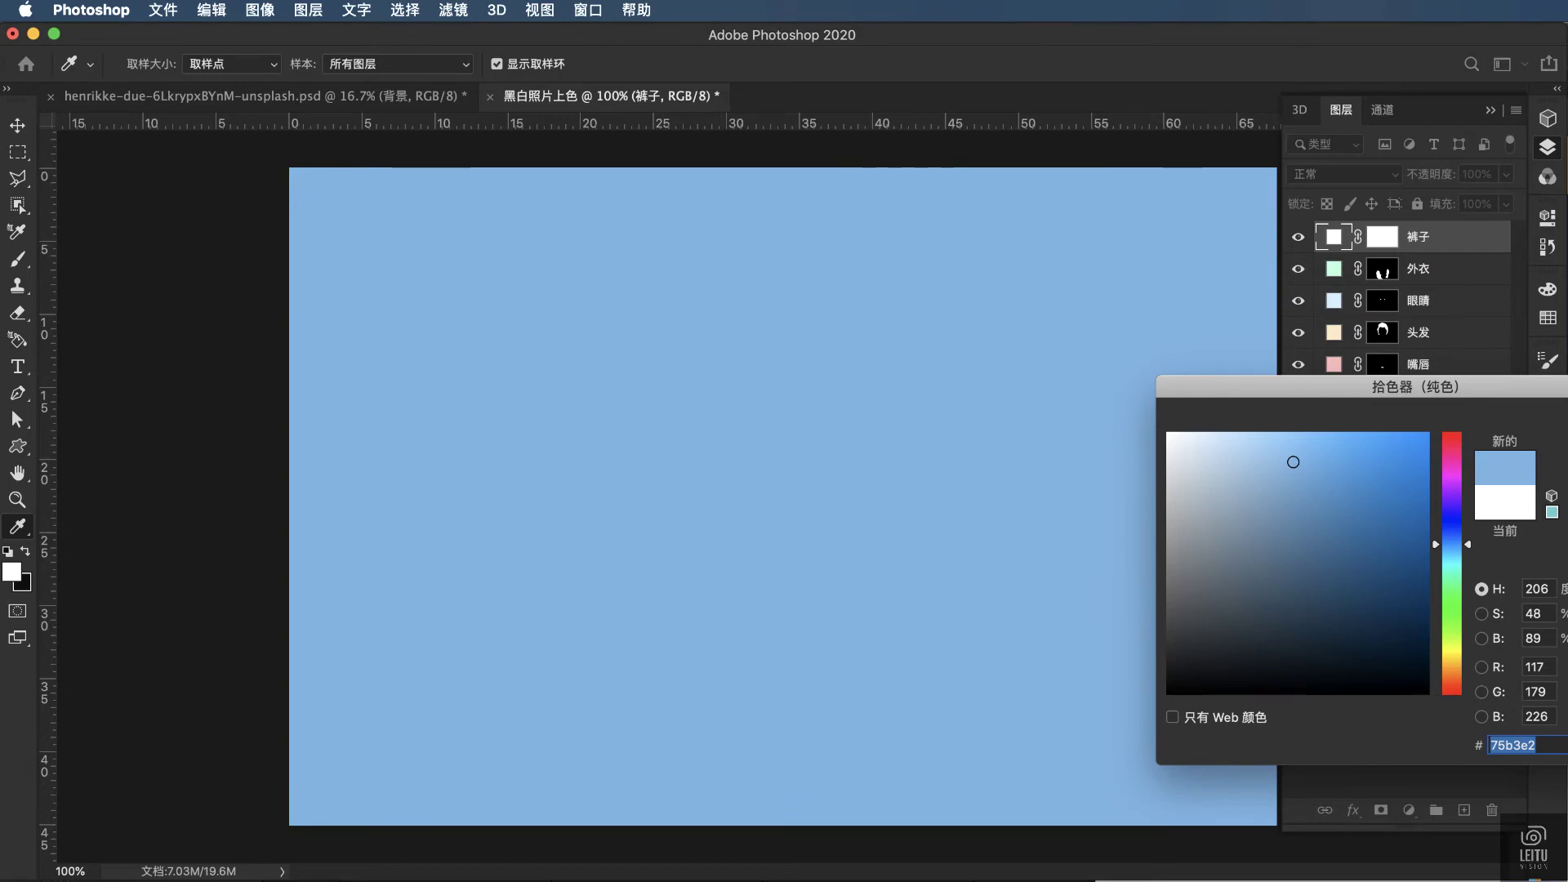
key(Return)
Step: Set the pants fill layer to Color blend mode and invert its mask to hide the blue
key(b)
click(1371, 173)
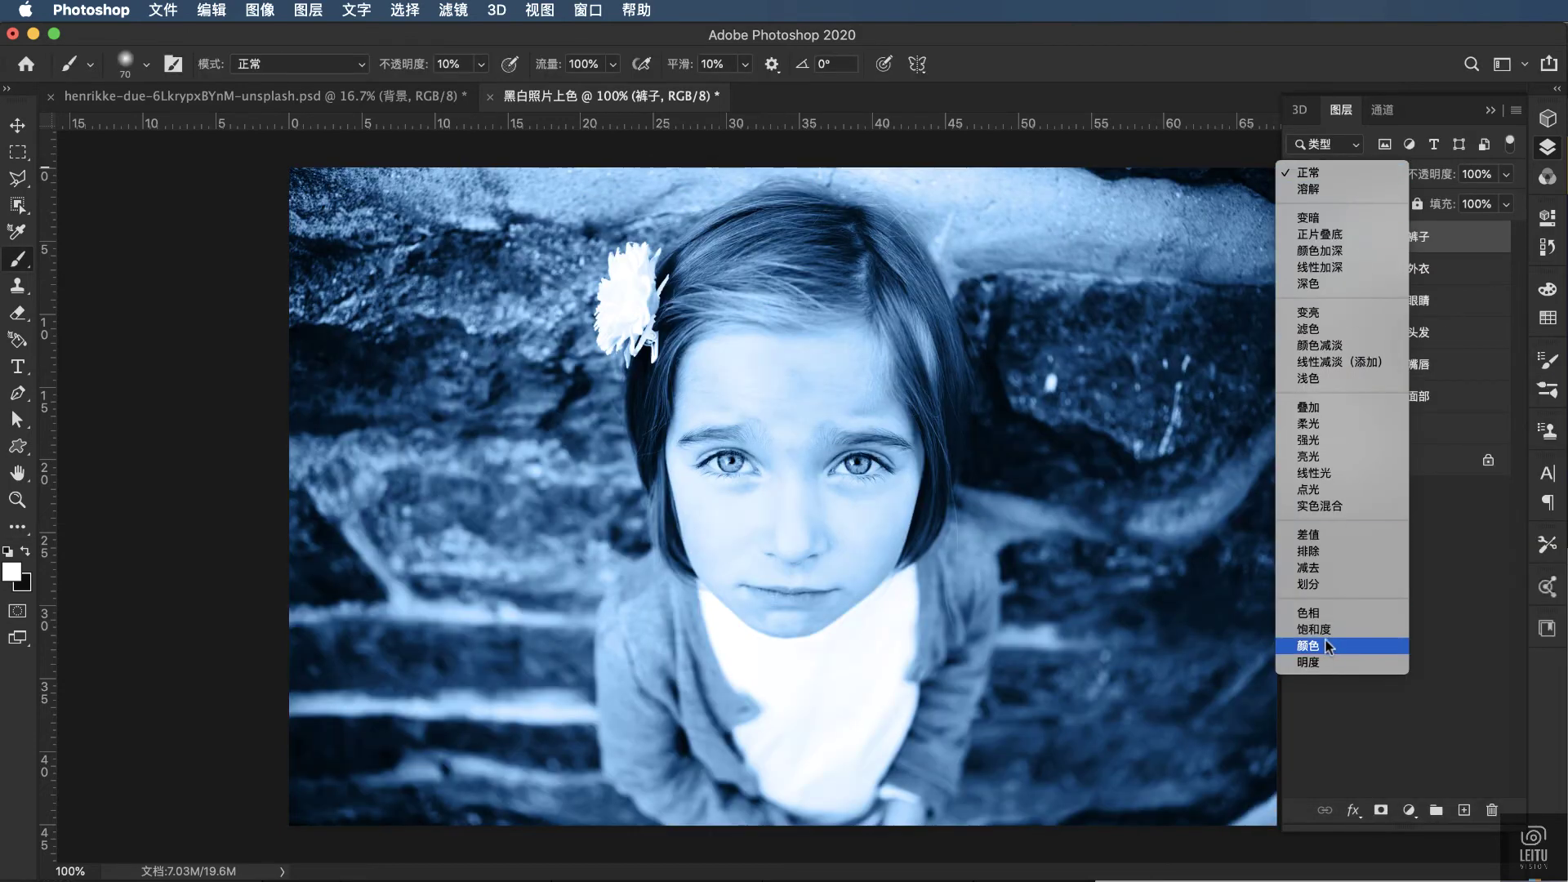
click(1327, 646)
click(1383, 238)
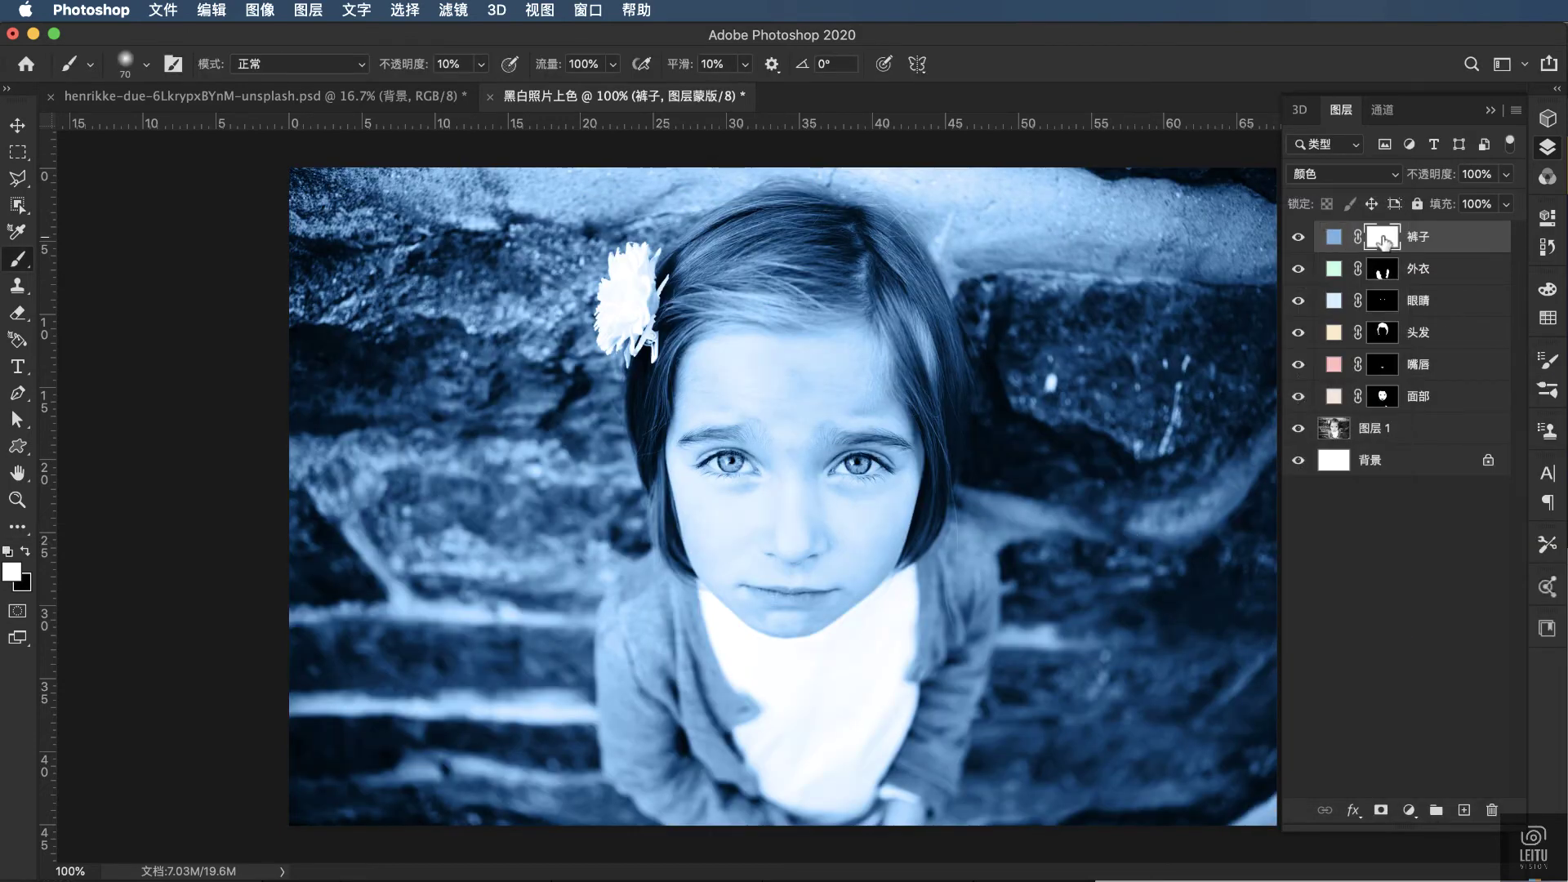
key(ctrl+i)
Step: Zoom to 300% and paint the waistband blue on the 裤子 mask with a size-20 brush at 100%
key(super+plus)
key(super+plus)
scroll(1056, 616, down, 5)
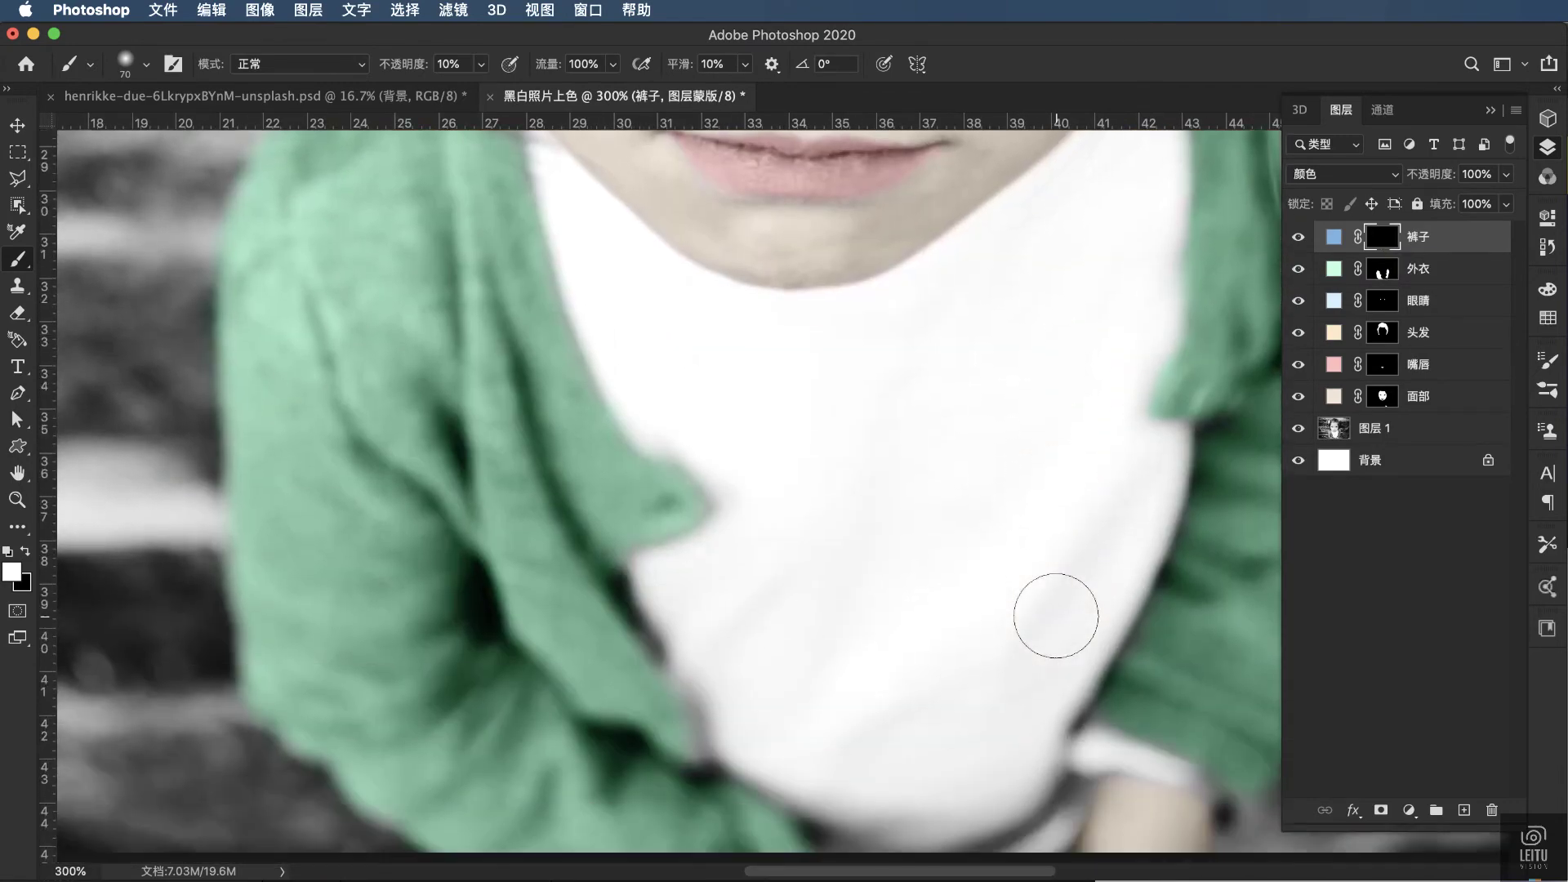
scroll(1055, 615, down, 10)
scroll(1056, 616, up, 4)
scroll(1056, 616, right, 3)
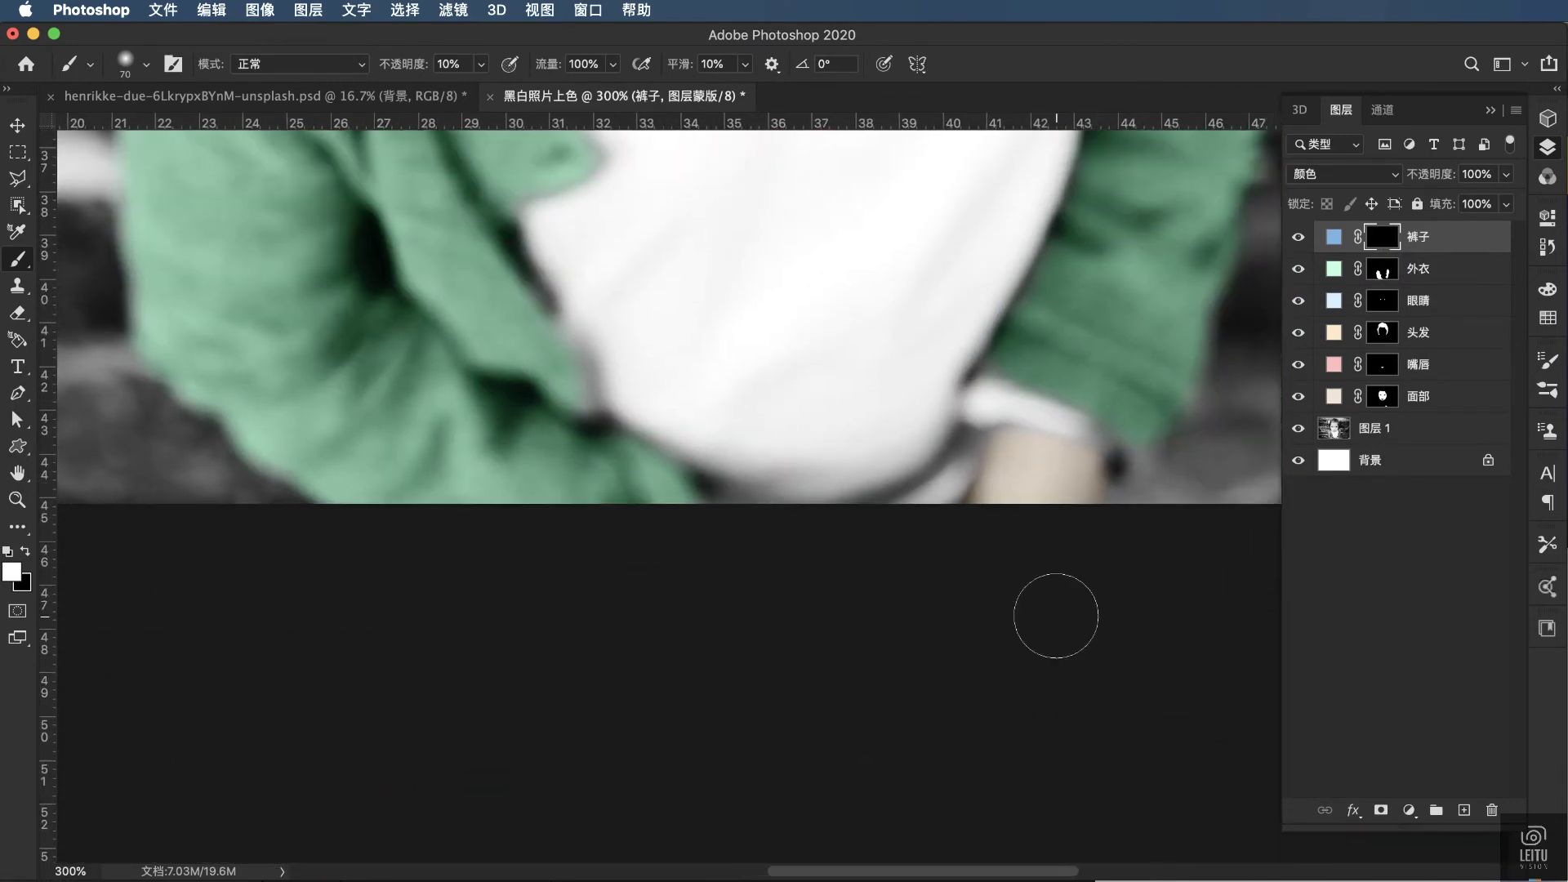
key(bracketleft)
key(bracketleft)
key(bracketleft)
key(bracketleft)
key(bracketleft)
key(bracketleft)
key(bracketleft)
key(0)
drag(946, 484, 946, 452)
Step: Change the pants fill colour to a paler blue, #ddf0fe, and reselect its mask
double_click(1333, 236)
click(1206, 437)
drag(1207, 437, 1201, 432)
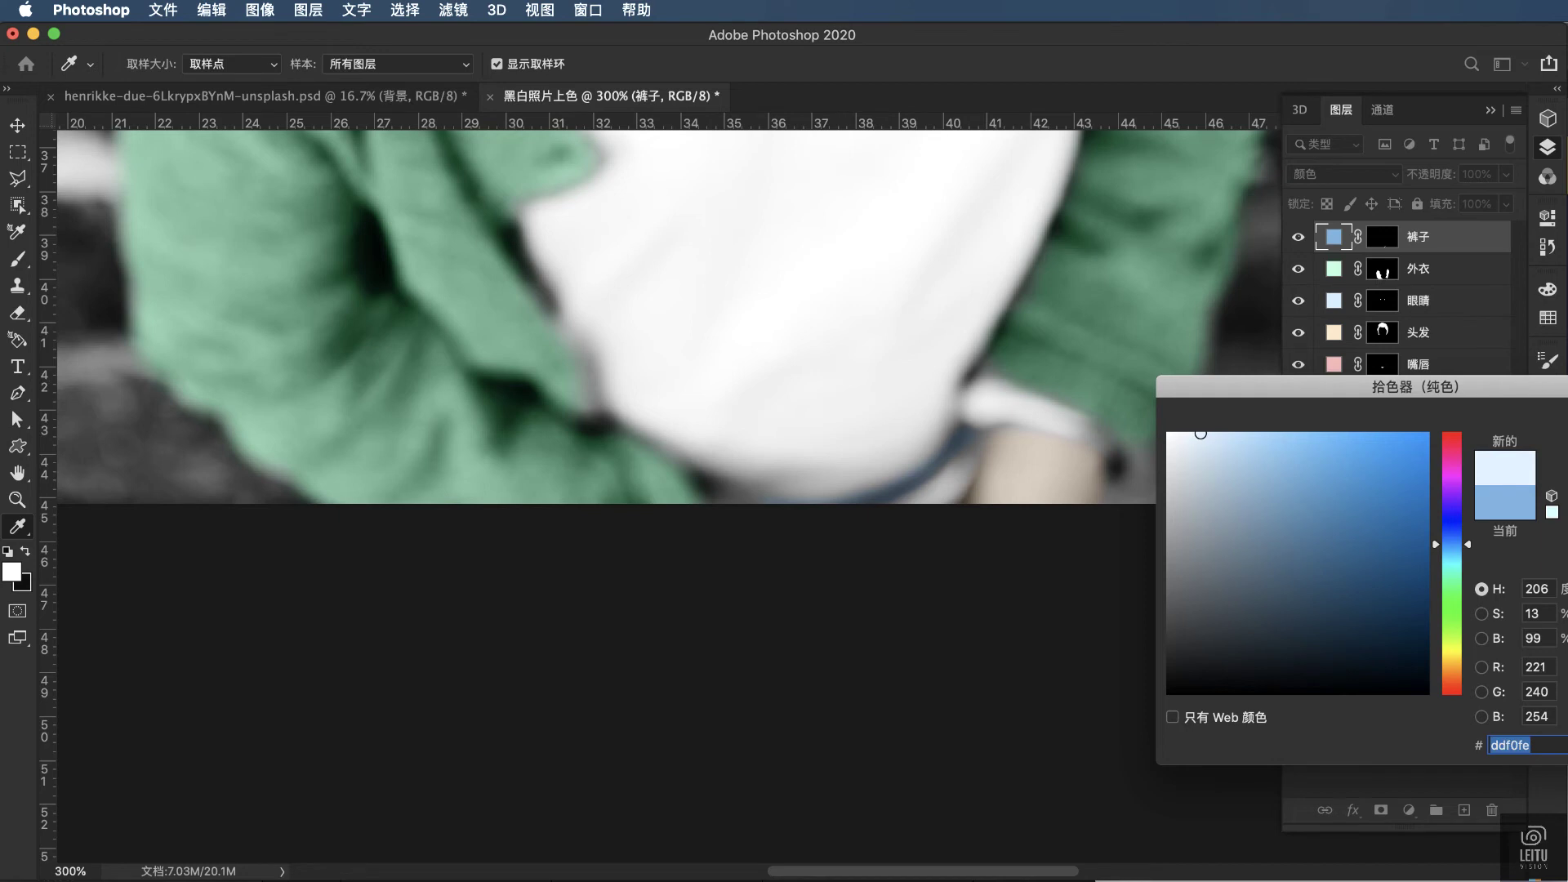
key(Return)
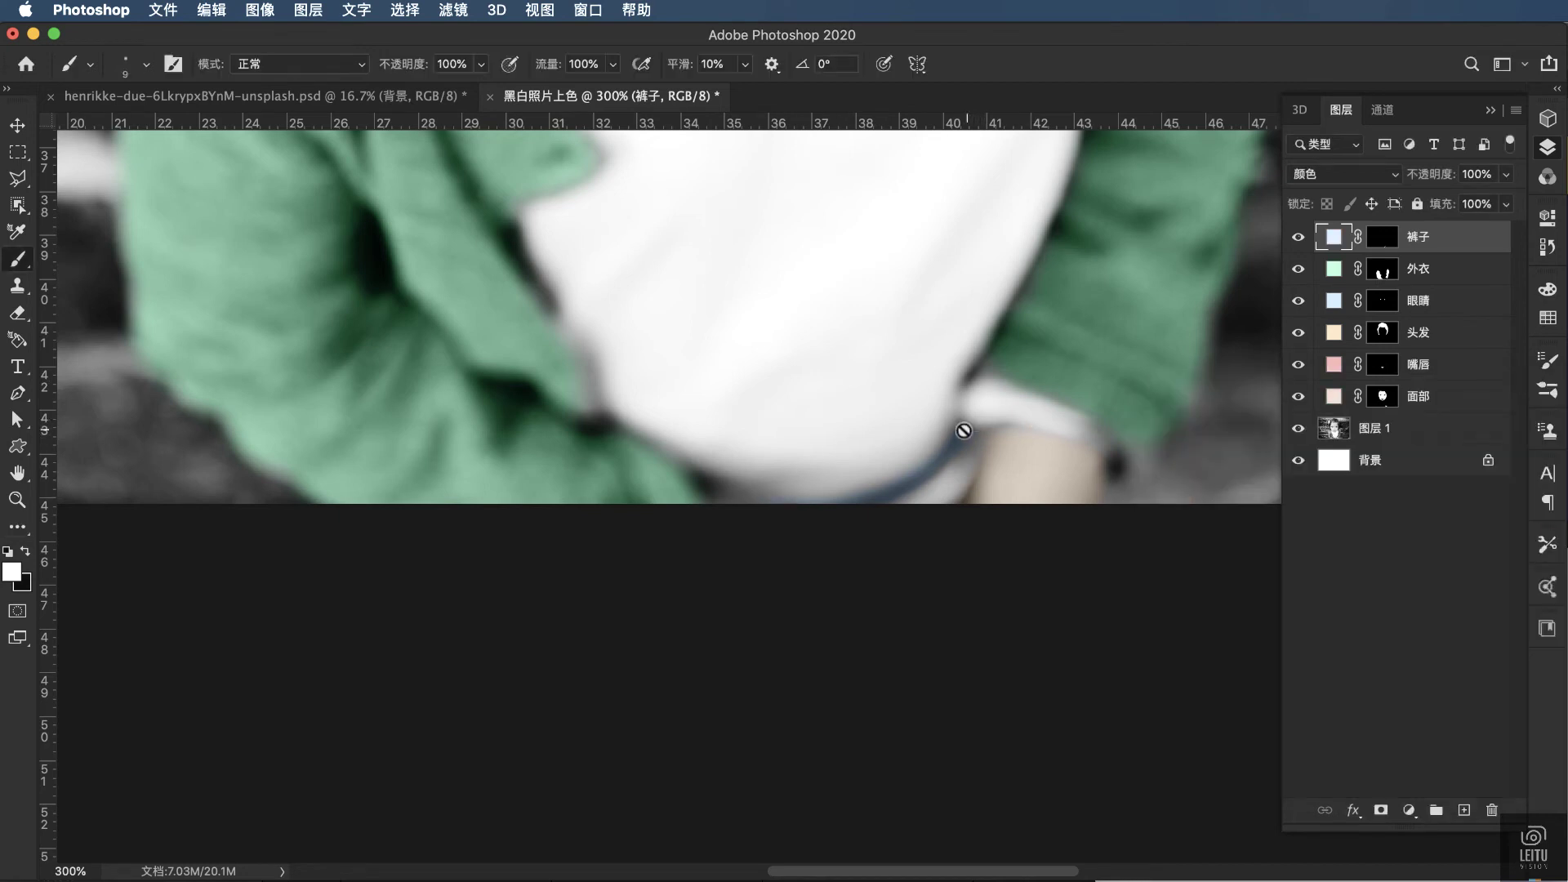
click(1381, 236)
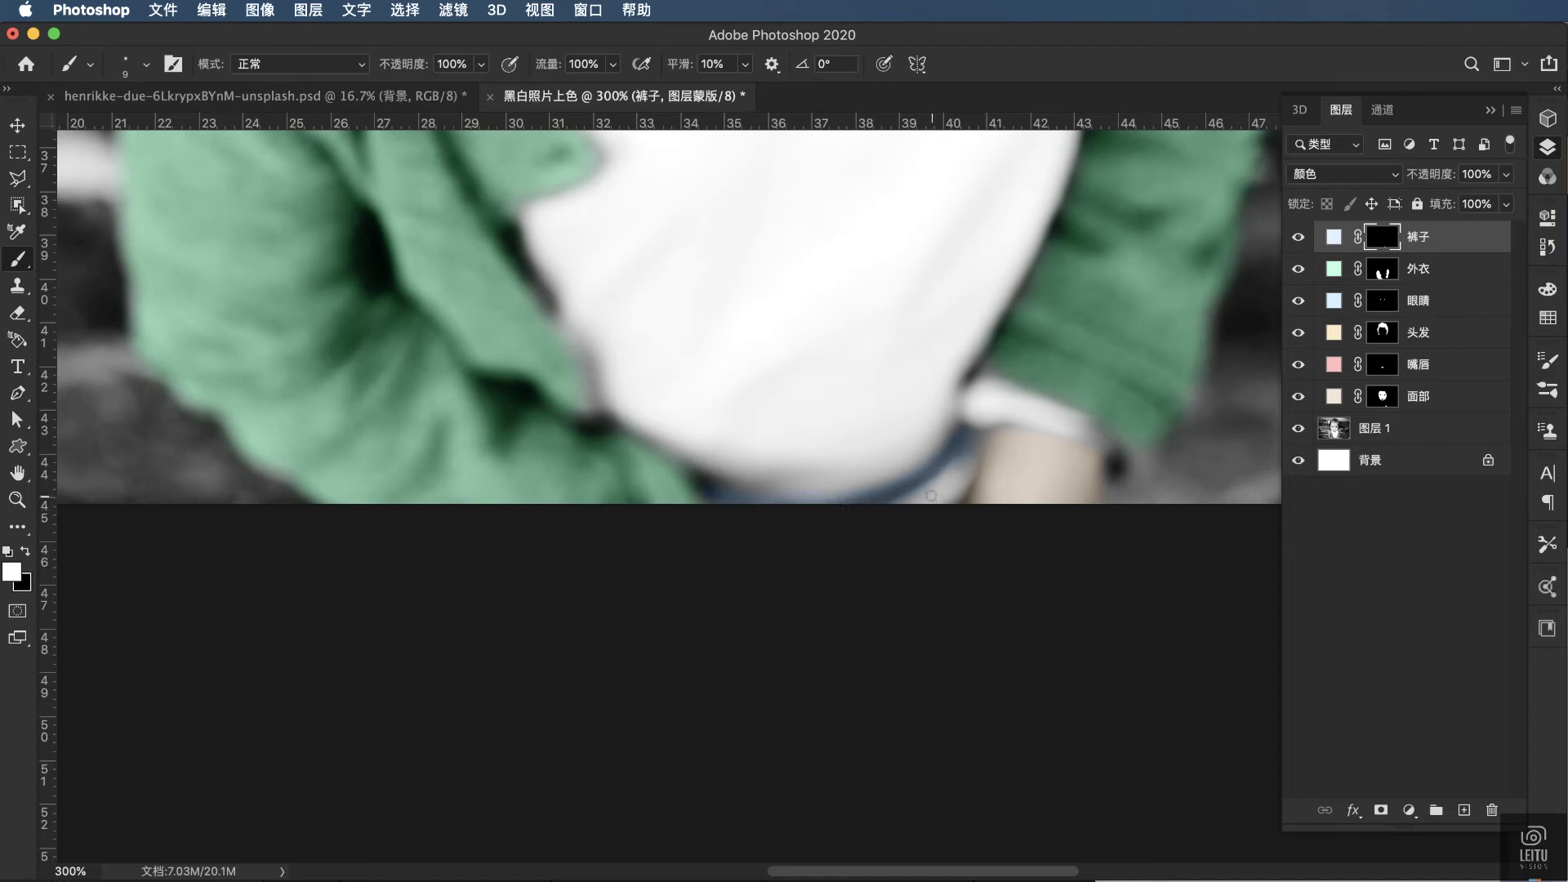
Step: Zoom out to the whole portrait and set the 裤子 trousers layer to 60% opacity
key(ctrl+minus)
key(ctrl+minus)
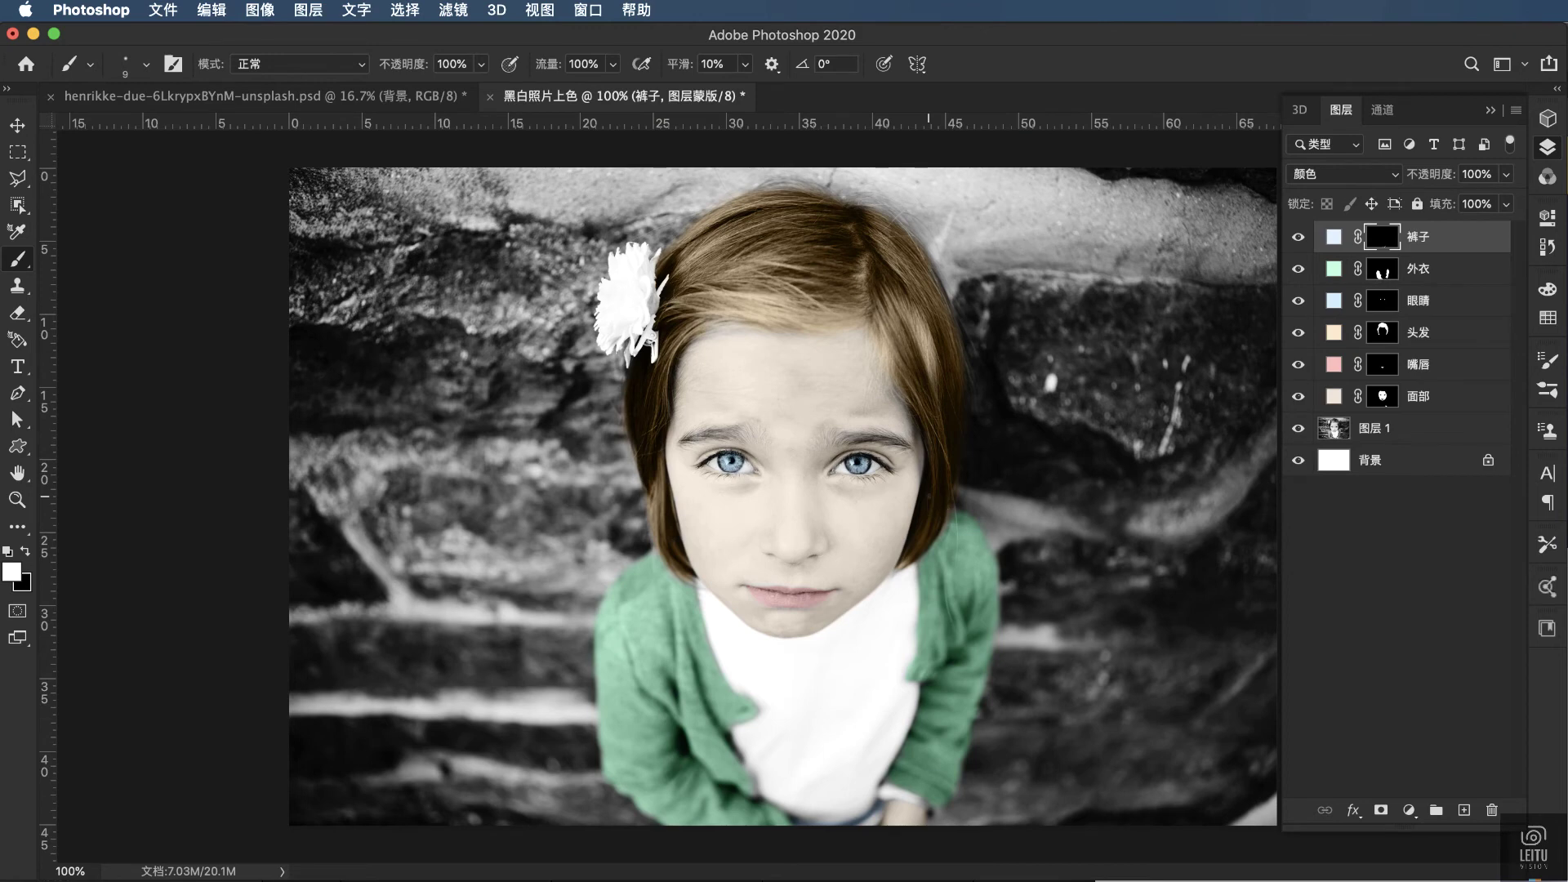
click(1506, 174)
drag(1507, 202, 1447, 203)
click(18, 125)
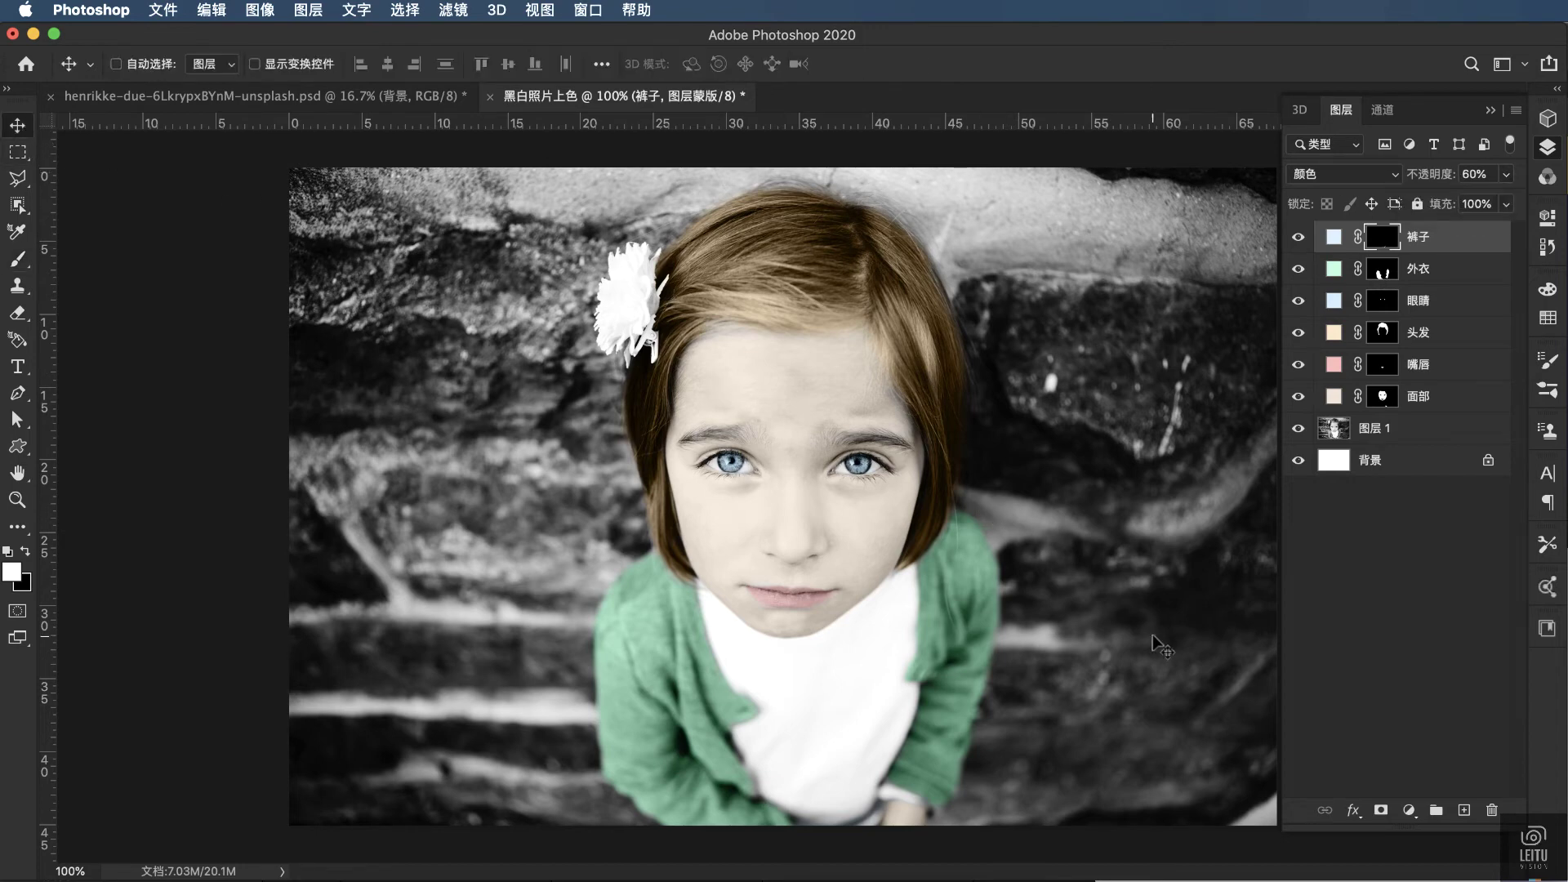
Step: Add a new empty layer at the top of the stack named 背景
click(1463, 809)
double_click(1379, 235)
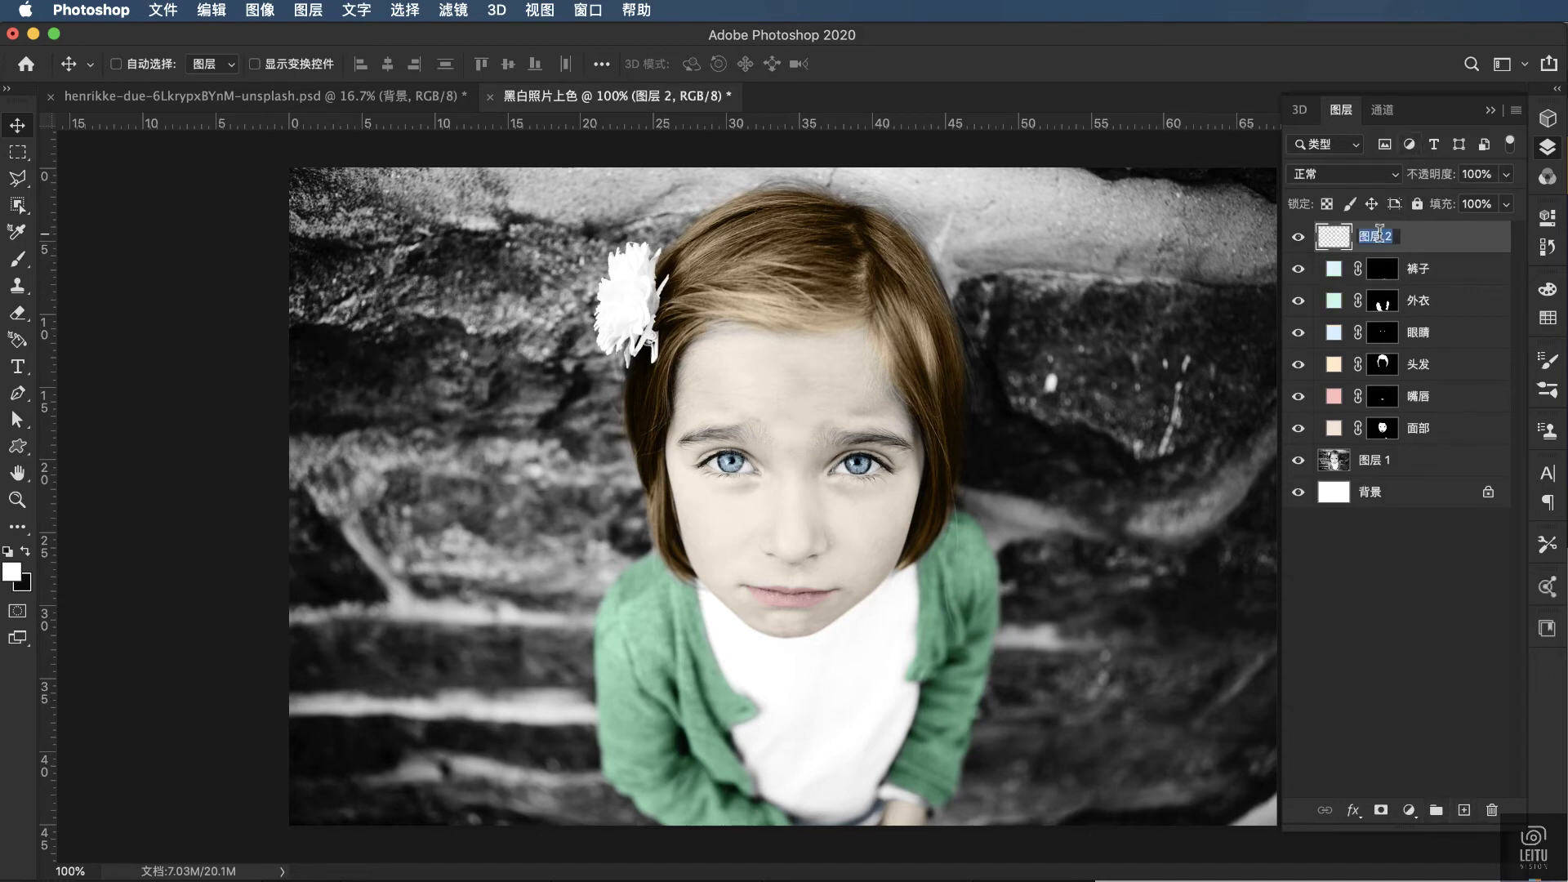
text(beijing)
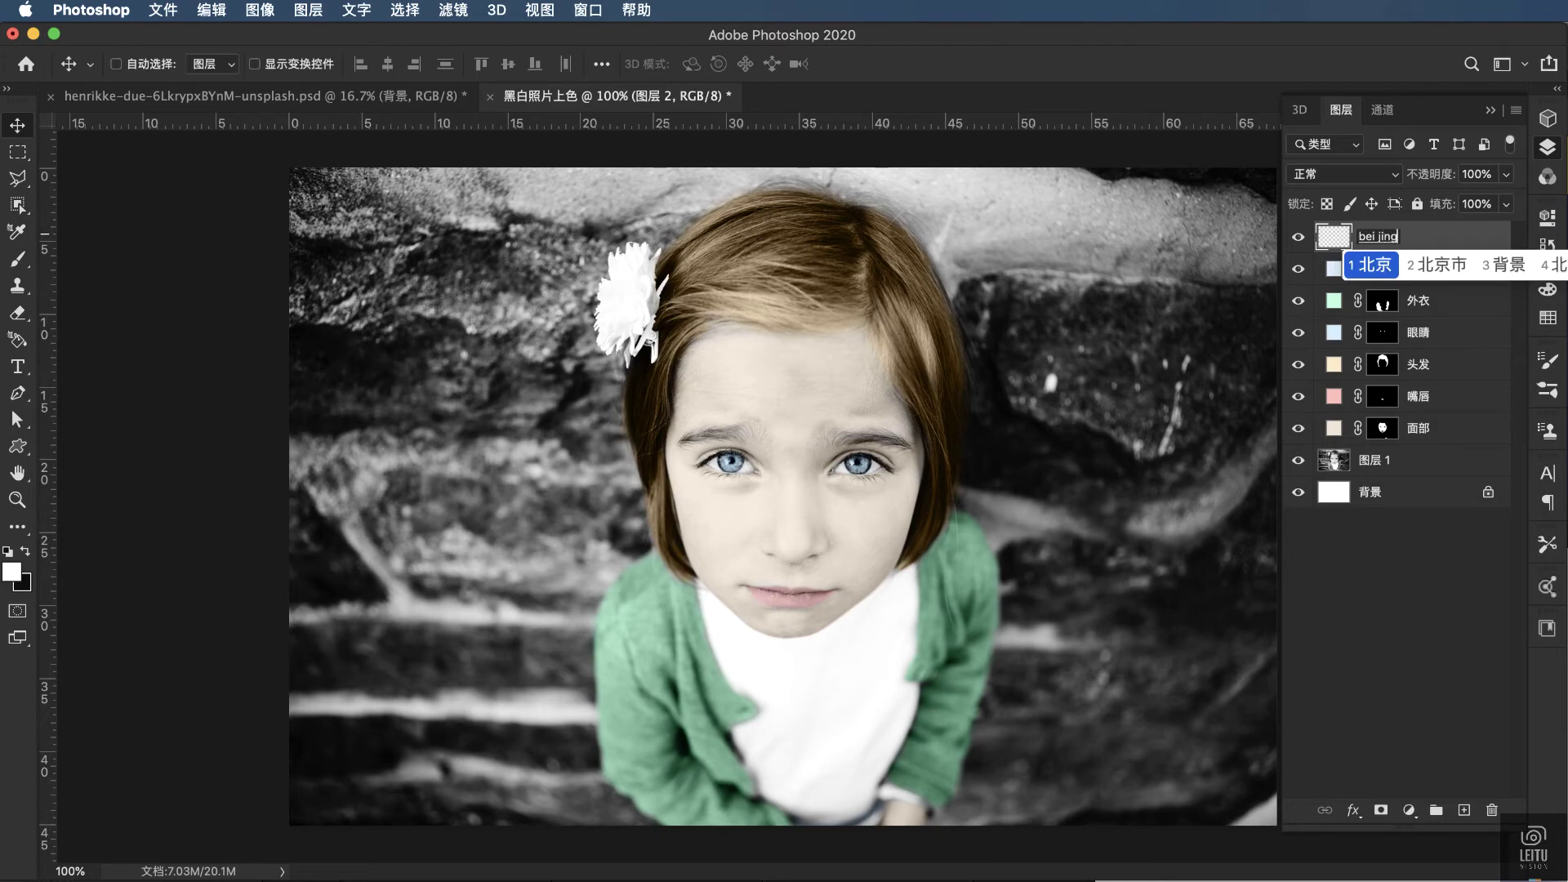
text(3)
key(Return)
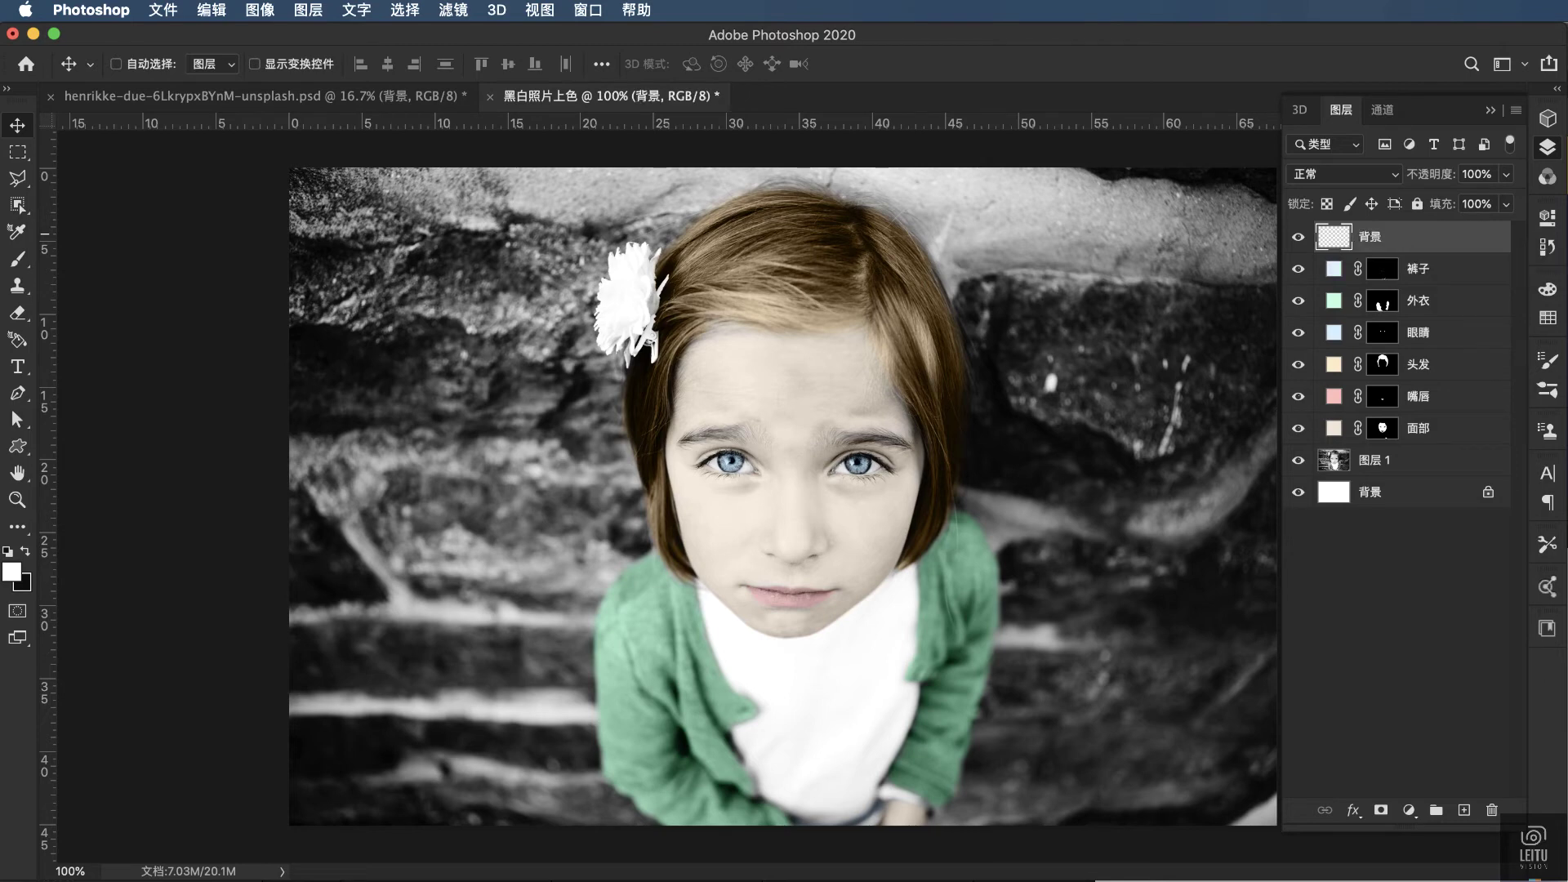
click(1352, 809)
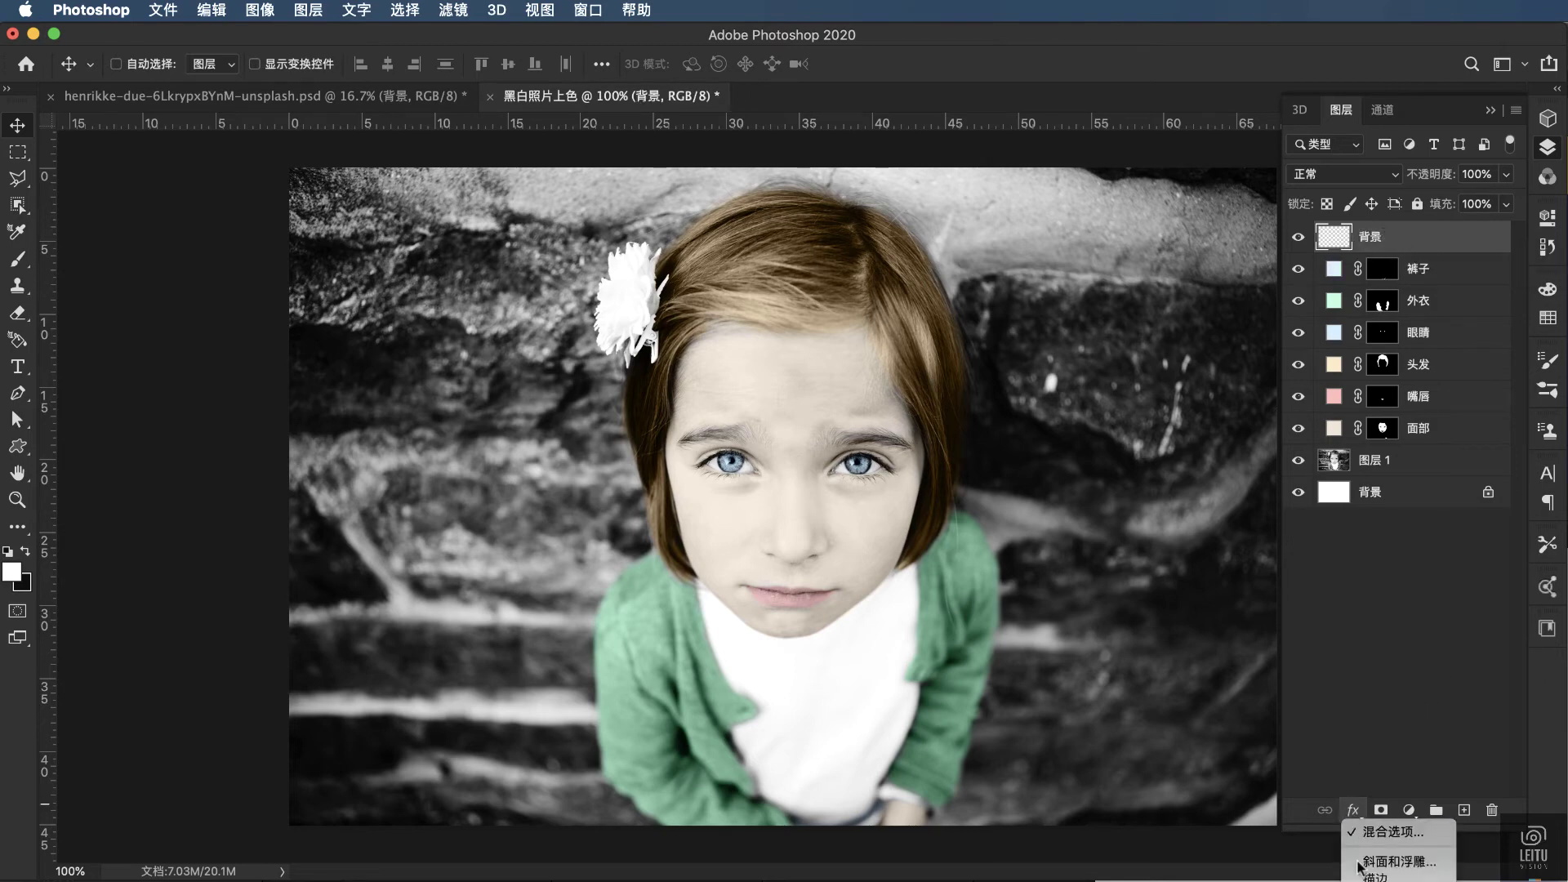
click(1408, 809)
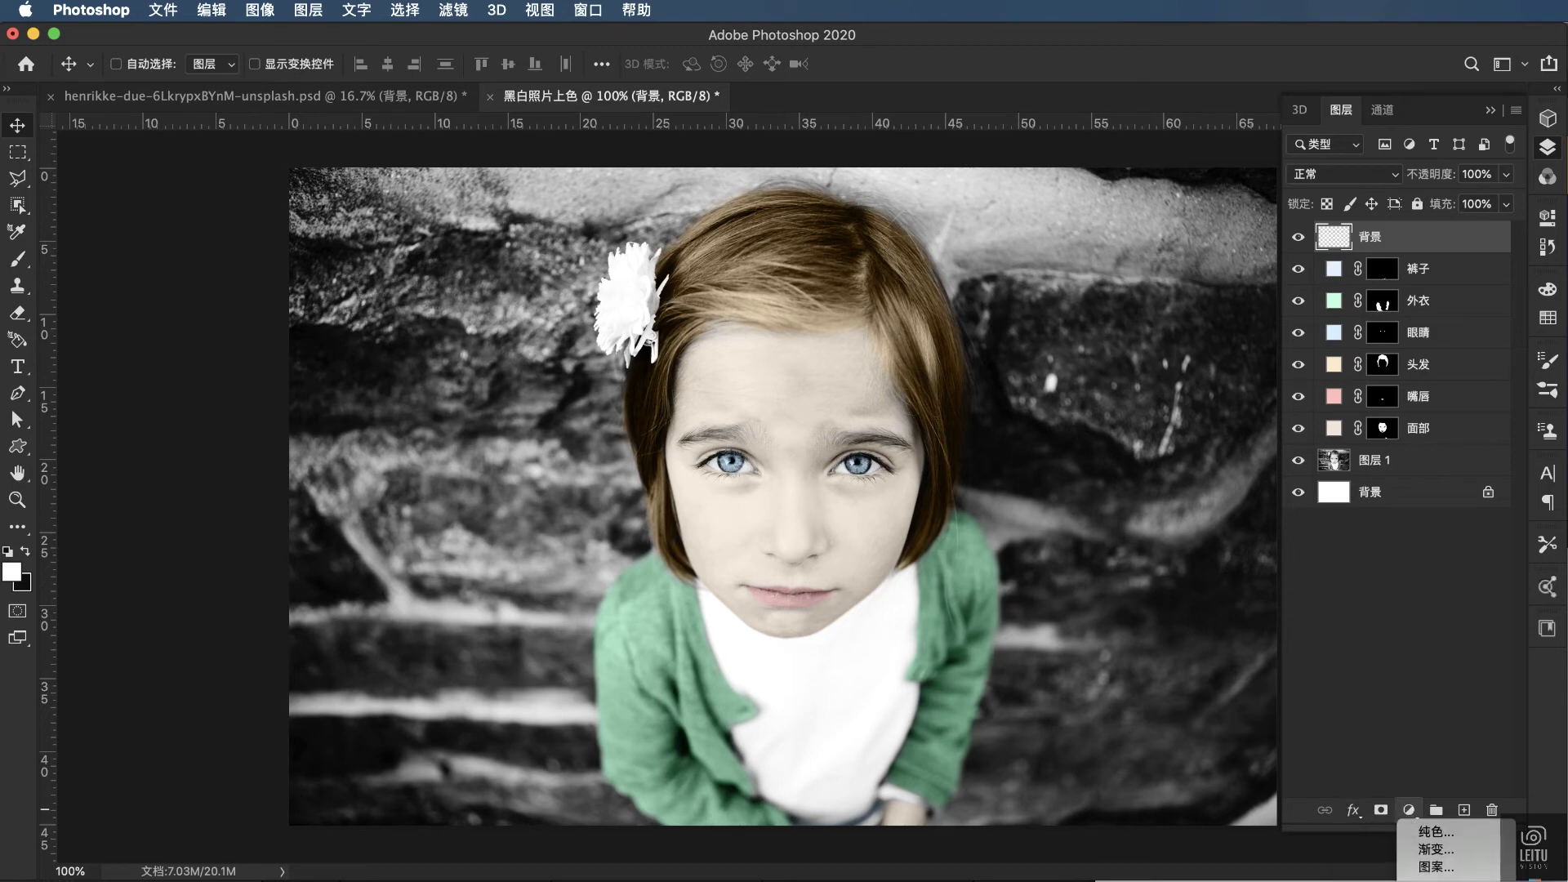
Step: Add a light blue Solid Color fill in Color blend mode, refined to #cee8f9
click(1441, 831)
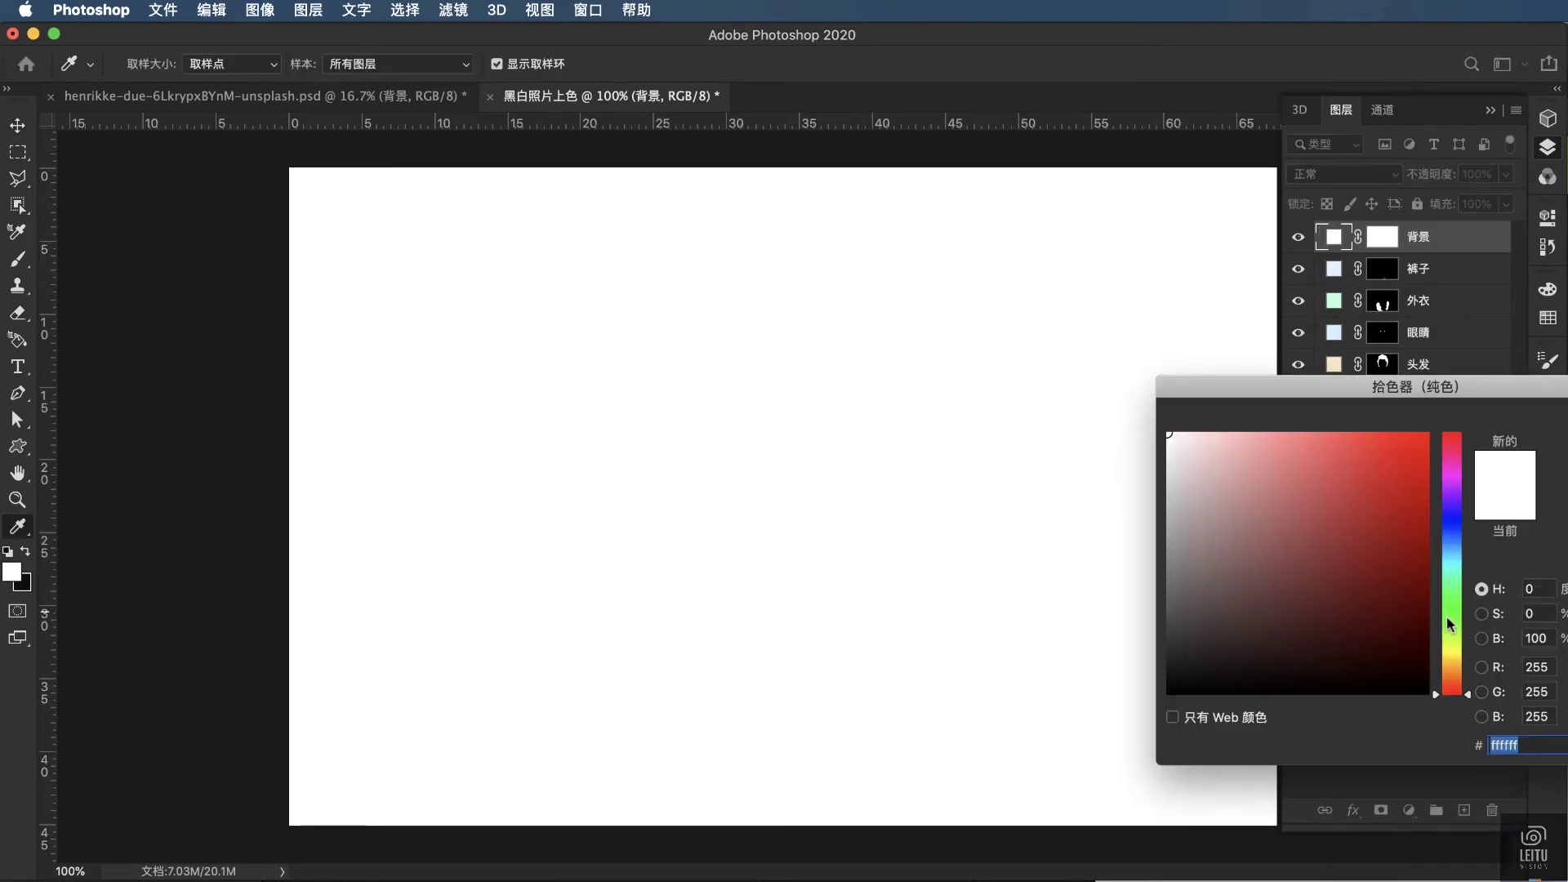
drag(1447, 615, 1445, 544)
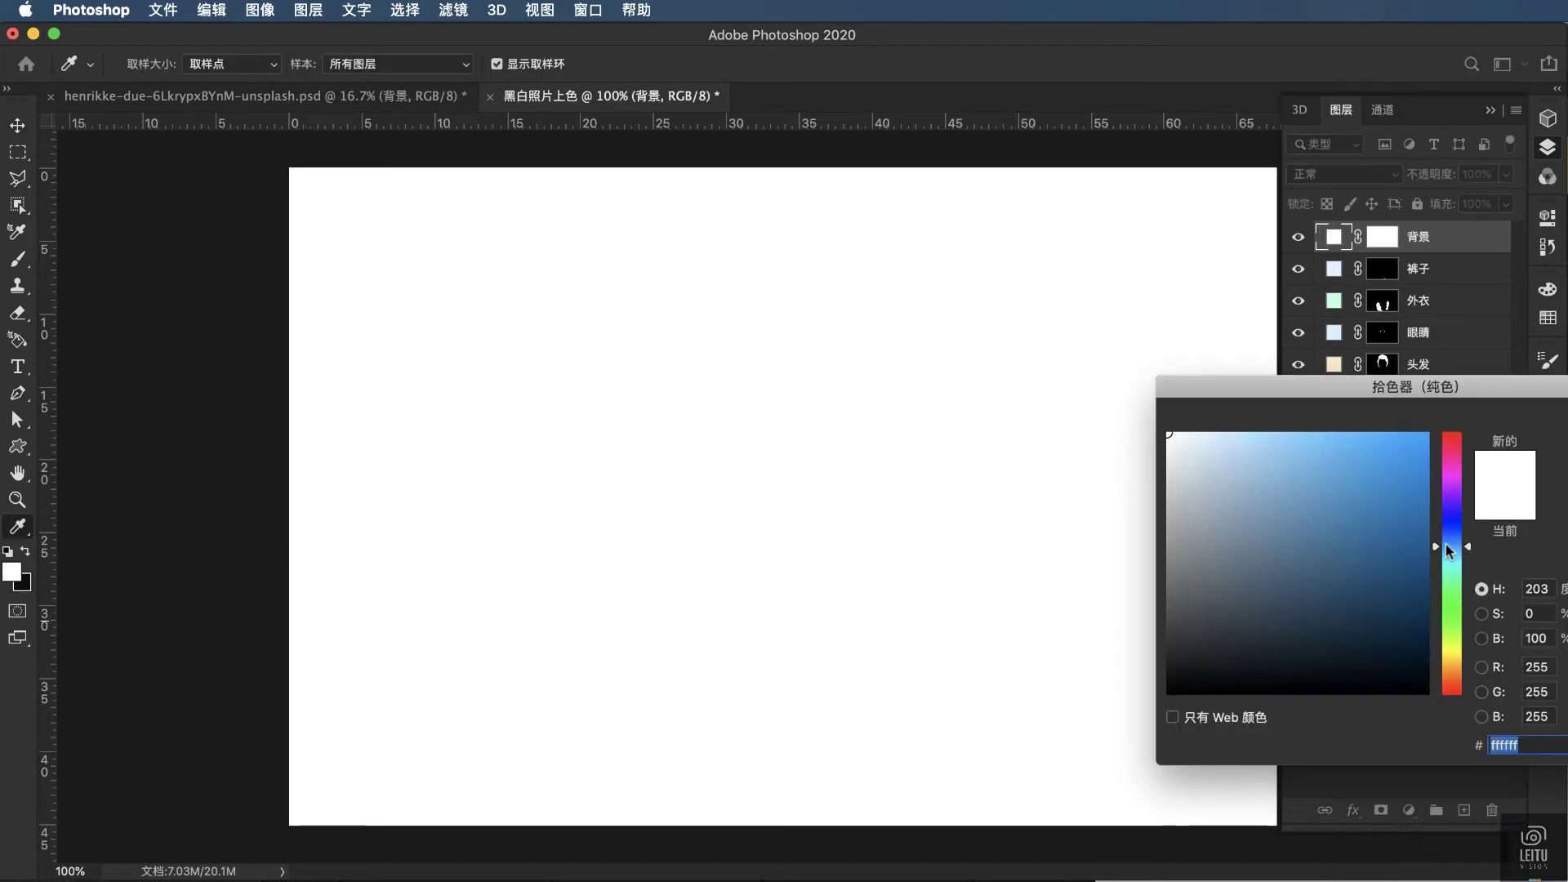
drag(1290, 458, 1238, 447)
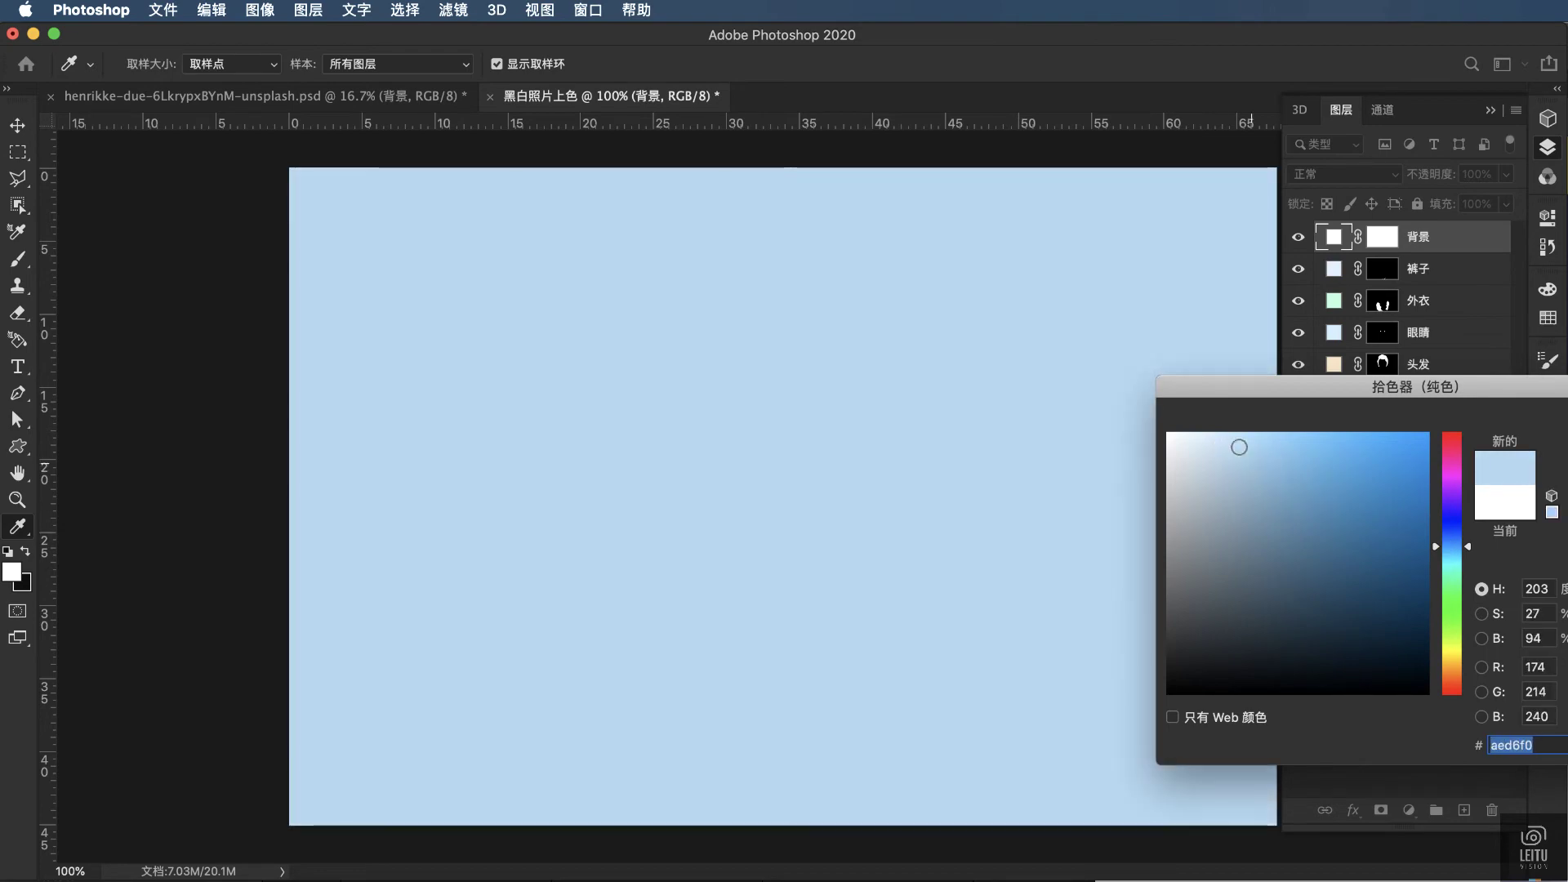
key(Return)
key(v)
click(1362, 175)
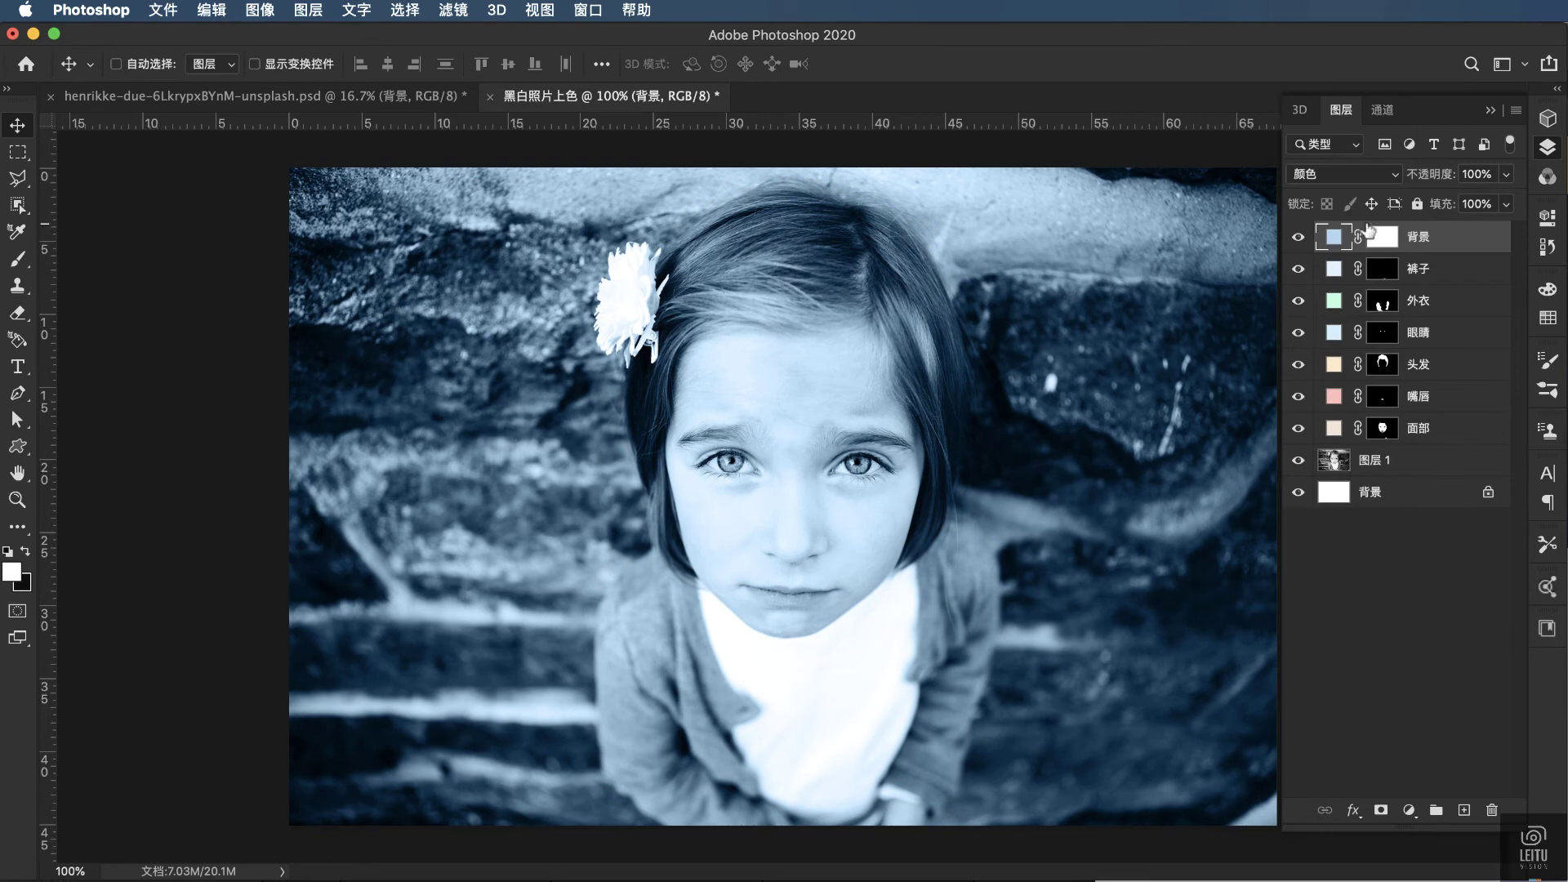
double_click(1340, 238)
mouse_move(1205, 445)
mouse_down()
mouse_move(1231, 437)
mouse_move(1210, 437)
mouse_up()
key(Return)
Step: Invert the 背景 fill's mask to black and set up a 100-px brush
click(1384, 238)
key(ctrl+i)
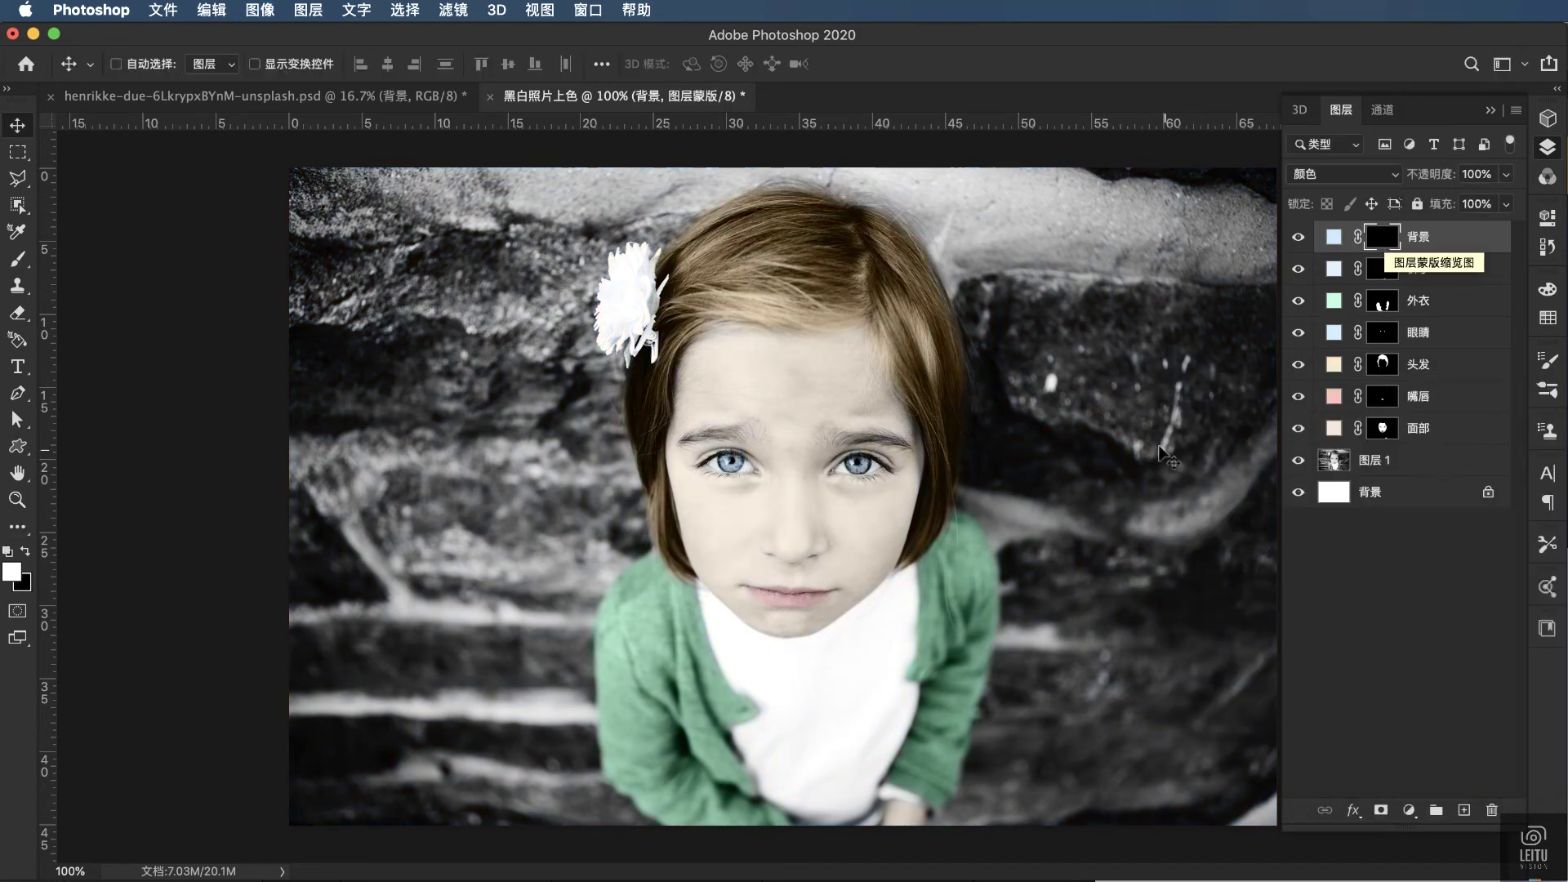
key(b)
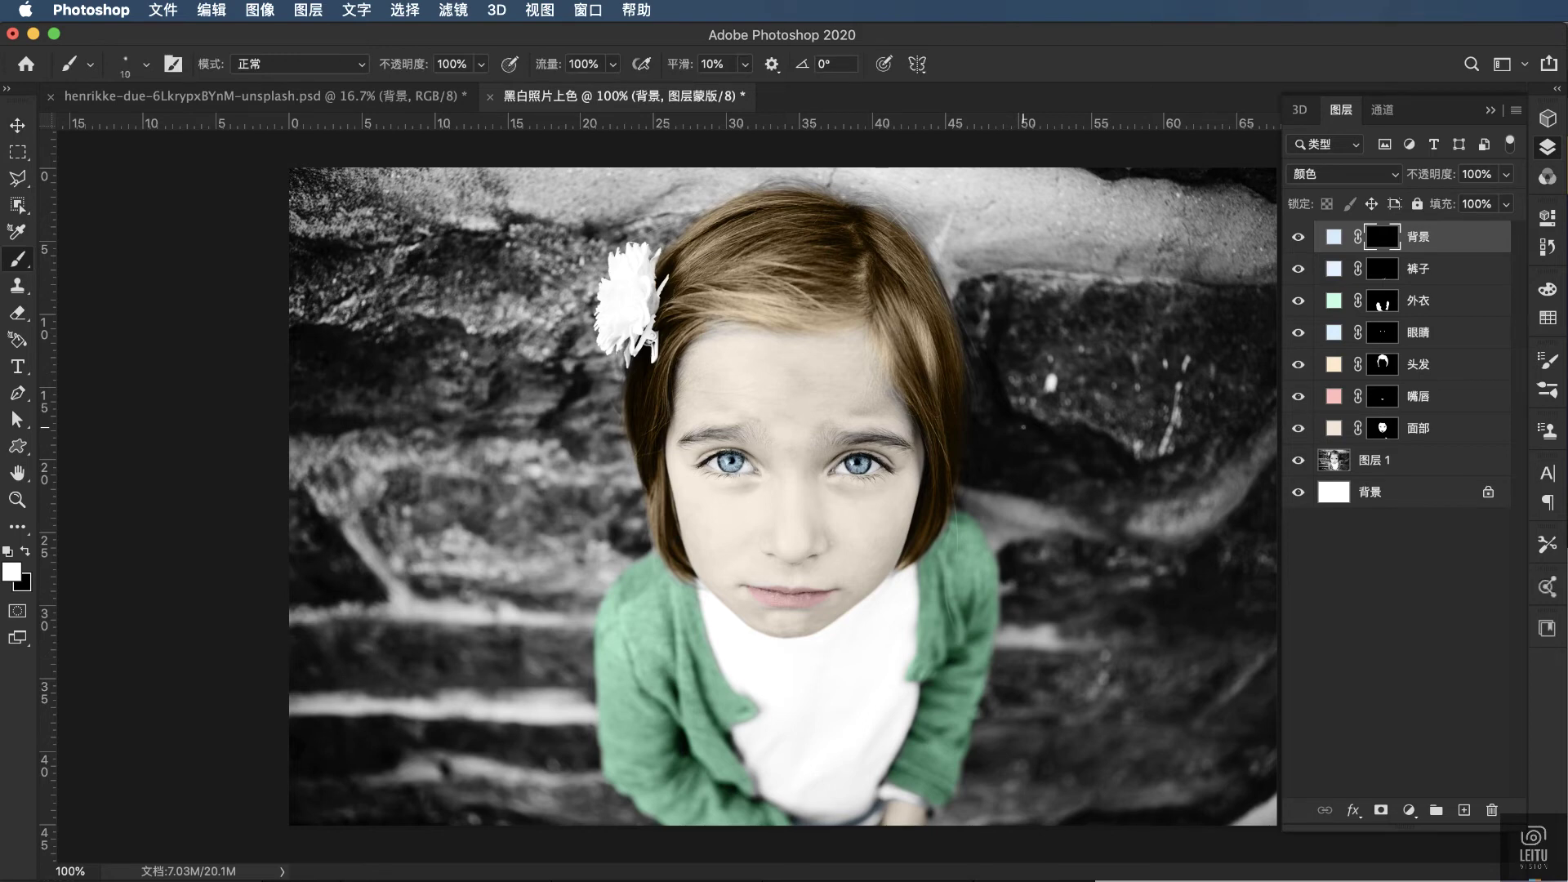
key(bracketright)
key(bracketright)
key(bracketright)
key(bracketright)
key(bracketright)
key(bracketright)
Step: Paint blue tint over the right, top and left background rocks with 100–300 px brushes
mouse_move(1171, 335)
mouse_down()
mouse_move(1235, 593)
mouse_move(1261, 602)
mouse_move(1162, 178)
mouse_move(1185, 808)
mouse_move(1090, 815)
mouse_move(1110, 816)
mouse_move(1030, 848)
mouse_move(976, 819)
mouse_move(1015, 690)
mouse_move(1117, 493)
mouse_move(1009, 698)
mouse_move(1022, 608)
mouse_move(1125, 431)
mouse_move(1136, 309)
mouse_move(1072, 382)
mouse_move(1027, 532)
mouse_move(994, 485)
mouse_move(997, 512)
mouse_move(1025, 322)
mouse_move(974, 204)
mouse_move(853, 164)
mouse_move(780, 164)
mouse_move(925, 173)
mouse_up()
mouse_move(785, 157)
mouse_down()
mouse_move(408, 160)
mouse_move(331, 197)
mouse_up()
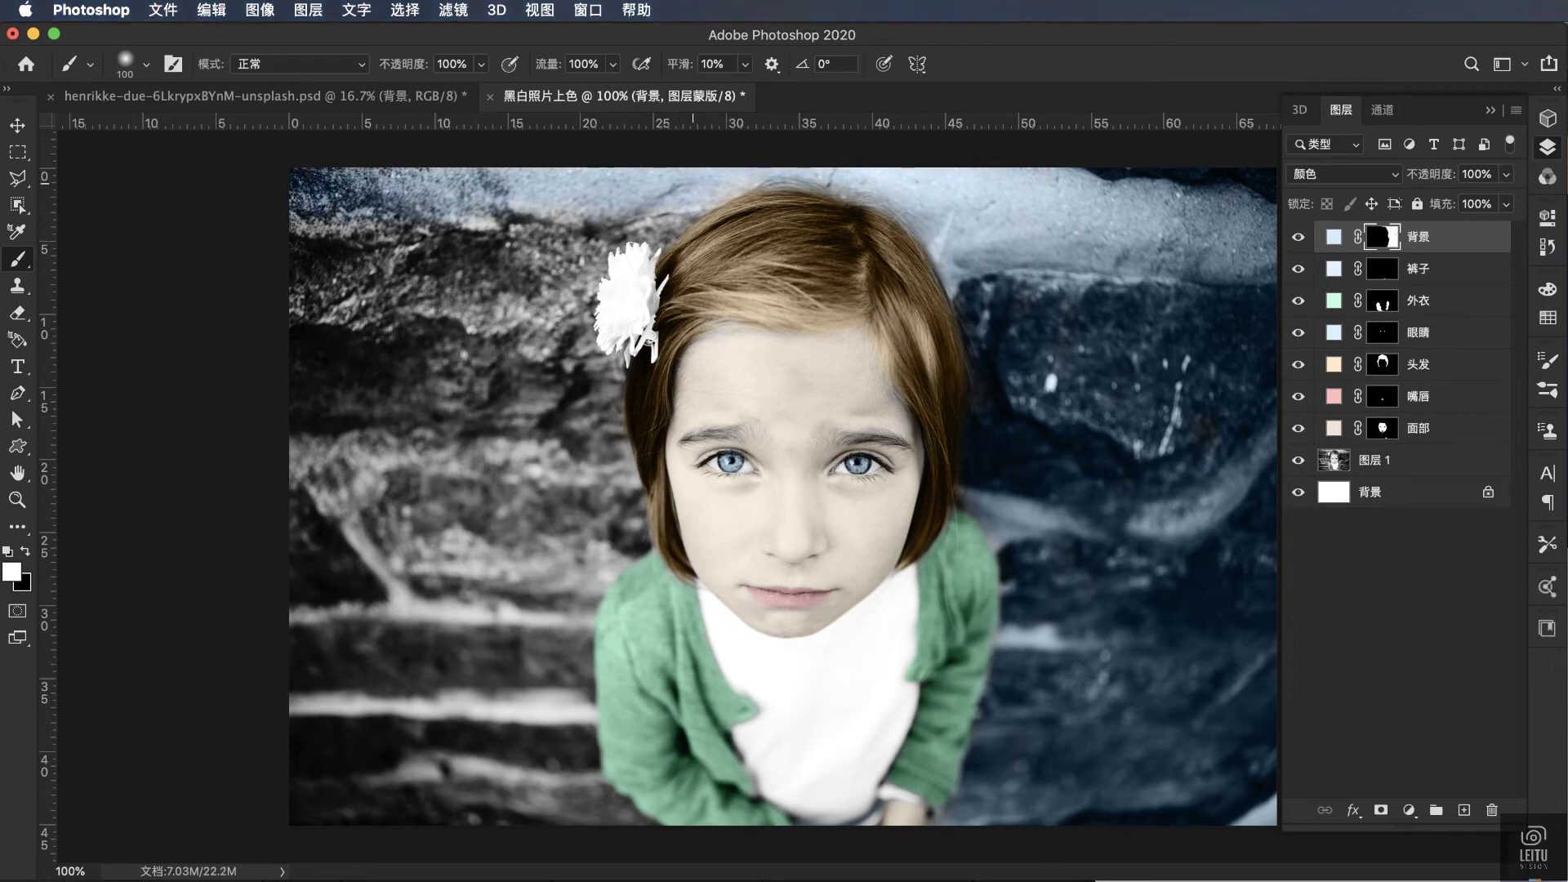
key(bracketright)
key(bracketright)
key(bracketright)
drag(318, 747, 462, 661)
key(bracketleft)
mouse_move(522, 808)
mouse_down()
mouse_move(555, 523)
mouse_move(545, 262)
mouse_up()
key(bracketleft)
key(bracketleft)
key(bracketleft)
Step: With a rubylith mask overlay, fill missed background spots and tighten the tint along the hair
key(backslash)
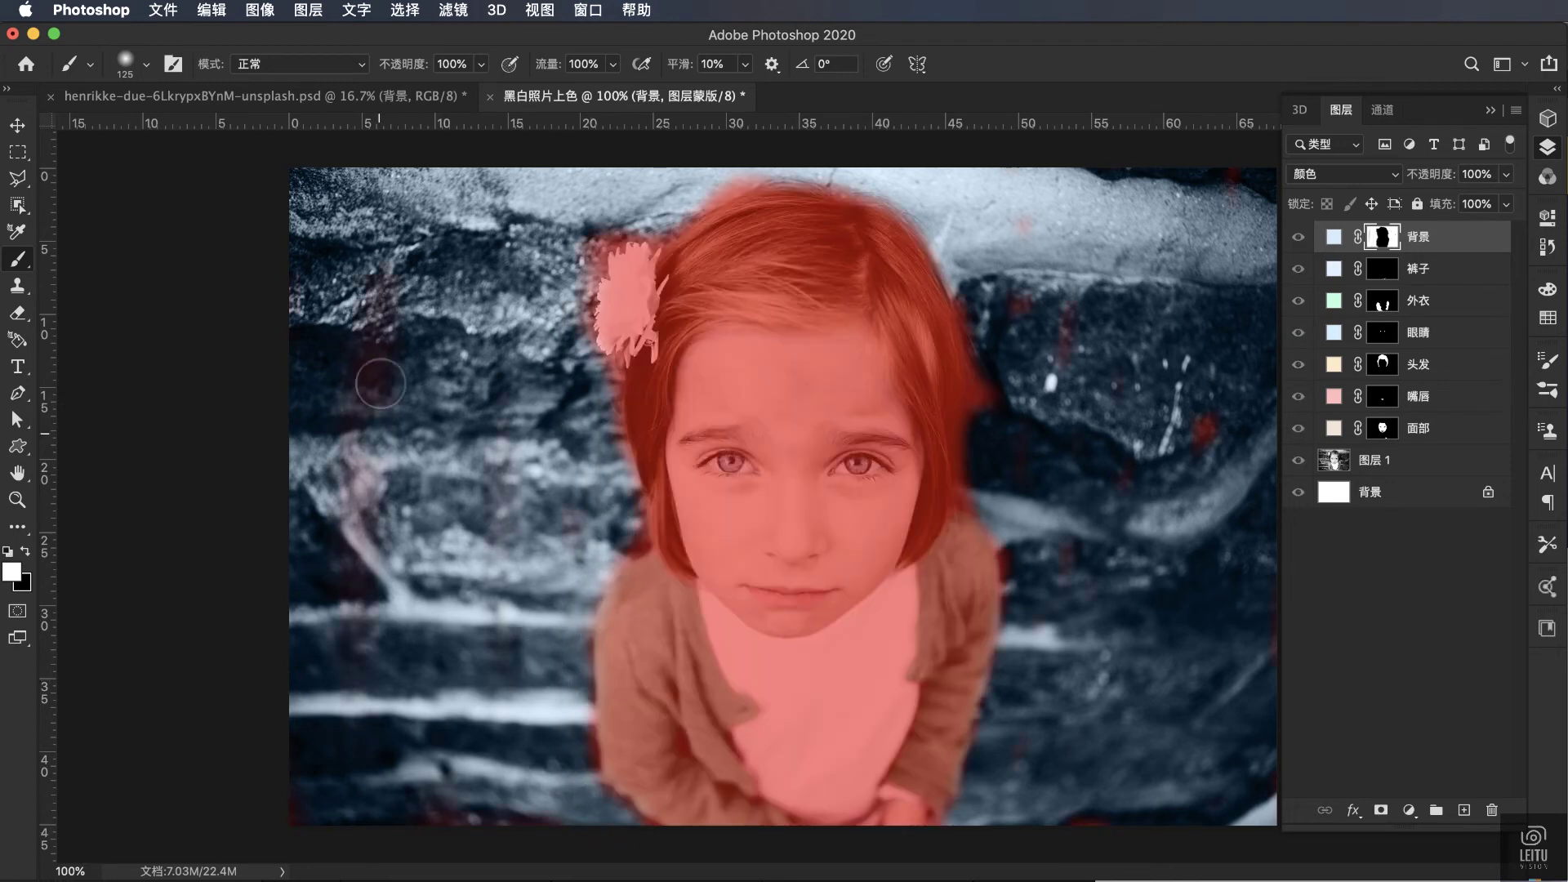
drag(382, 778, 490, 818)
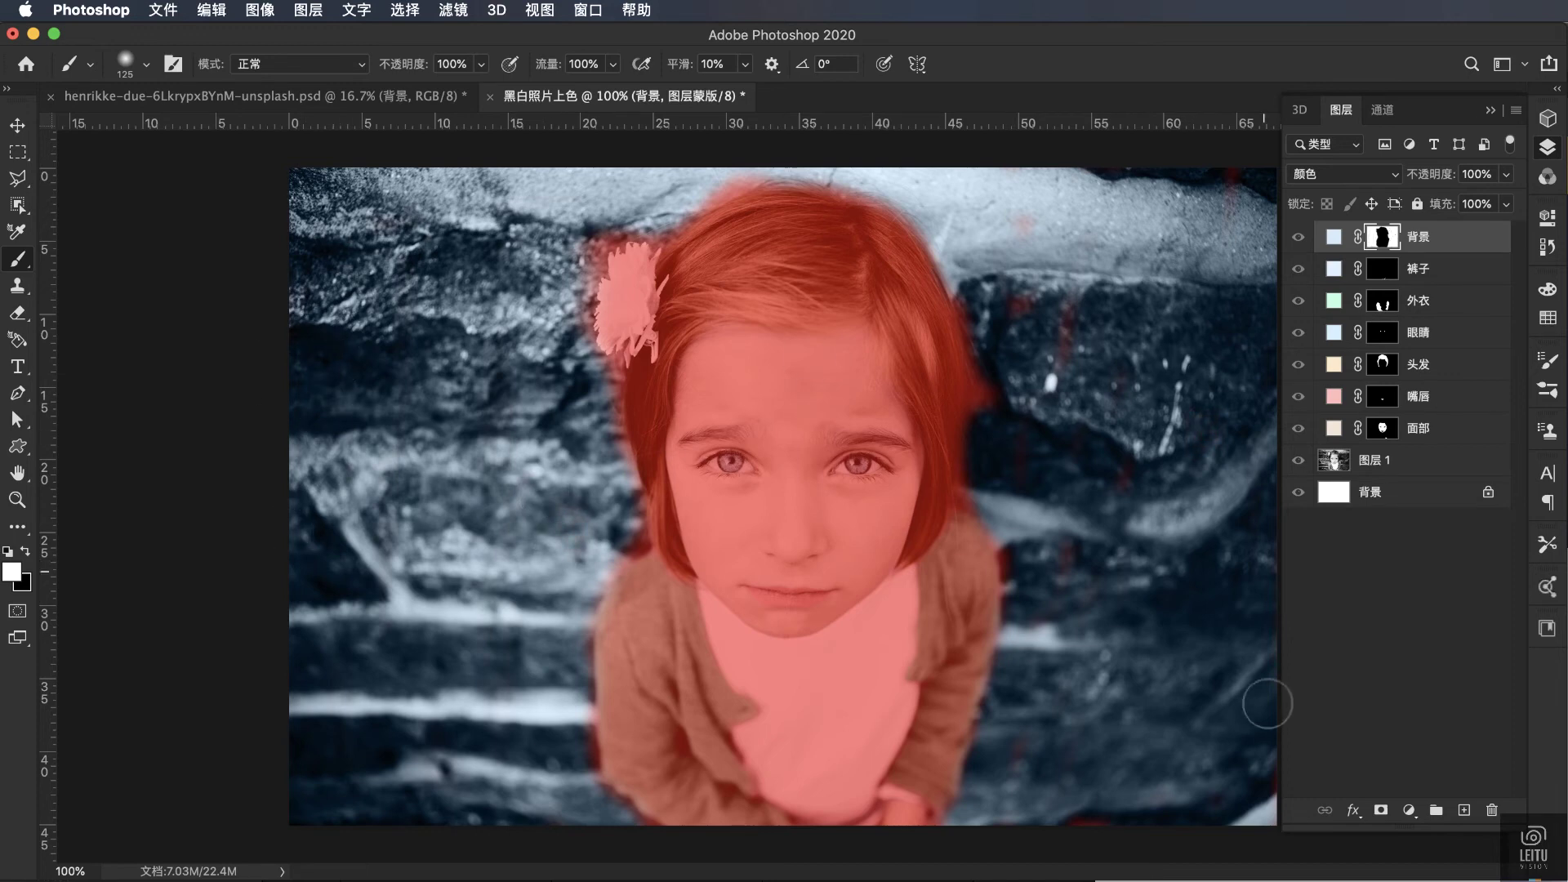
drag(1225, 818, 1272, 177)
drag(1012, 328, 985, 292)
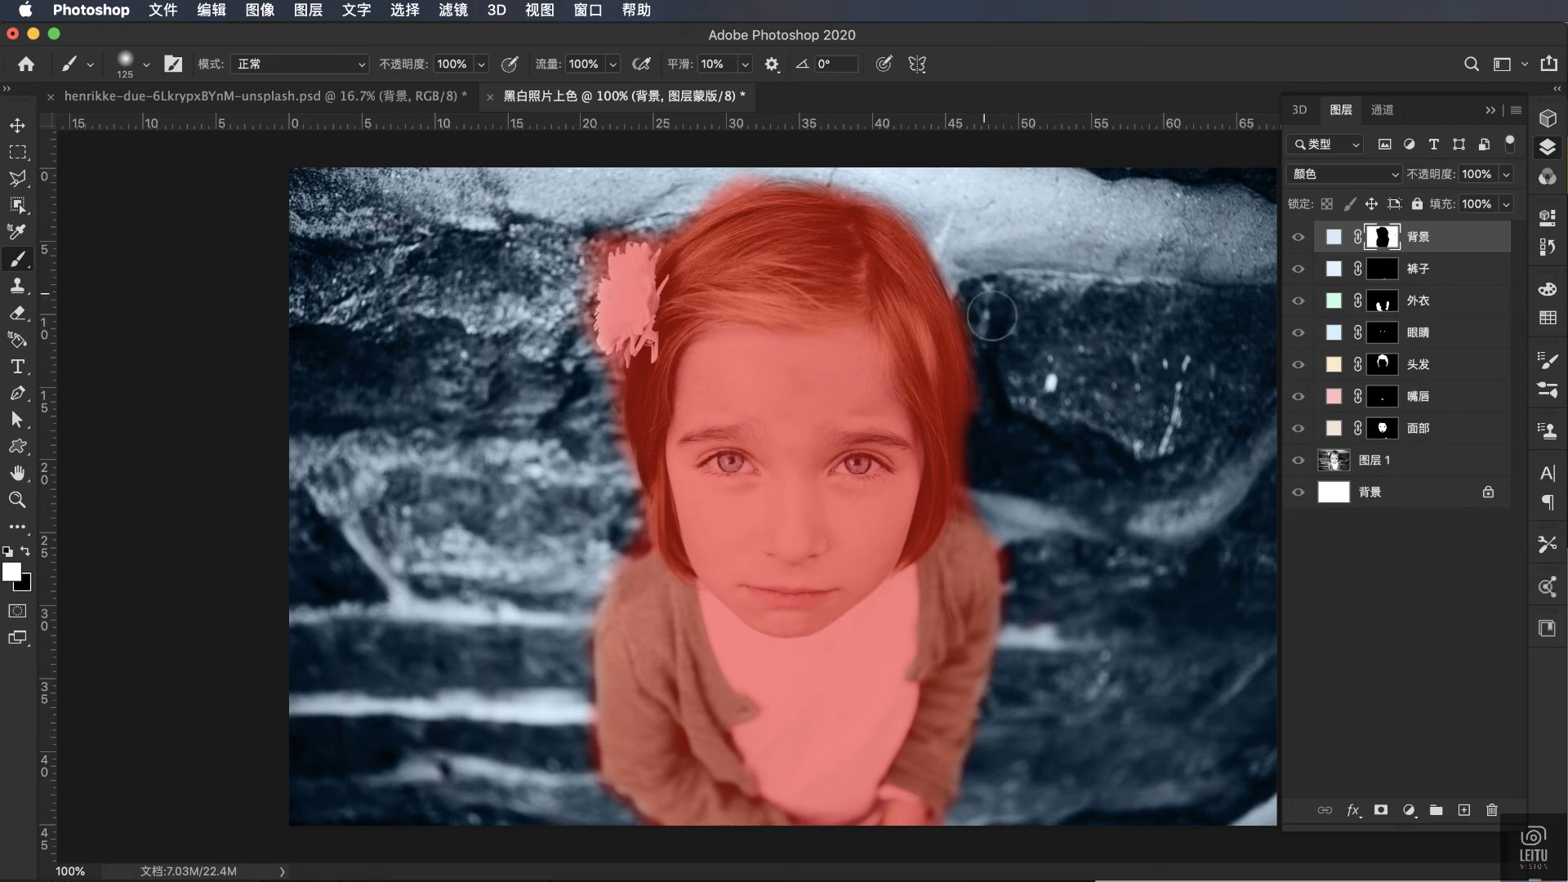
mouse_move(1046, 531)
mouse_down()
mouse_move(989, 487)
mouse_move(1041, 579)
mouse_up()
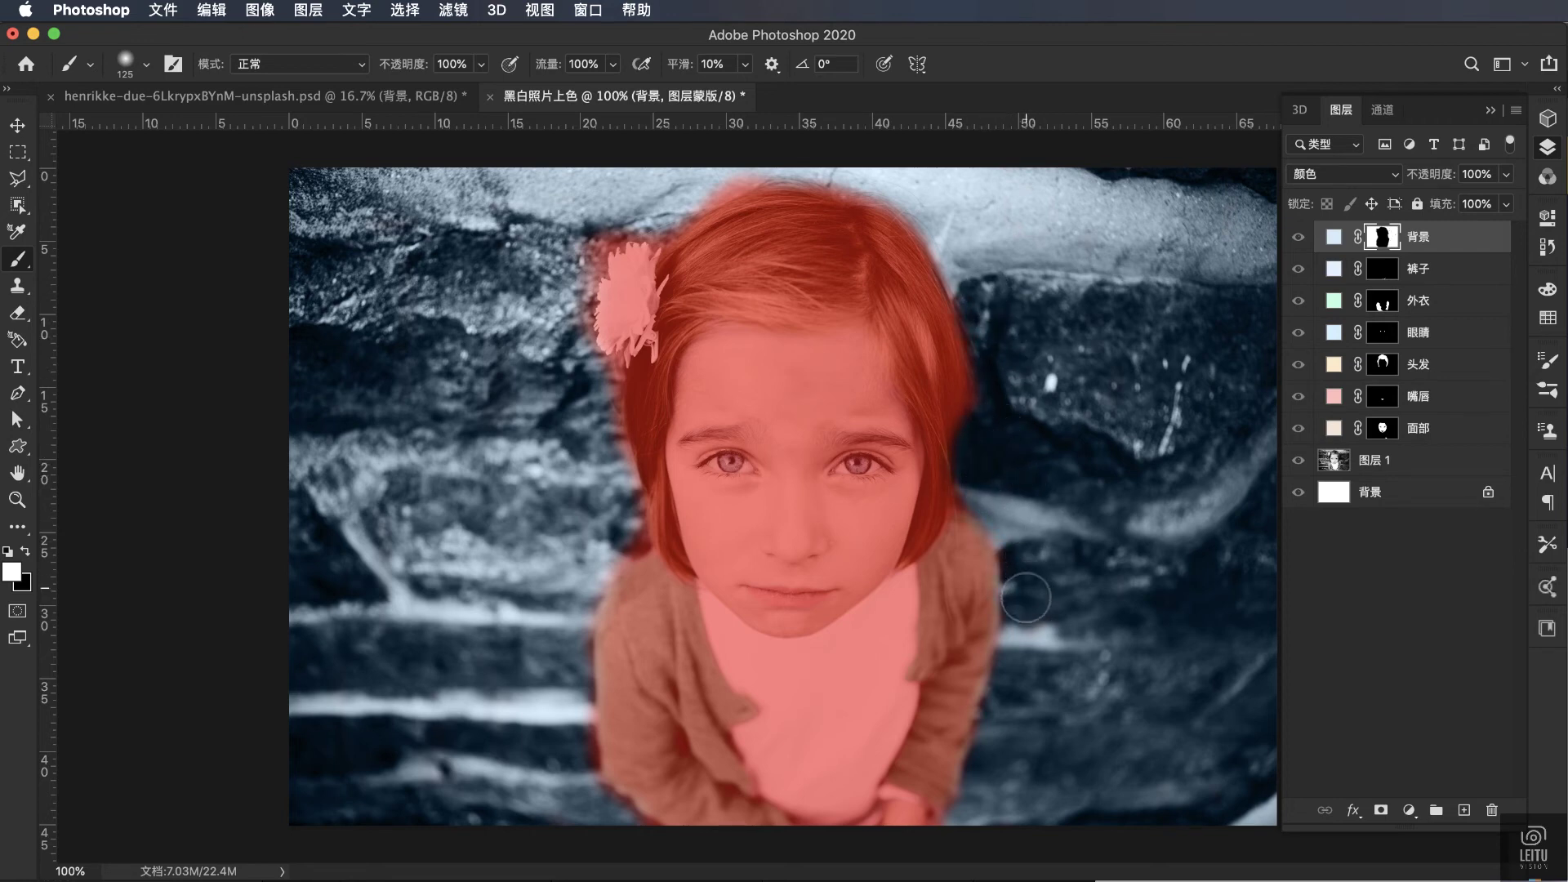
Step: At 200% zoom, remove the pink fringe beside the shirt with a 60-px brush, then fit the view
key(super+plus)
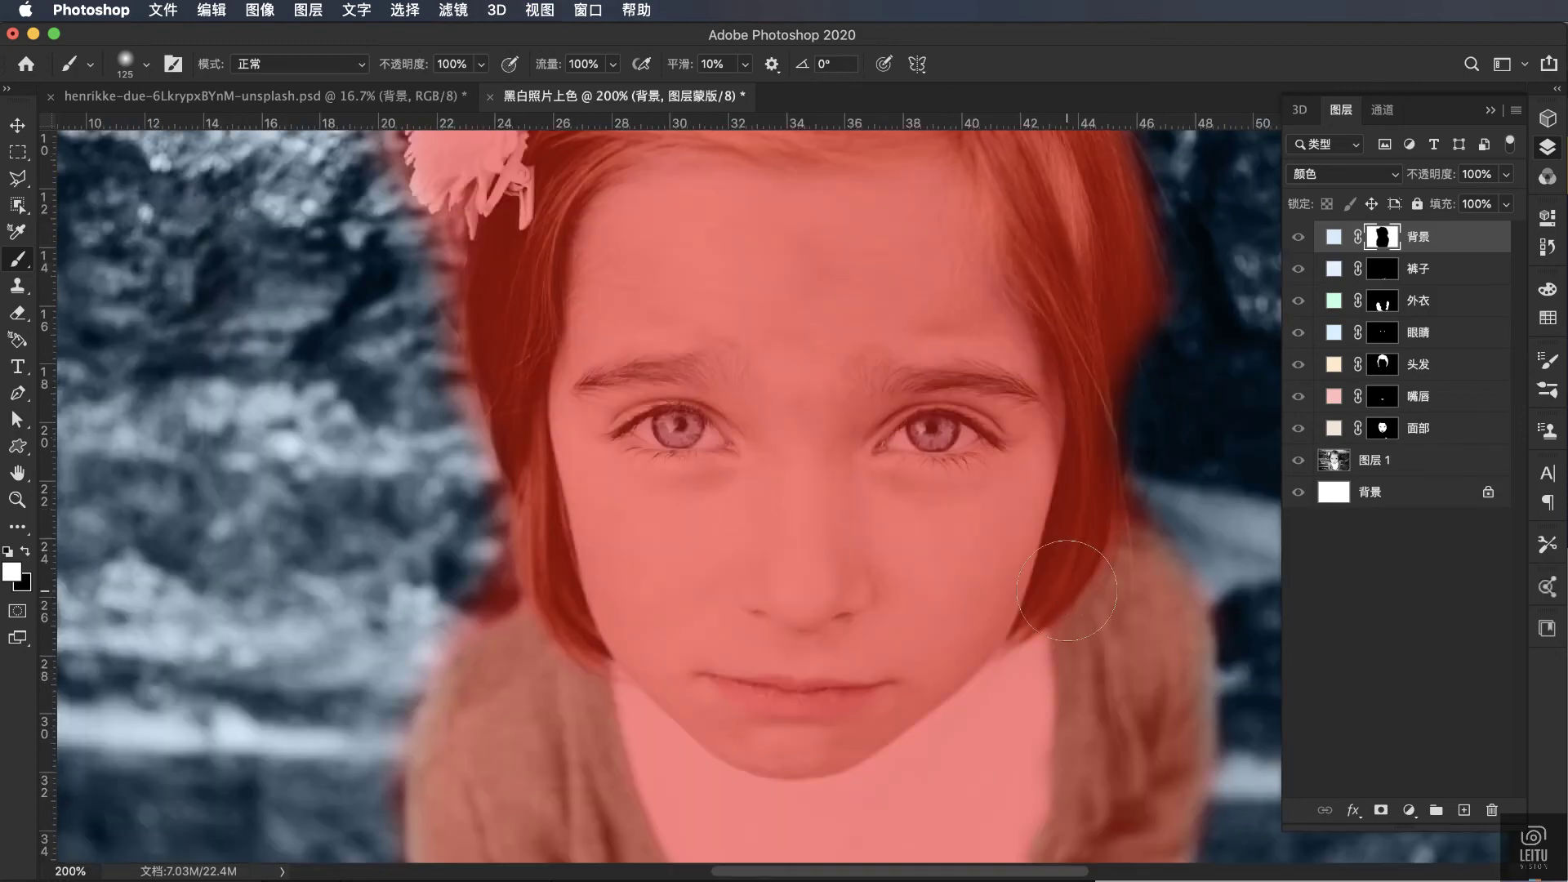
scroll(1062, 564, down, 3)
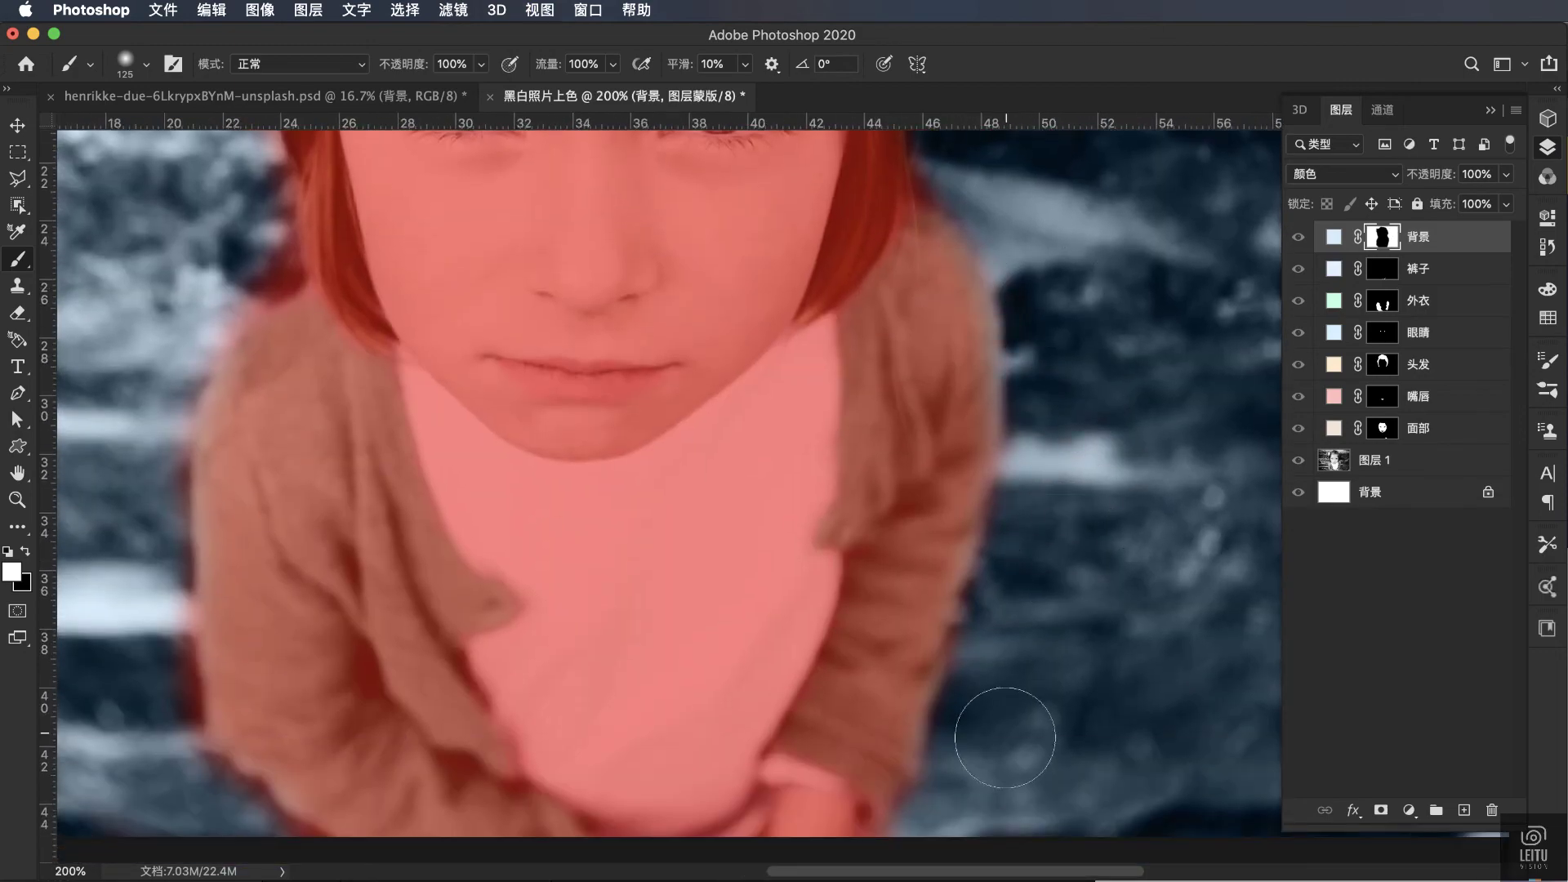
scroll(1085, 631, up, 5)
scroll(1090, 633, up, 4)
scroll(980, 612, up, 5)
scroll(964, 490, left, 5)
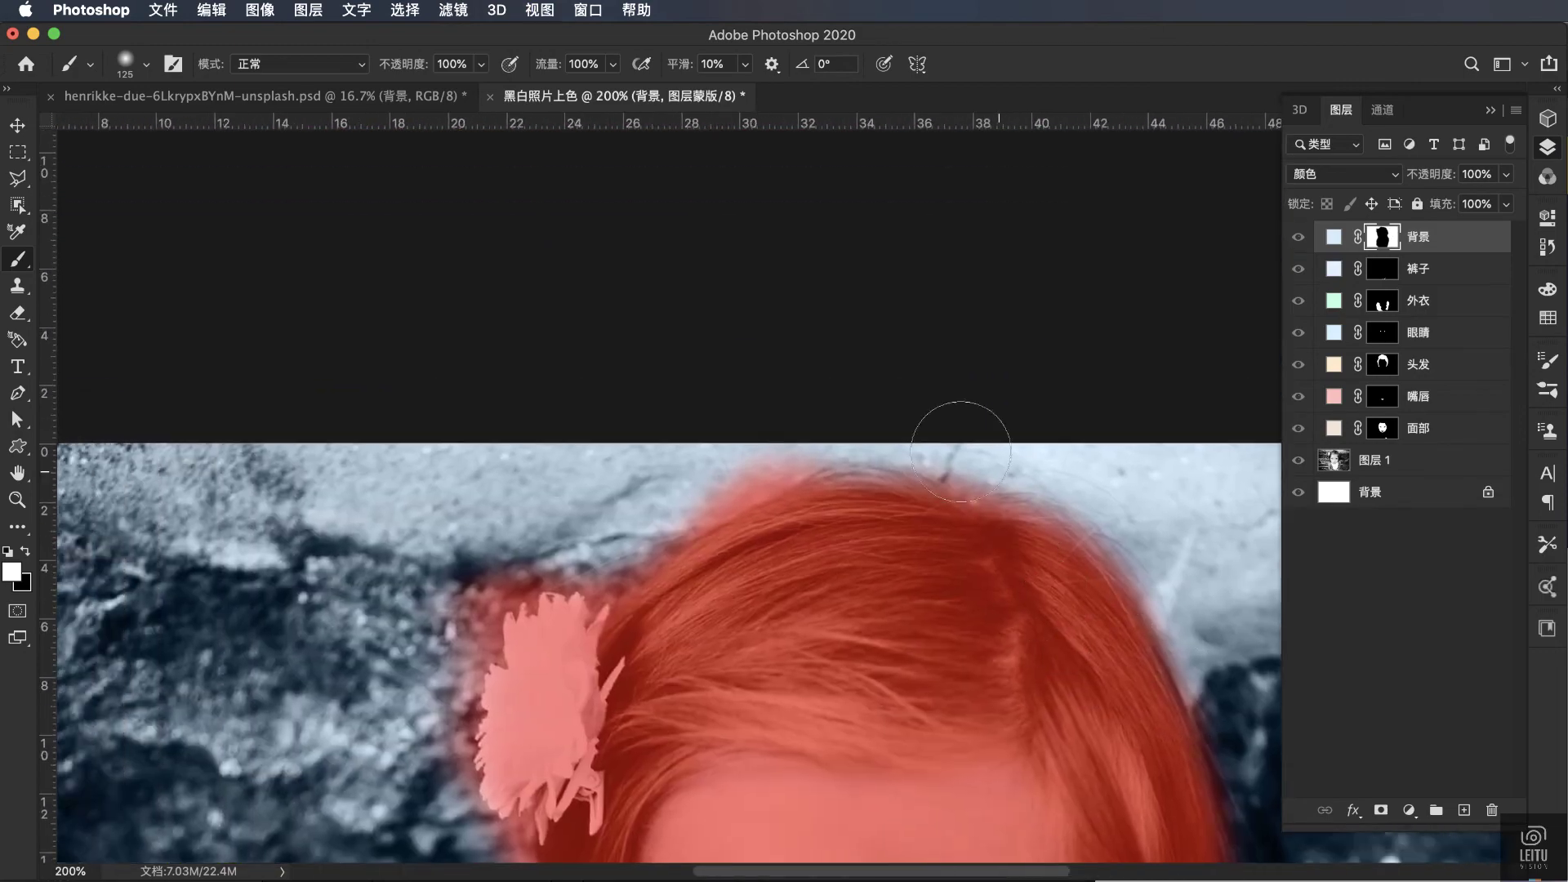
scroll(952, 424, left, 1)
key(bracketleft)
key(bracketleft)
key(bracketleft)
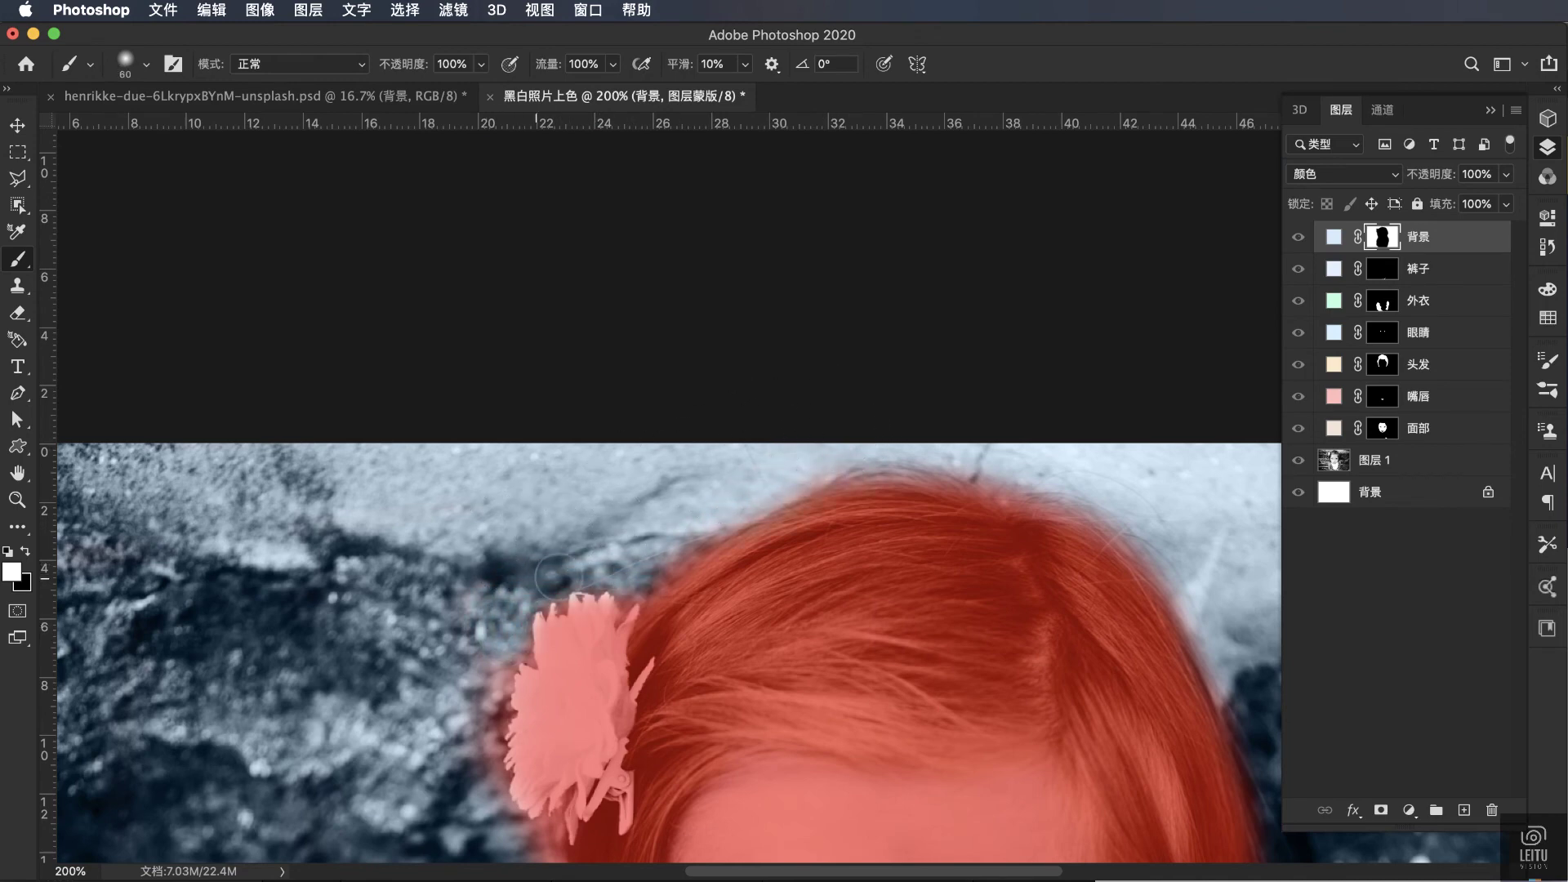
scroll(506, 580, down, 3)
scroll(490, 578, left, 2)
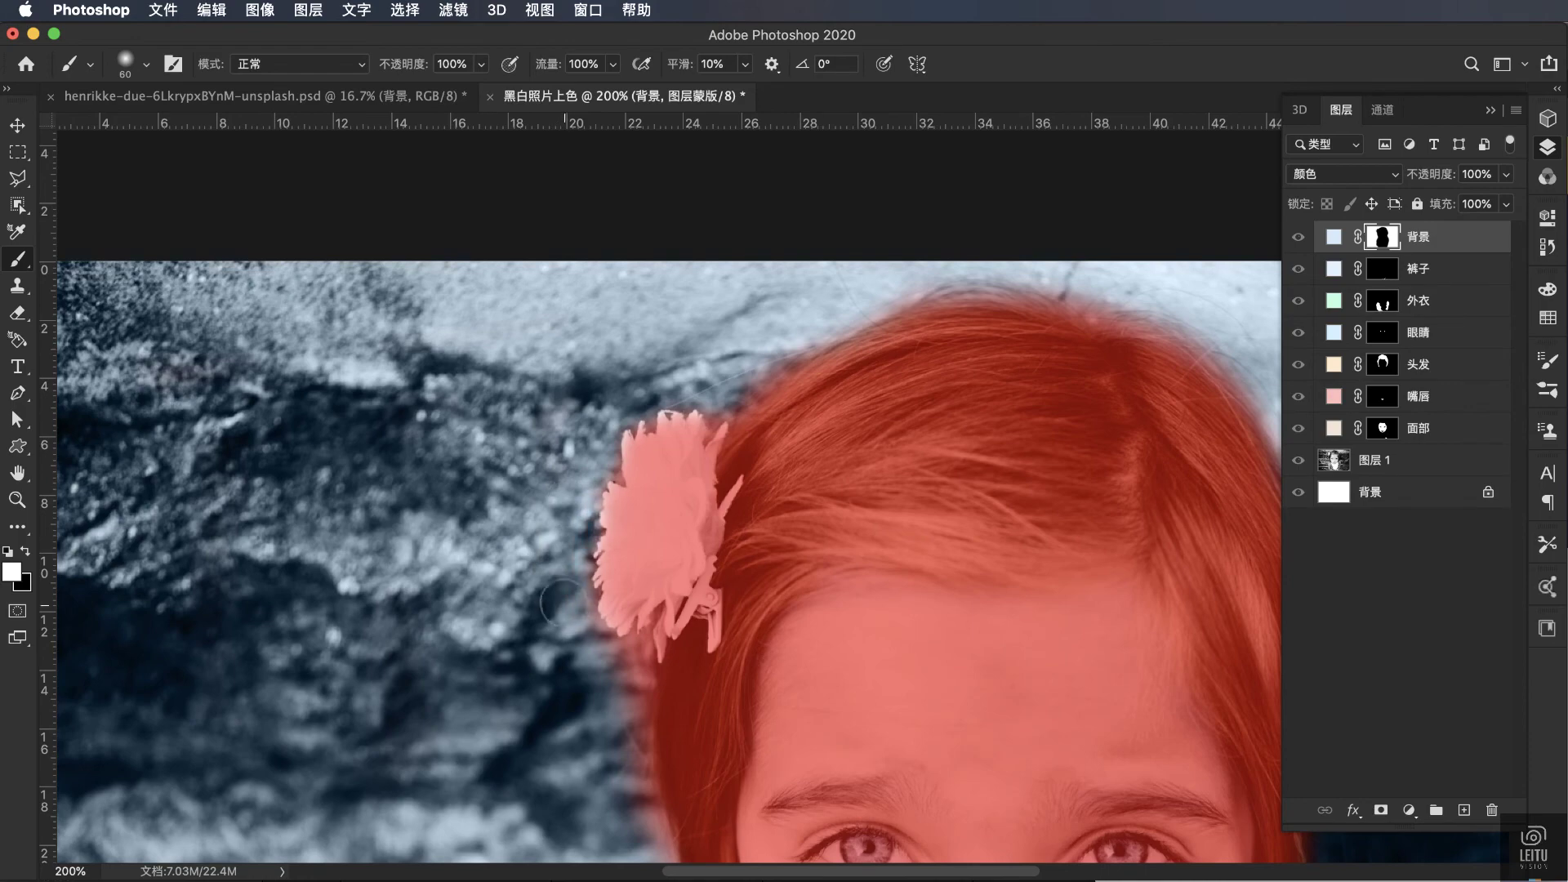
scroll(571, 604, down, 3)
scroll(571, 604, left, 1)
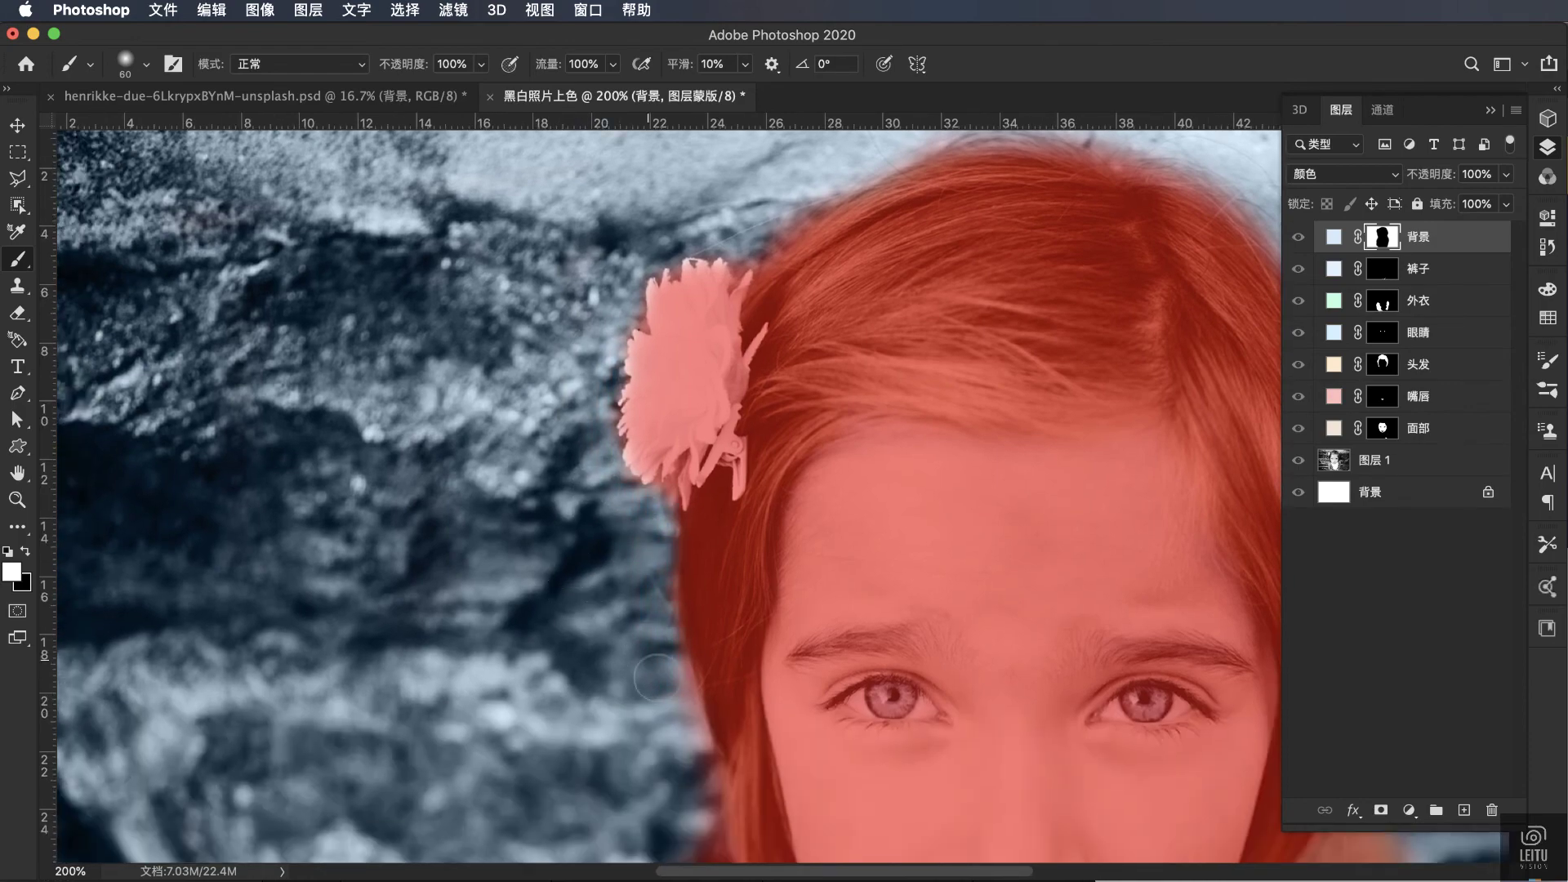
scroll(661, 685, down, 3)
scroll(719, 408, down, 4)
scroll(718, 409, left, 2)
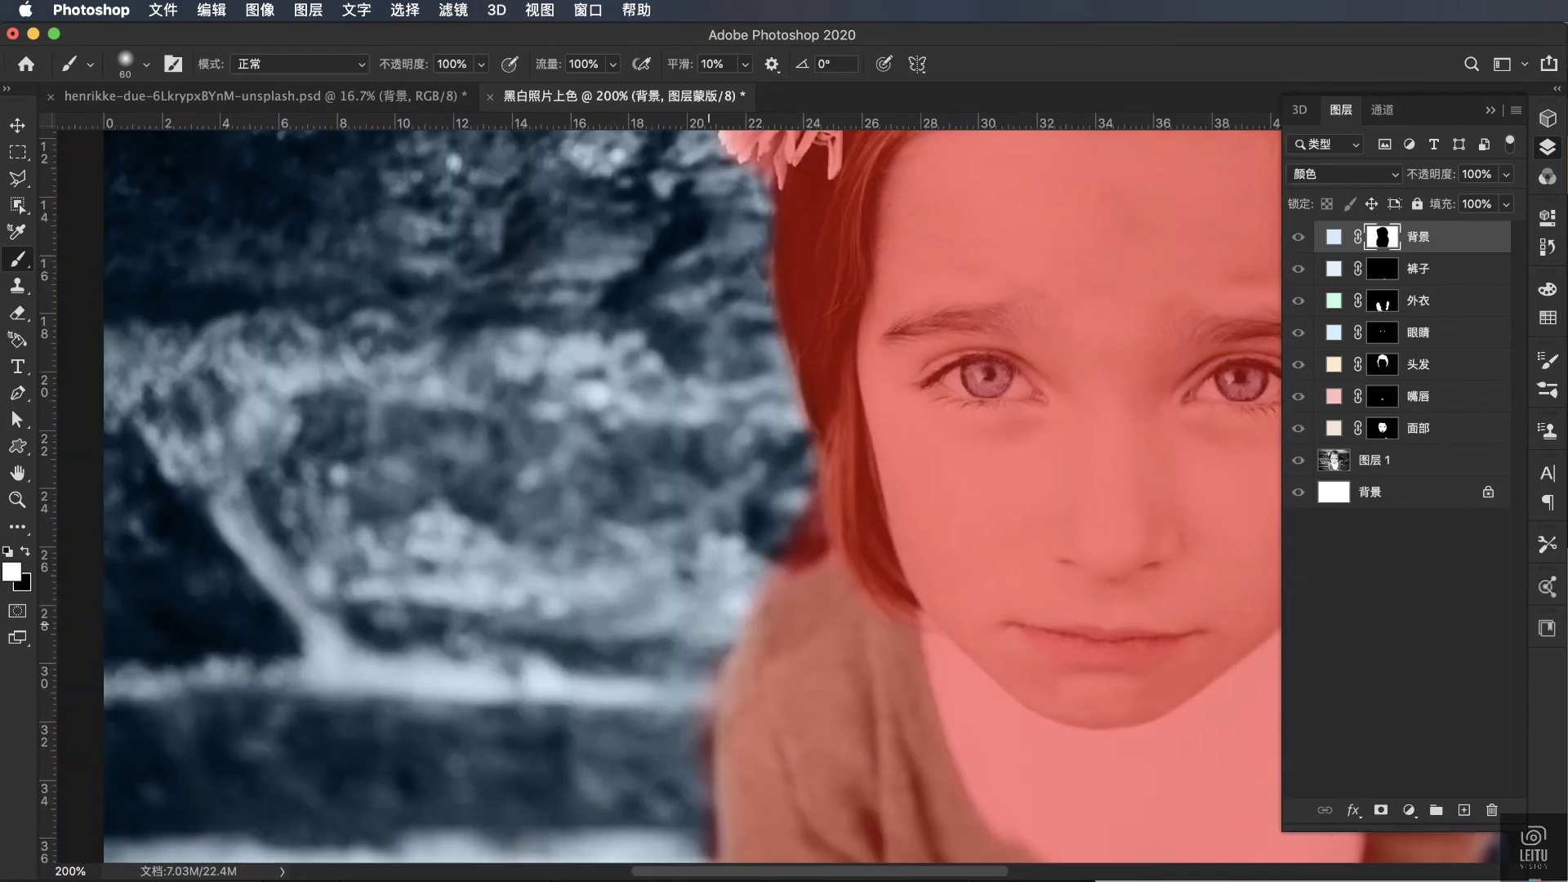
scroll(685, 654, down, 6)
scroll(686, 653, left, 2)
scroll(817, 326, down, 1)
drag(821, 486, 823, 517)
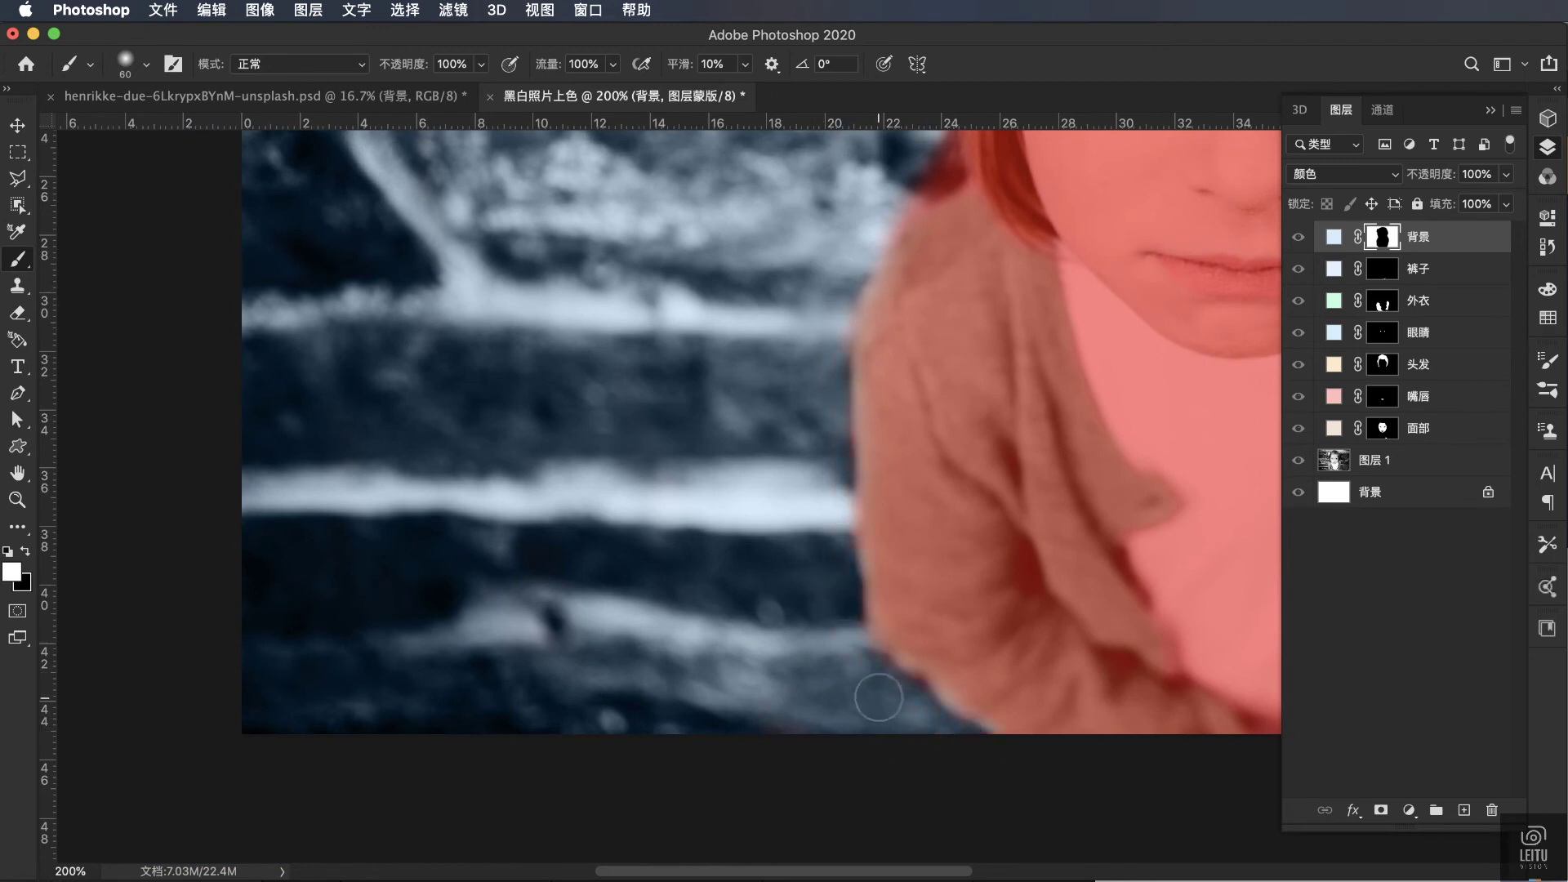
key(x)
key(super+minus)
key(super+minus)
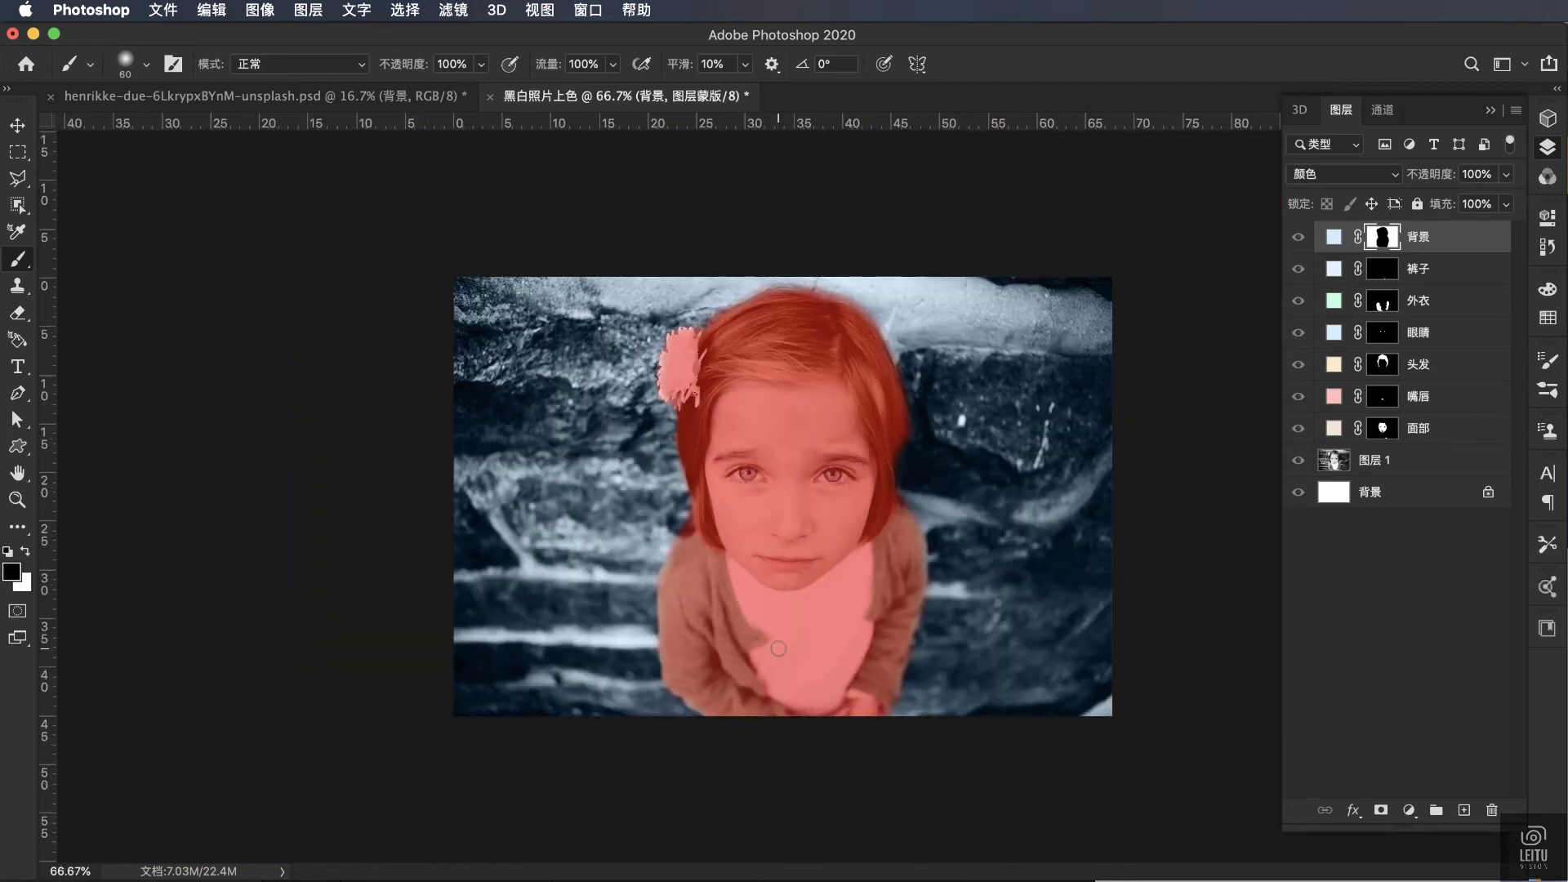
key(backslash)
Step: Zoom to 100% and lower the 头发 hair layer's opacity to 68%
key(x)
key(v)
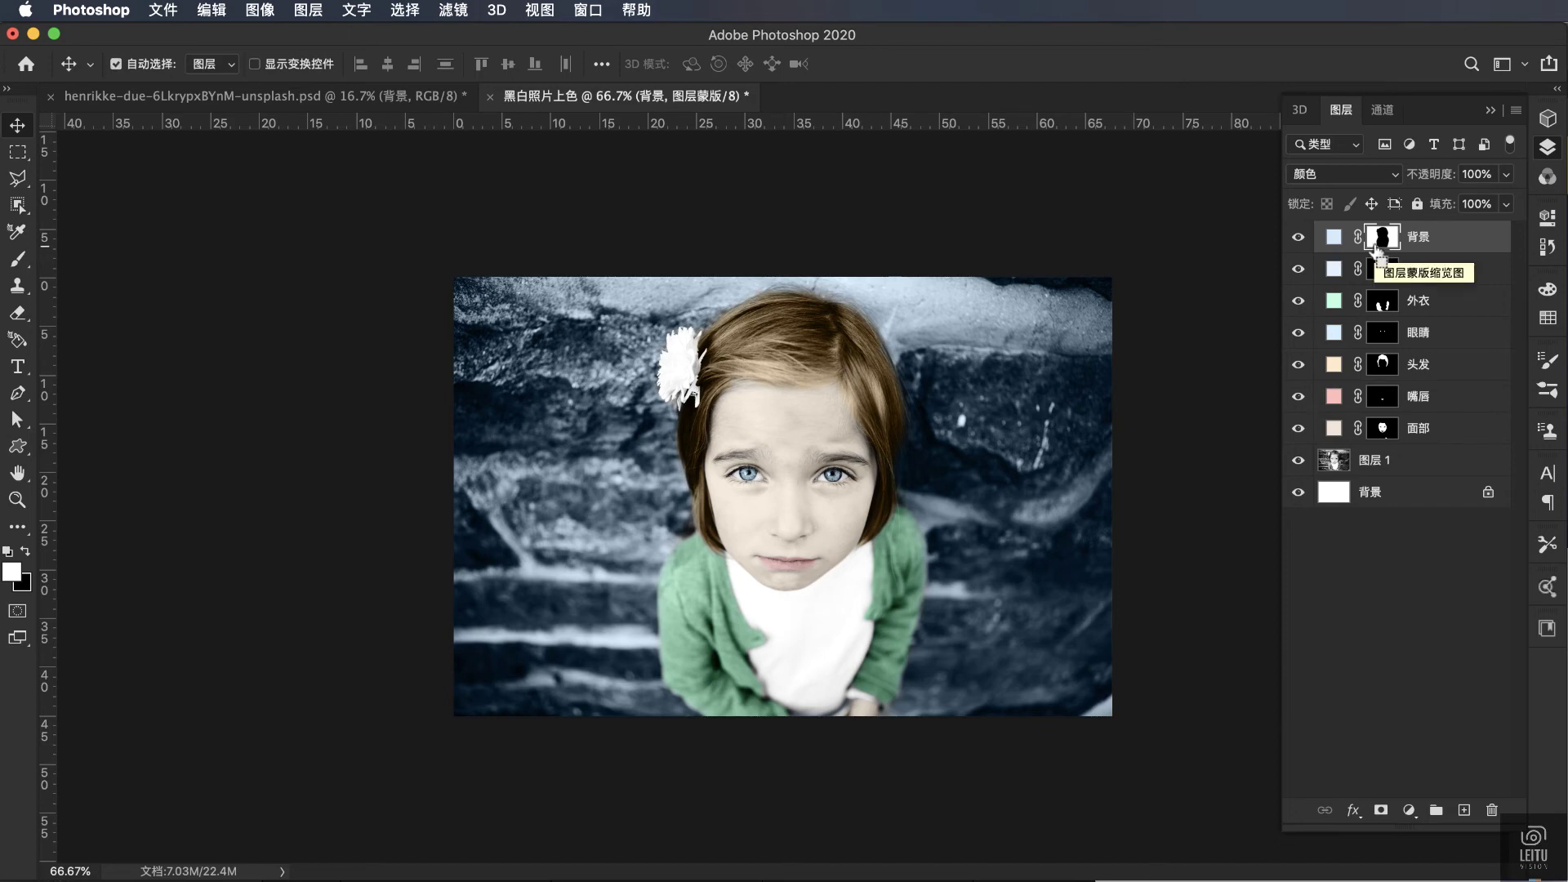
key(ctrl+1)
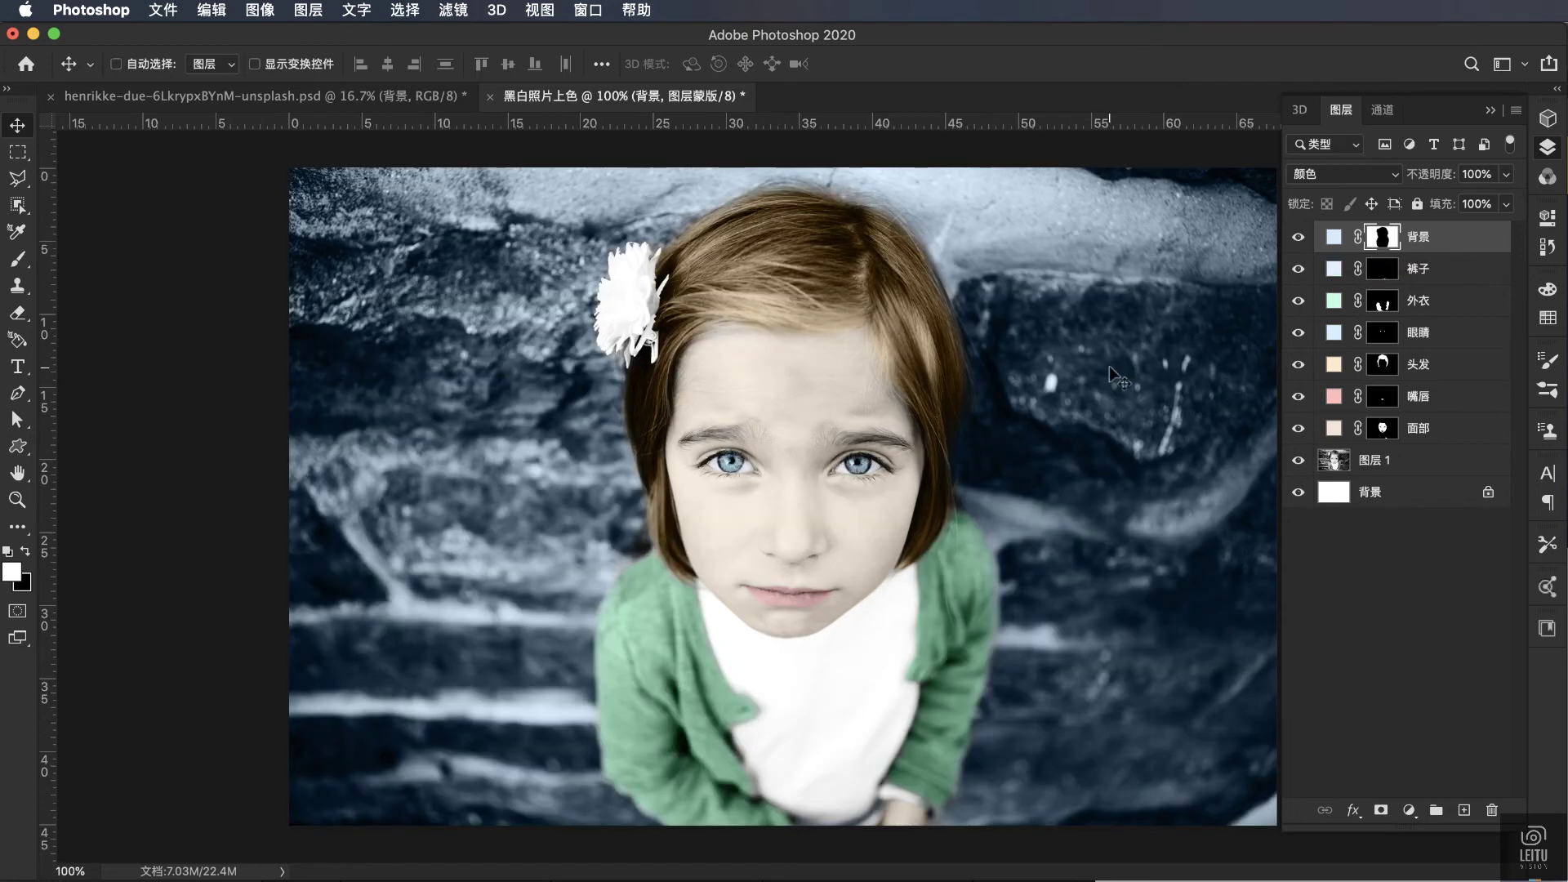
click(1433, 432)
click(1431, 248)
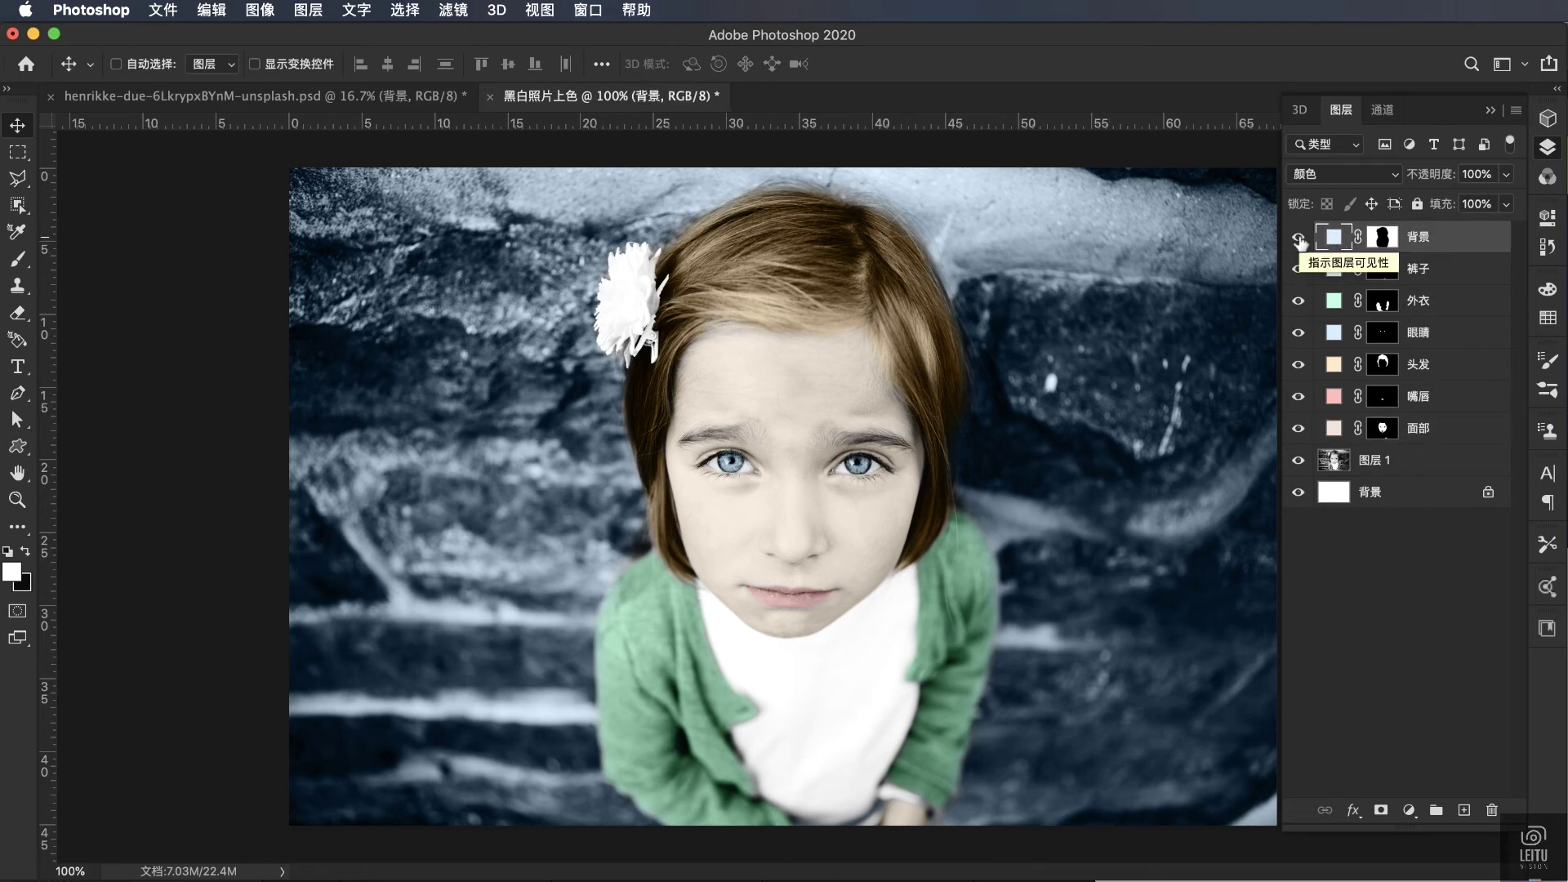
click(1425, 398)
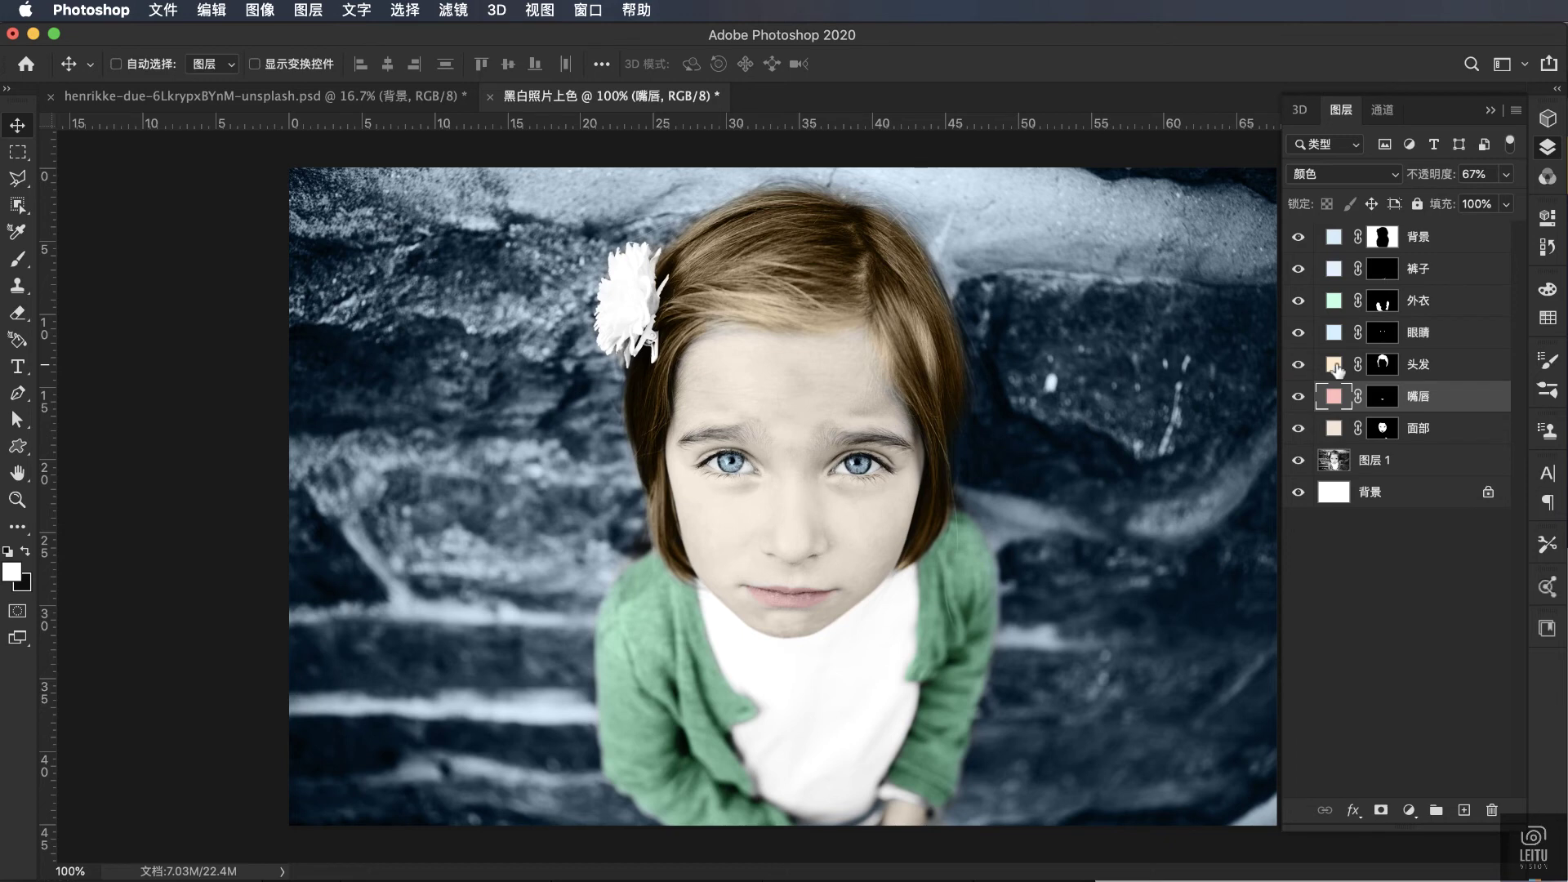
click(1429, 369)
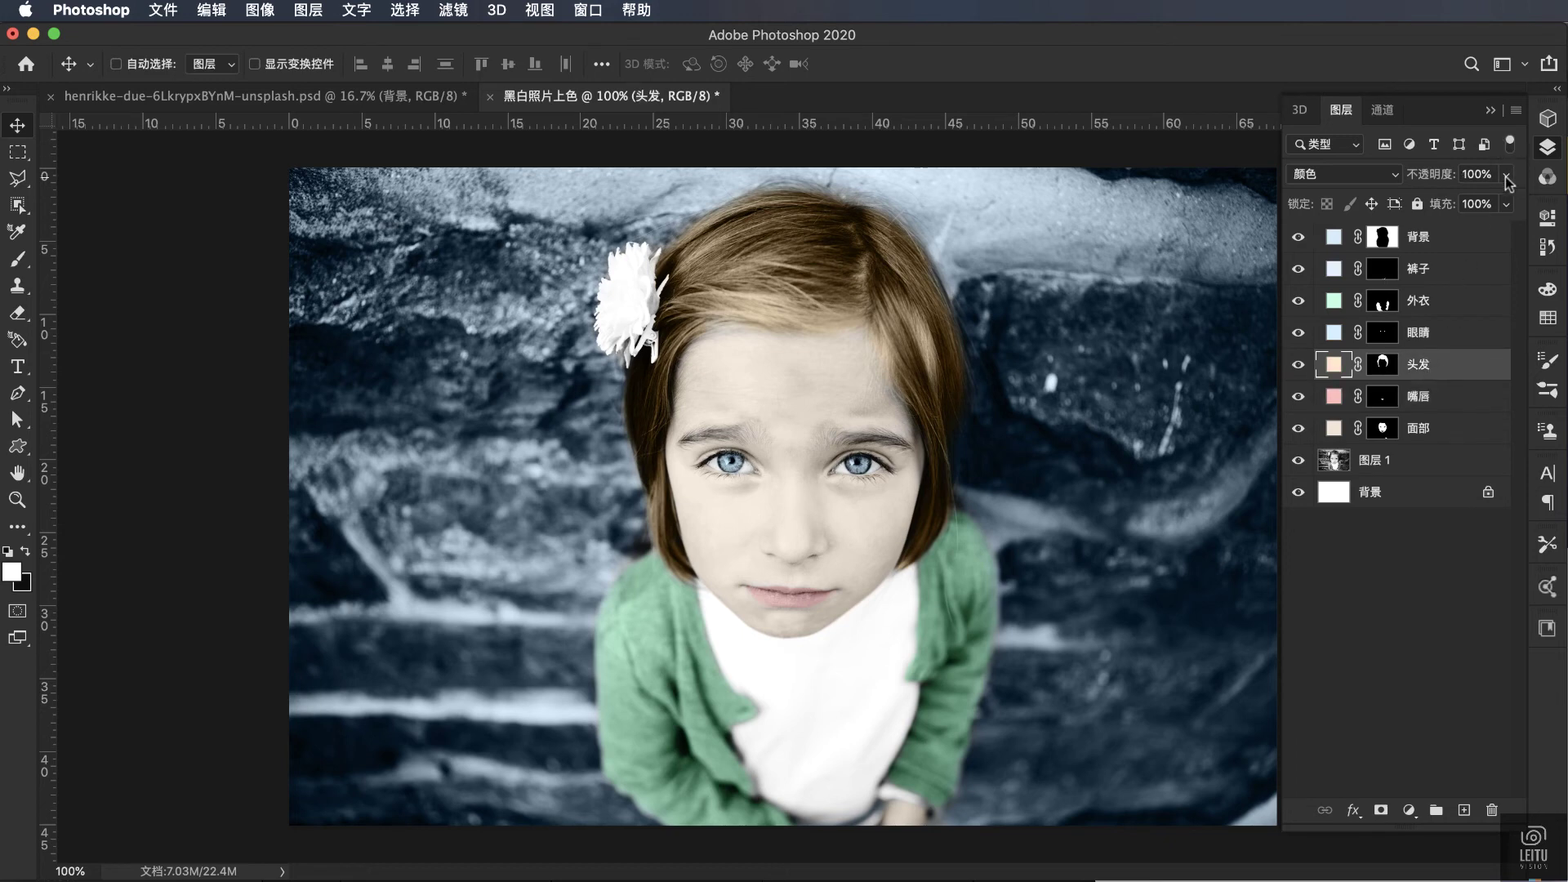
click(1440, 345)
click(1505, 176)
drag(1478, 199, 1475, 199)
Step: Lower the 外衣 cardigan layer's opacity and review the layer masks
click(1426, 400)
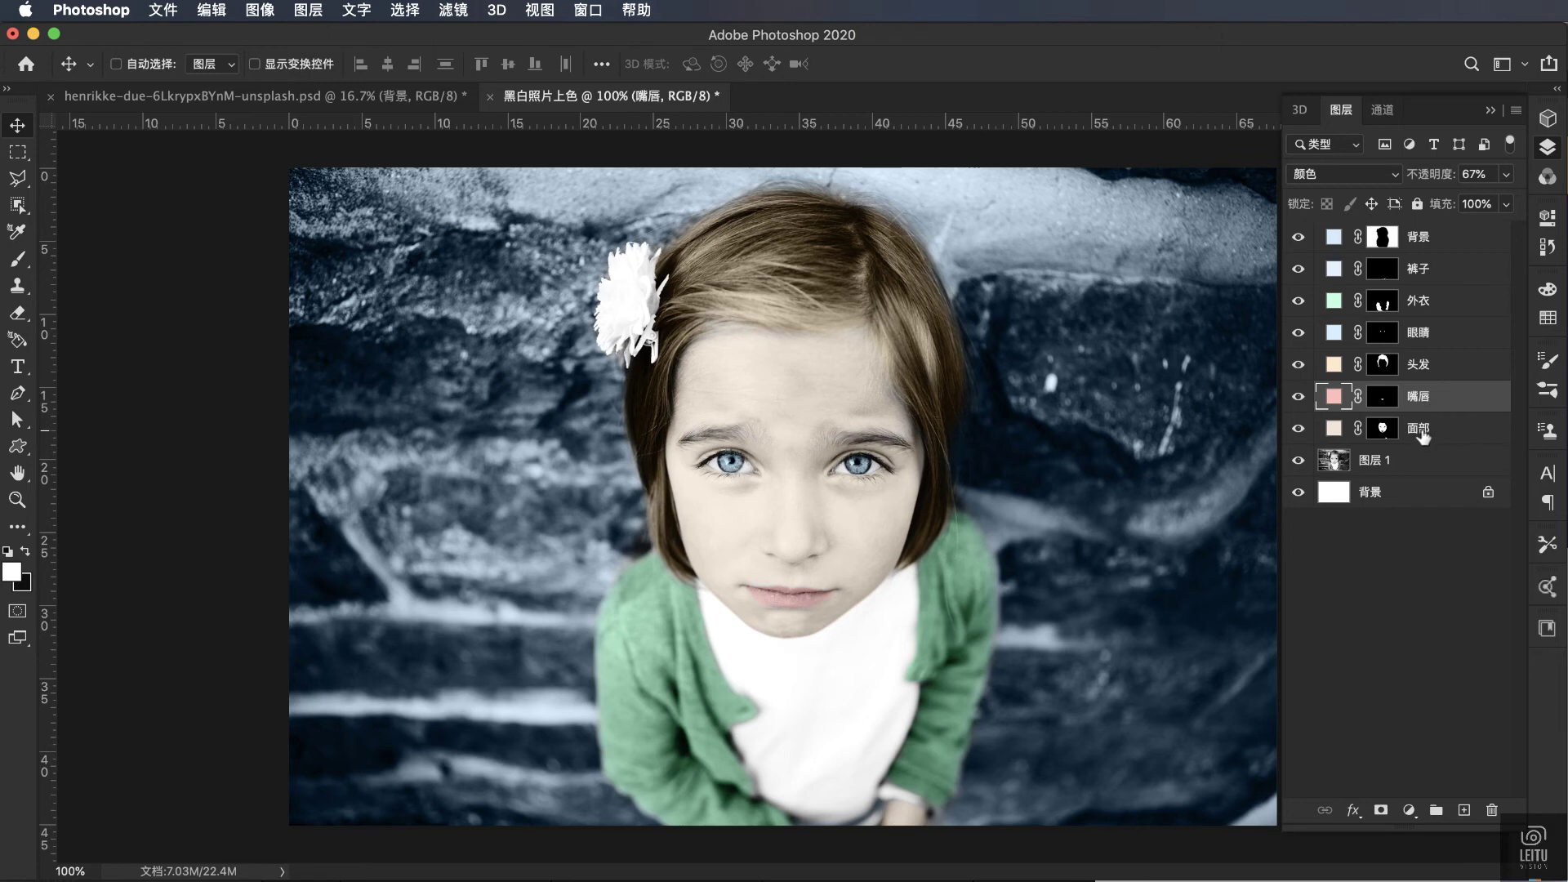
click(1423, 433)
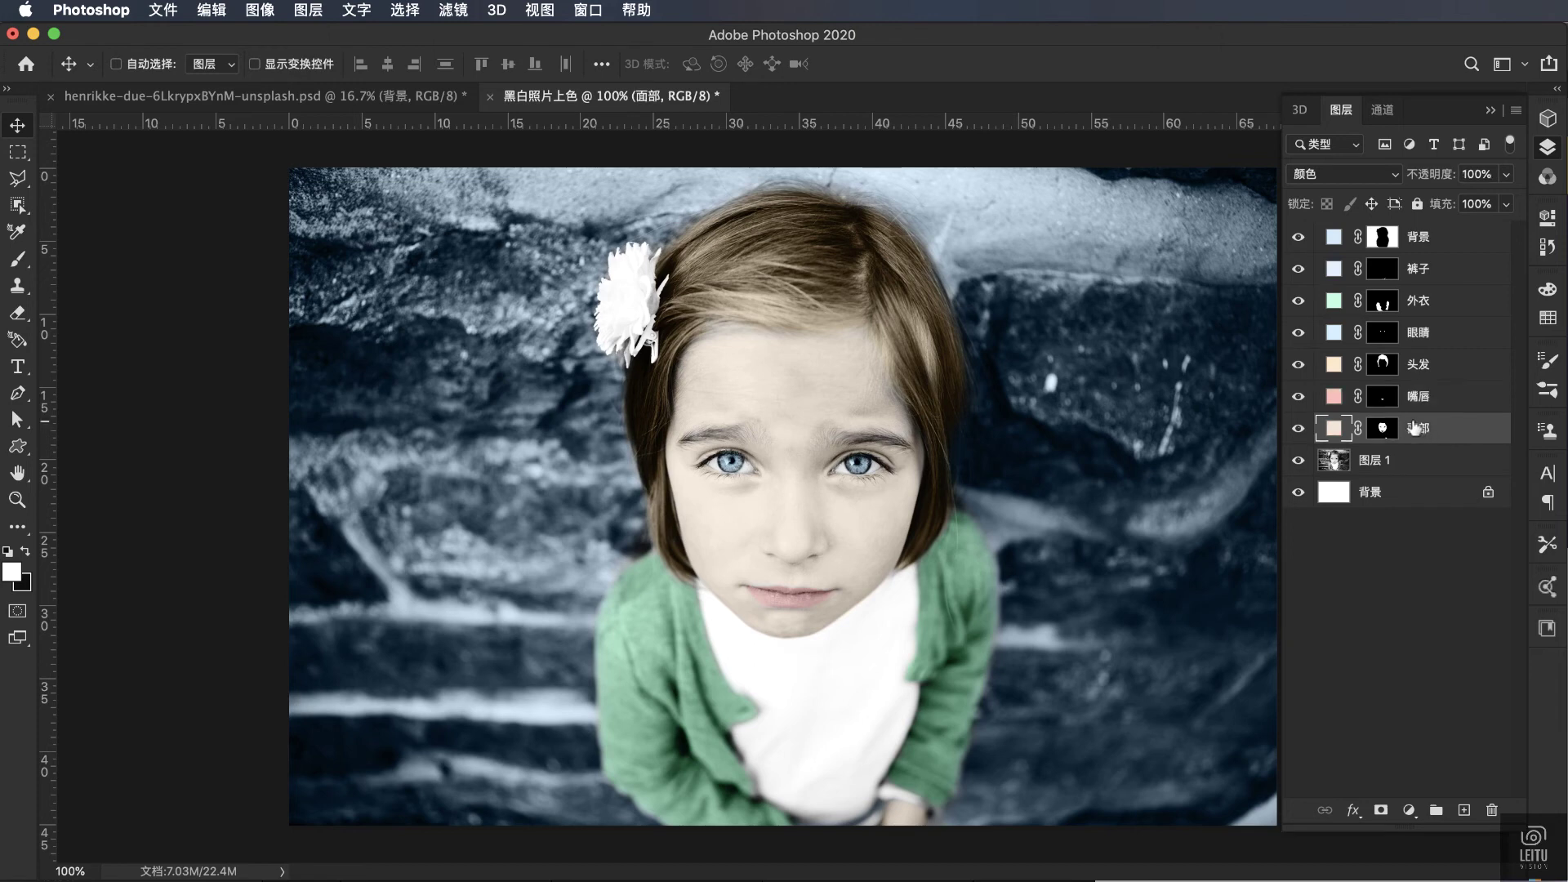
click(1445, 300)
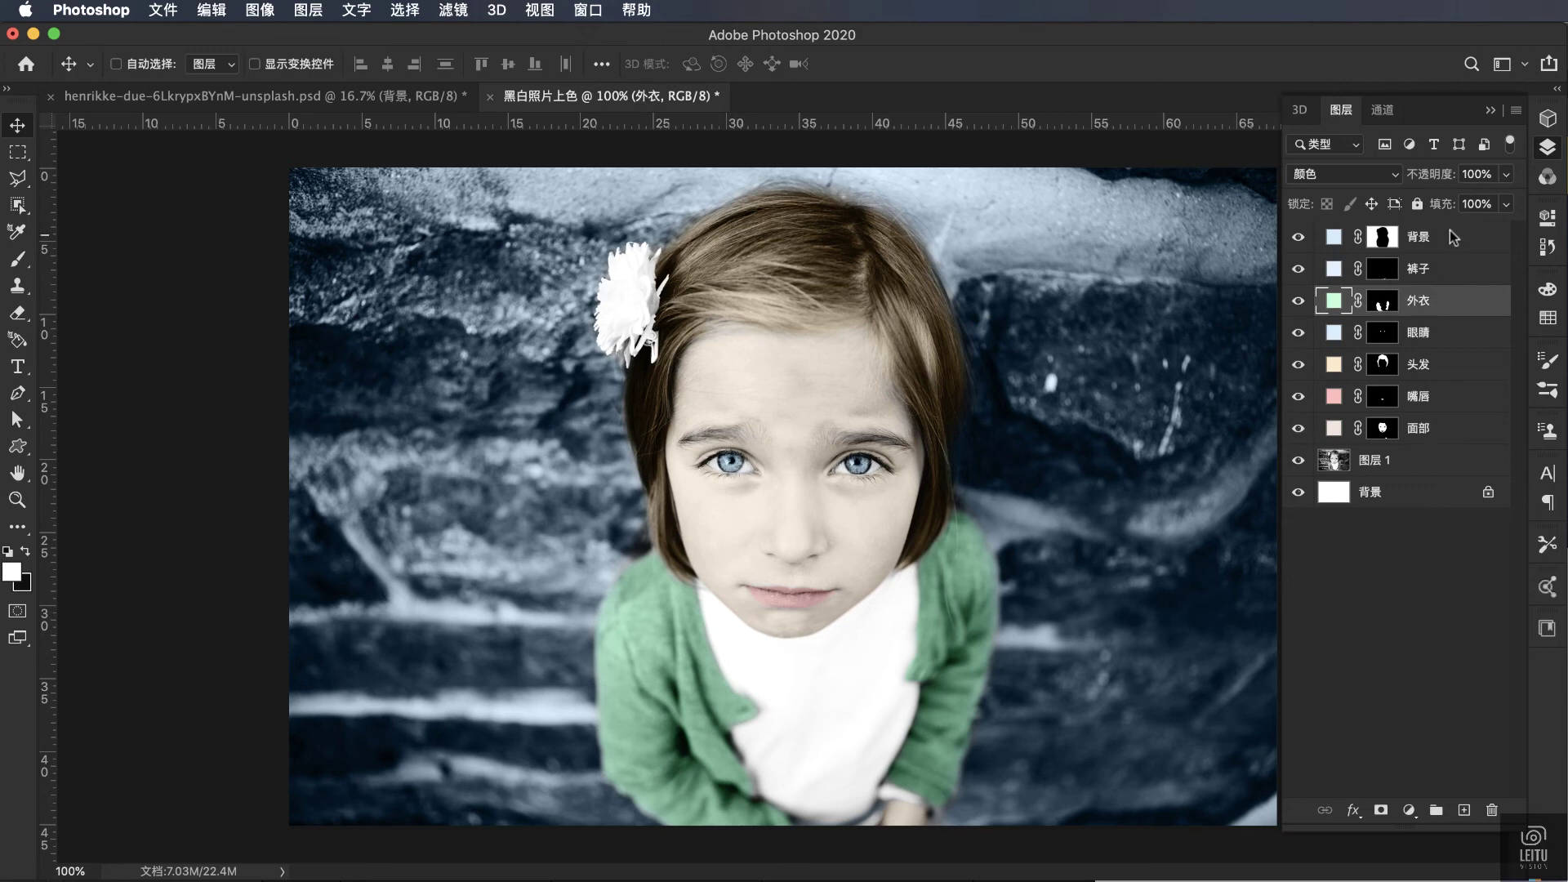
click(1507, 175)
drag(1504, 204, 1481, 204)
click(1381, 303)
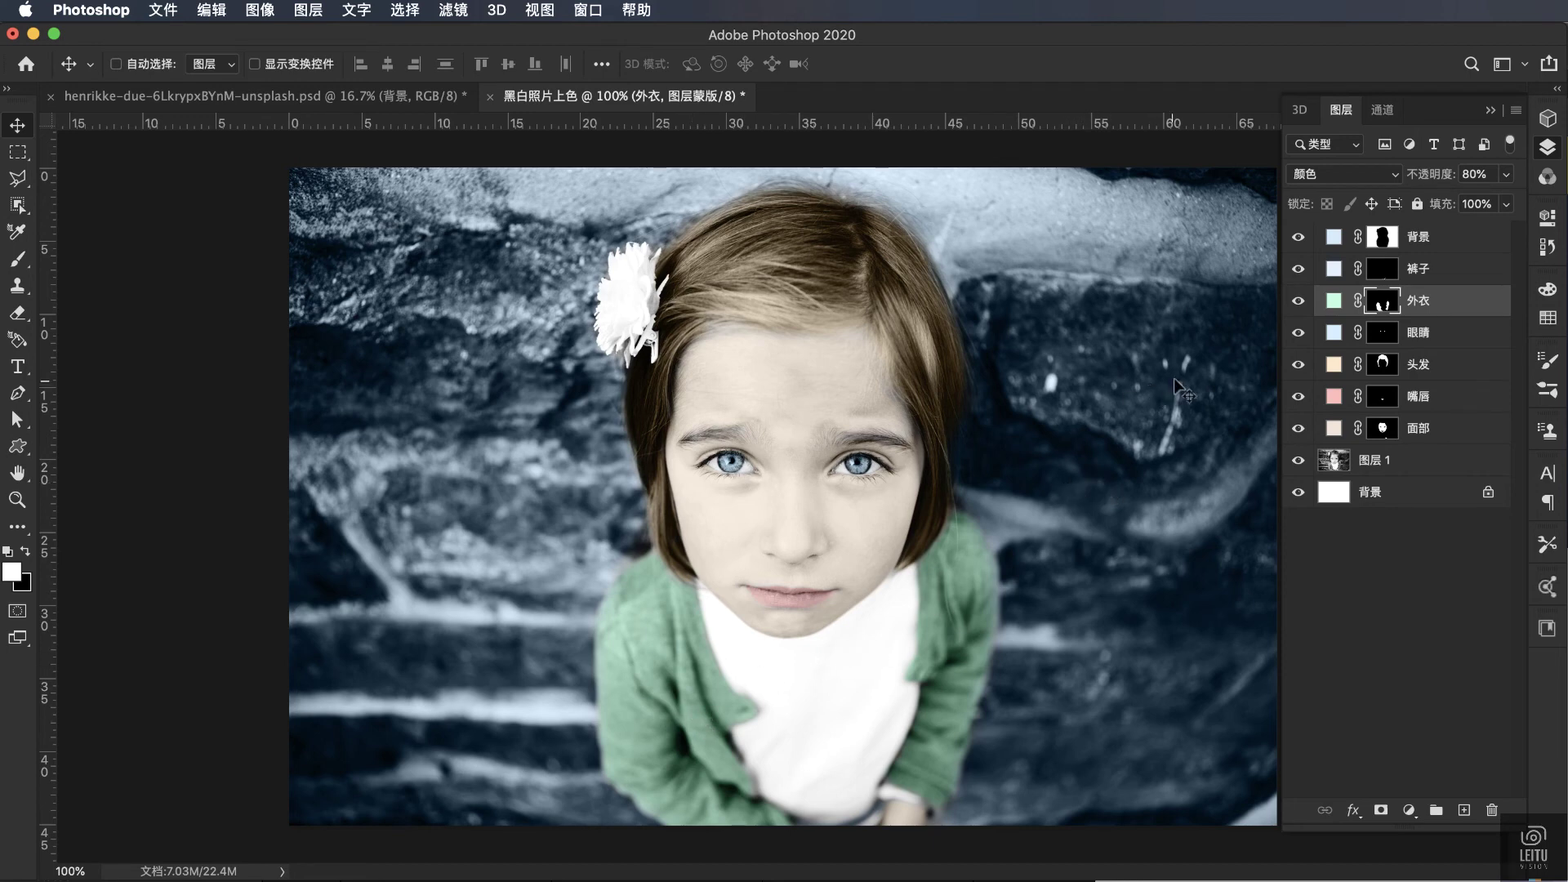
click(1380, 272)
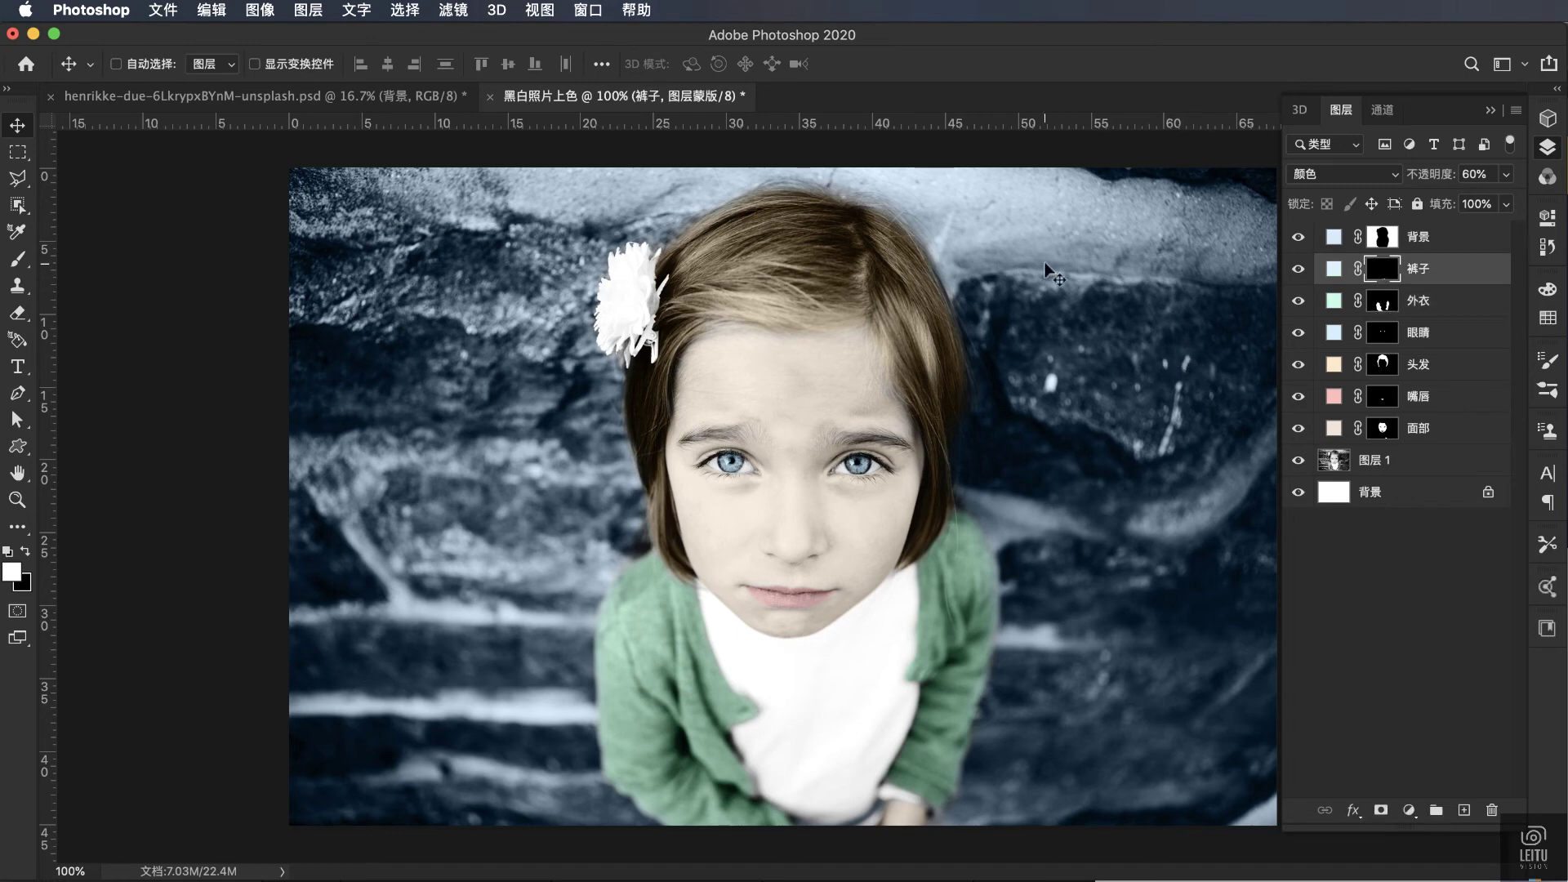
click(1445, 241)
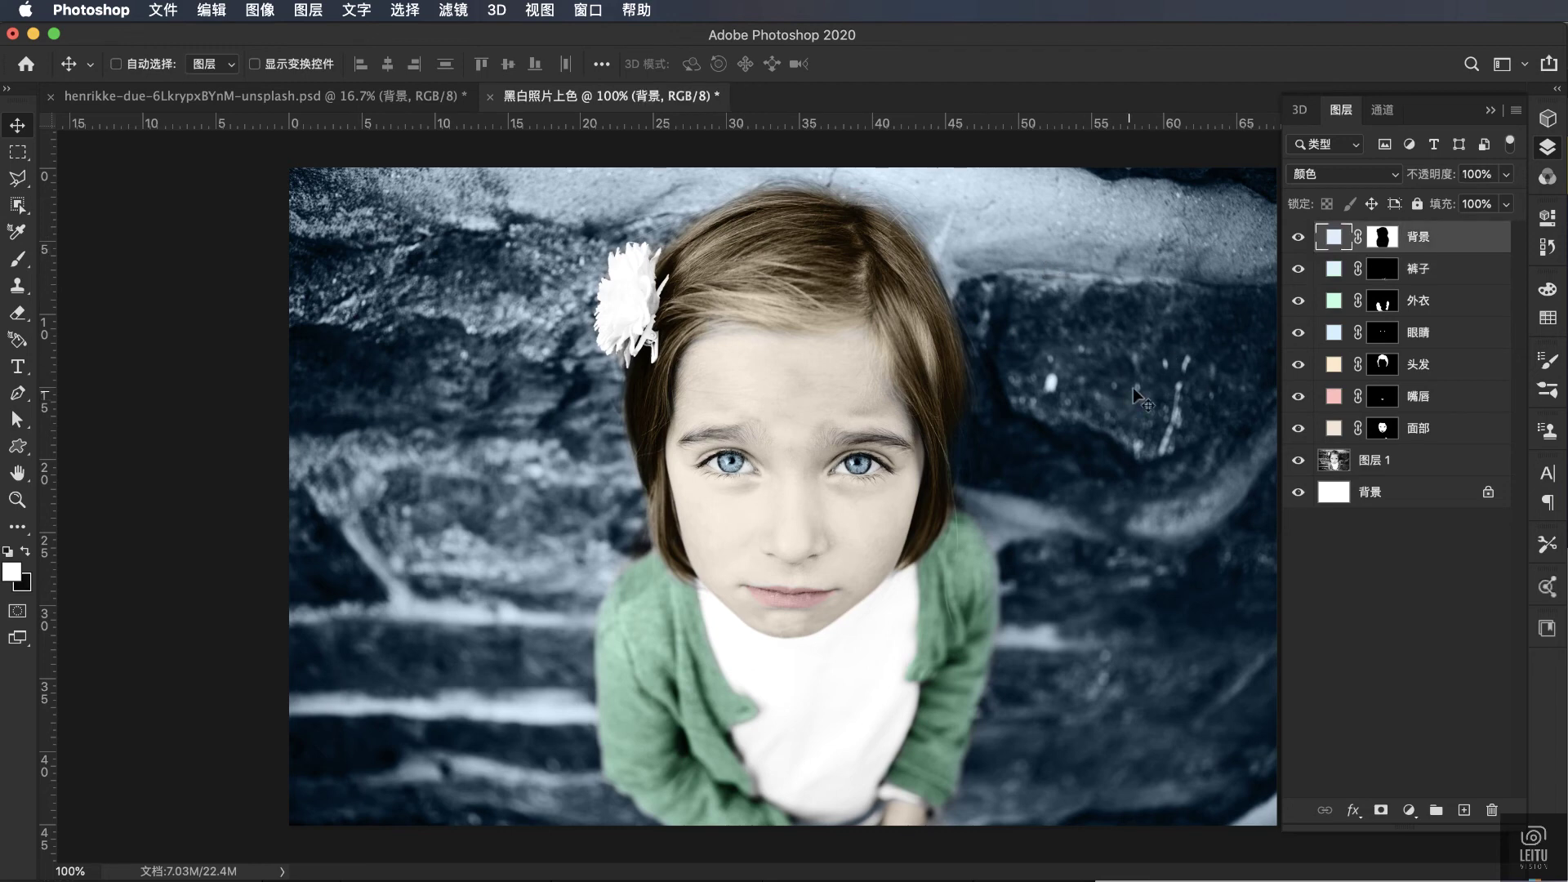
Step: Group the seven colour layers into an expanded folder named 调整层
shift+click(1437, 427)
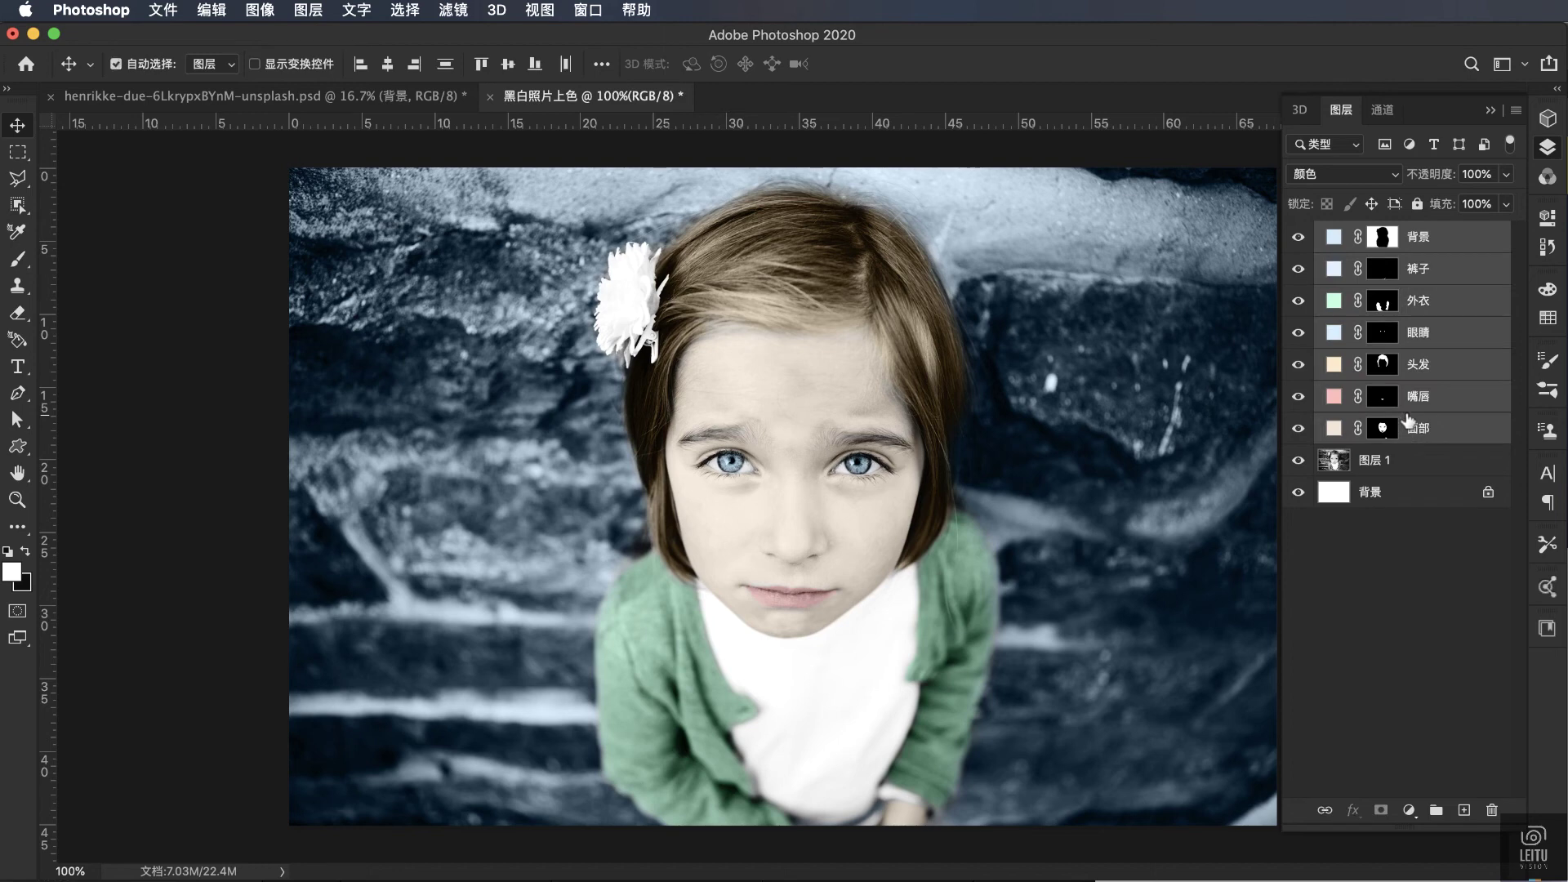
key(ctrl+g)
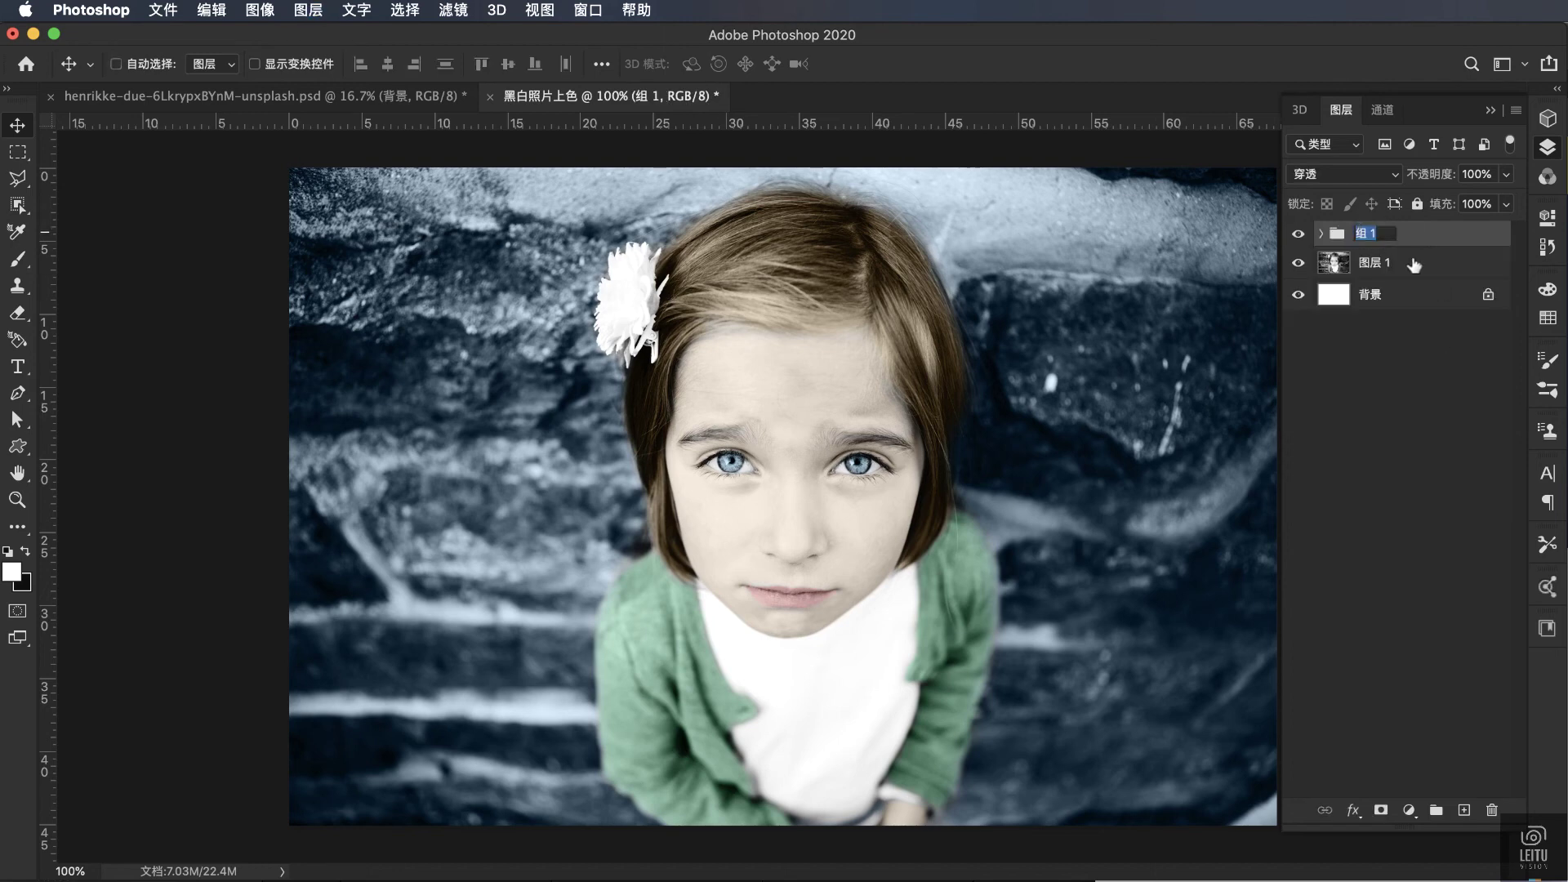
text(调整)
text(层)
key(Return)
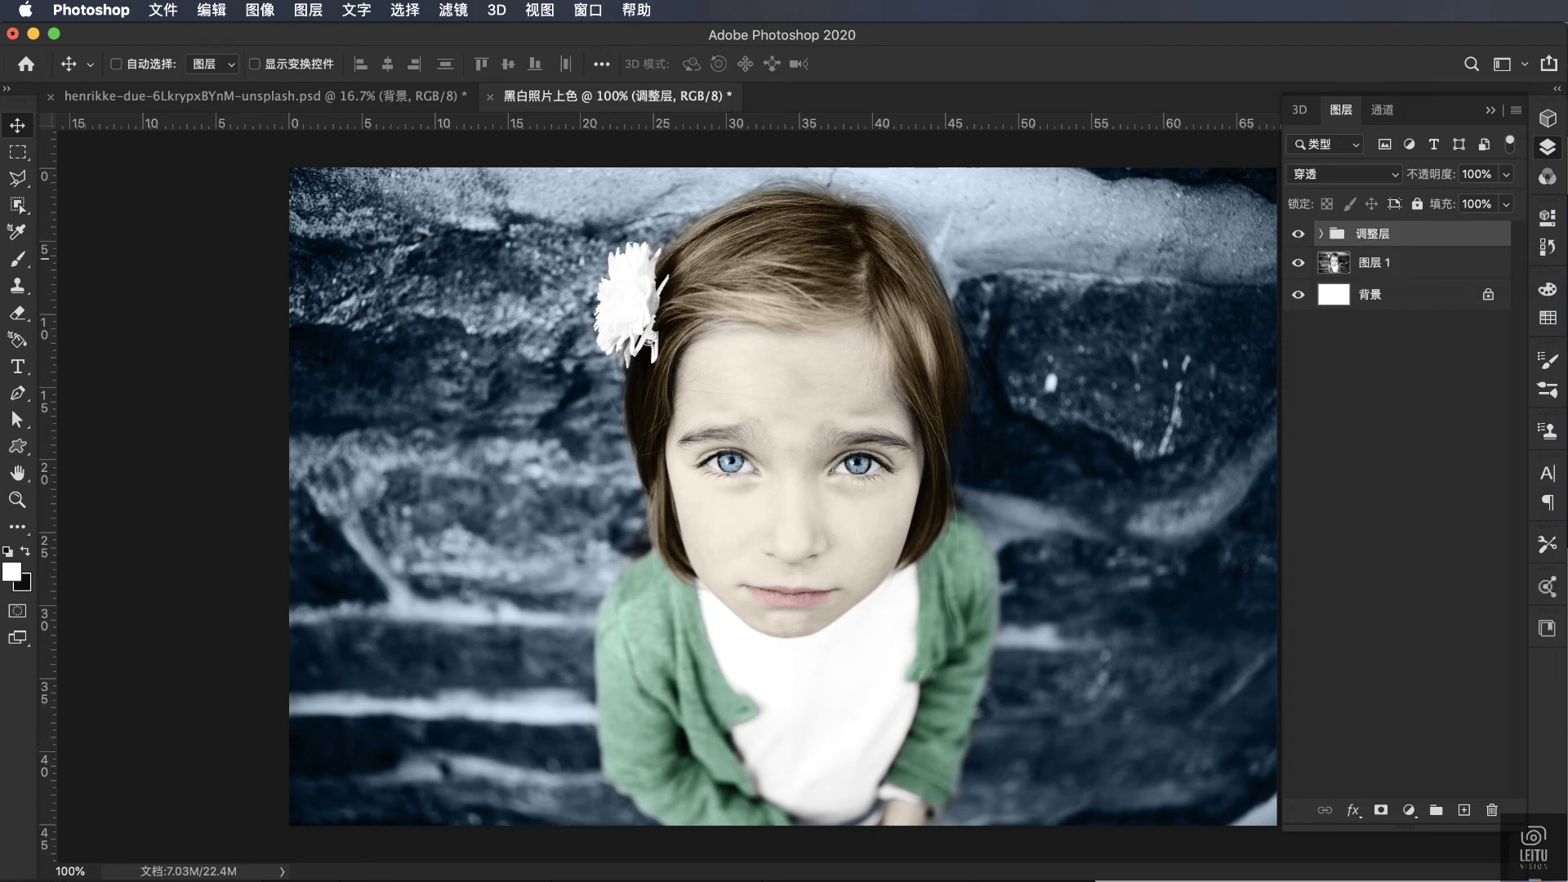
click(1320, 234)
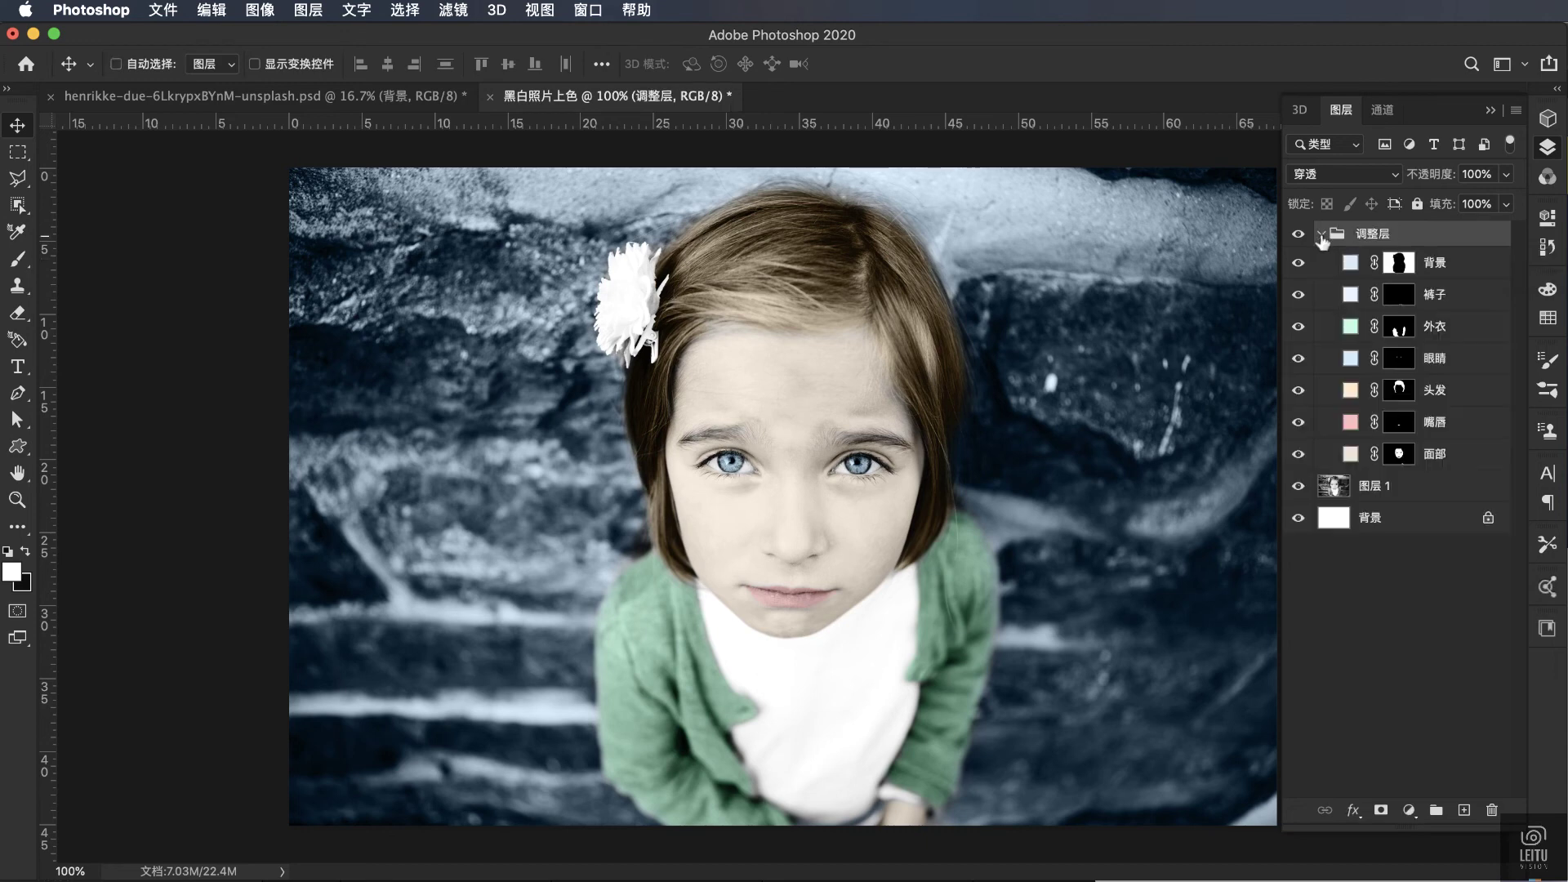
click(1442, 424)
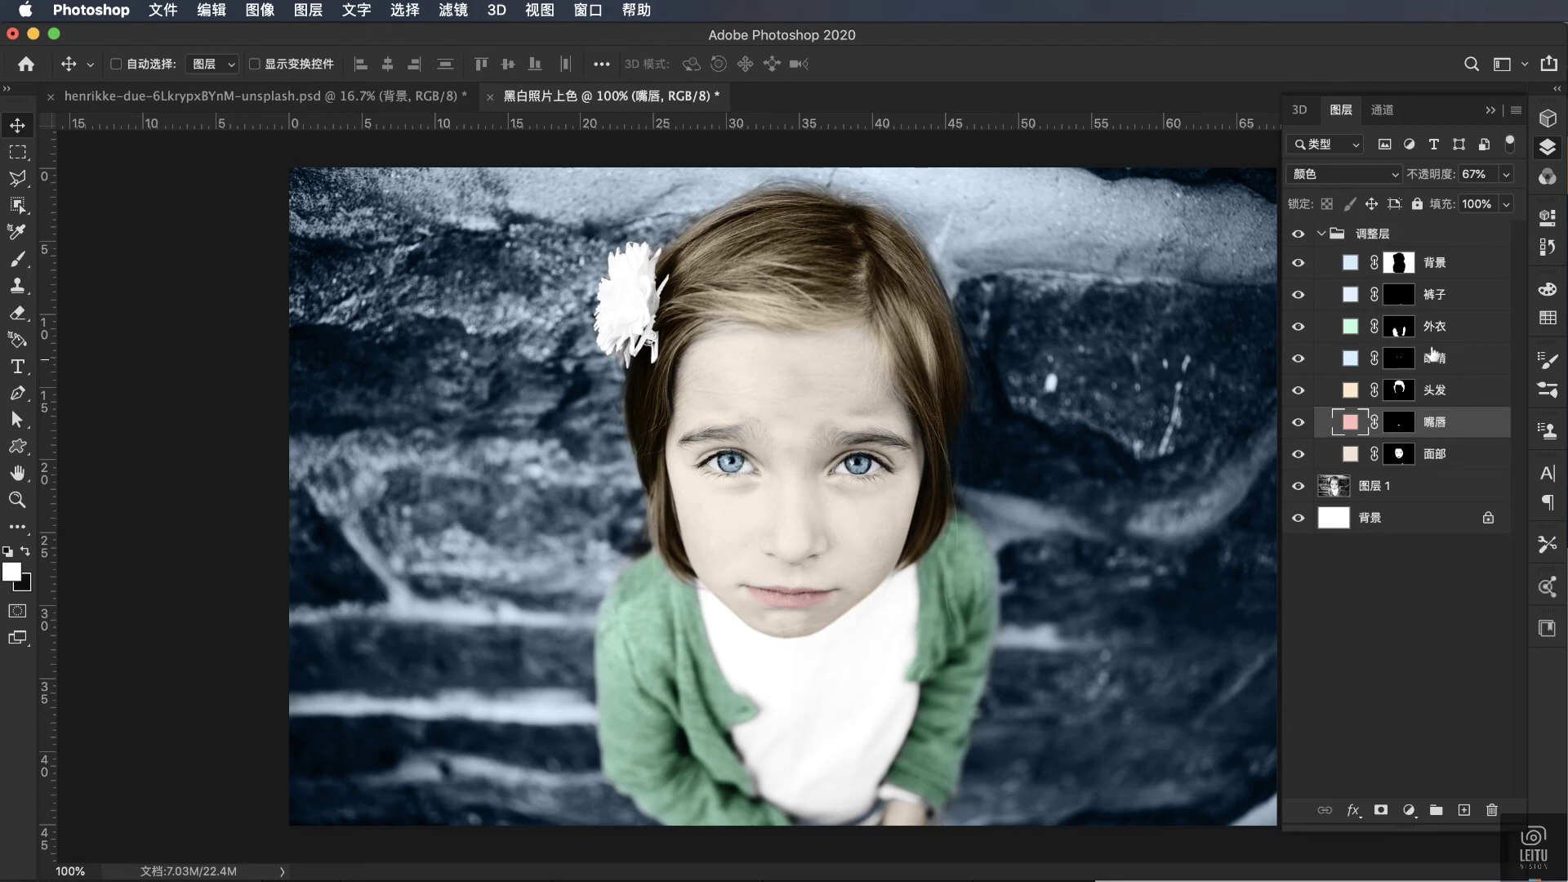
click(1445, 263)
Step: Add a new empty layer named 腮红 at the top of the group
click(1464, 813)
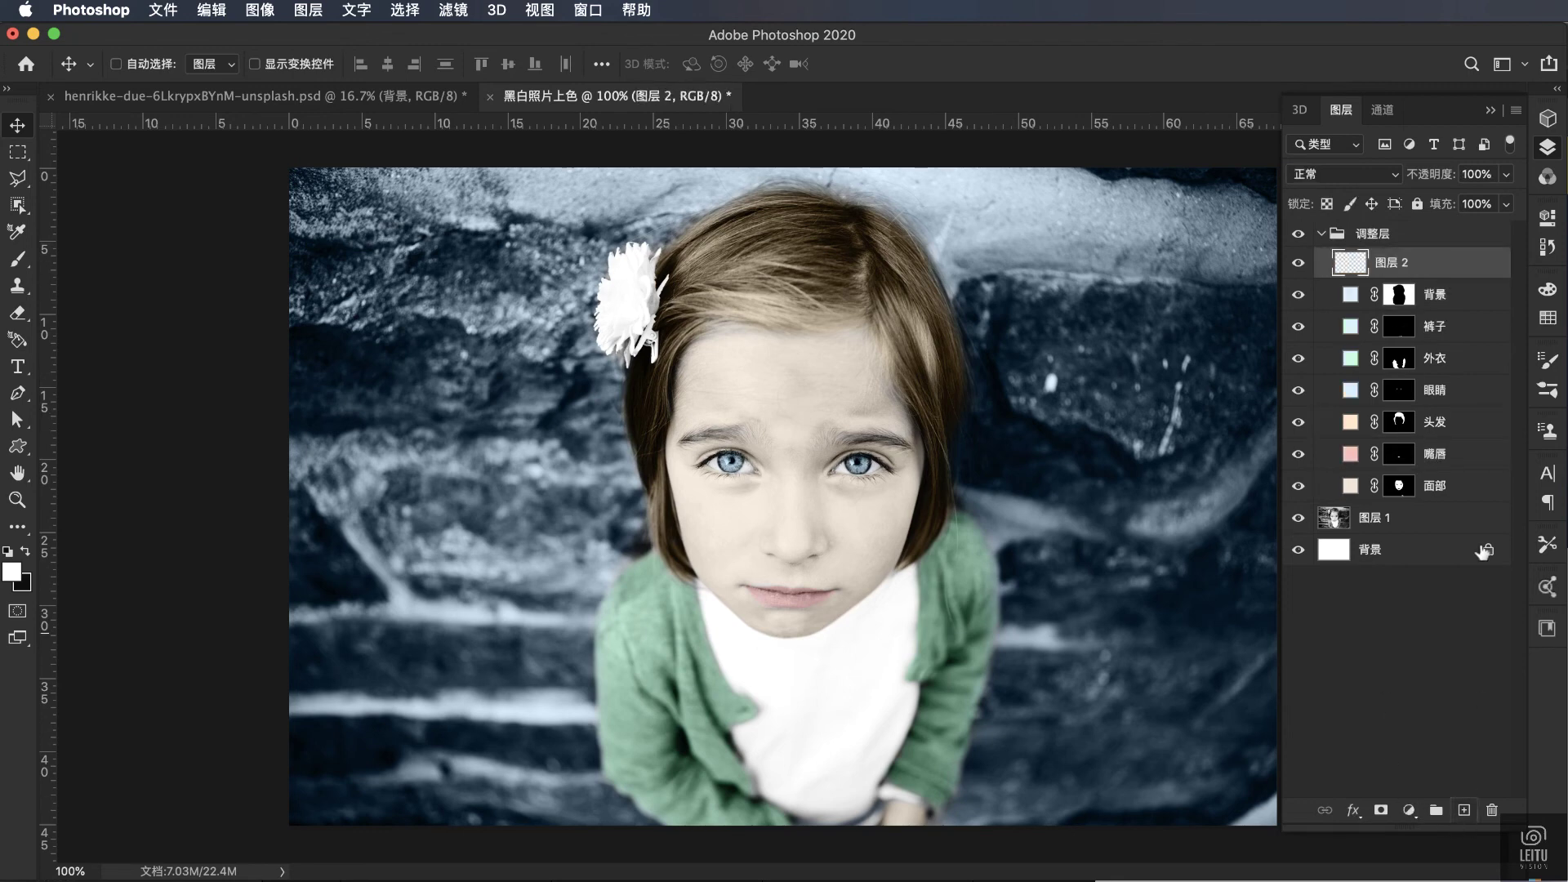
double_click(1389, 260)
text(saihong)
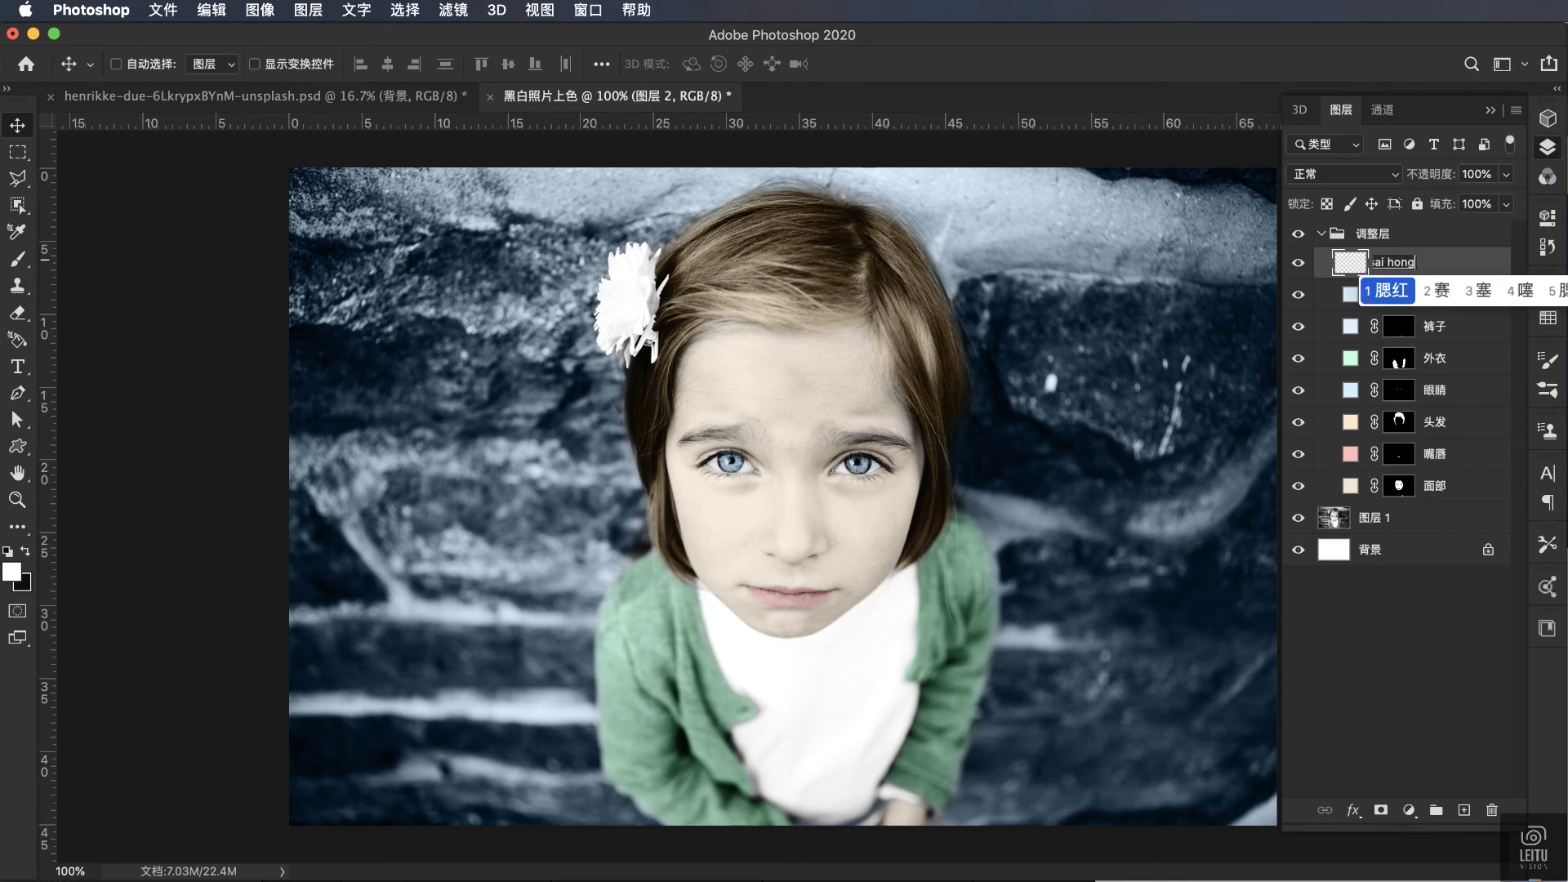
key(space)
key(Return)
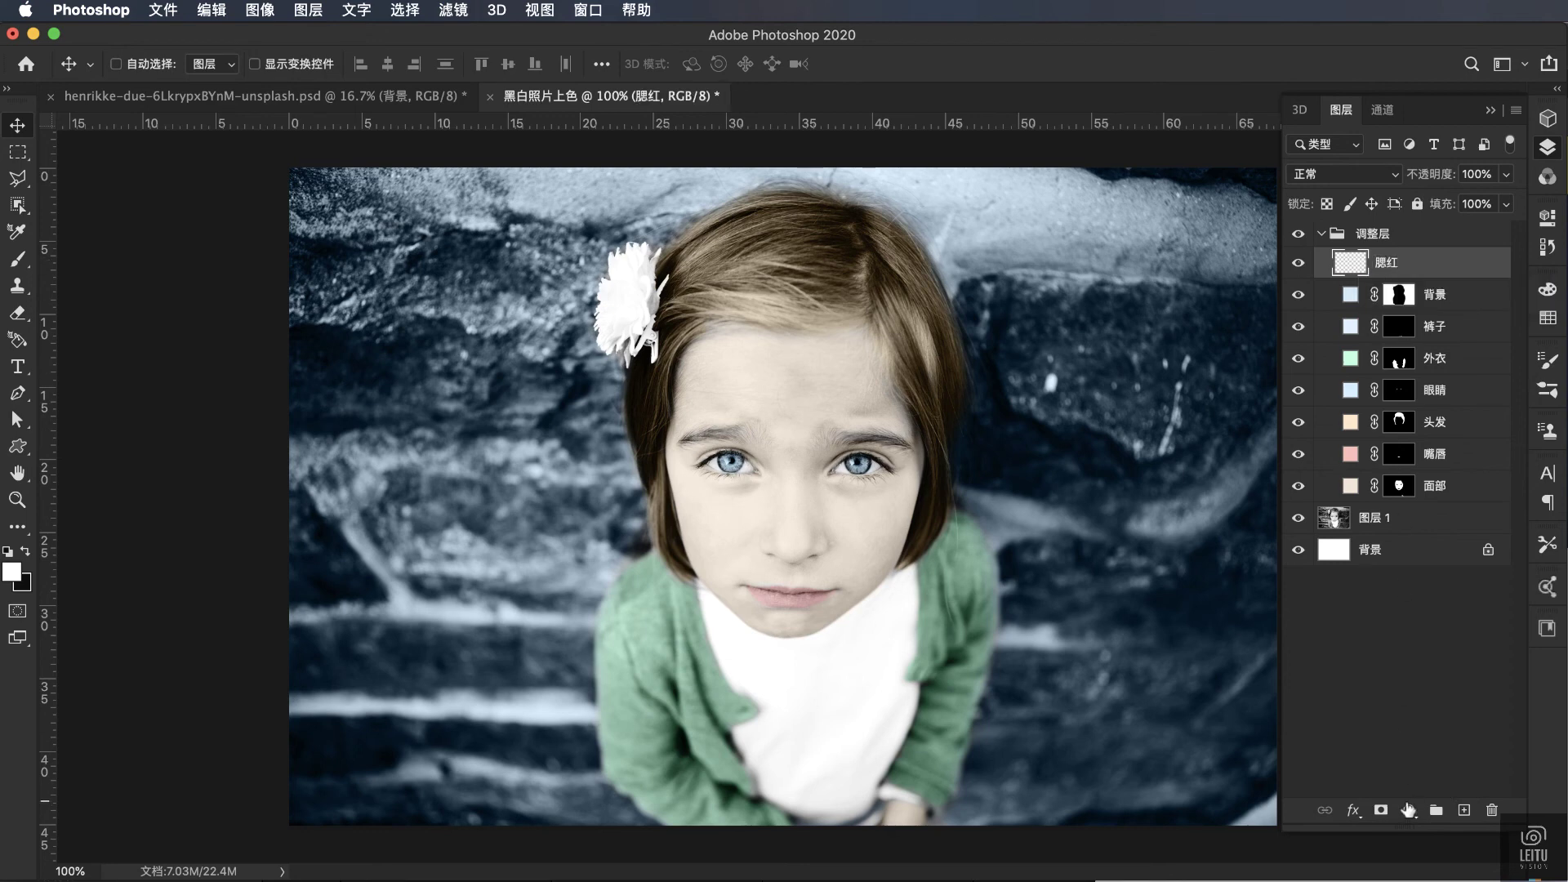
Step: Add a pale pink #ffdfdf Solid Color fill in Color mode with its mask inverted to black
click(1408, 810)
click(1429, 826)
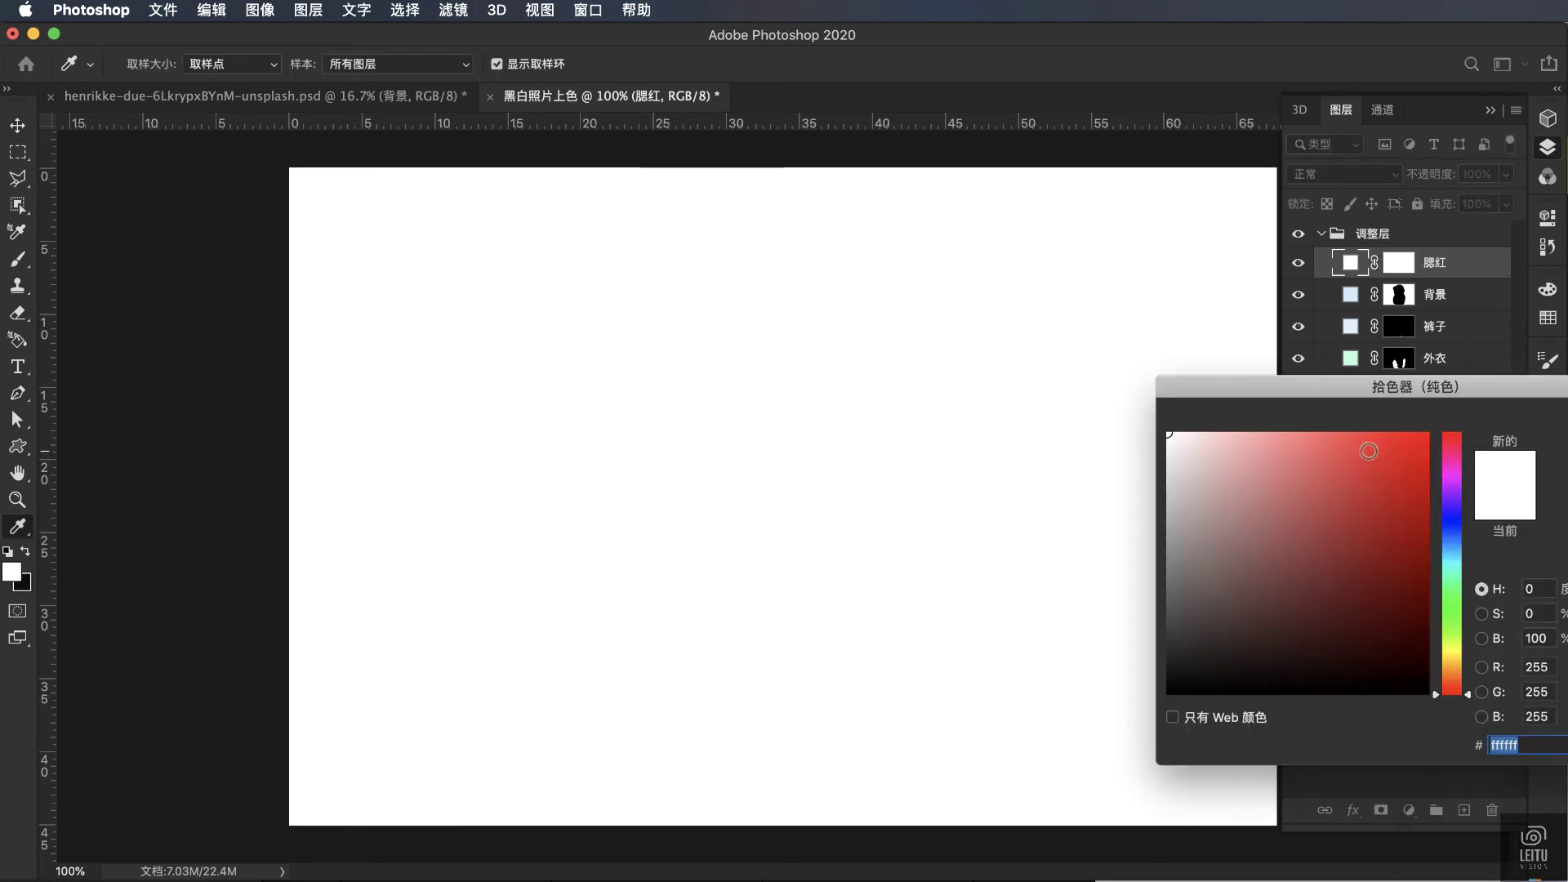
drag(1238, 444, 1194, 437)
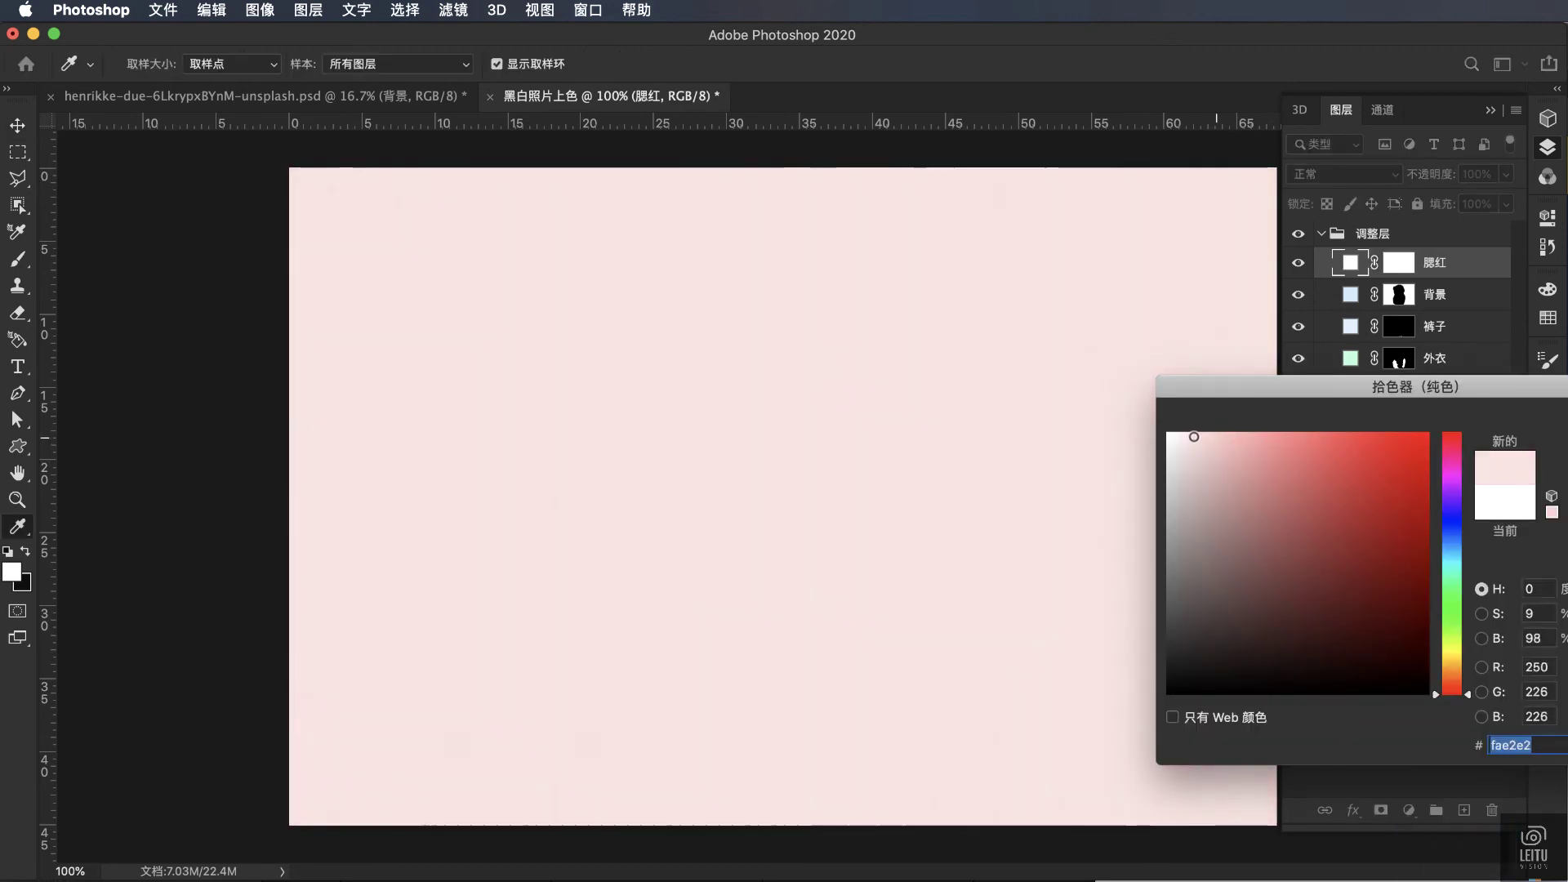
key(Return)
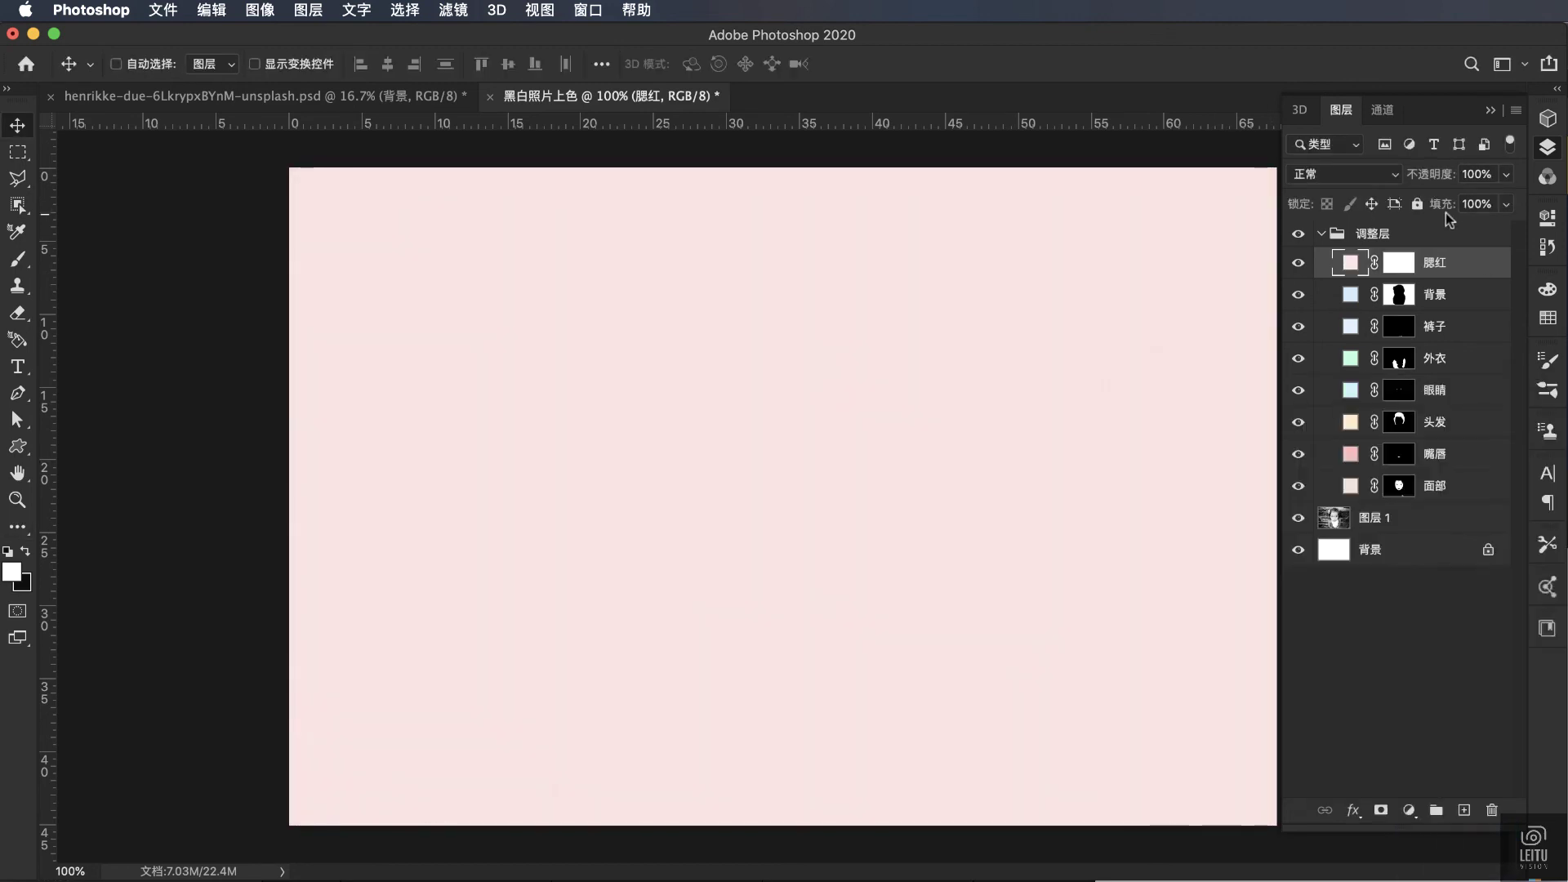
click(1360, 174)
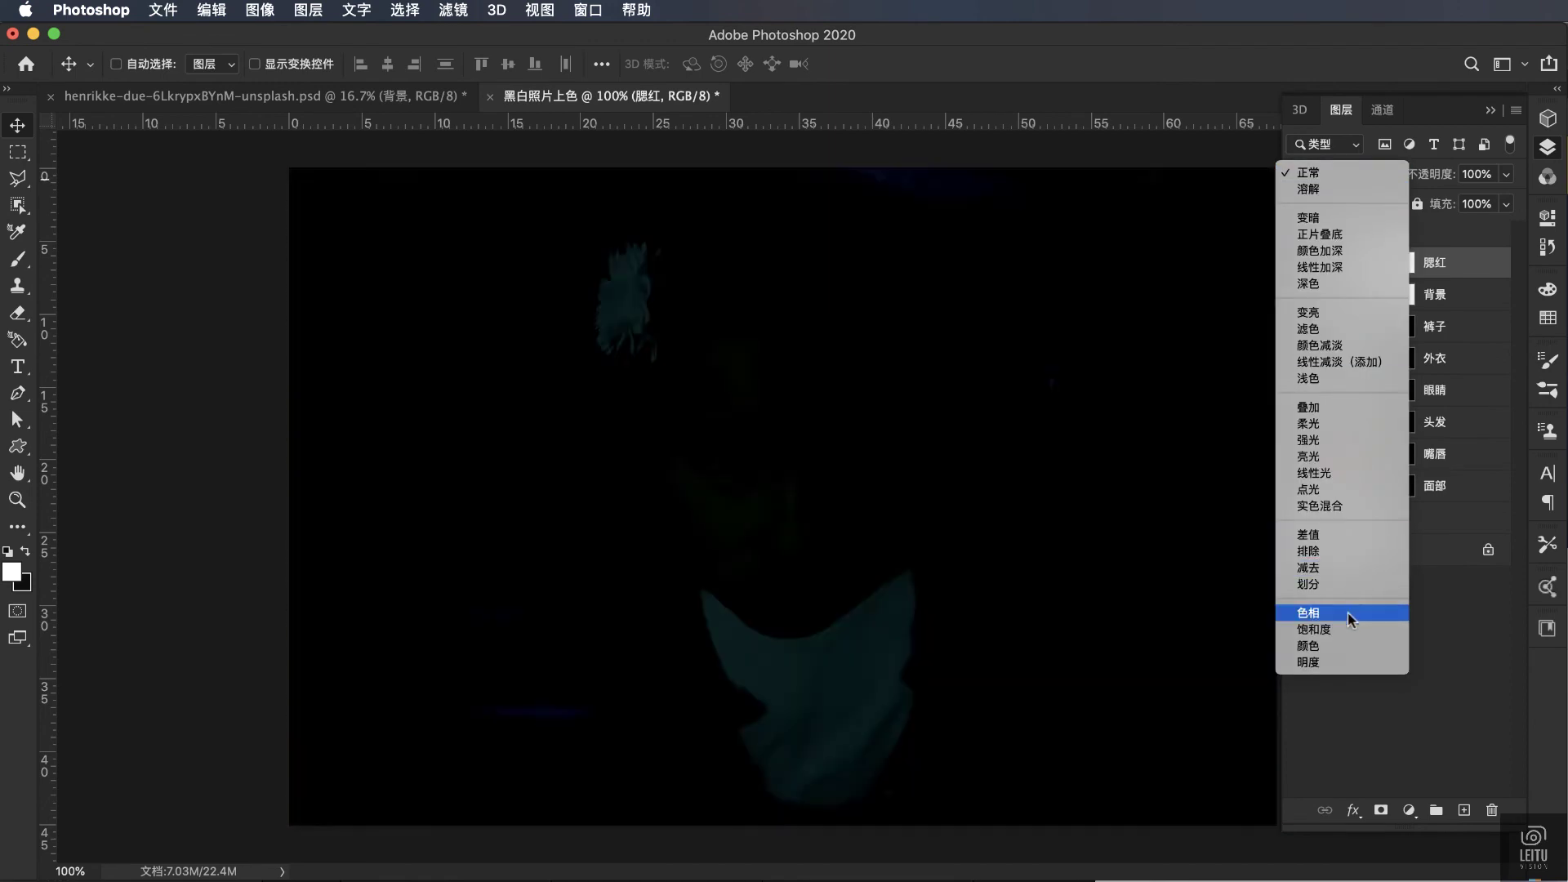
click(1345, 642)
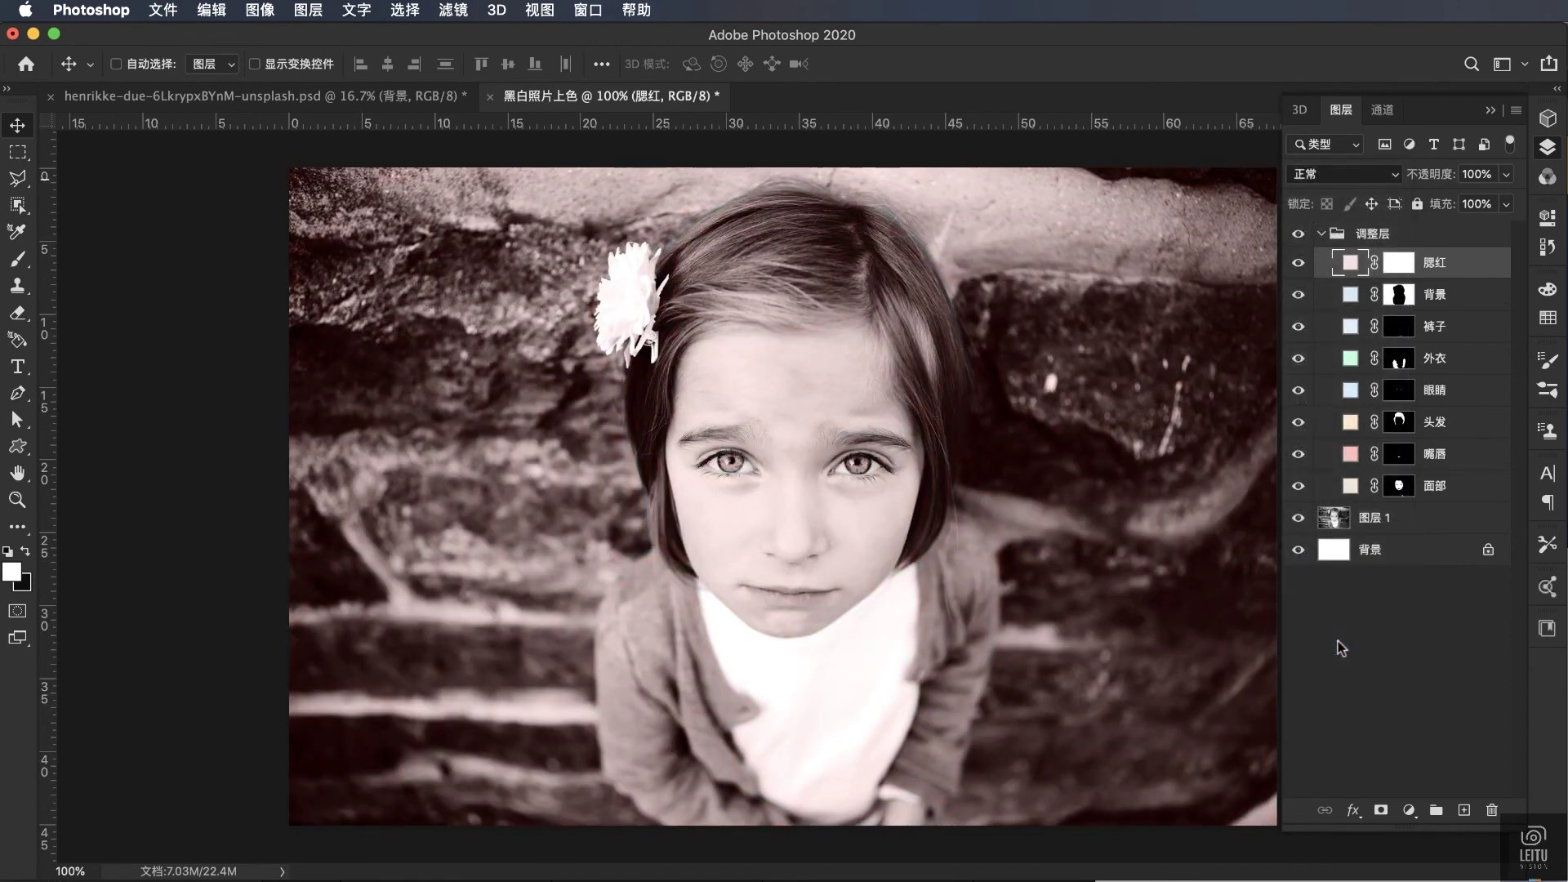
double_click(1349, 261)
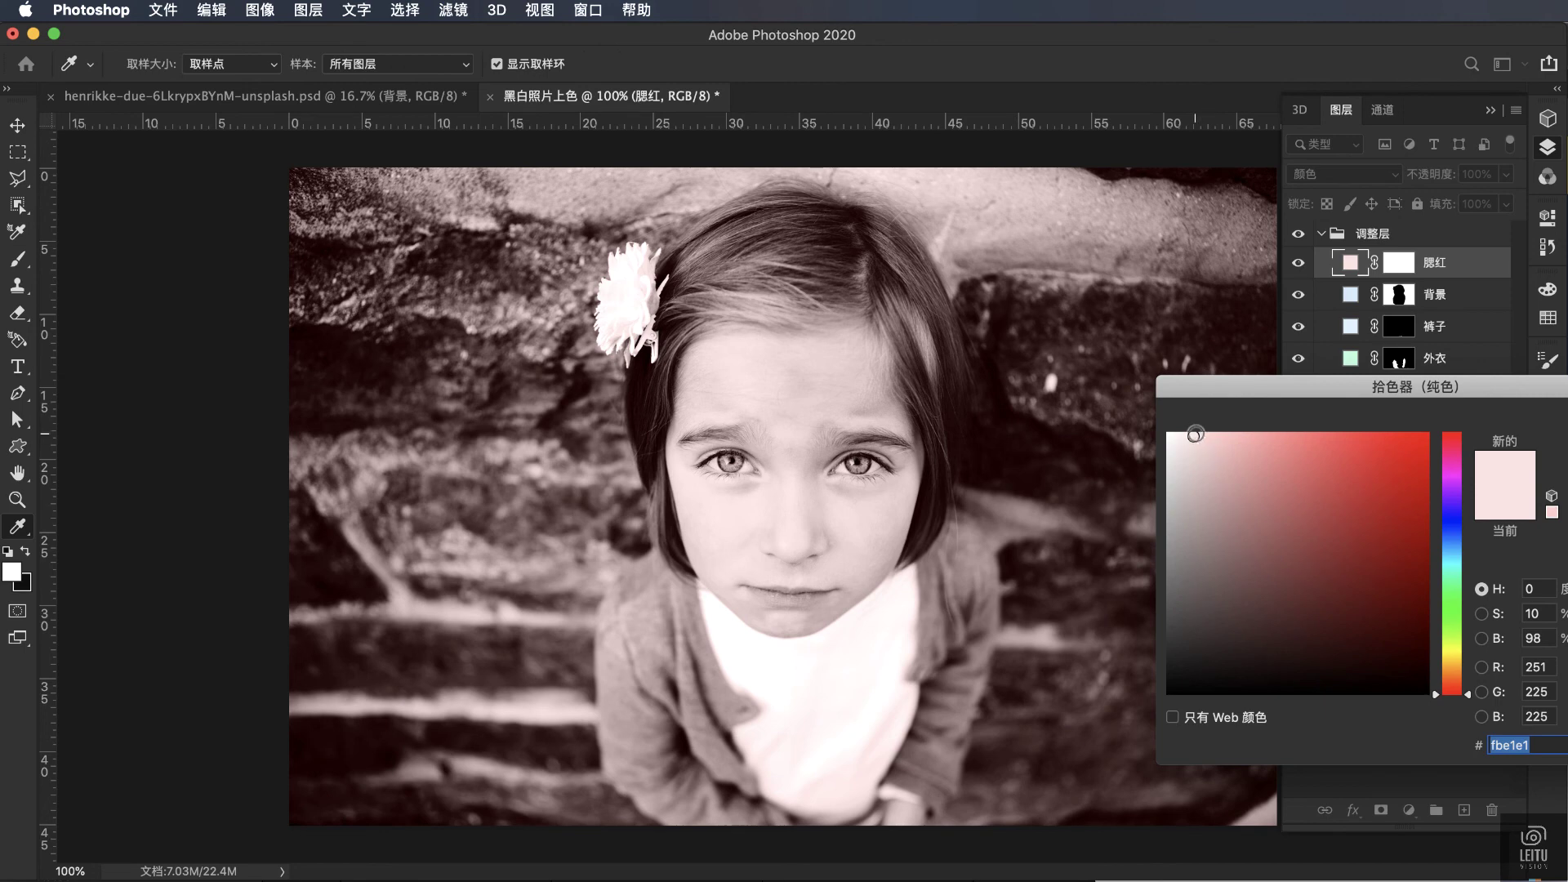
drag(1195, 434, 1196, 430)
key(Return)
key(ctrl+i)
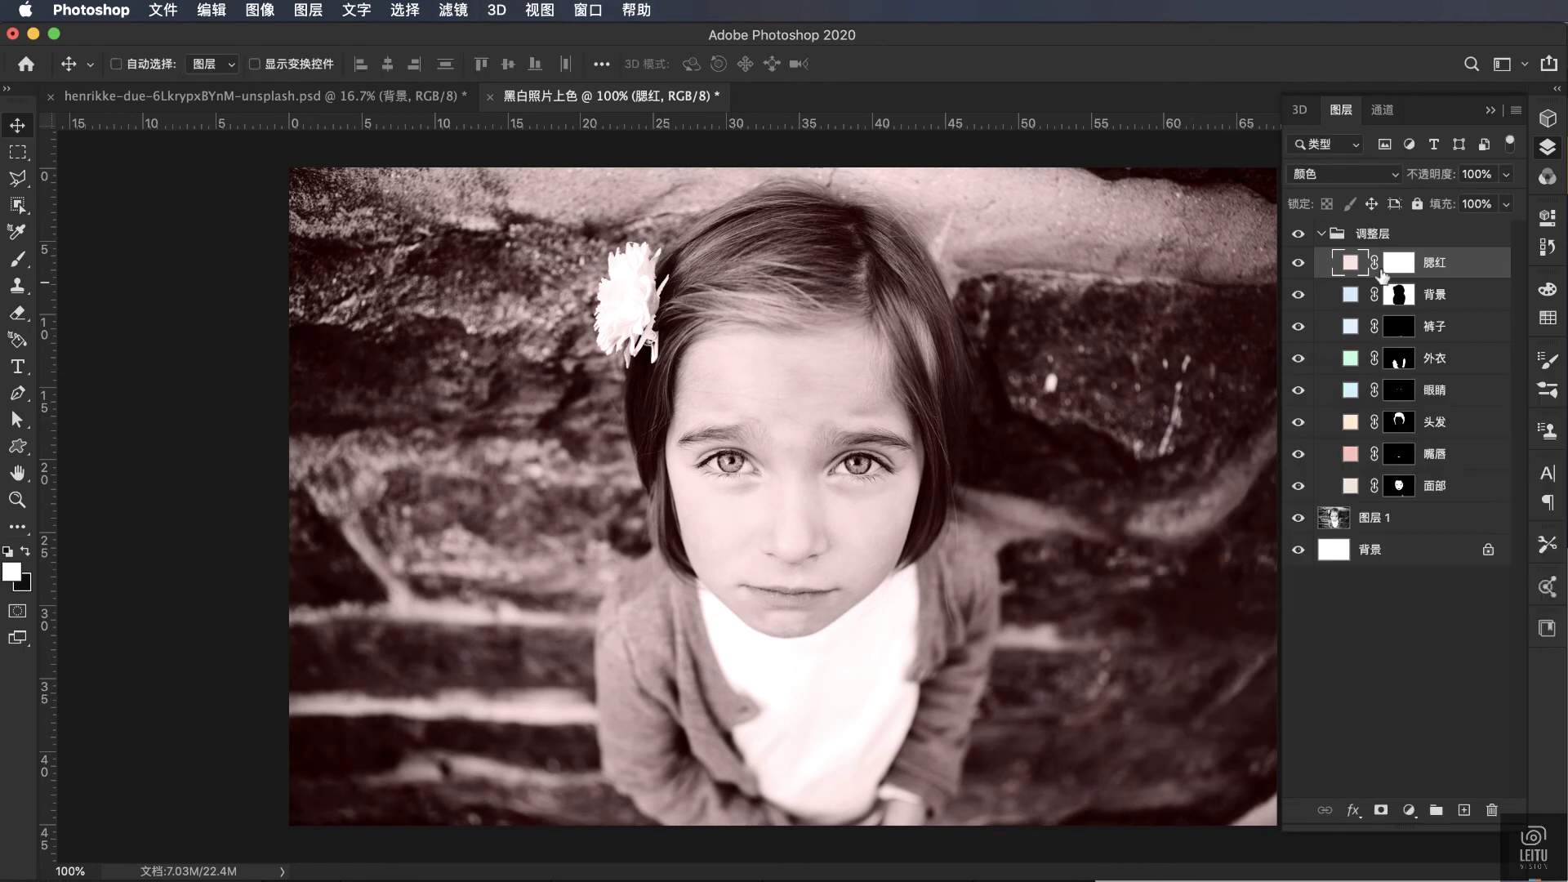
click(1397, 263)
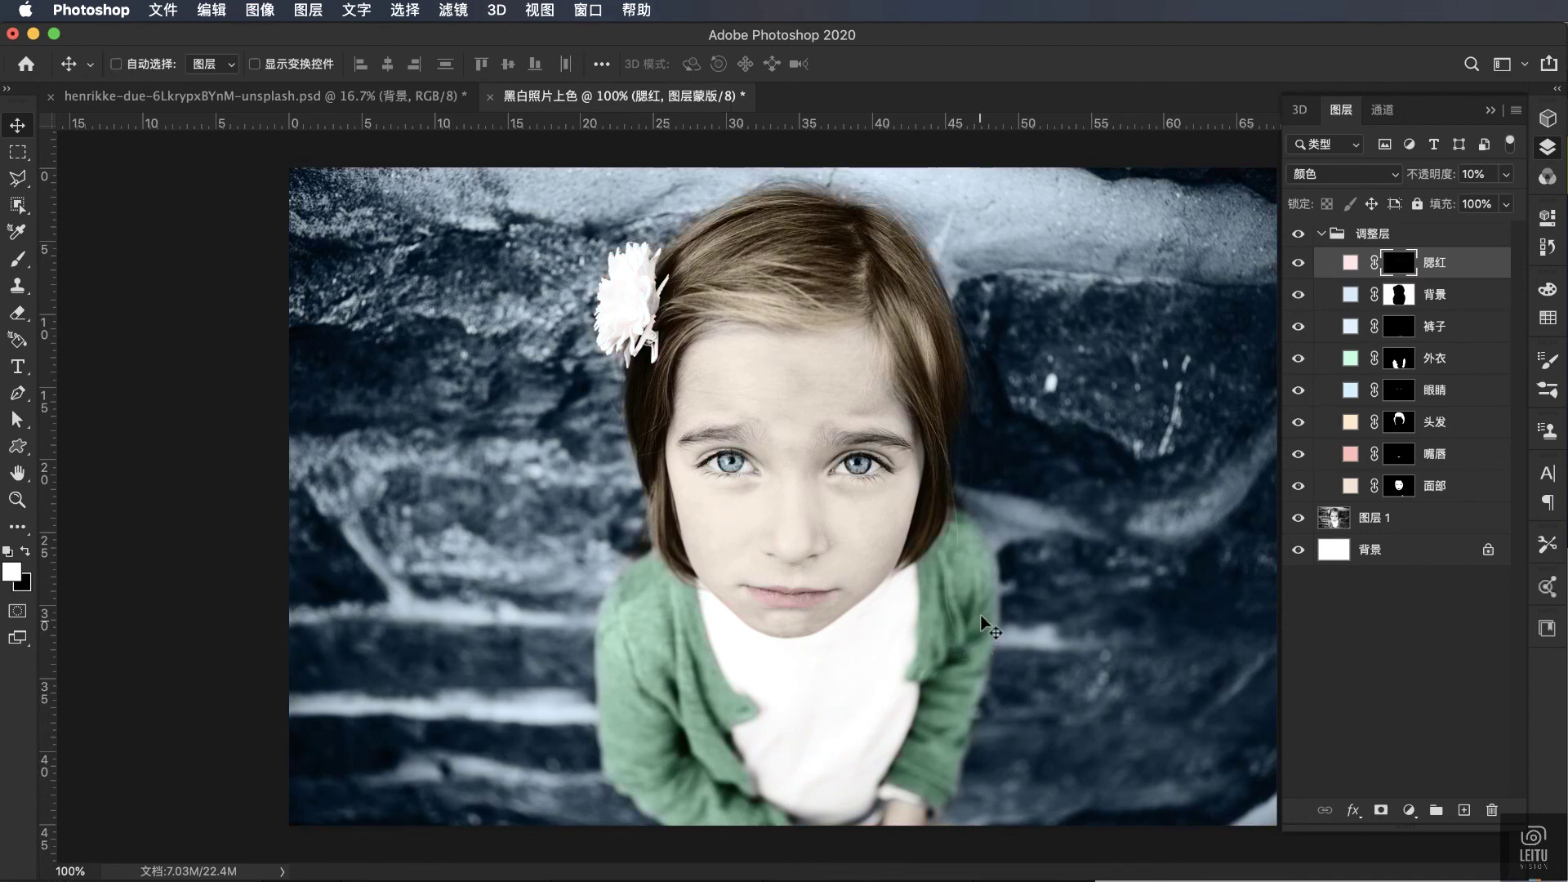
Step: Paint white on the 腮红 mask over both cheeks
key(b)
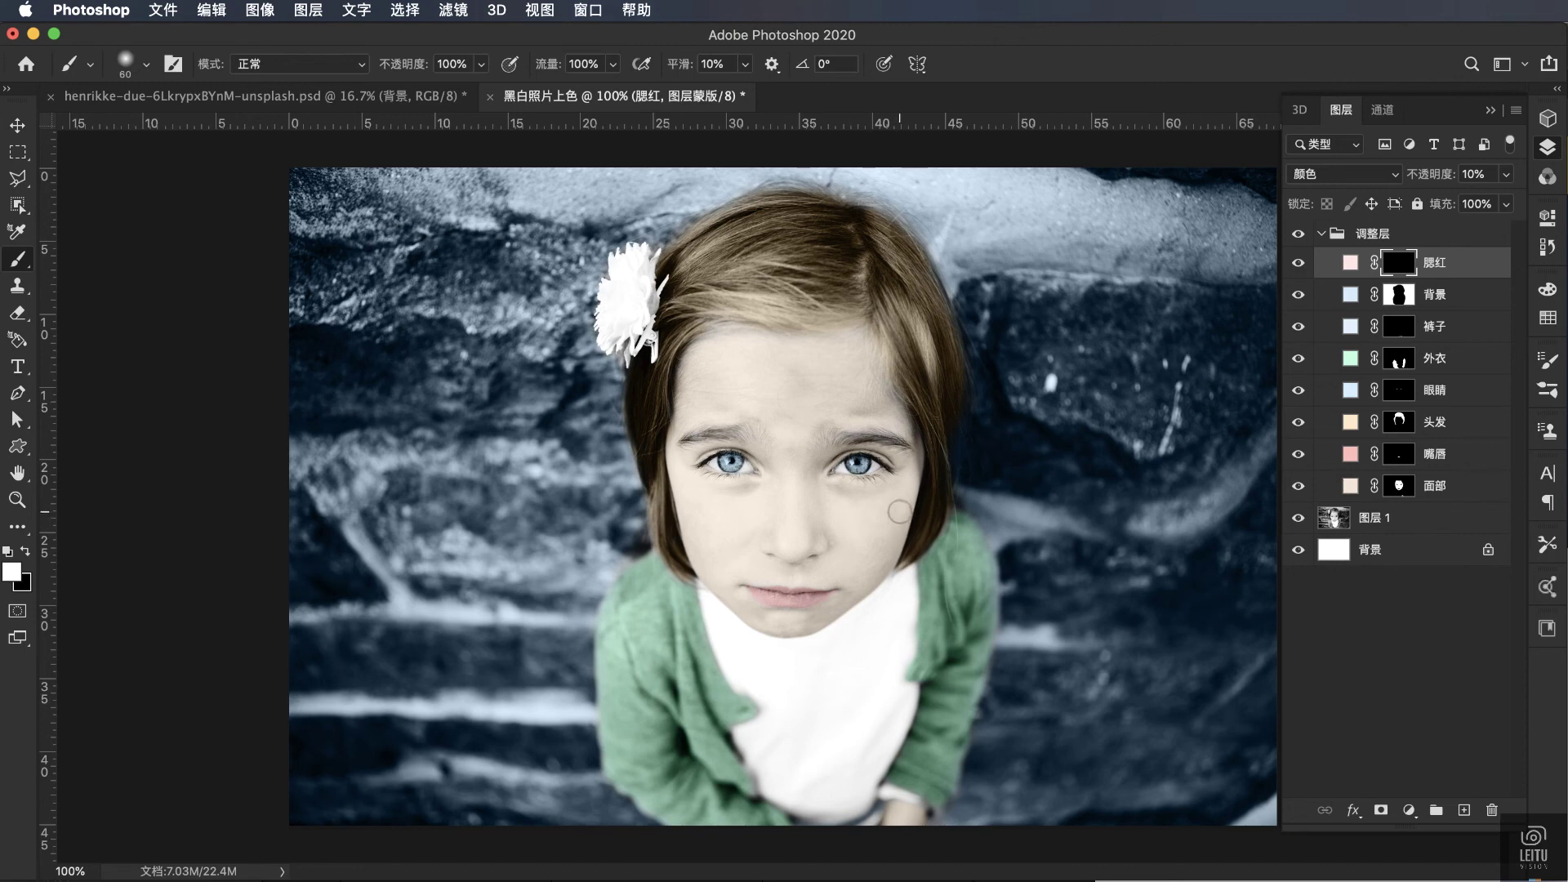
drag(894, 520, 863, 570)
mouse_move(686, 506)
mouse_down()
mouse_move(714, 574)
mouse_move(697, 489)
mouse_move(738, 596)
mouse_move(756, 555)
mouse_move(684, 481)
mouse_up()
click(1299, 263)
Step: Preview the blush mask as an overlay, recheck the blush colour, and select the 调整层 group
key(backslash)
key(backslash)
key(backslash)
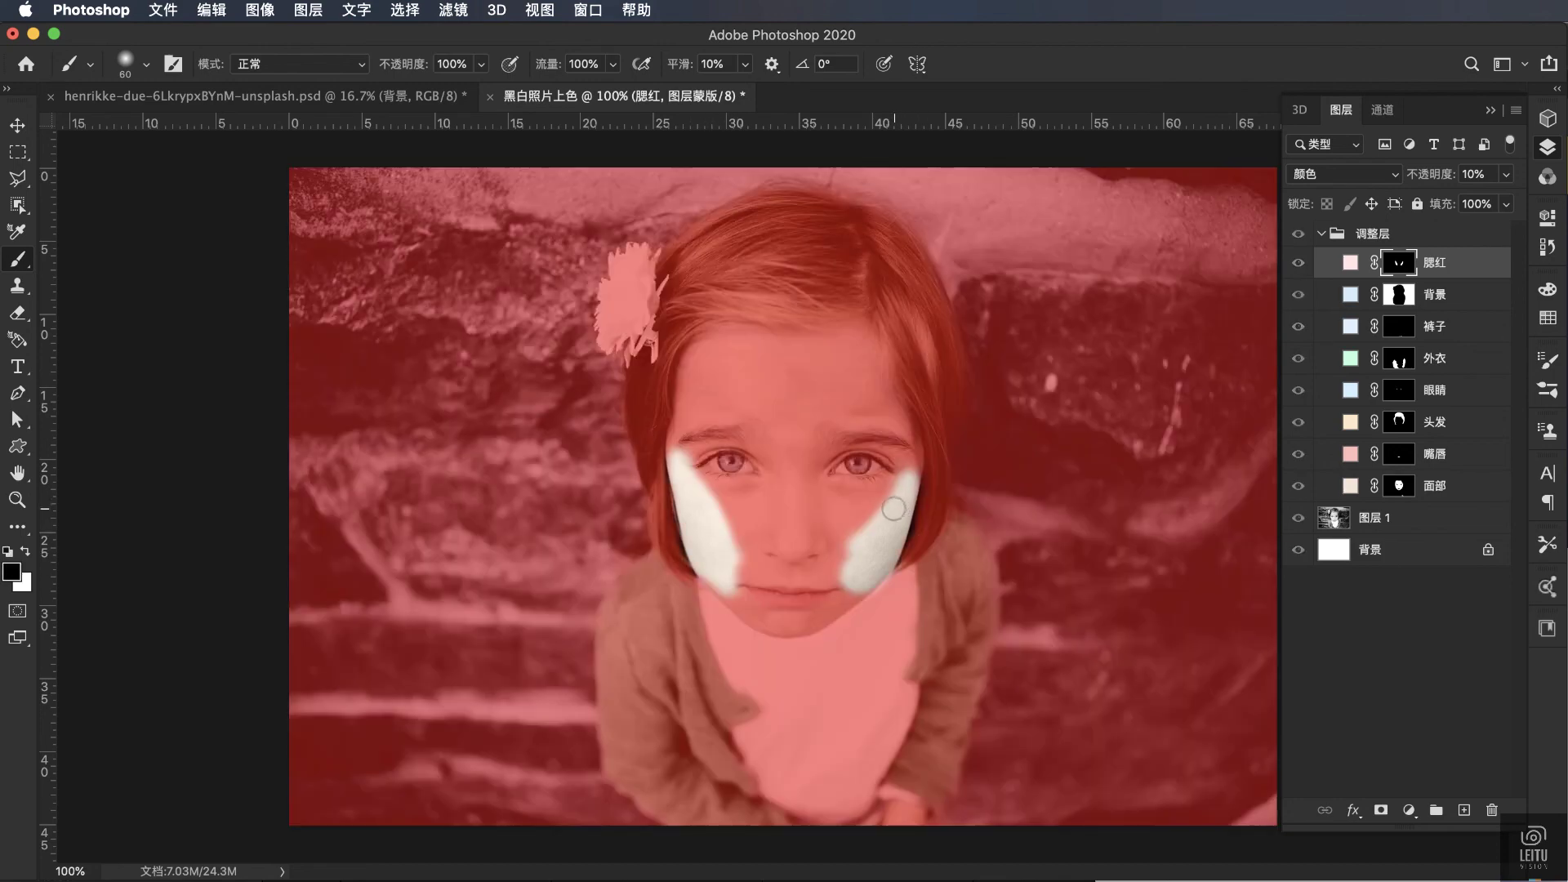
key(backslash)
key(x)
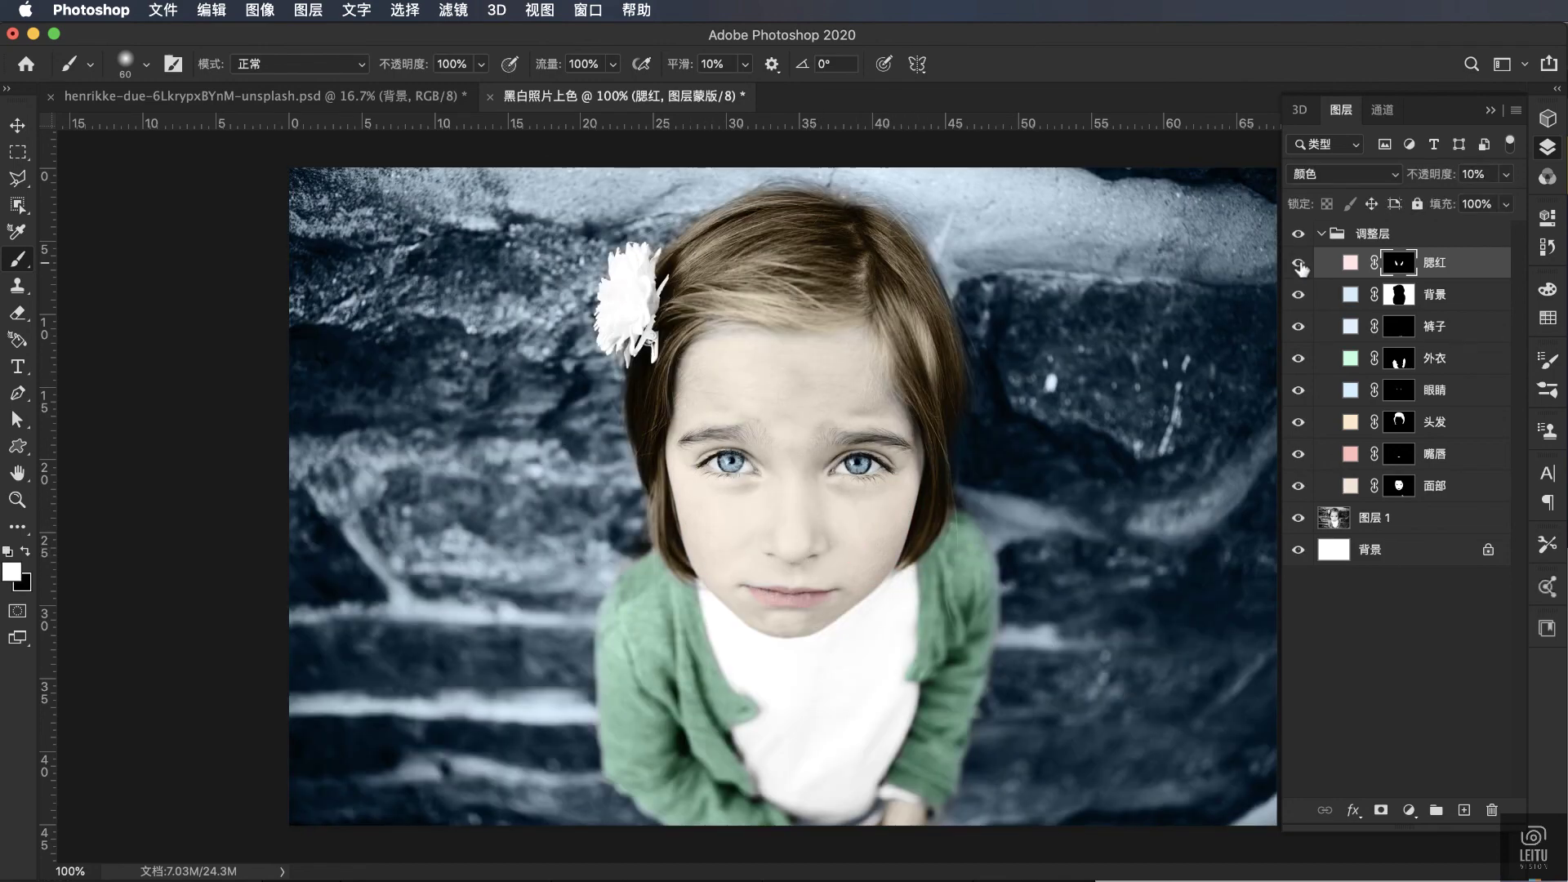
double_click(1349, 263)
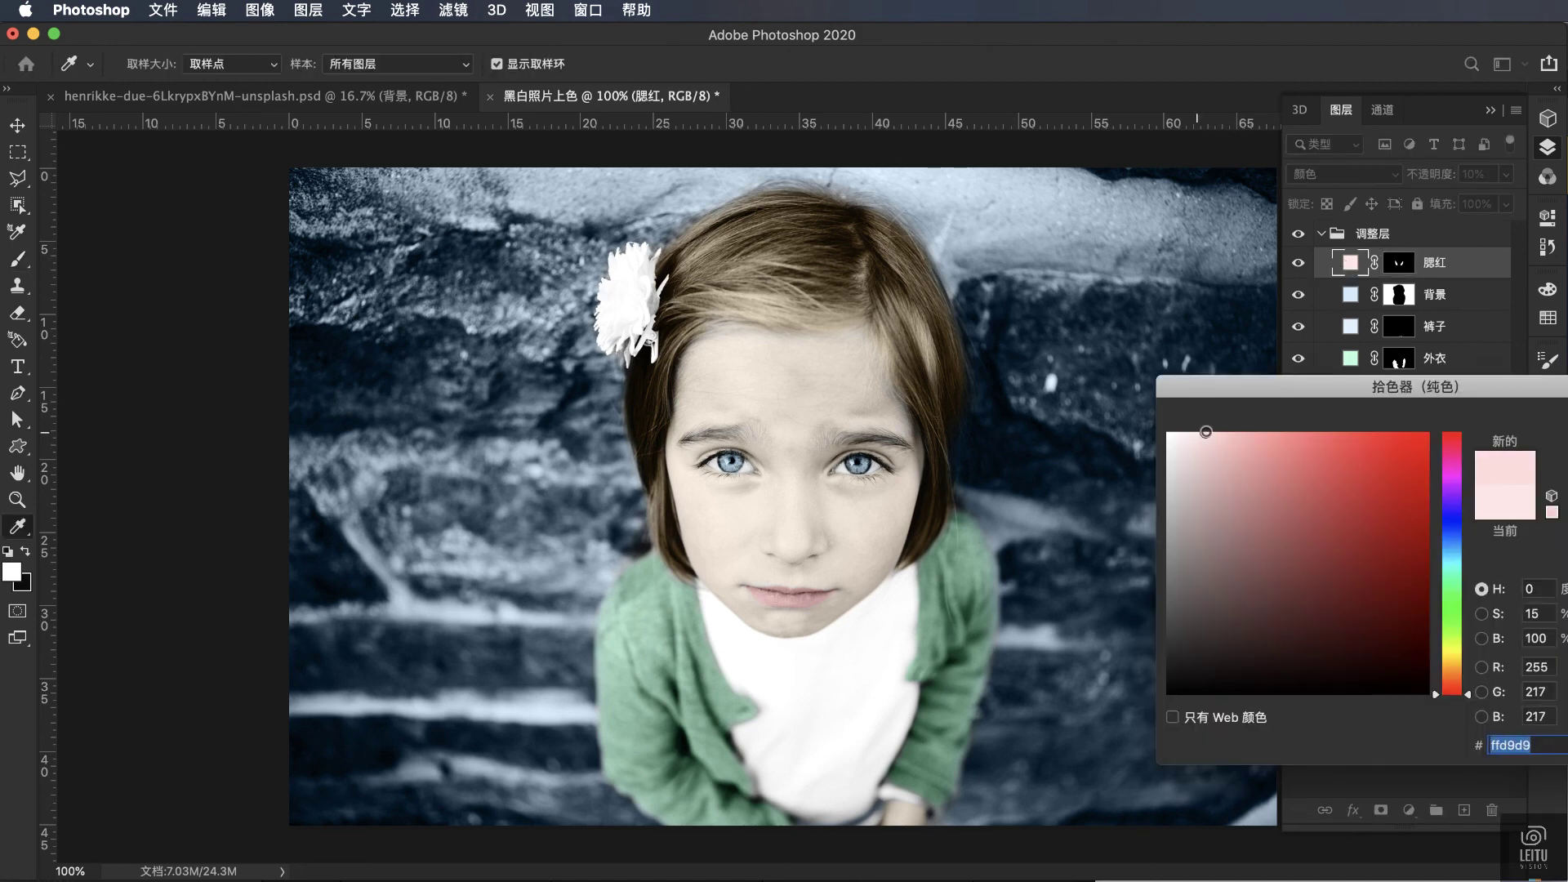
key(Return)
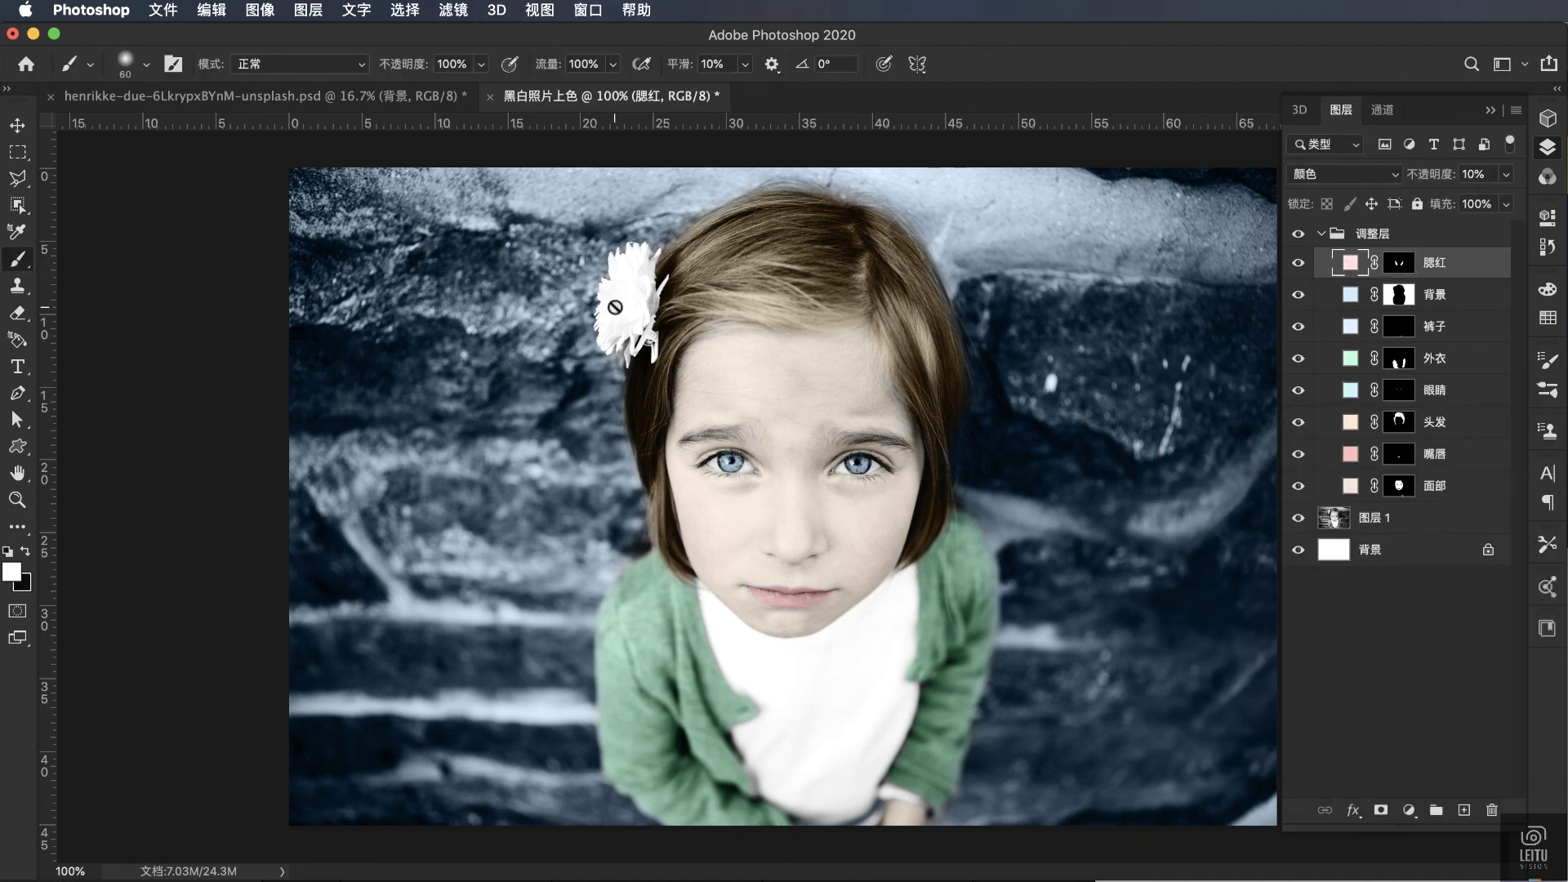
click(17, 125)
click(1380, 234)
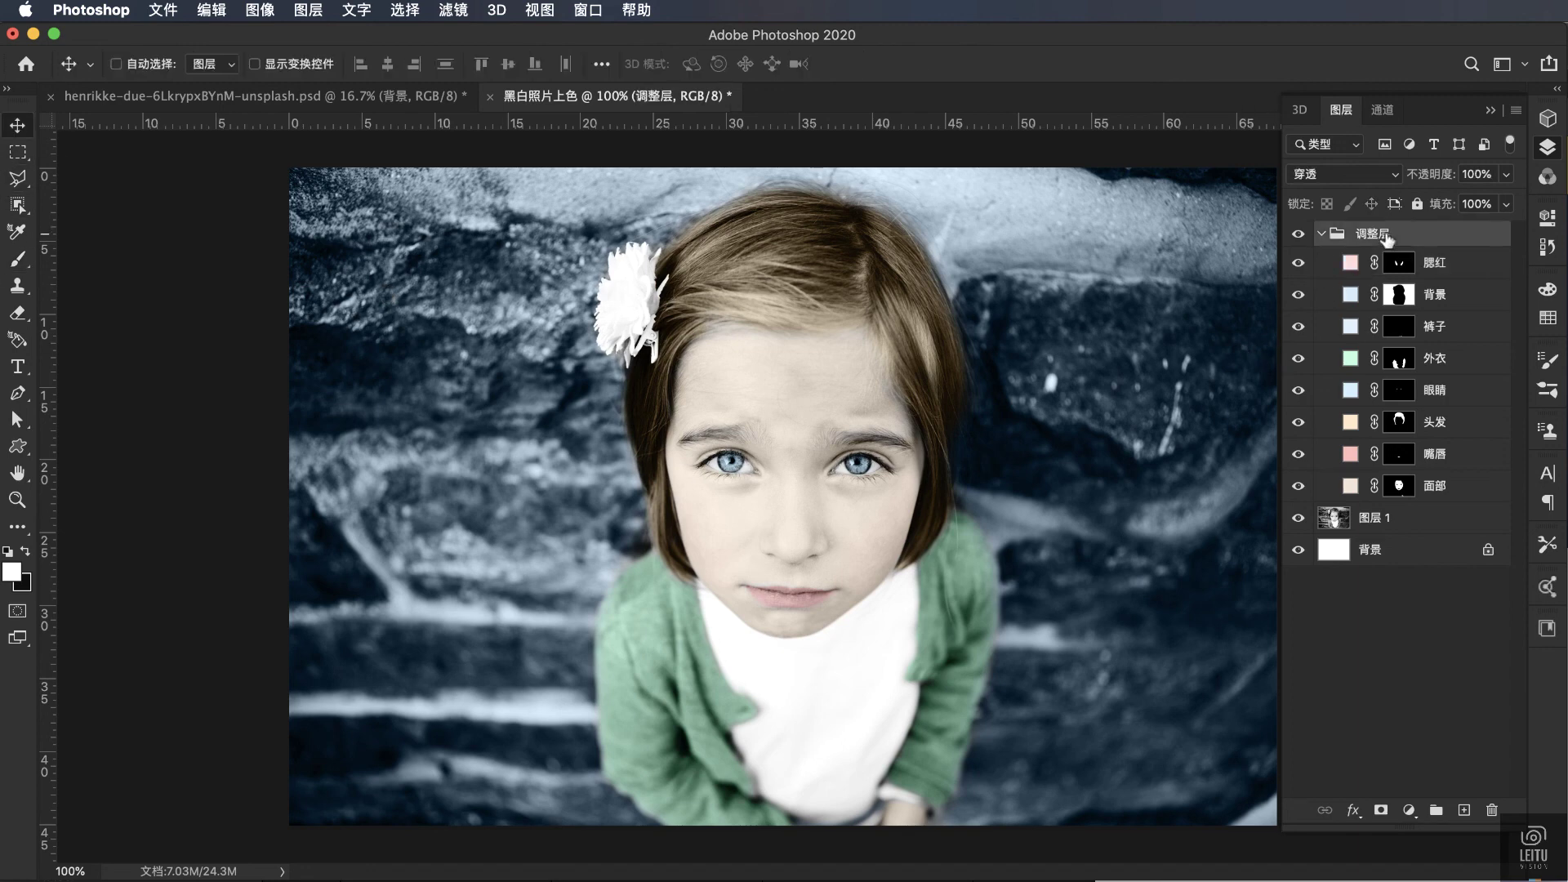
Step: Stamp visible layers into a merged layer, open Camera Raw, and raise Vibrance to +15
key(super+shift+alt+e)
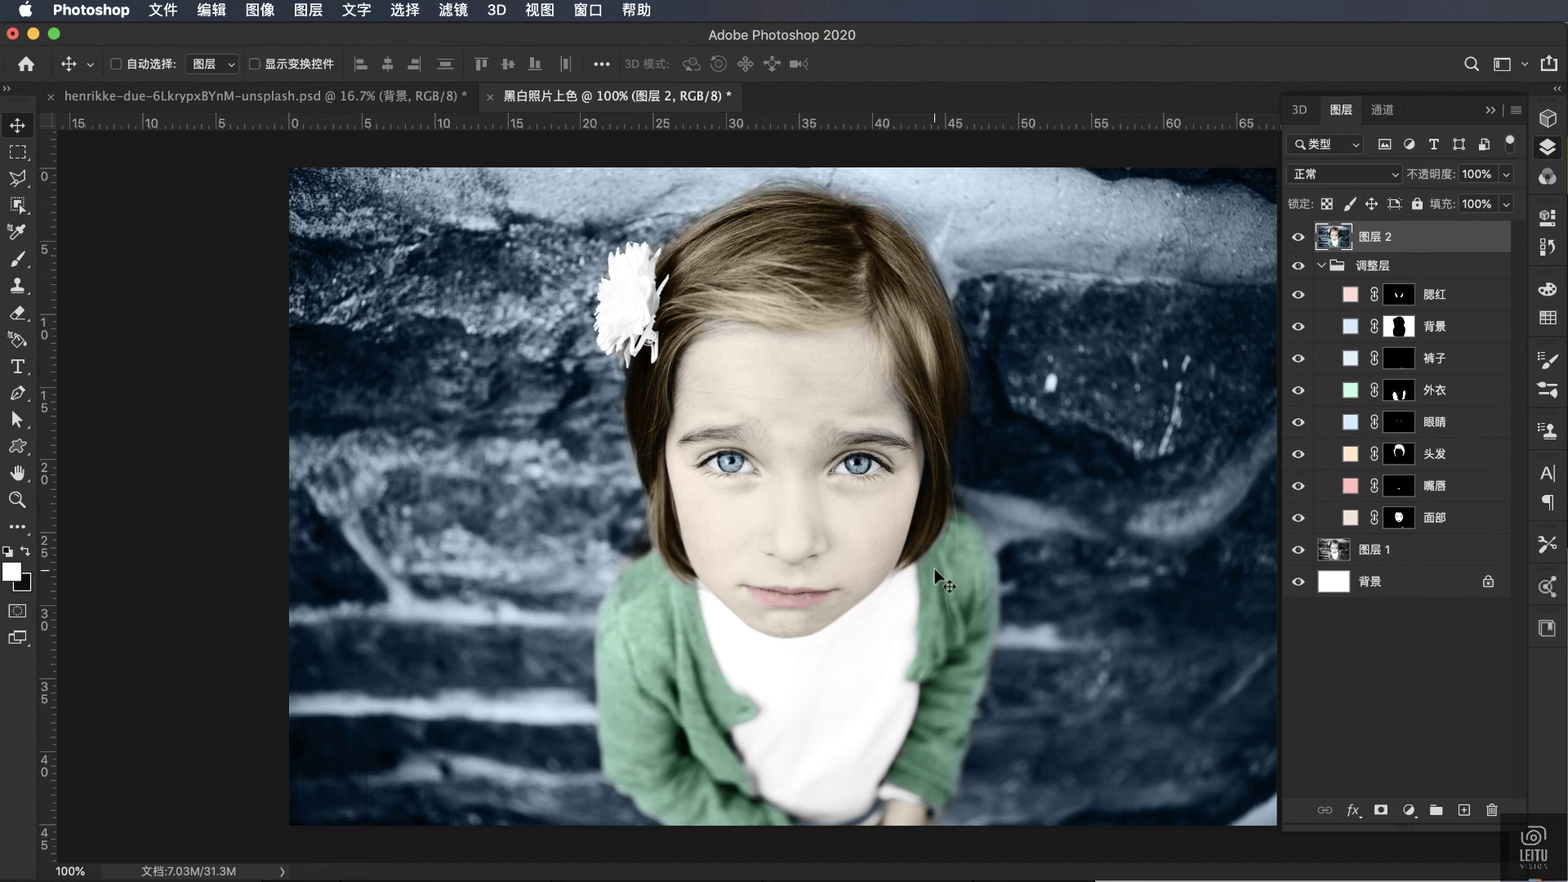
key(super+shift+a)
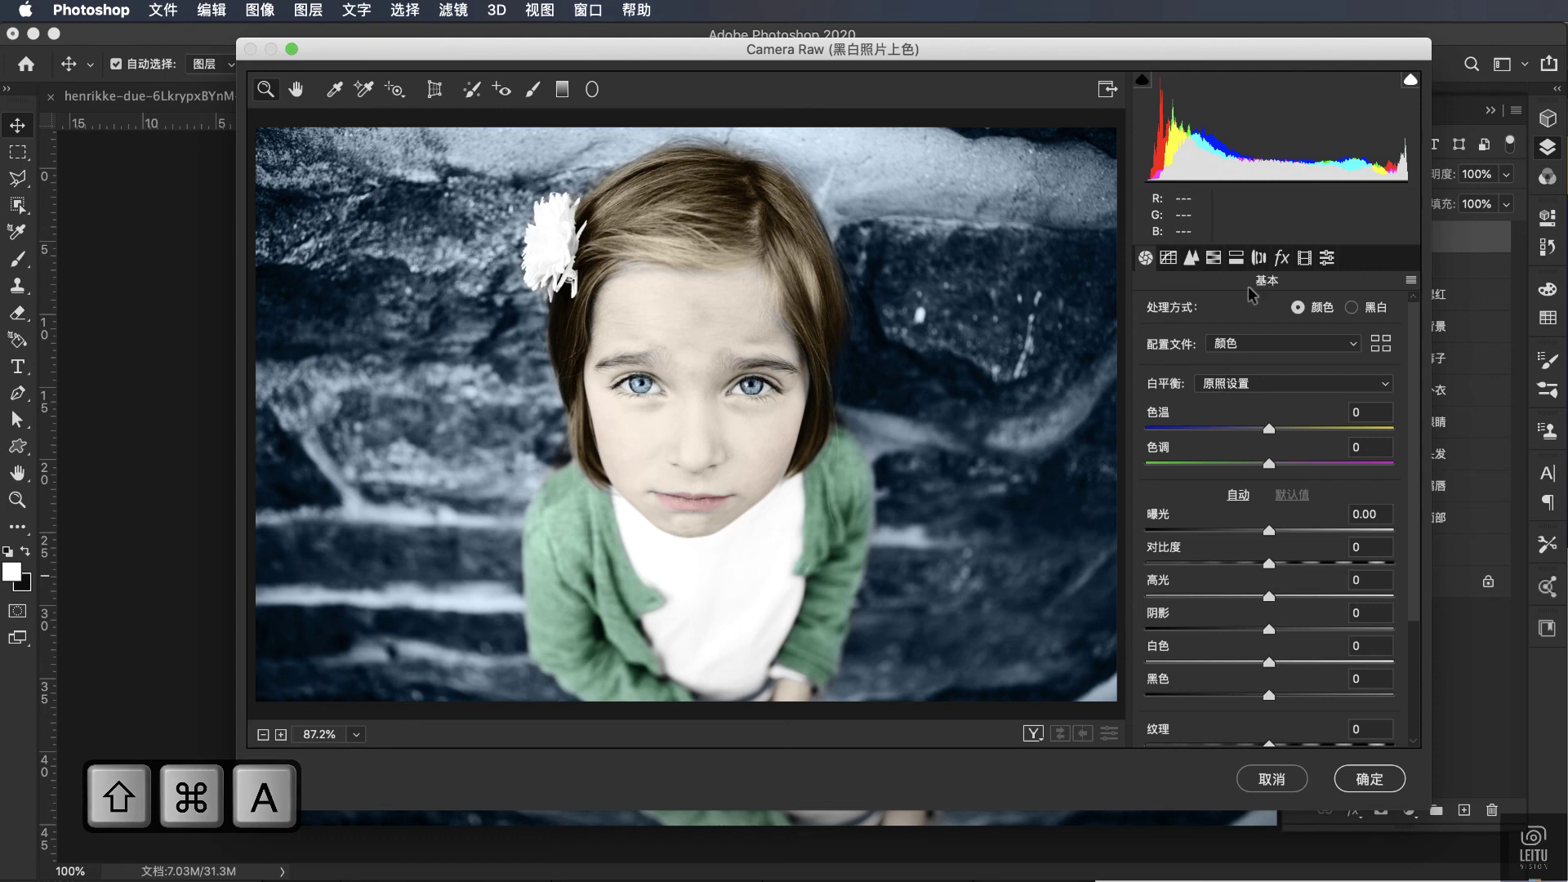
scroll(1276, 486, down, 2)
scroll(1276, 487, down, 2)
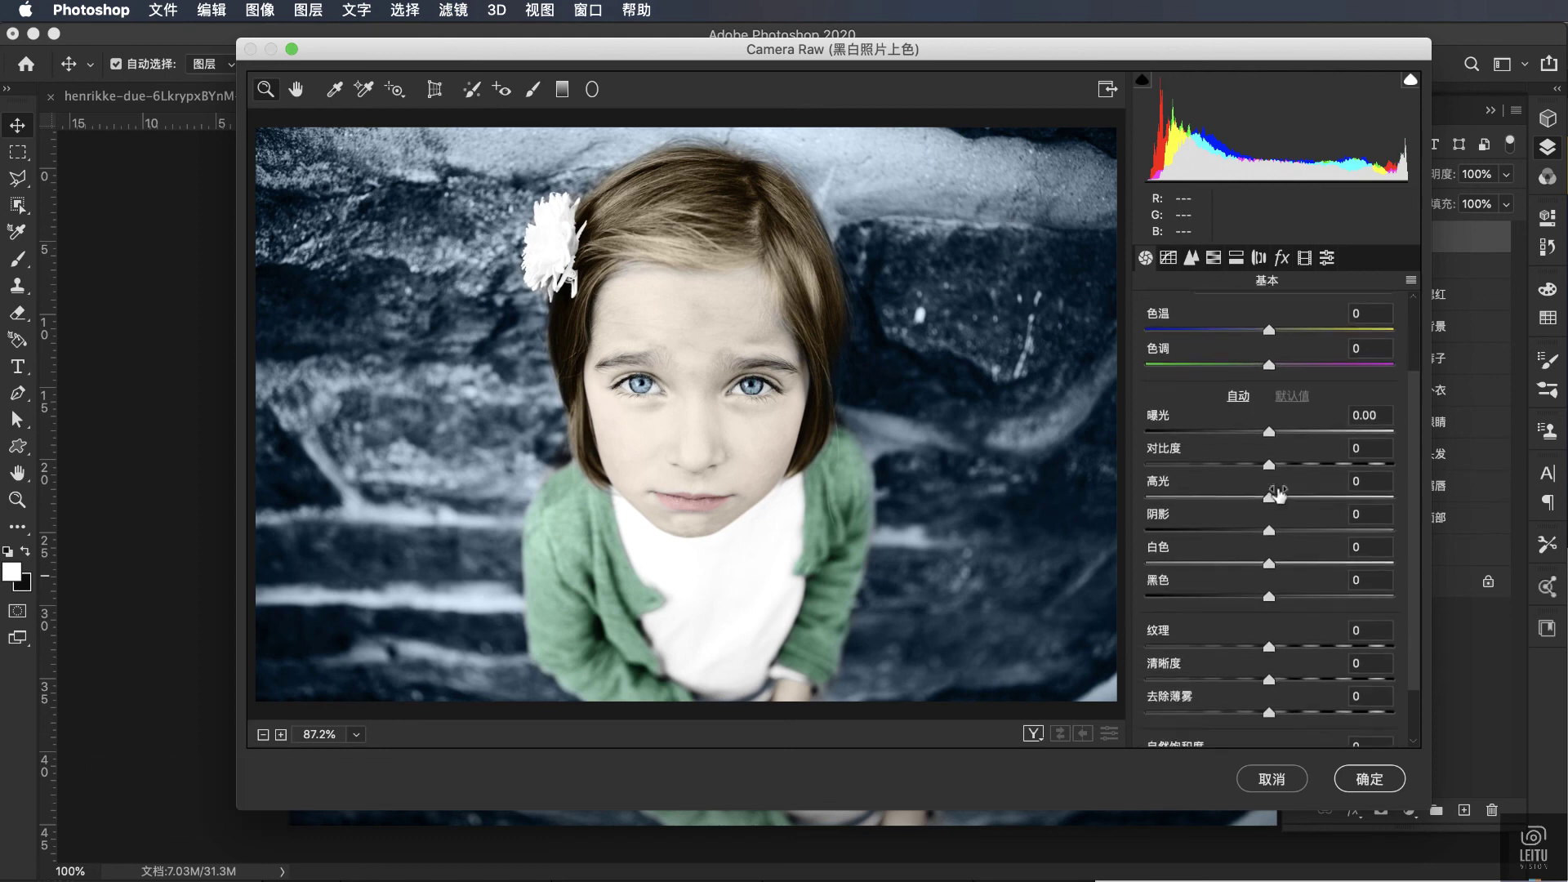
scroll(1286, 571, down, 1)
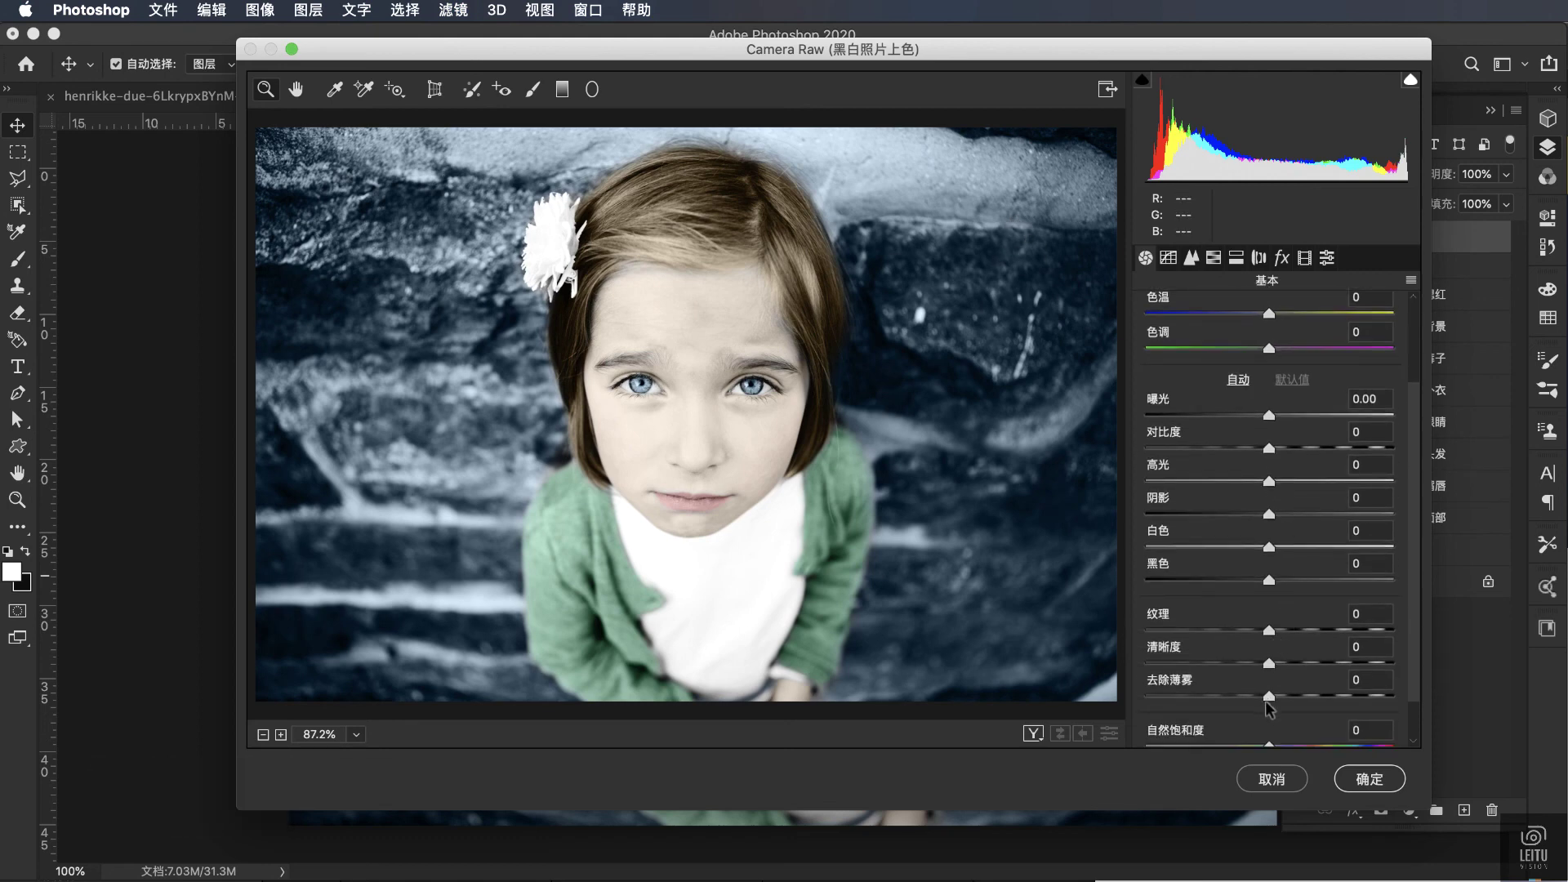
scroll(1268, 710, down, 1)
drag(1268, 730, 1290, 735)
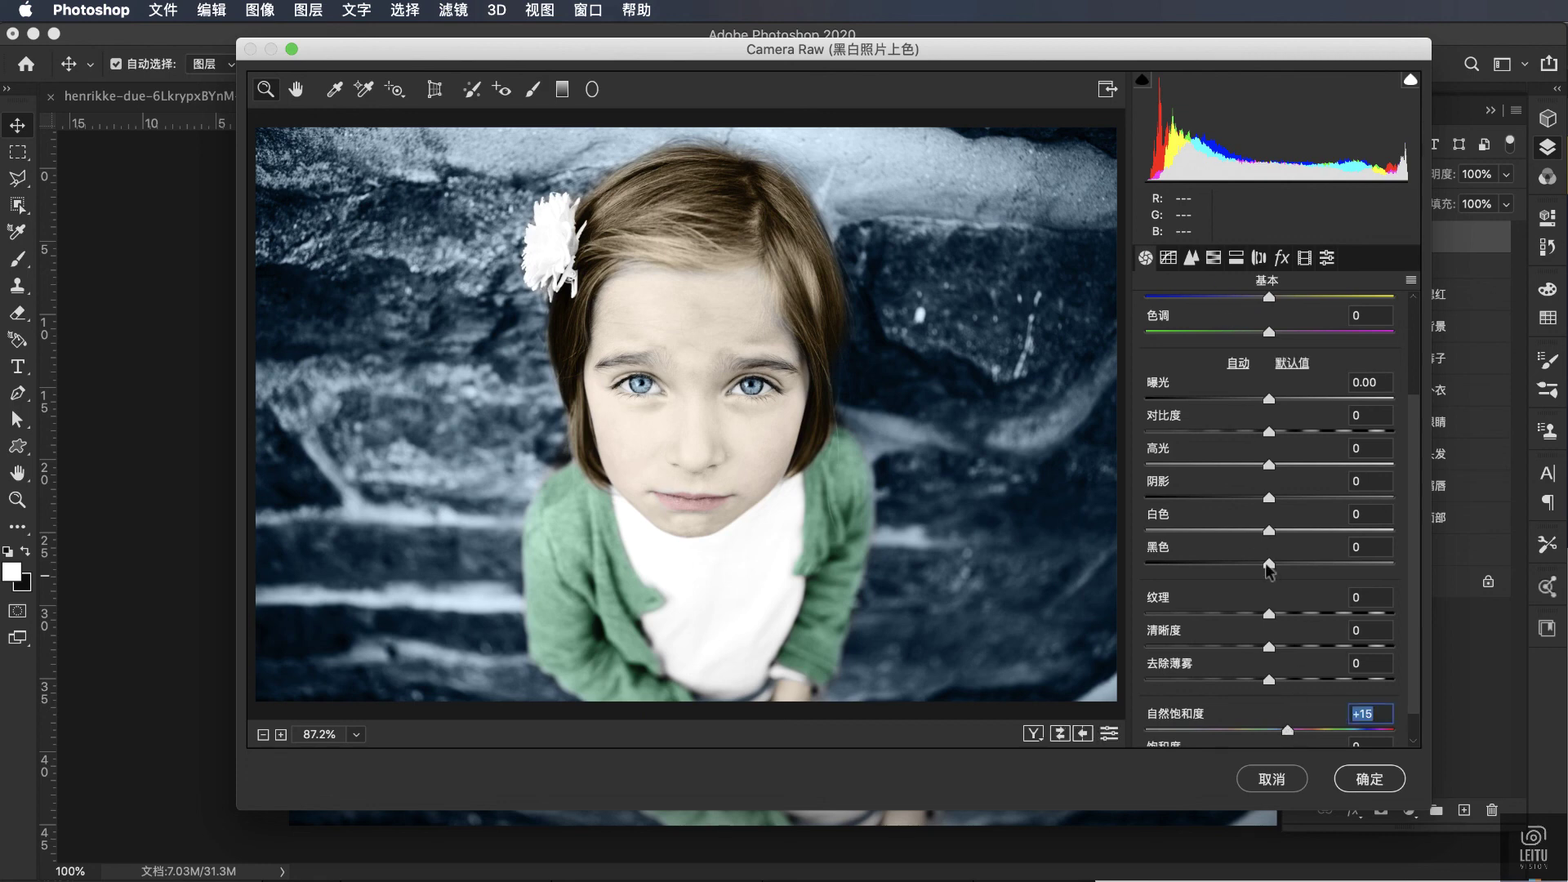
Step: Set Blacks to +18, Texture to +8 and Clarity to +7 in Camera Raw
drag(1268, 564, 1290, 567)
click(1290, 562)
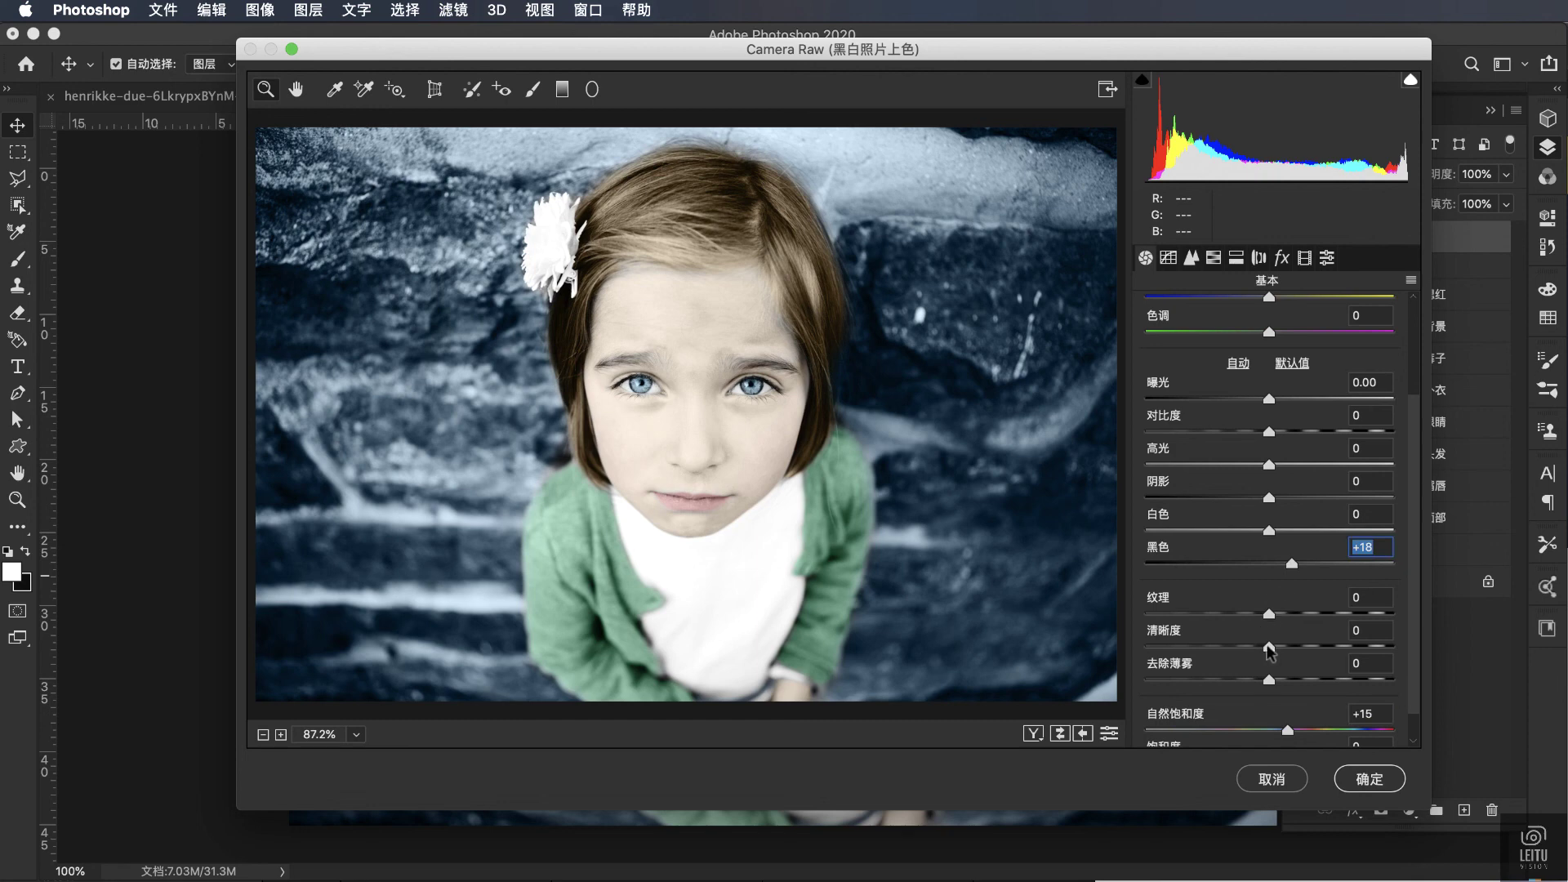
drag(1270, 649, 1275, 650)
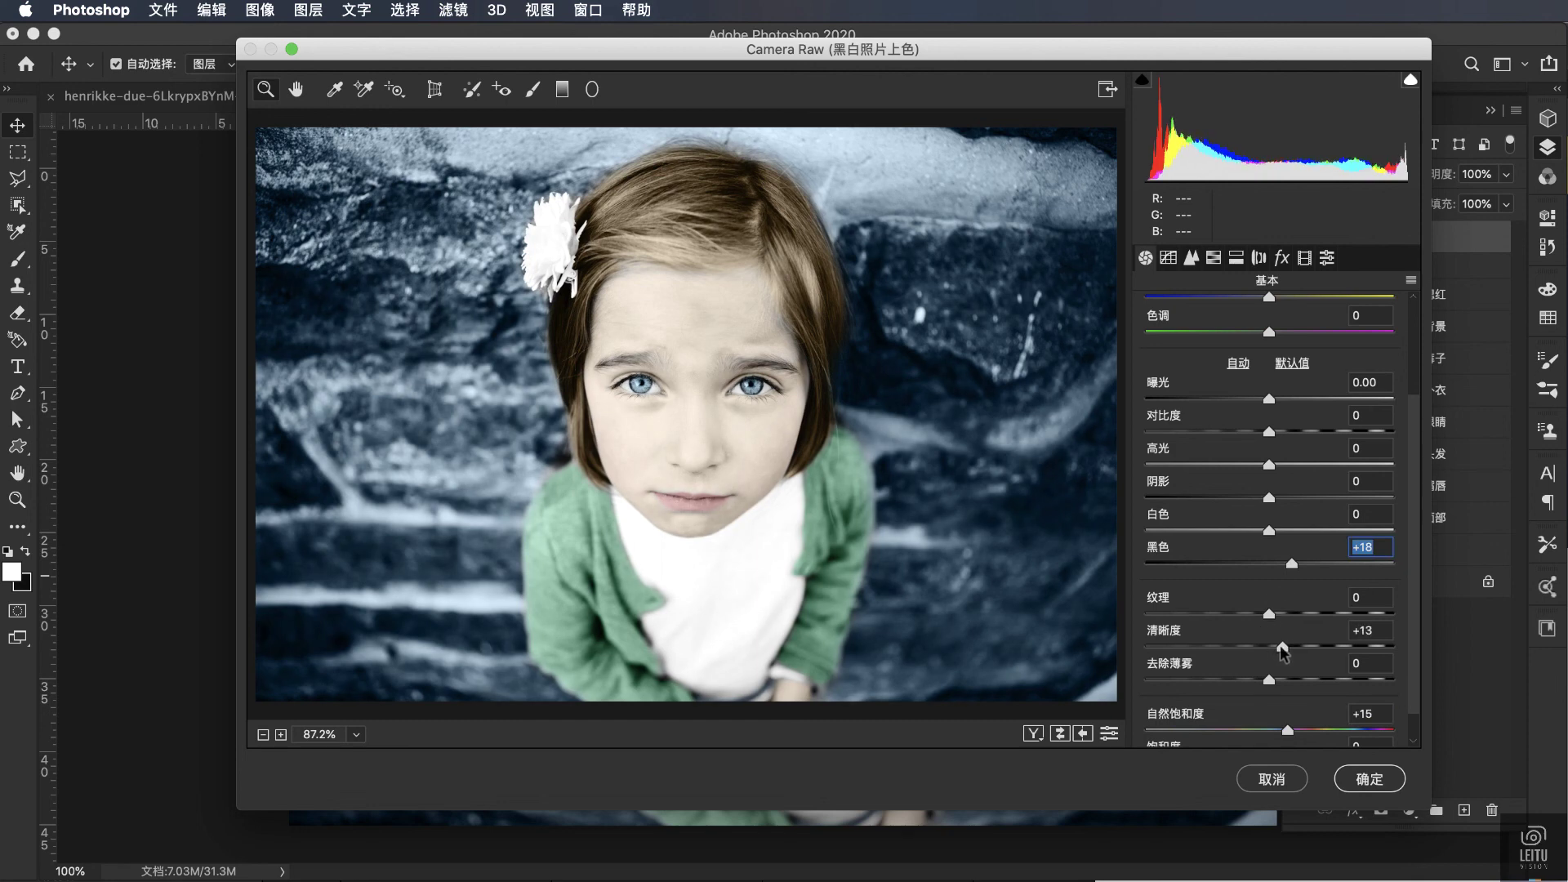
drag(1276, 651, 1281, 614)
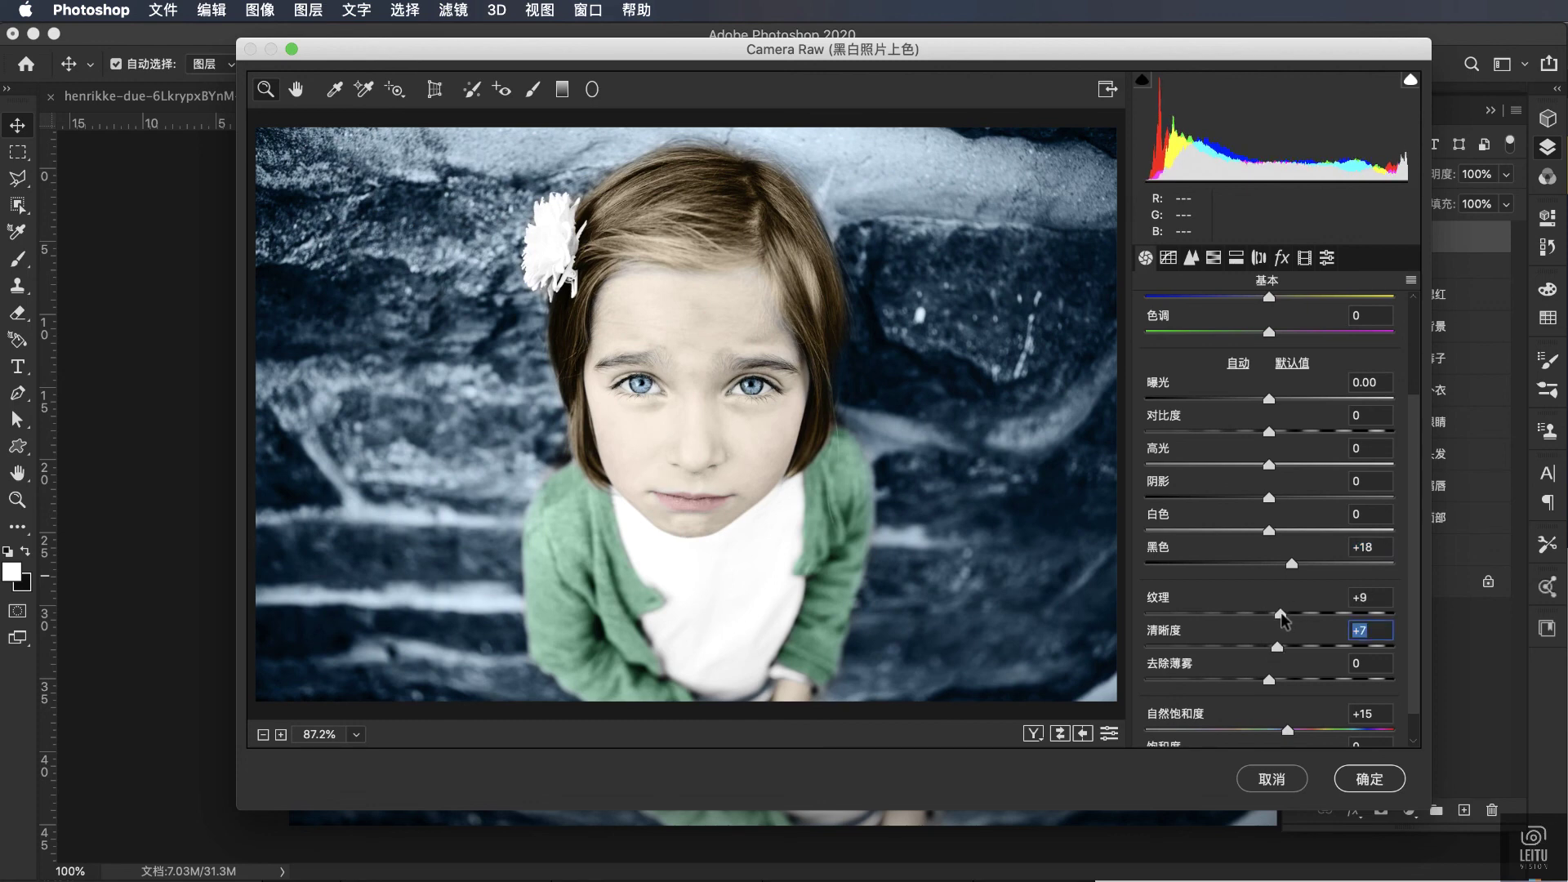
click(1258, 258)
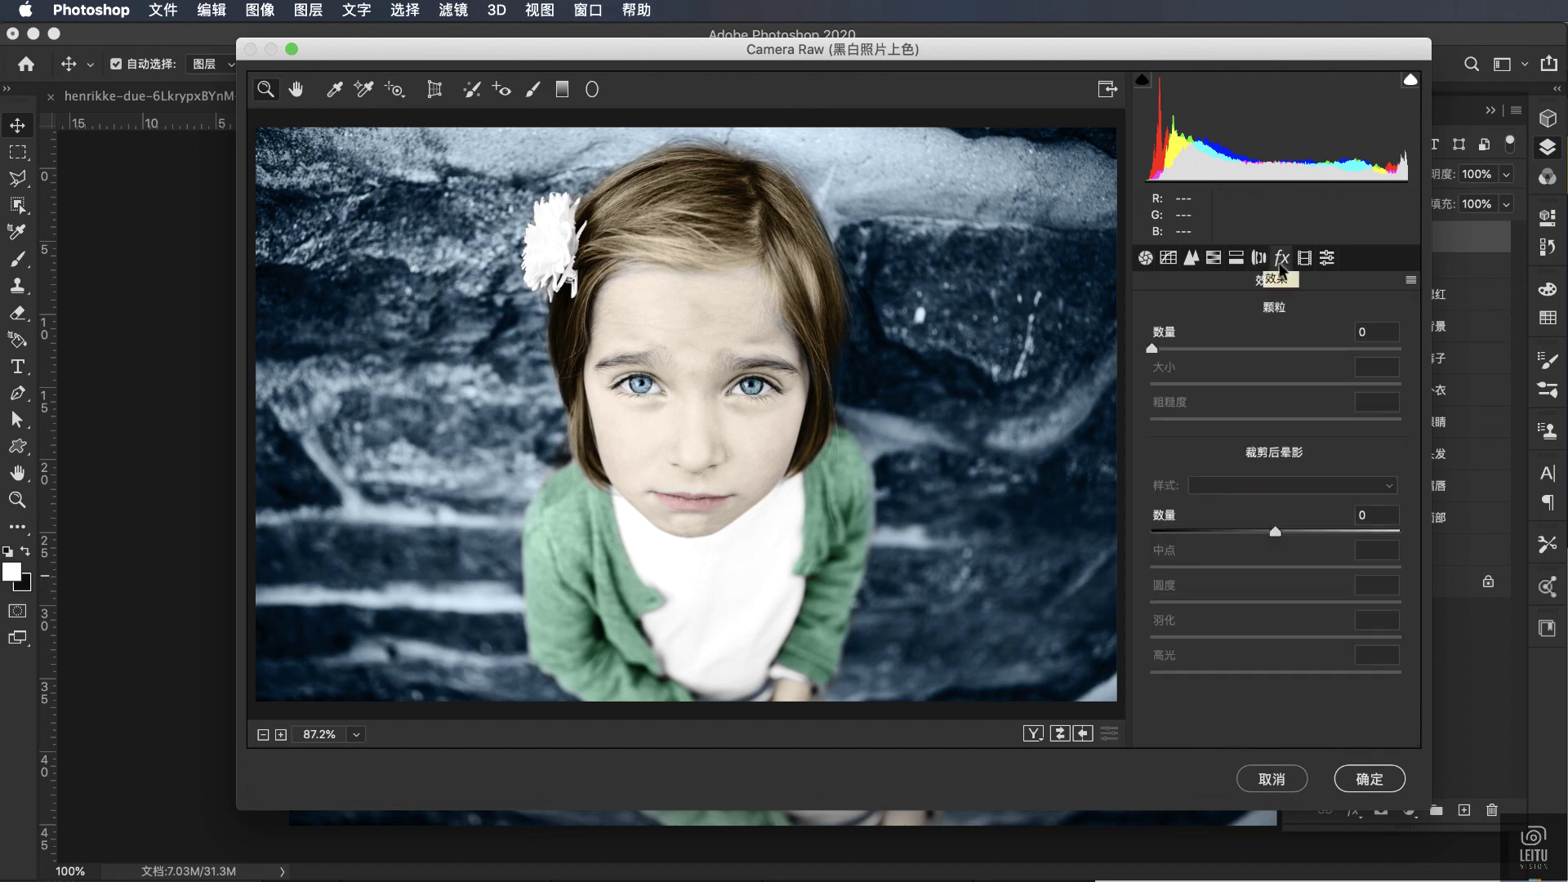
Step: Add film grain in Camera Raw and set the grain amount to 15
drag(1153, 346, 1198, 348)
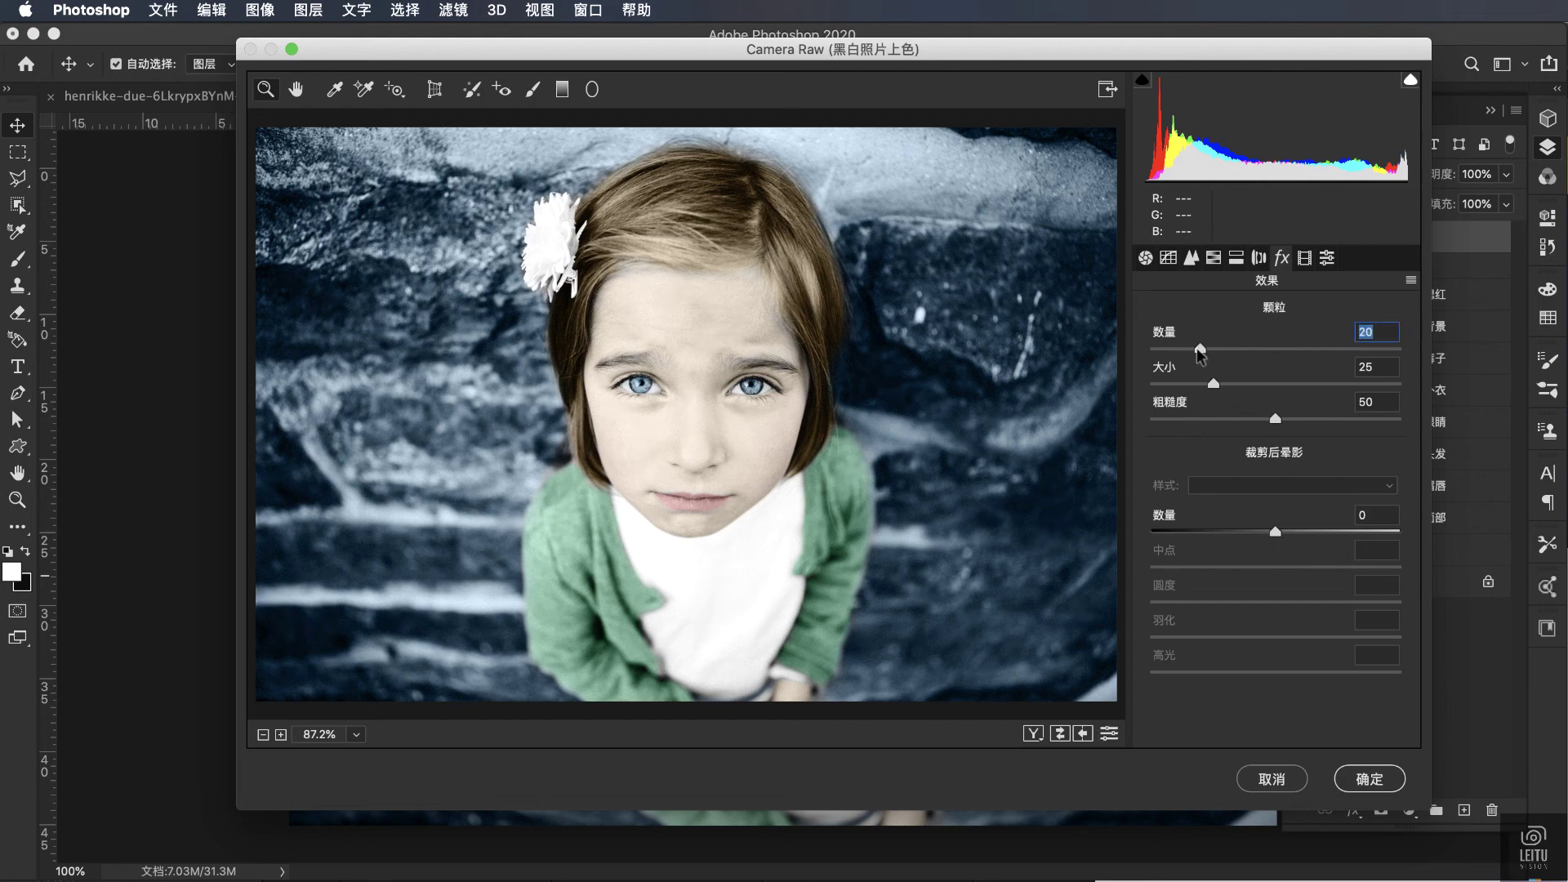
drag(1199, 353, 1190, 356)
key(Down)
Step: Set the Detail sharpening amount to 10 and apply the Camera Raw adjustments
click(1214, 258)
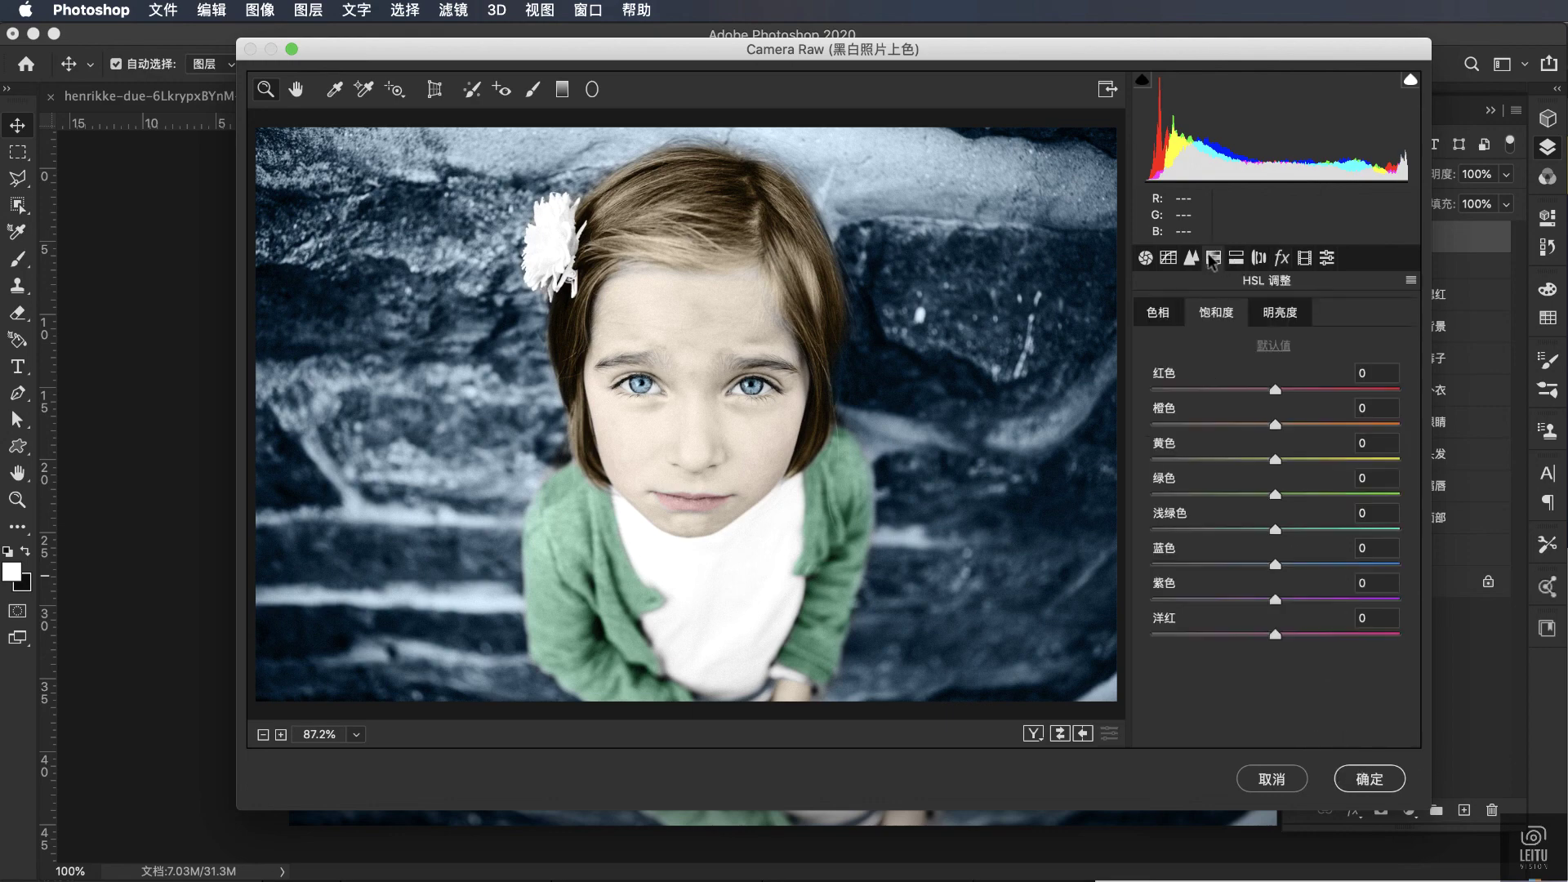
click(1192, 259)
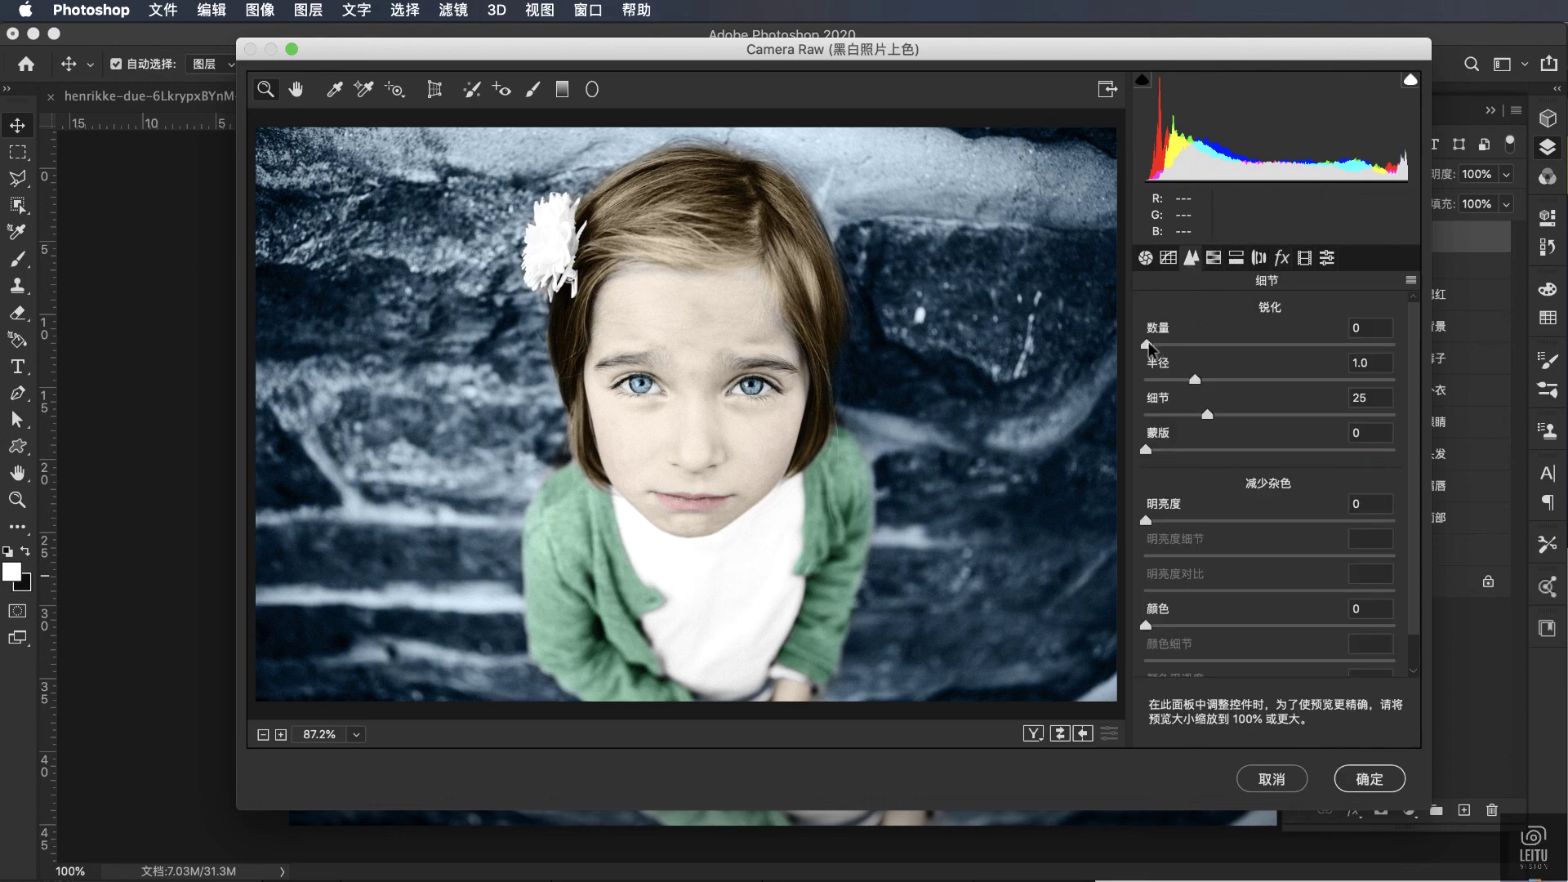
drag(1148, 346, 1164, 349)
click(1367, 781)
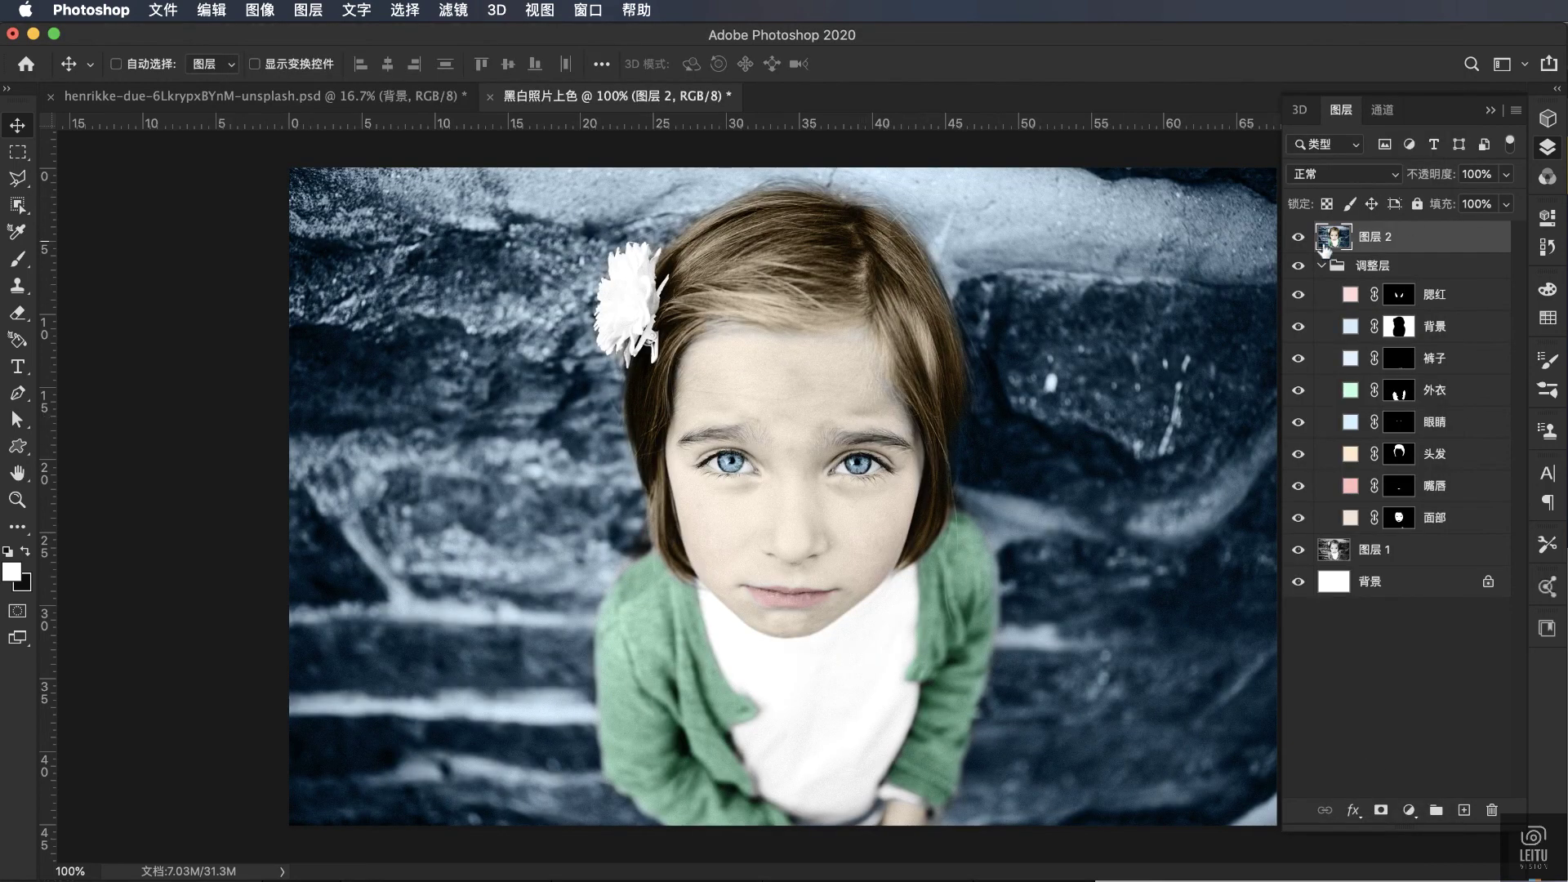
Step: Collapse the 调整层 group, then toggle 图层 2 on and off to compare with the black-and-white original
click(1321, 265)
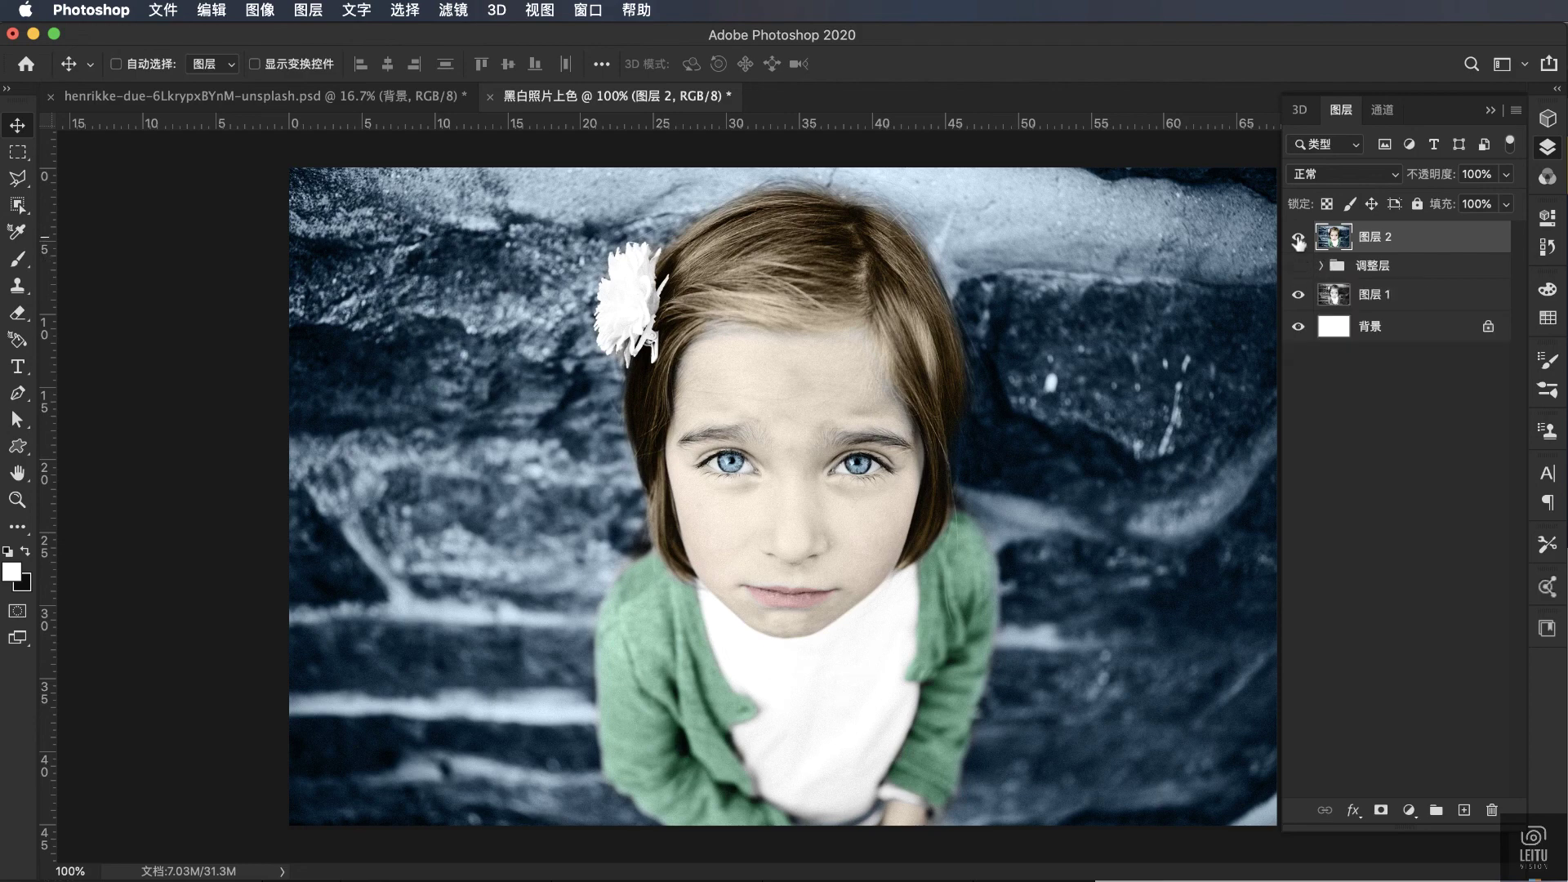
click(1299, 240)
click(1298, 239)
click(1298, 240)
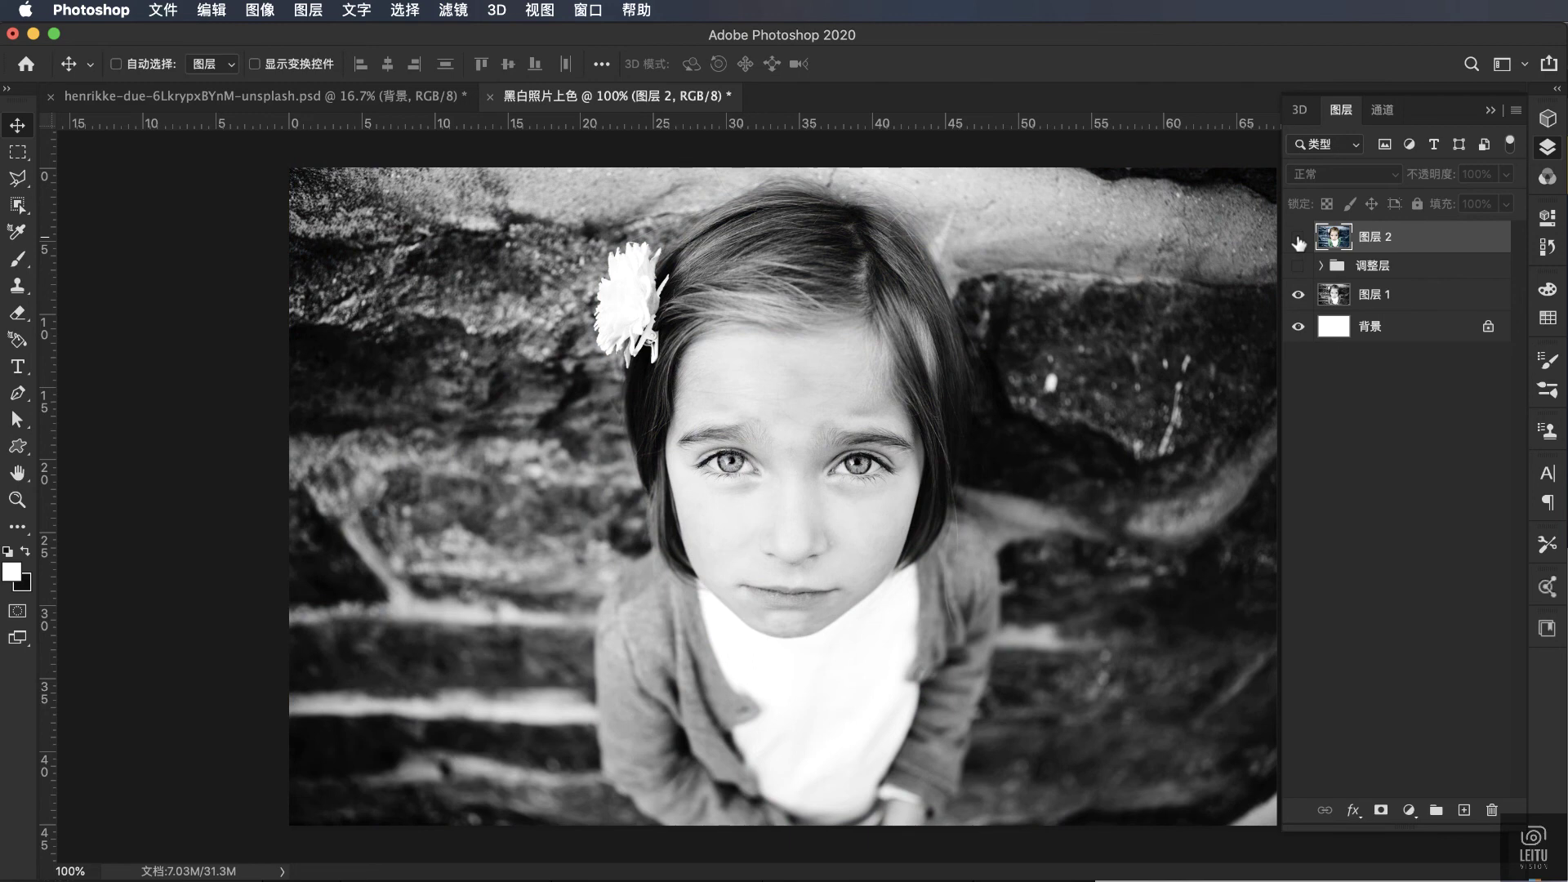
click(1298, 239)
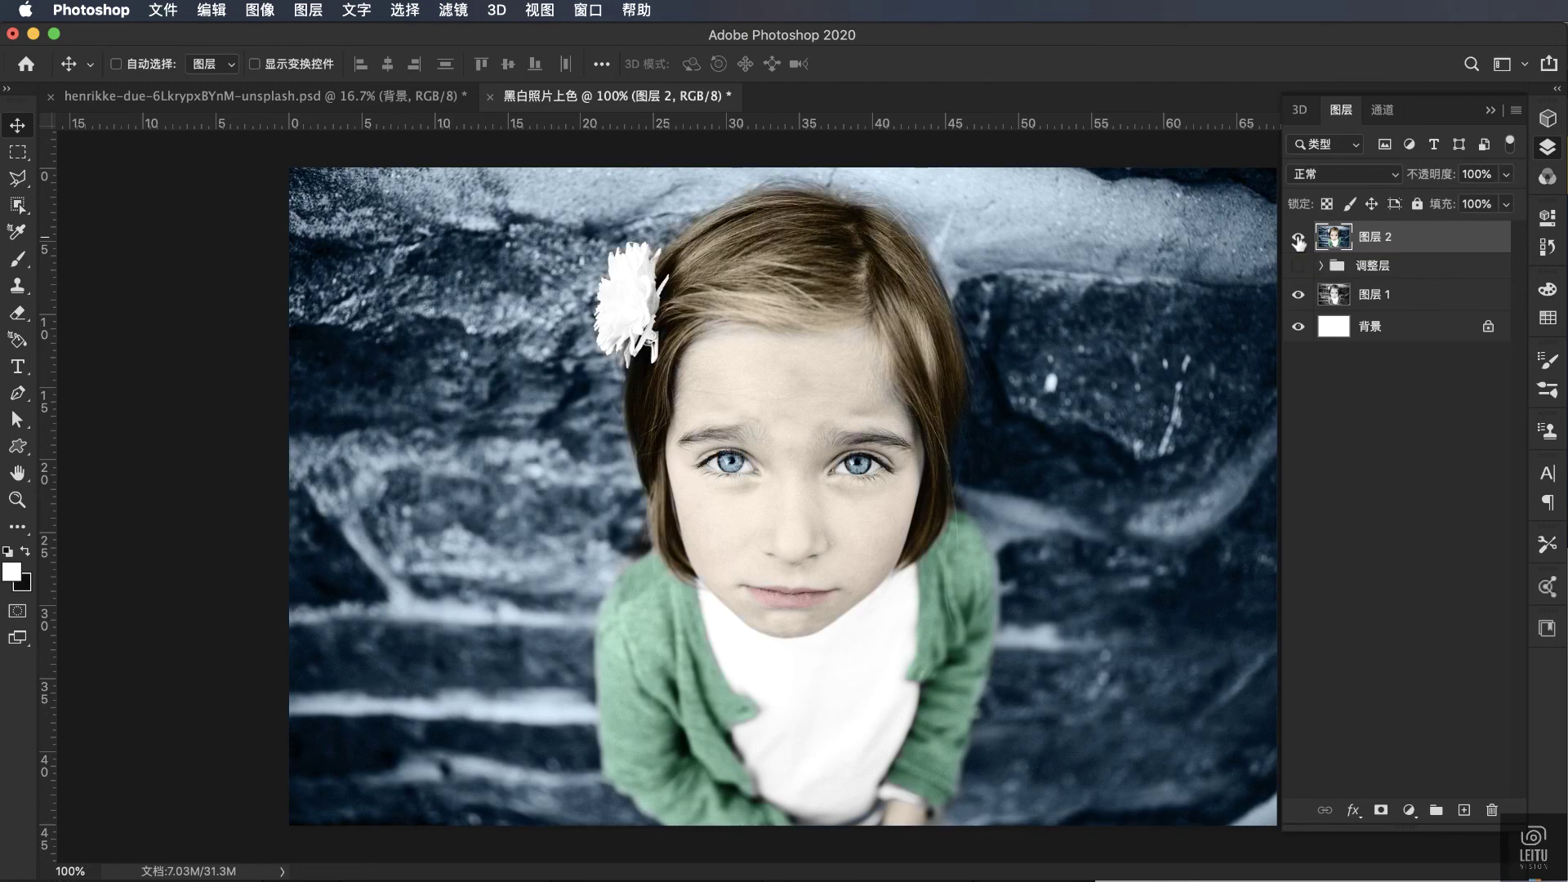
click(1298, 239)
click(1298, 239)
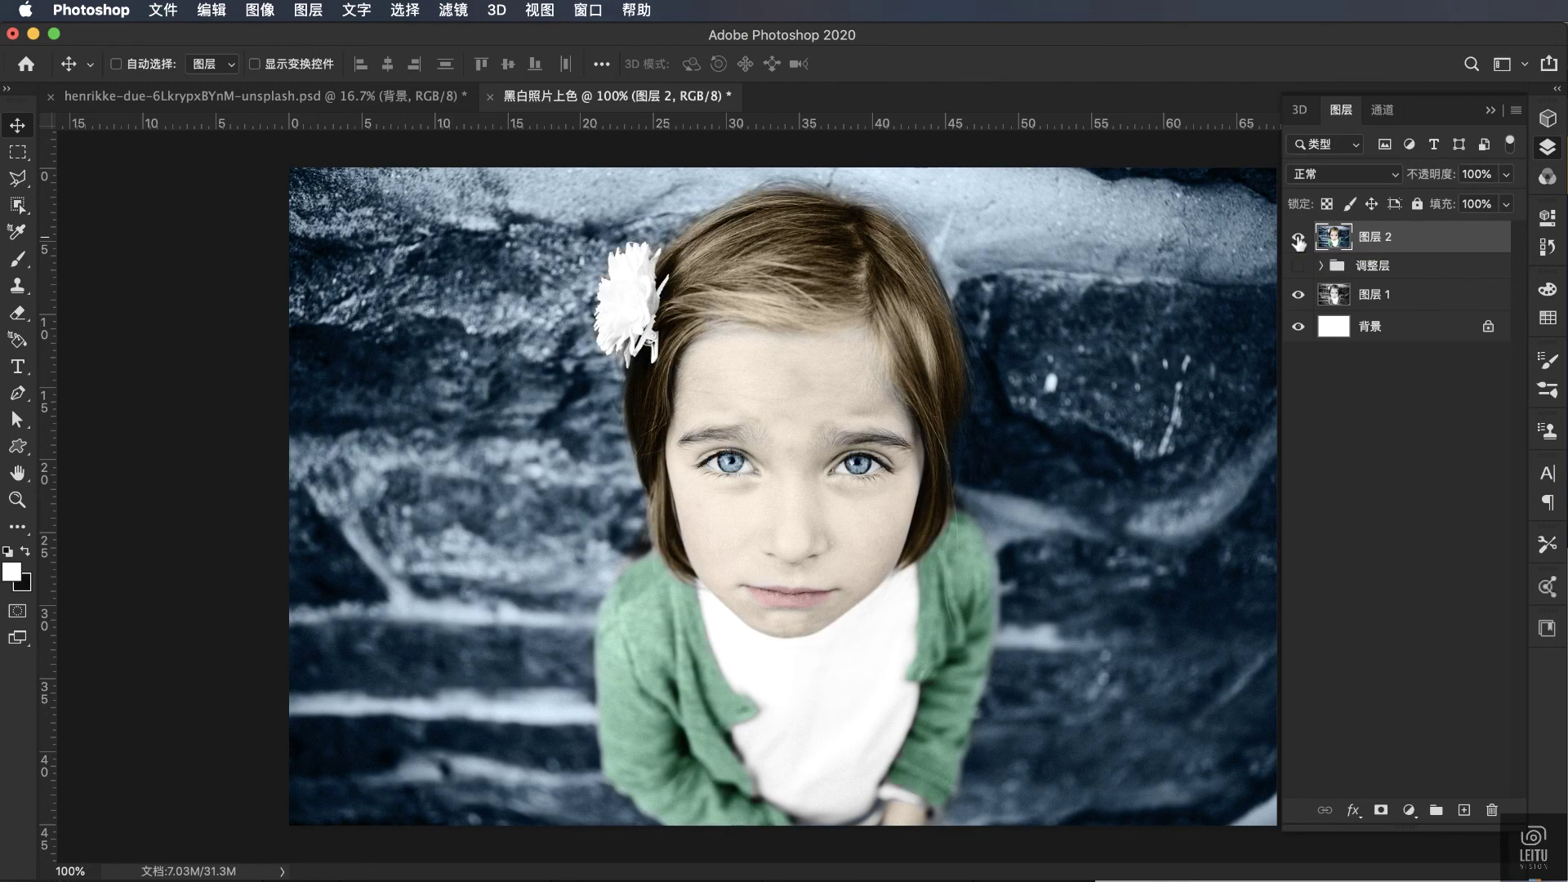